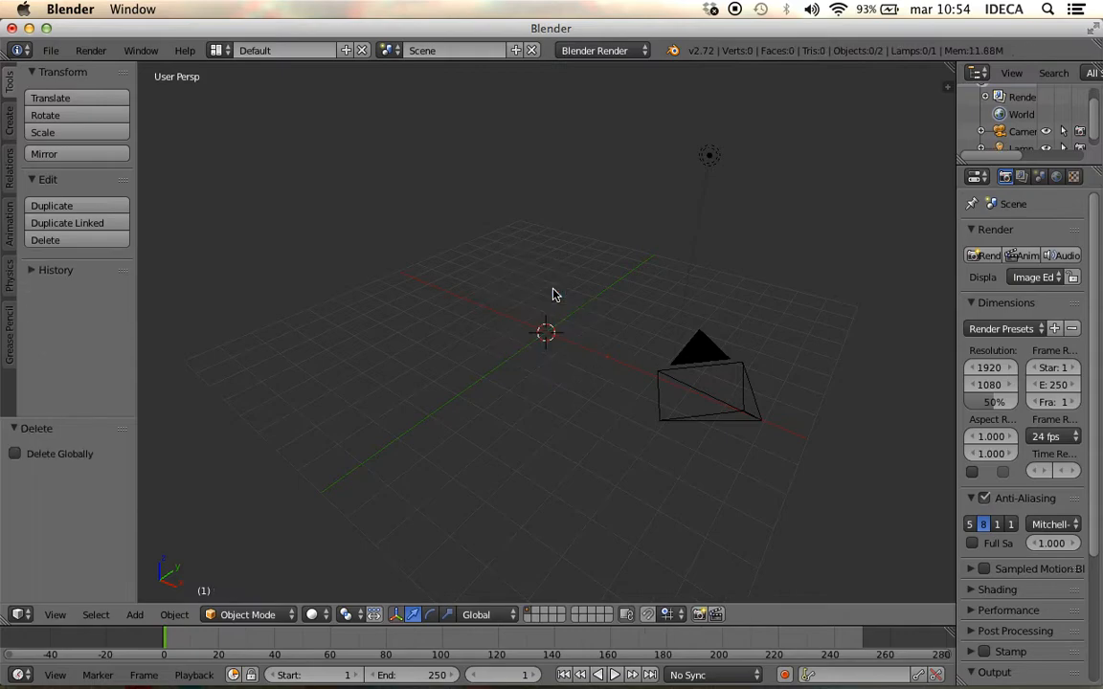
Add a Monkey mesh primitive at the origin of the empty scene.
mouse_move(557, 291)
click(620, 454)
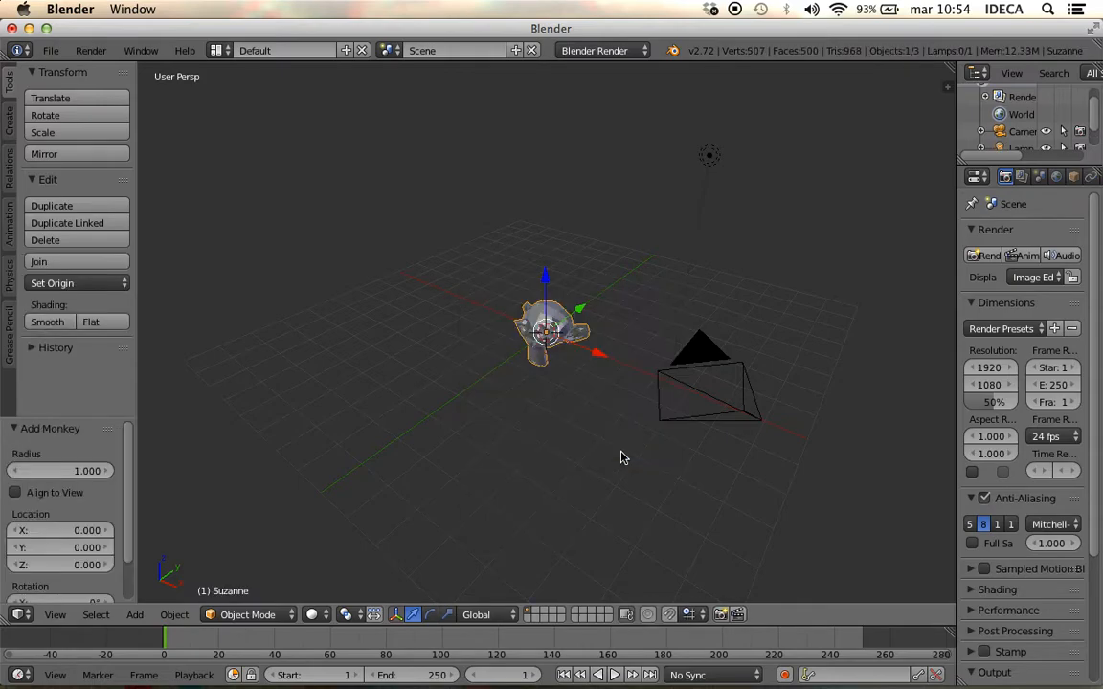
middle_drag(620, 457, 648, 393)
scroll(647, 394, up, 4)
middle_drag(593, 340, 578, 367)
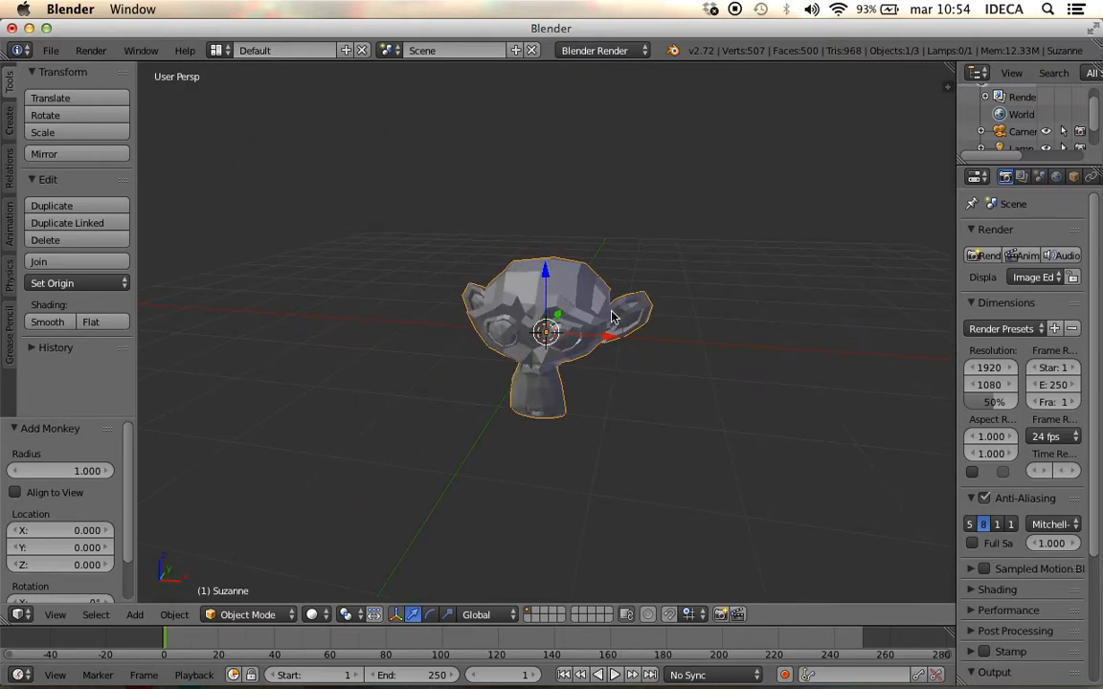
middle_drag(613, 317, 426, 407)
key(Tab)
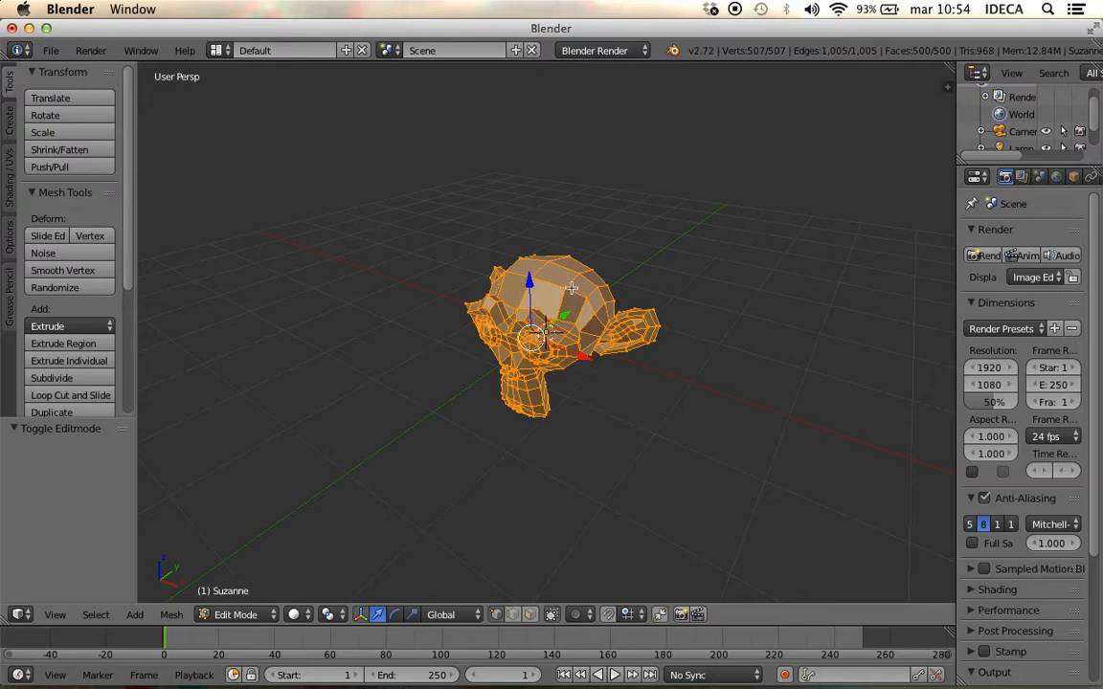
right_click(566, 287)
key(g)
right_click(622, 261)
key(Tab)
middle_drag(620, 263, 682, 279)
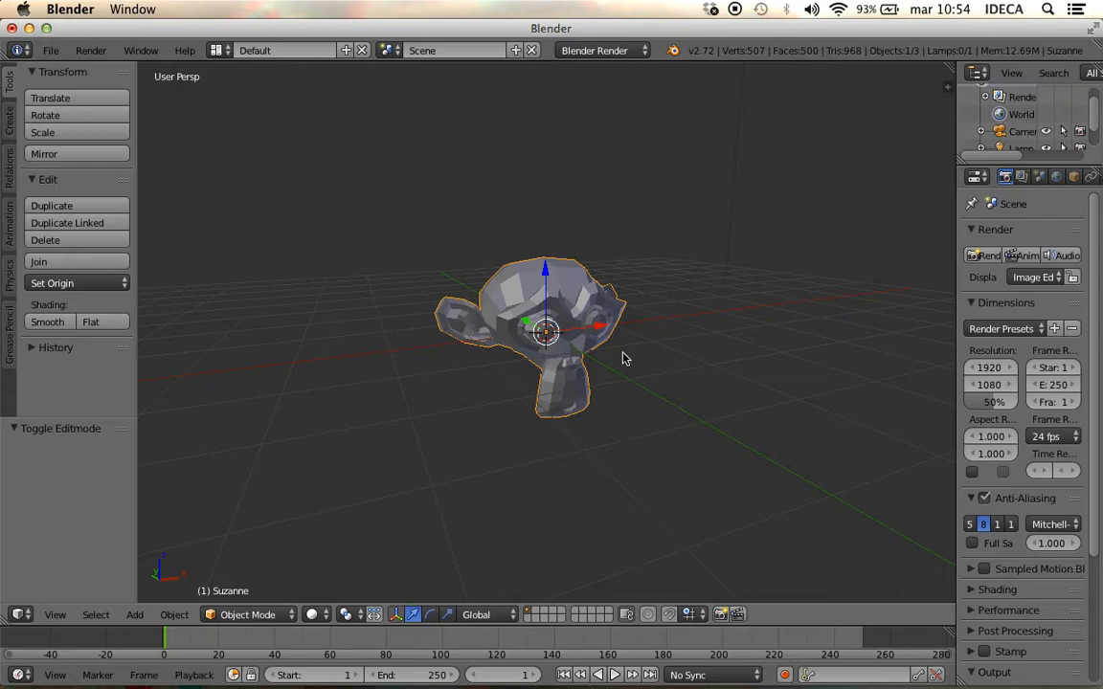
middle_drag(665, 319, 591, 356)
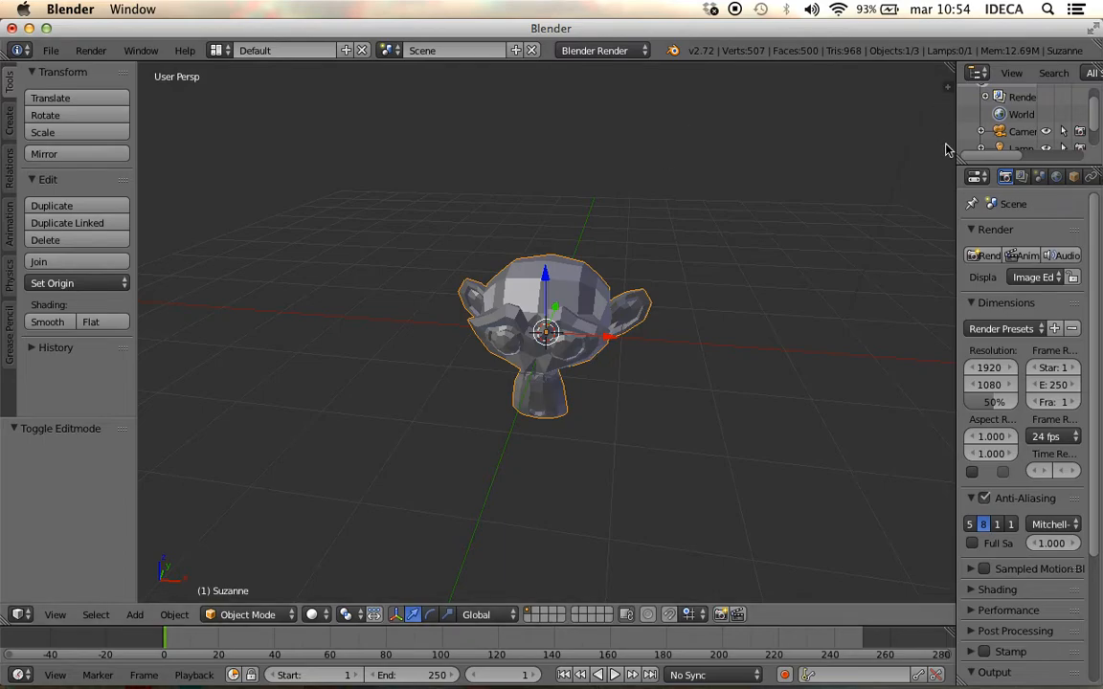
Widen the properties area temporarily and examine which modifiers are available for the monkey.
drag(957, 246, 830, 246)
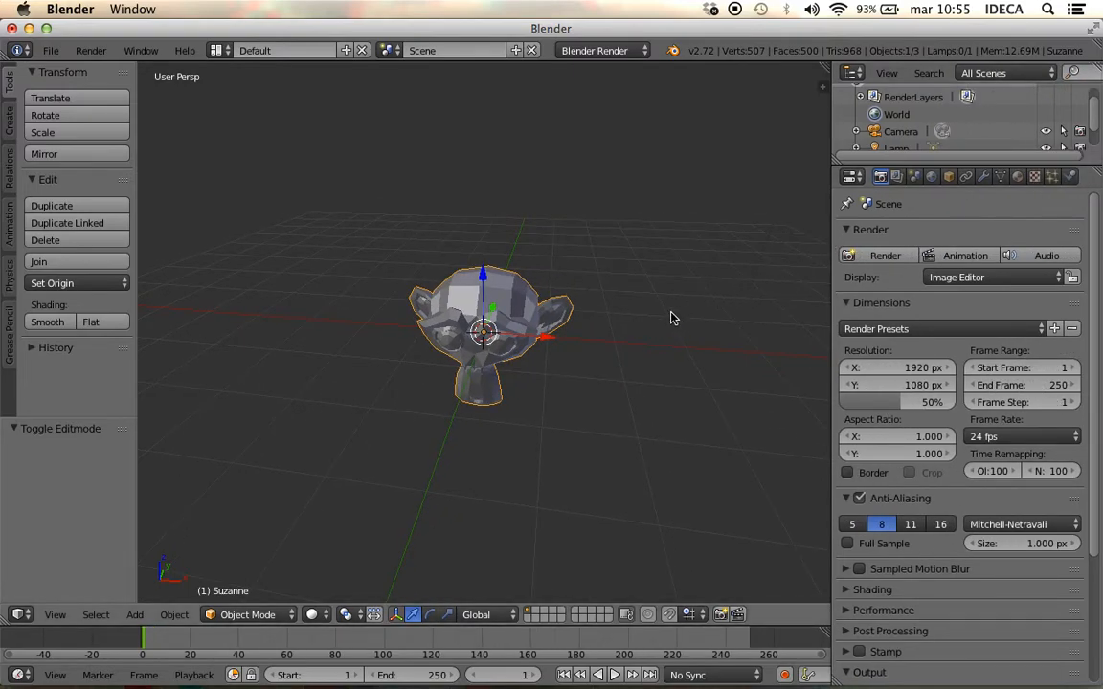
click(983, 178)
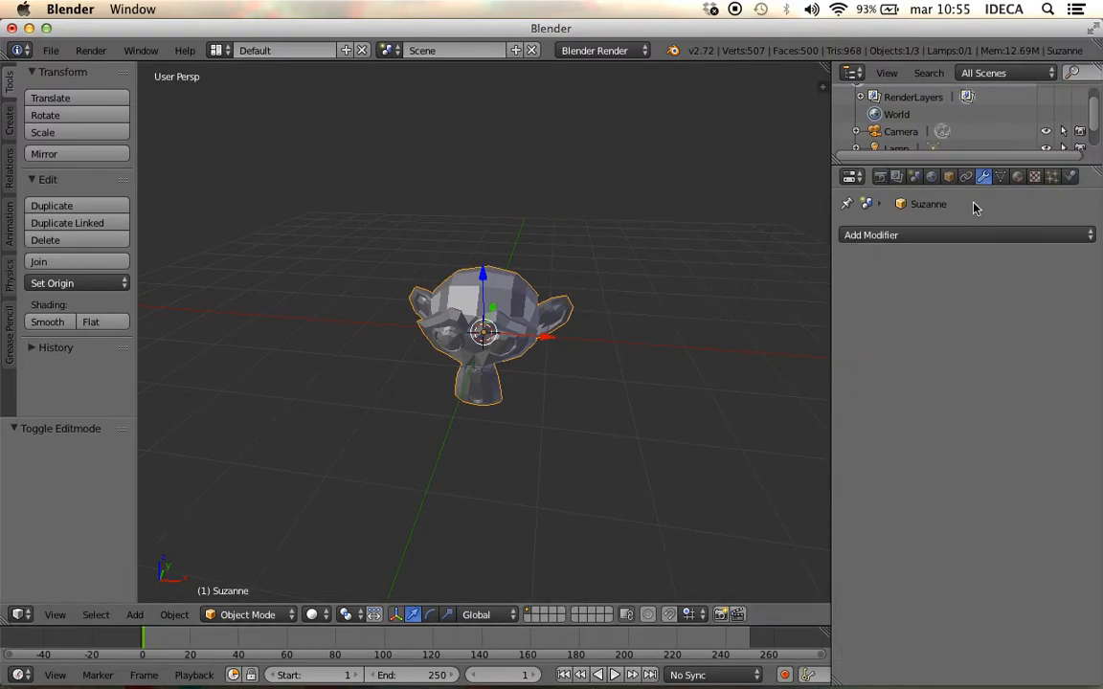
click(918, 239)
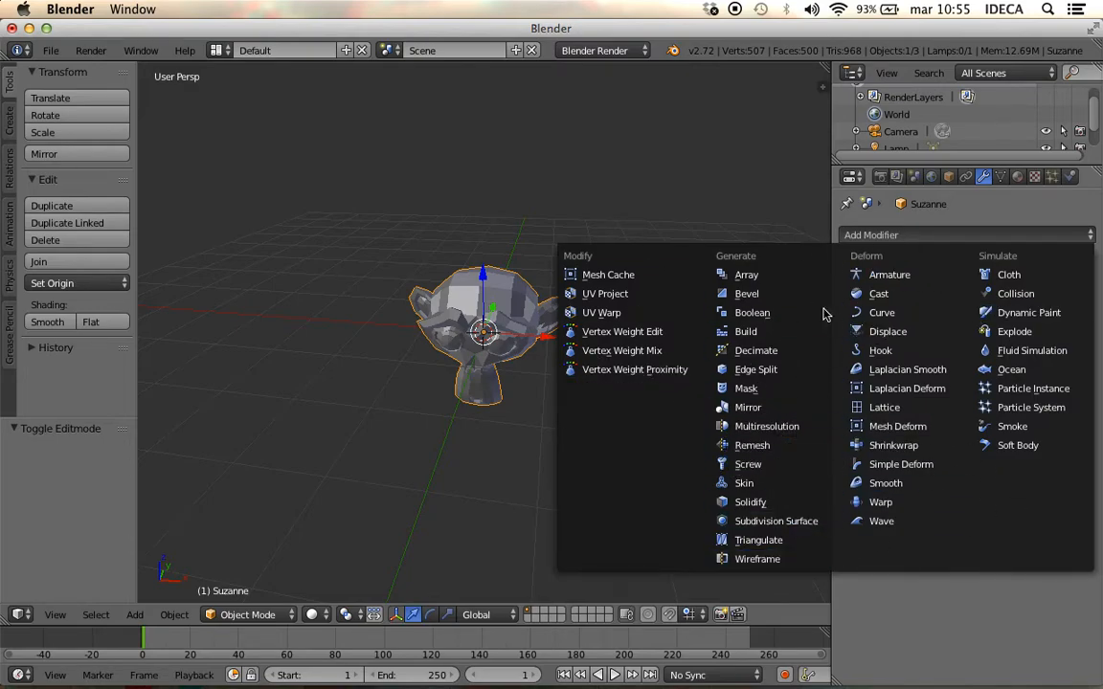
middle_drag(668, 348, 839, 333)
drag(832, 330, 930, 332)
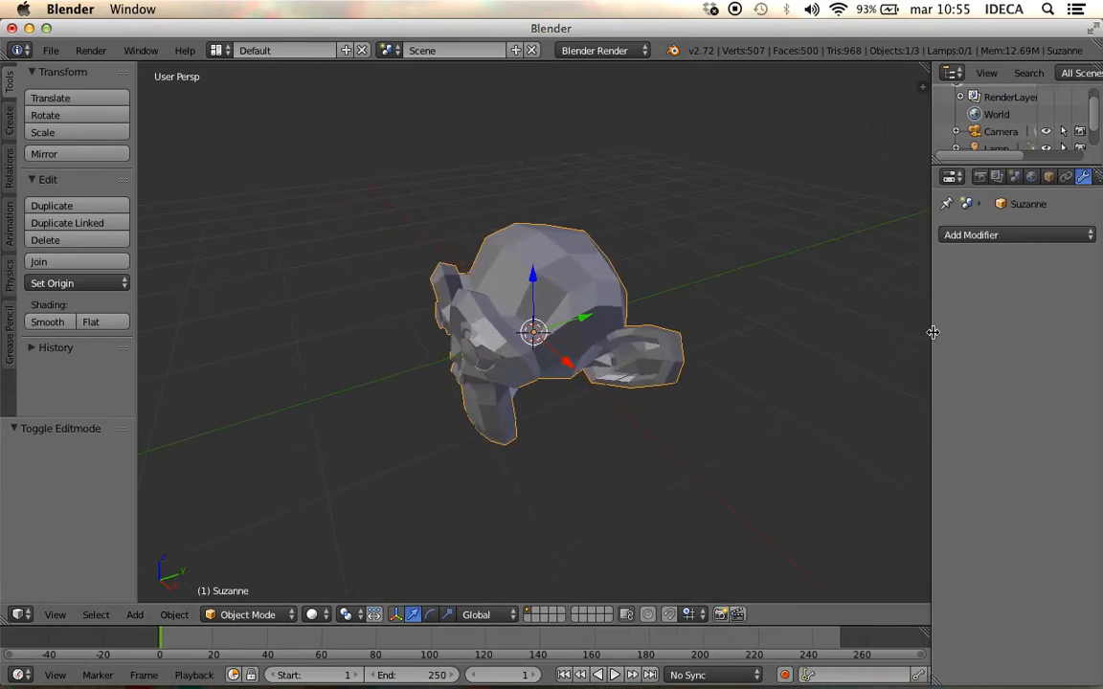
middle_drag(931, 332, 867, 320)
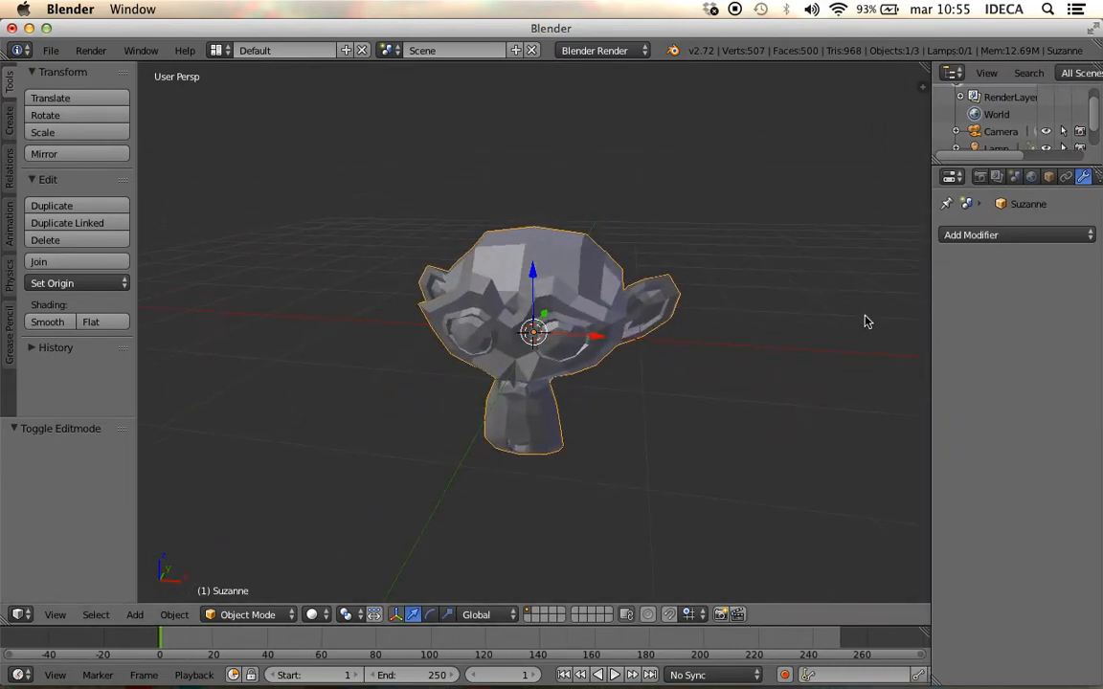
middle_drag(401, 413, 446, 344)
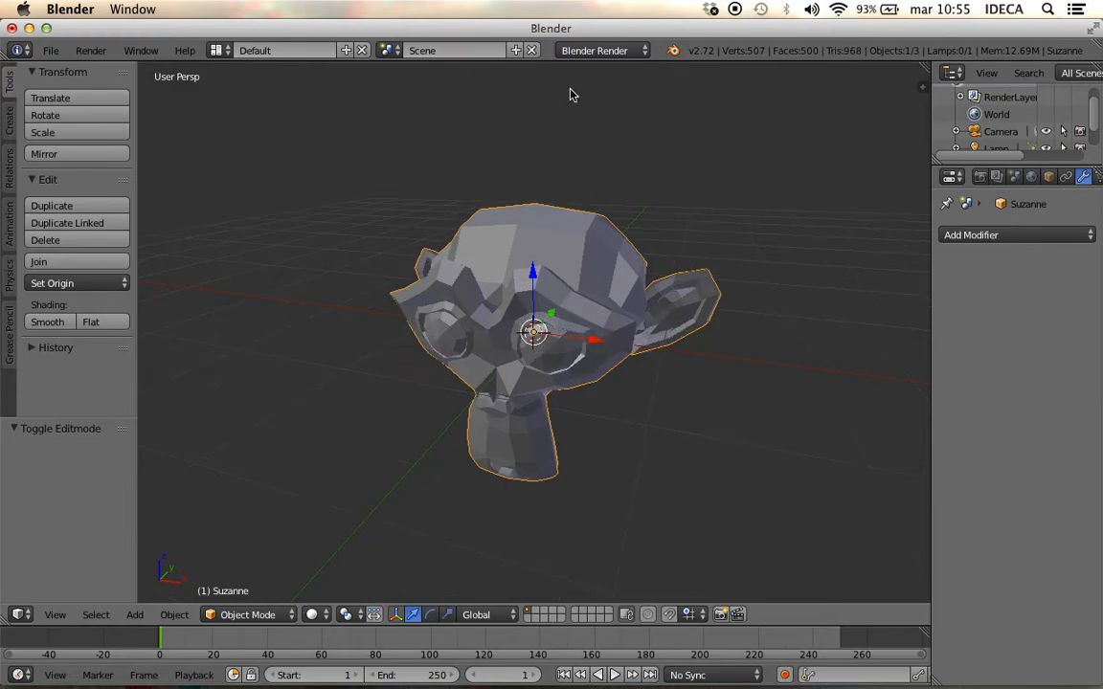
Switch the render engine to Cycles Render and the screen layout to Compositing.
click(603, 50)
click(589, 109)
scroll(590, 138, up, 1)
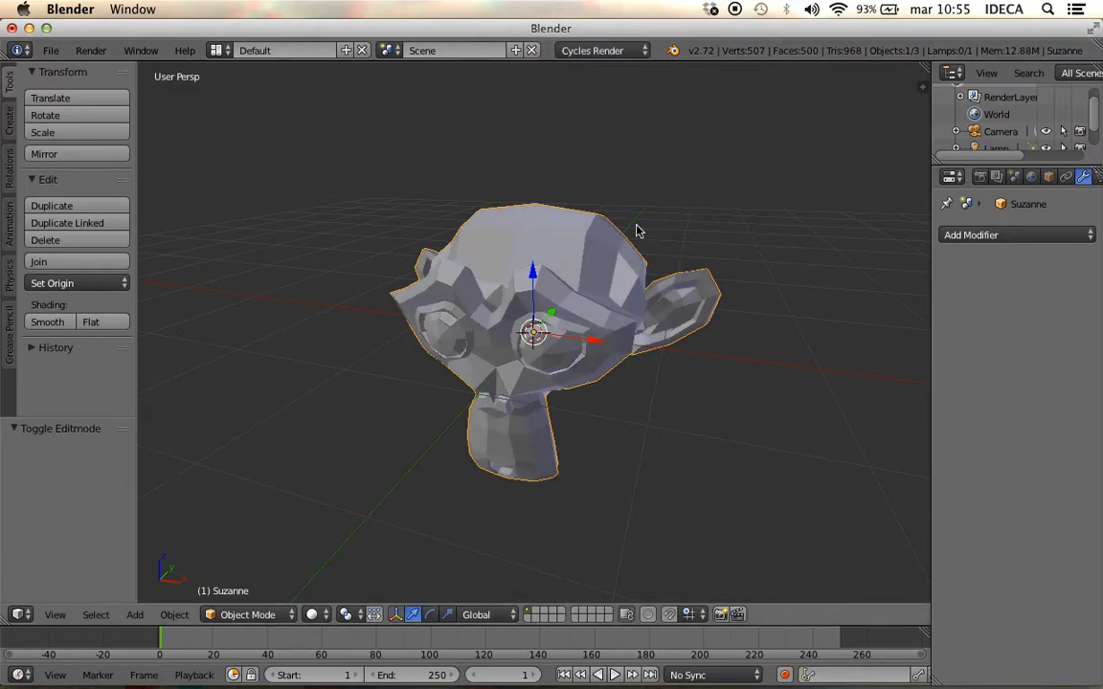
middle_drag(634, 229, 470, 131)
click(217, 49)
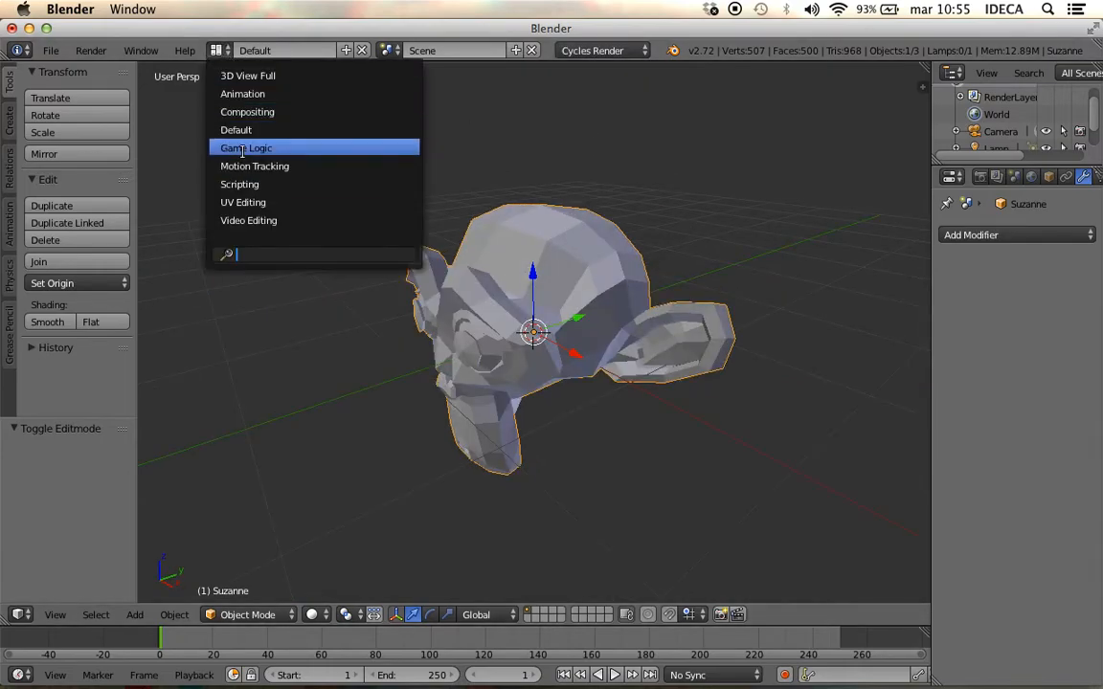
click(240, 112)
Set the 3D viewport's shading to a live rendered preview of the monkey.
scroll(668, 520, up, 2)
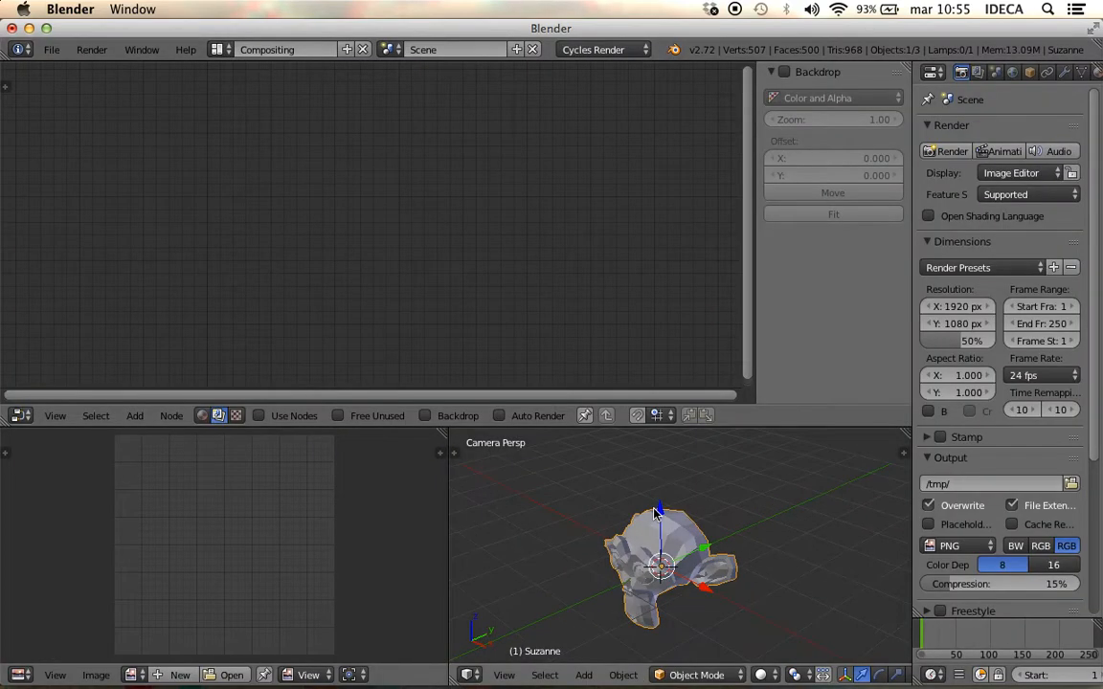
key(shift+z)
scroll(675, 537, up, 3)
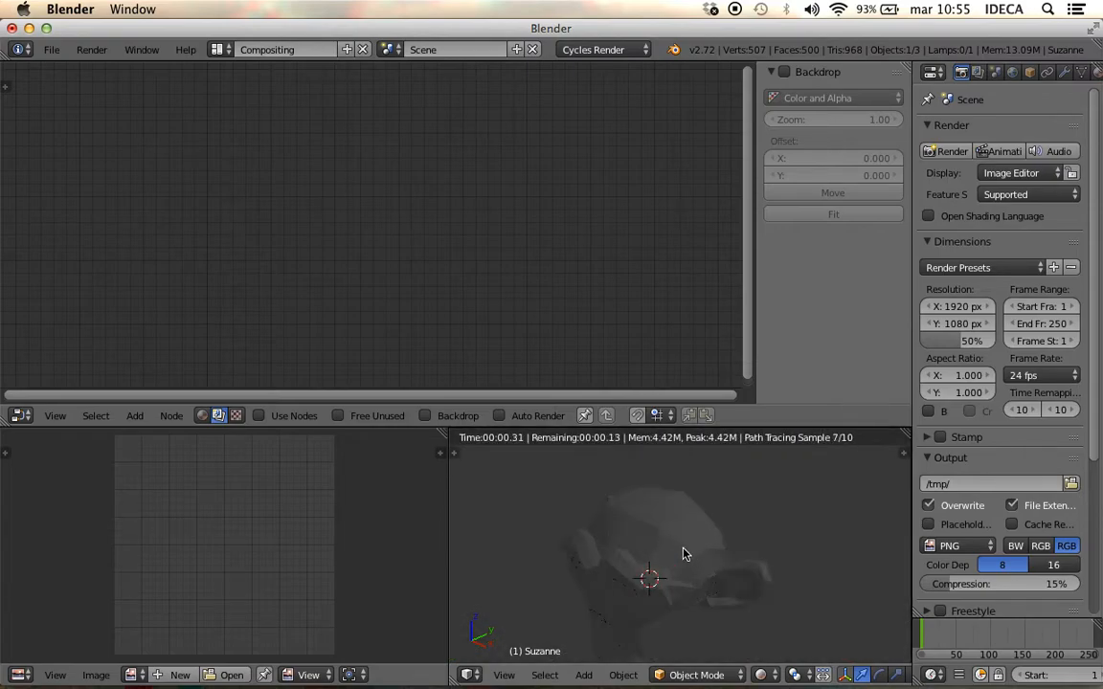
scroll(668, 532, up, 2)
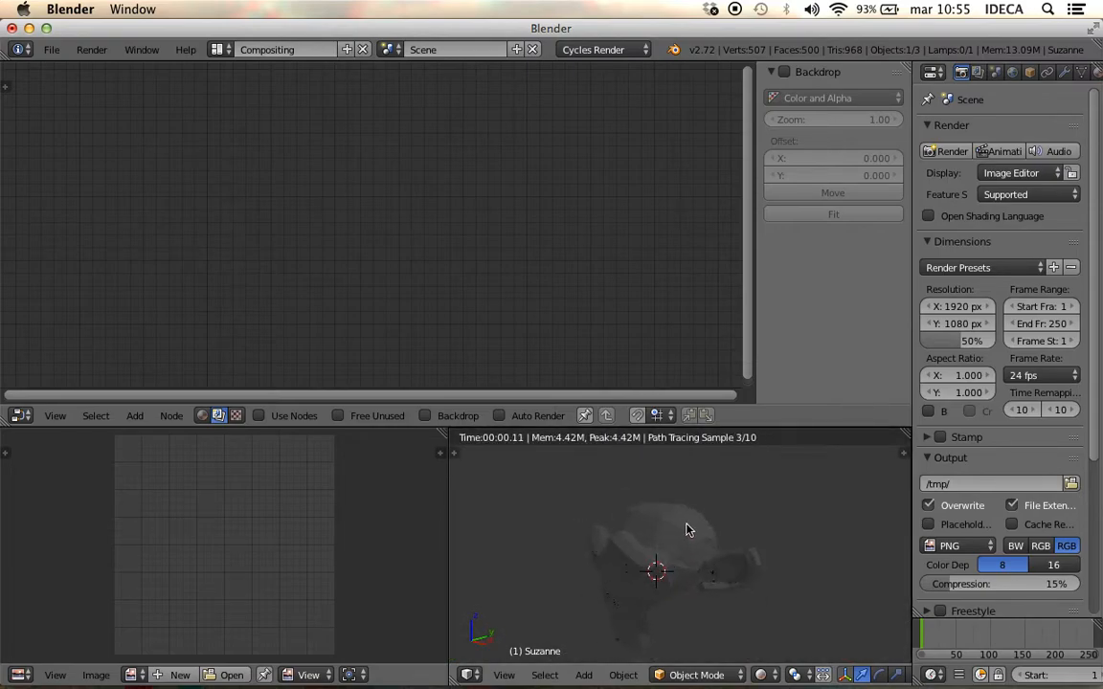
middle_drag(726, 532, 716, 499)
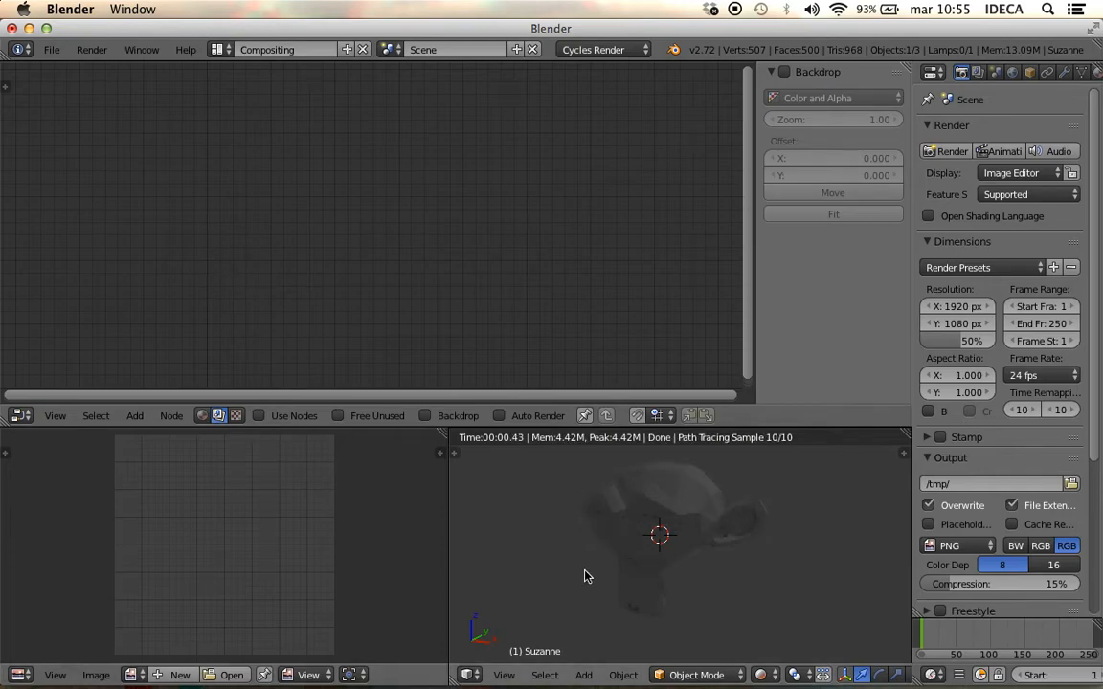
Show material shader nodes in the node editor and create a new material for the monkey named Suzanne_amterial.
click(201, 415)
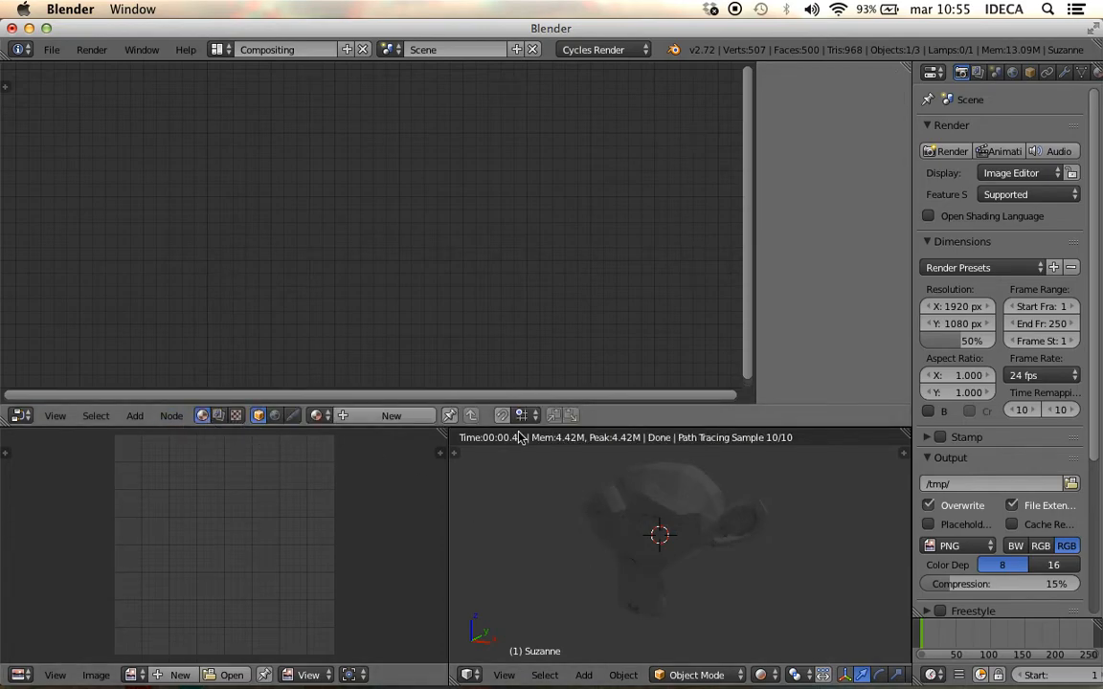
click(362, 415)
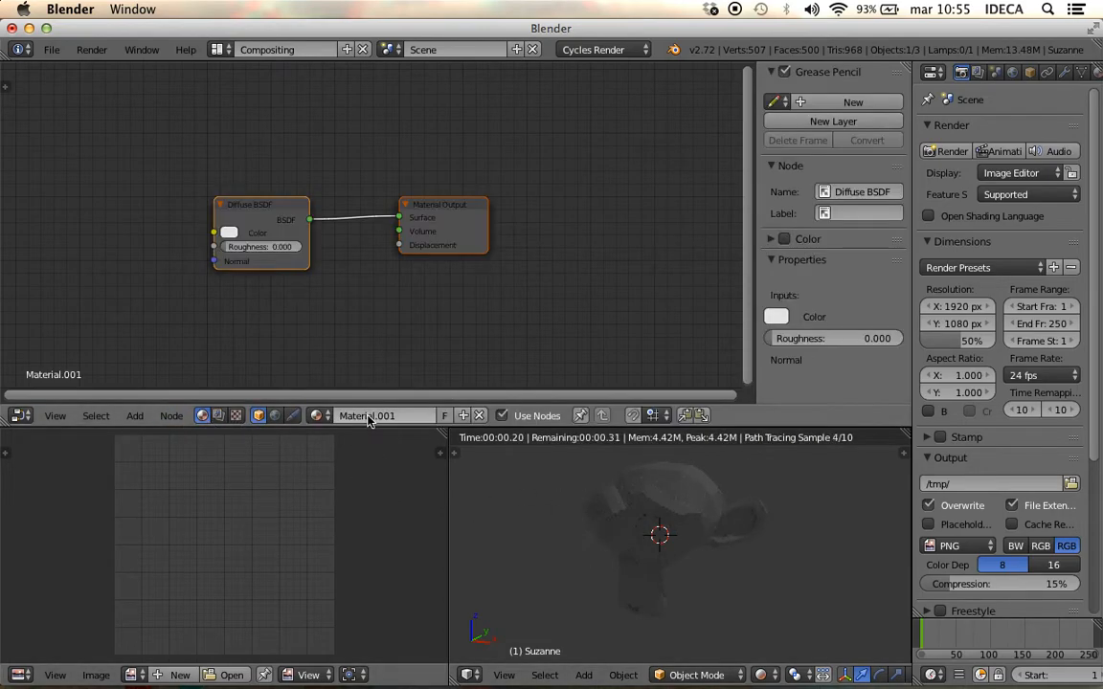
text(S)
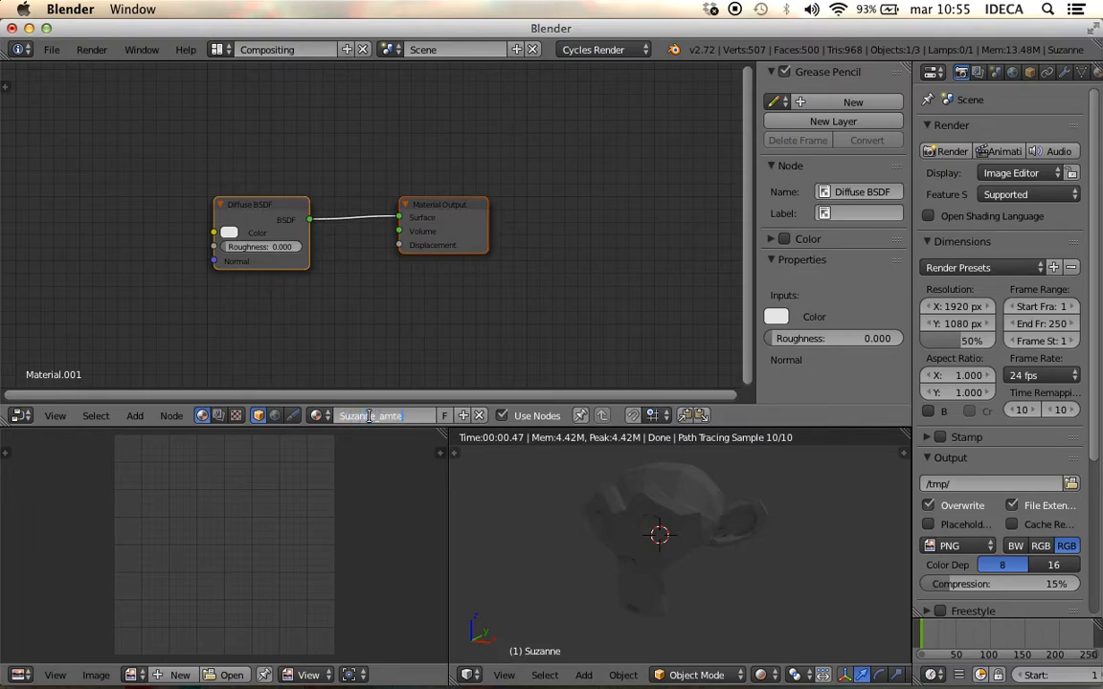
text(uzanne_amterial)
key(Return)
Hide the node editor's properties sidebar and move the Diffuse BSDF node slightly higher than the Material Output node.
scroll(362, 216, up, 2)
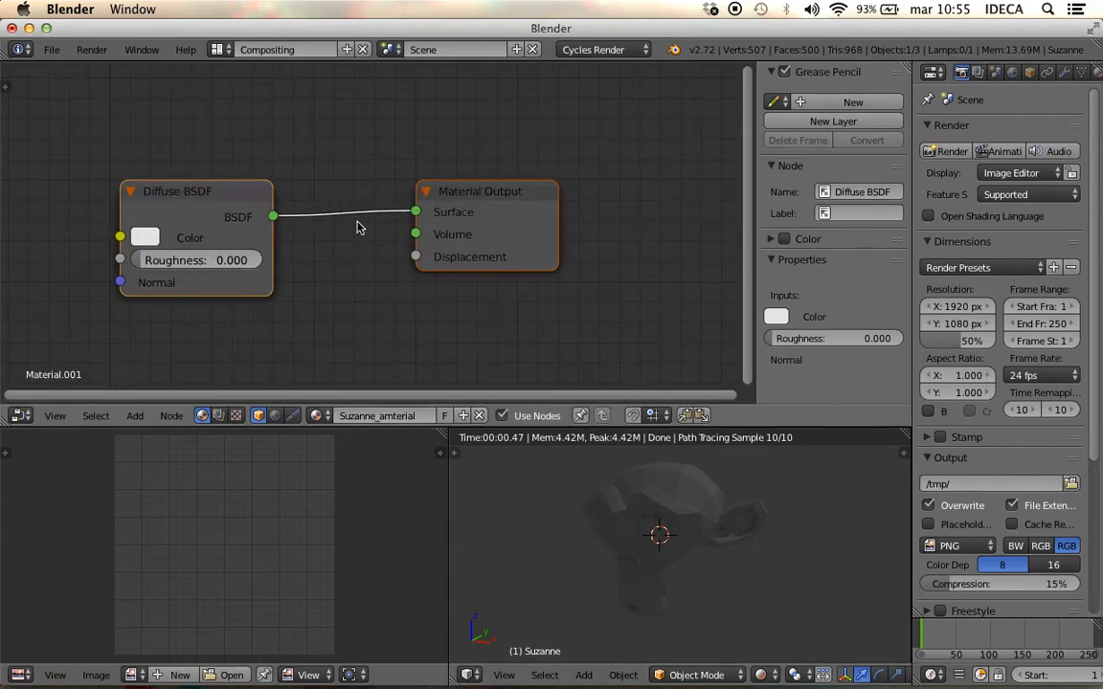
key(n)
middle_drag(432, 237, 515, 237)
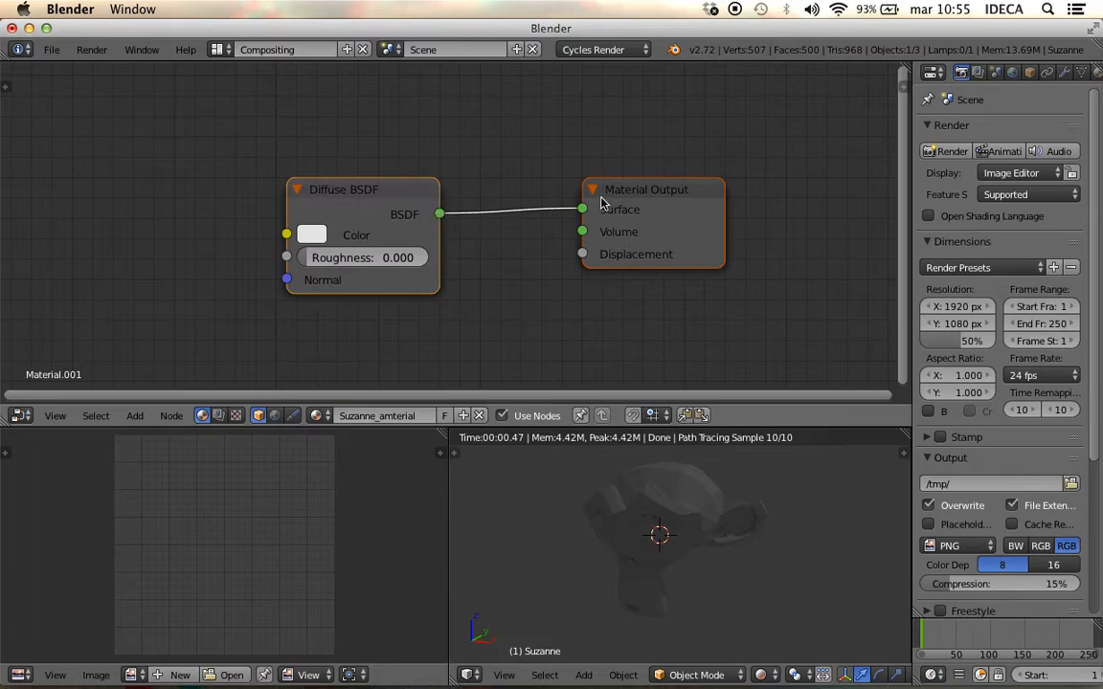
drag(369, 201, 363, 157)
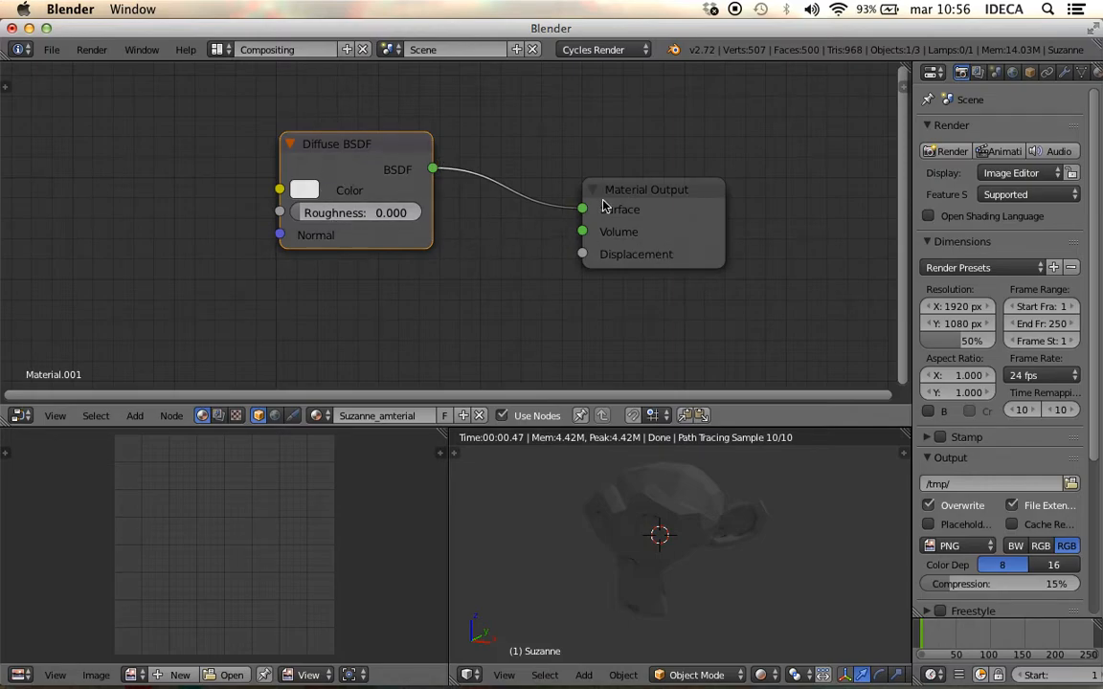
Relink the Diffuse BSDF from the Material Output's Surface input to its Volume input, and delete the Diffuse BSDF node.
drag(582, 211, 583, 232)
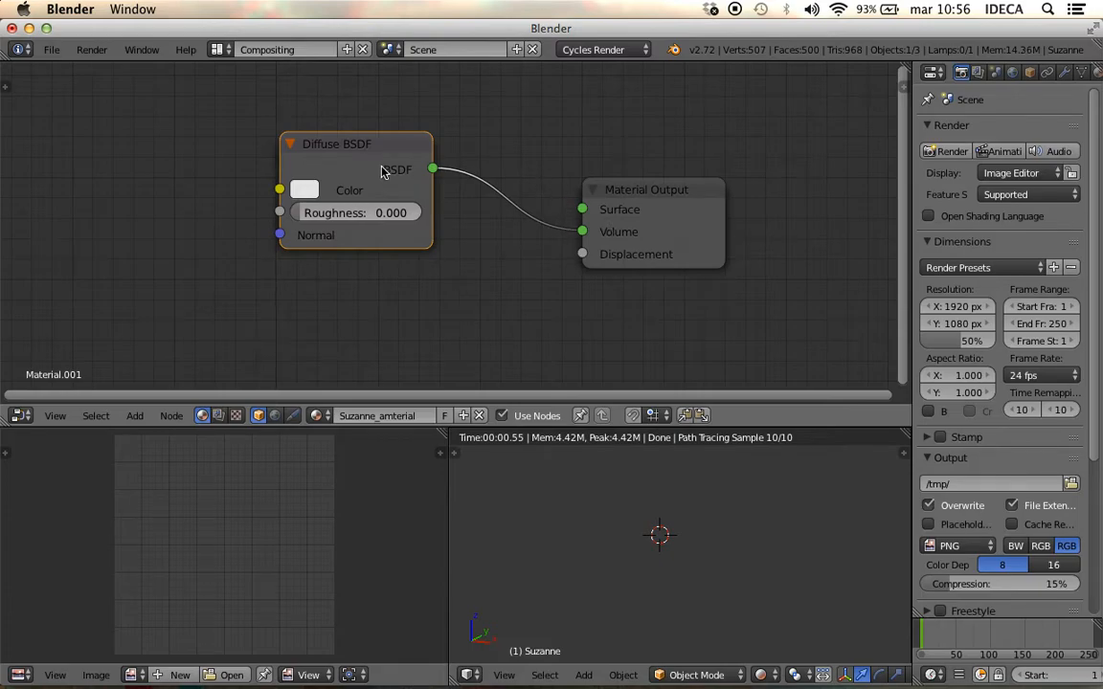
key(x)
Add a Volume Scatter shader node and place it before the Material Output node.
key(shift+a)
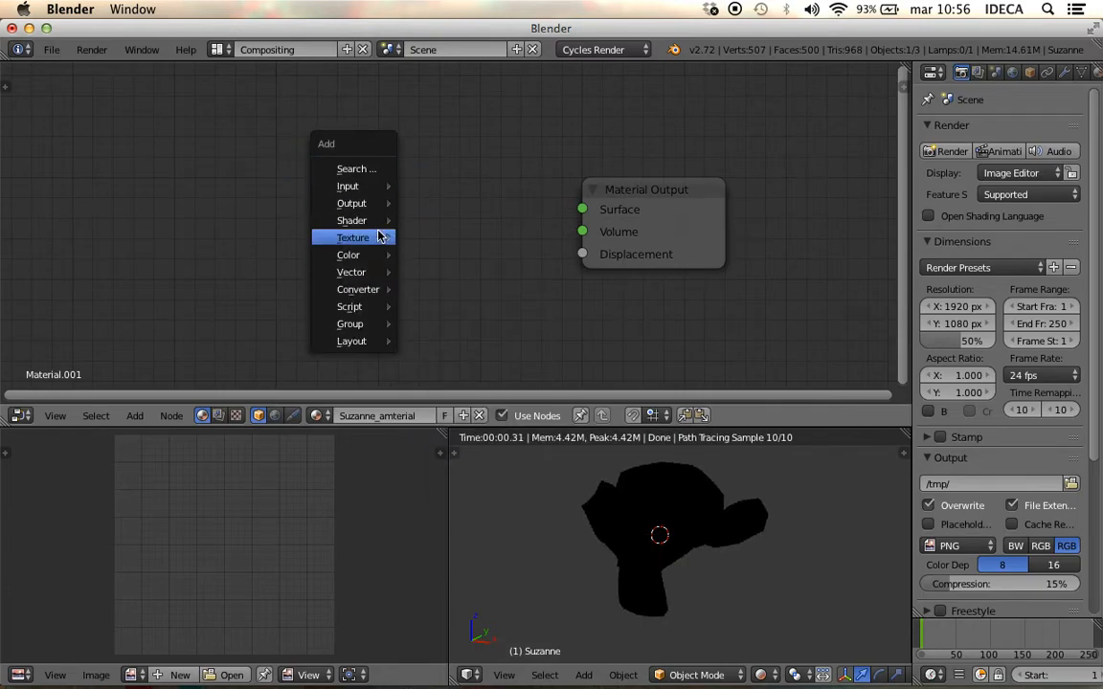
mouse_move(381, 221)
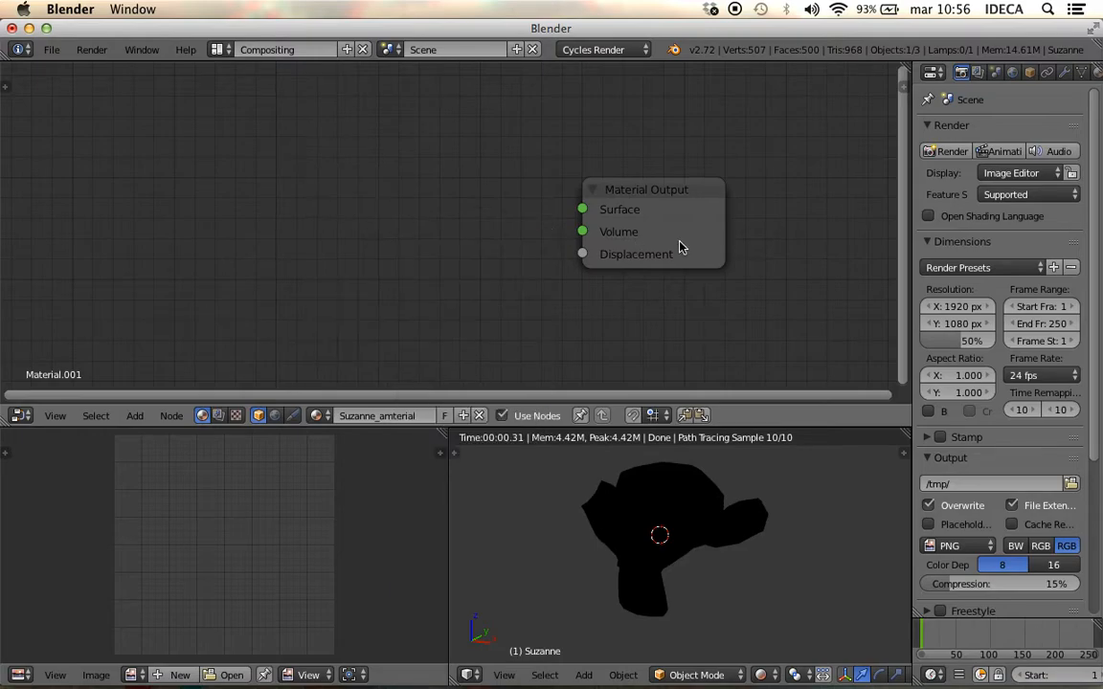
key(shift+a)
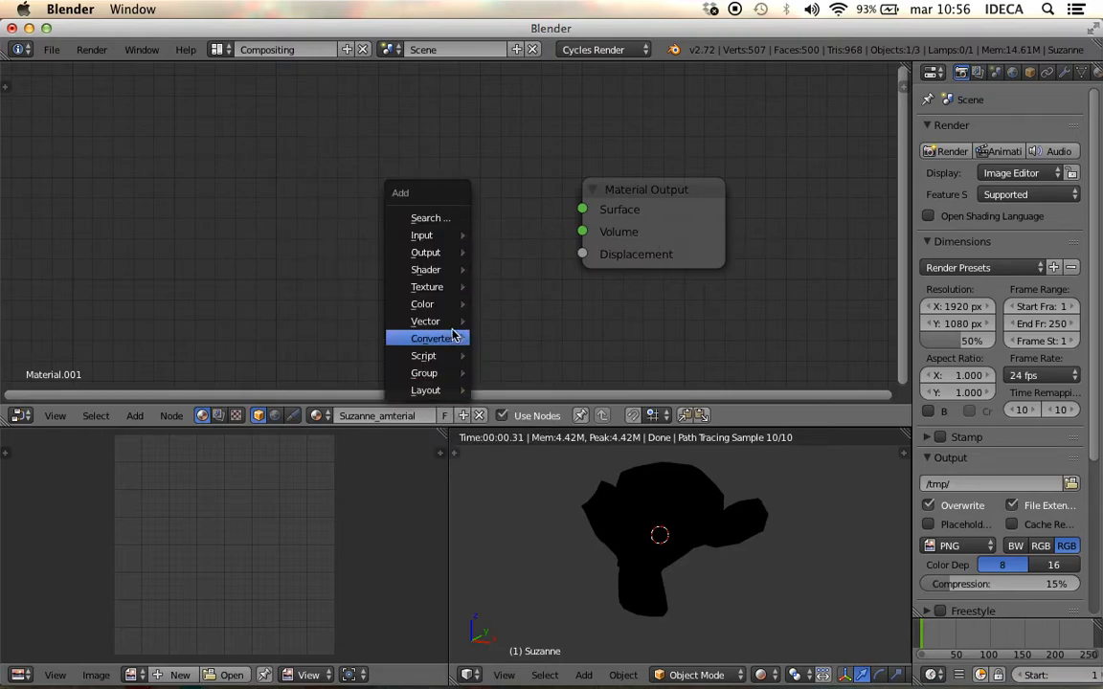
mouse_move(452, 276)
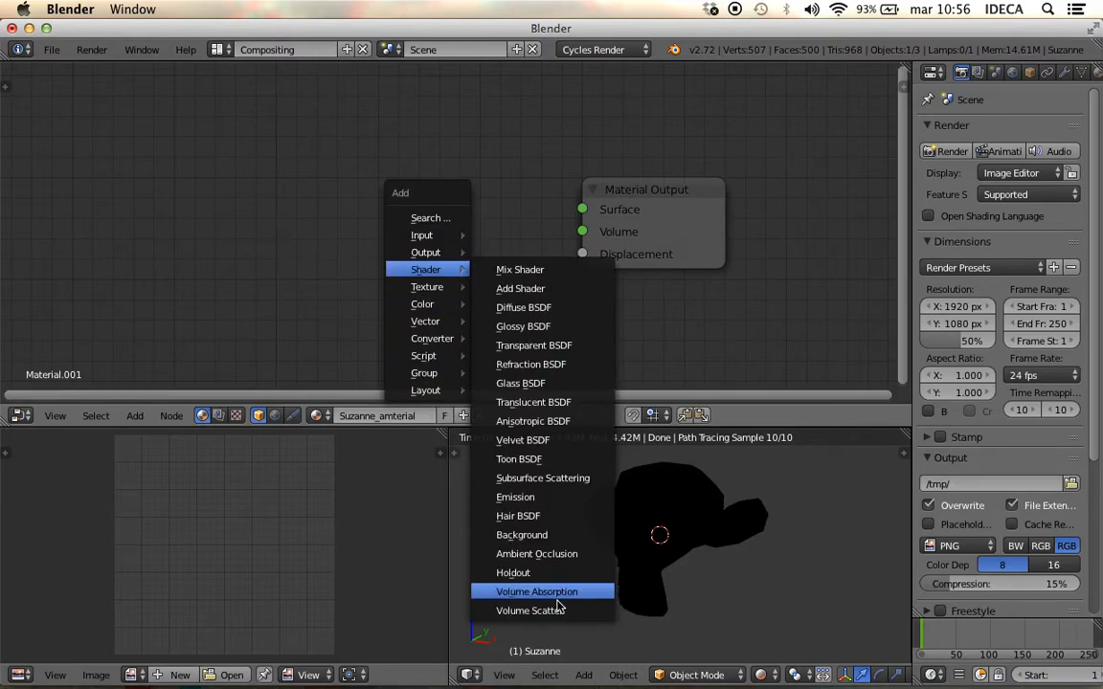
click(517, 611)
click(317, 108)
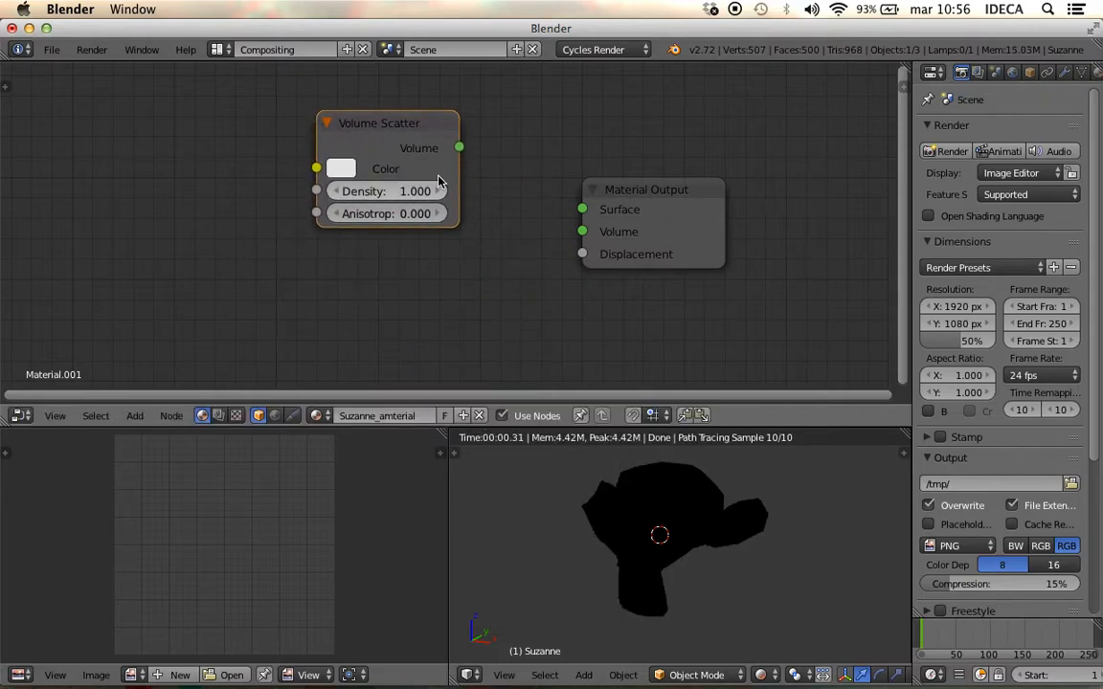
Connect the Volume Scatter output to the Material Output's Surface input, and relink it to the Volume input instead.
drag(460, 149, 582, 209)
click(585, 217)
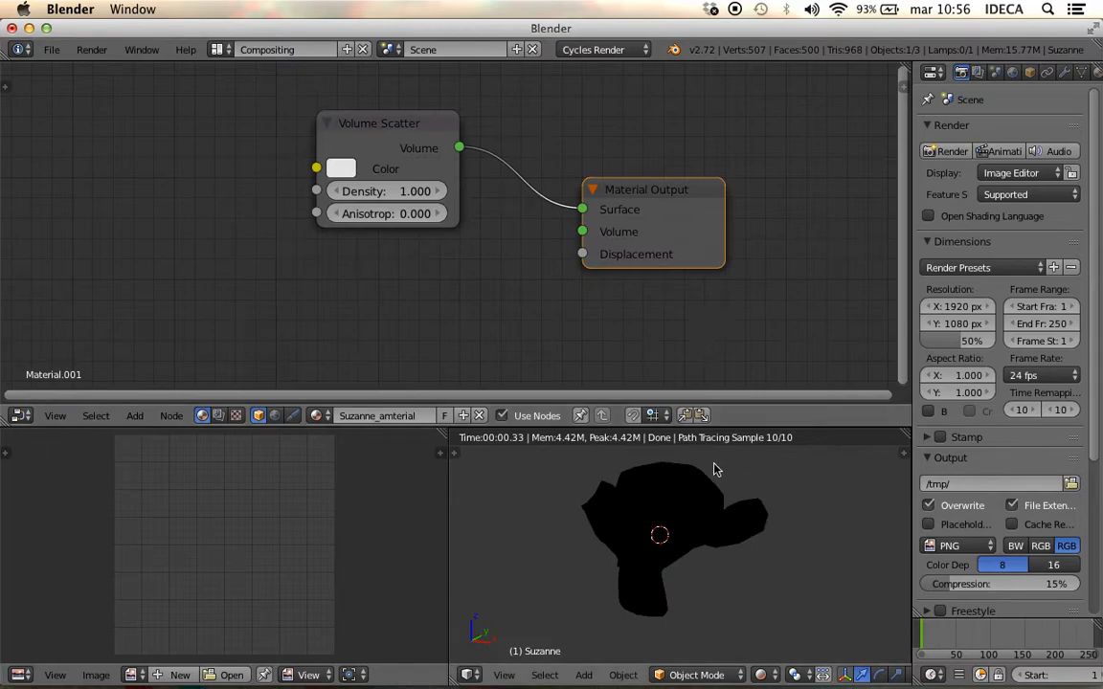
drag(582, 209, 508, 221)
drag(460, 148, 582, 230)
Add a Volume Absorption shader node below the Volume Scatter node and connect it to the Material Output's Surface input.
key(shift+a)
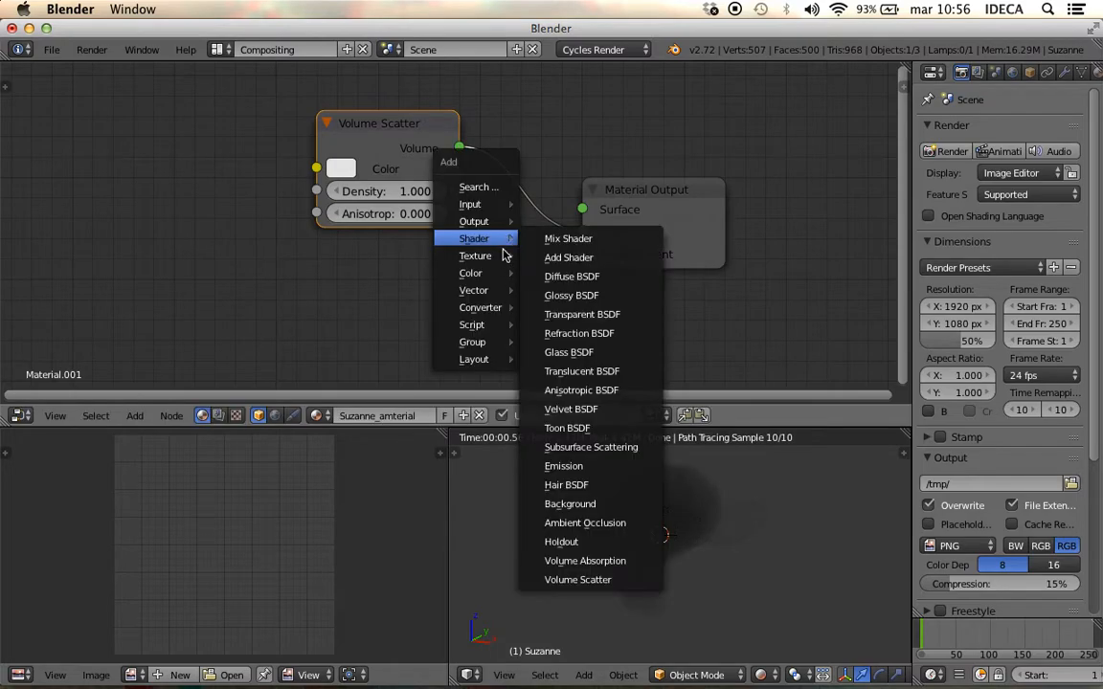
mouse_move(496, 239)
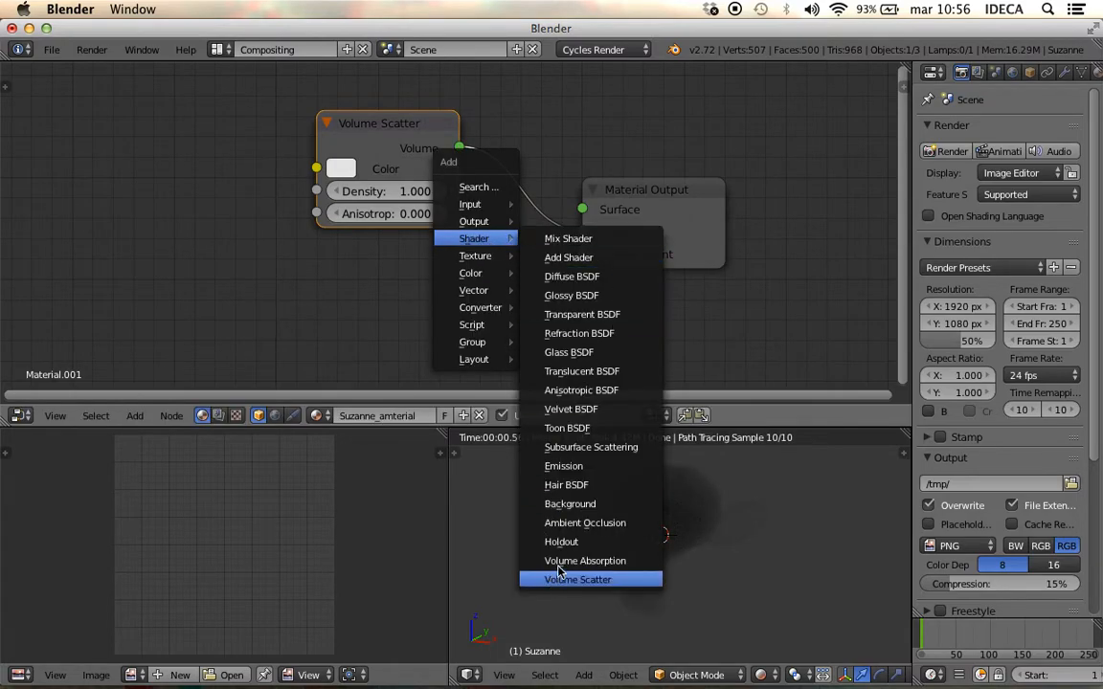
click(574, 561)
click(327, 248)
drag(472, 278, 583, 210)
Delete the Volume Scatter and Volume Absorption nodes together.
shift+click(407, 125)
key(x)
Add an Emission shader node and place it before the Material Output node.
key(shift+a)
mouse_move(407, 125)
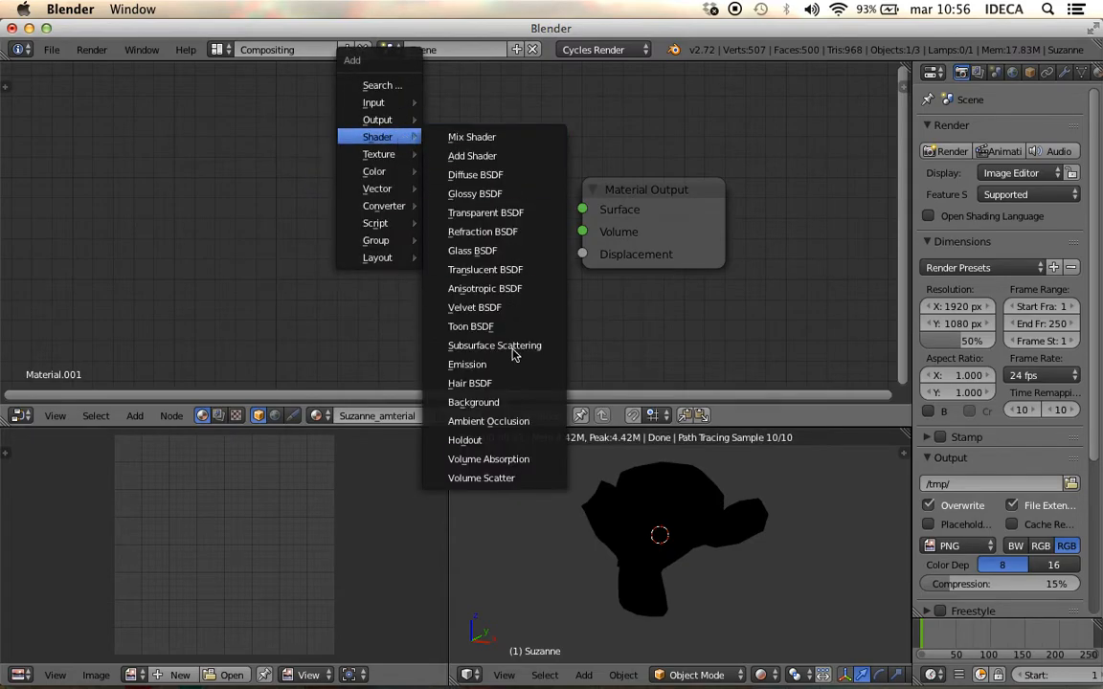
click(500, 364)
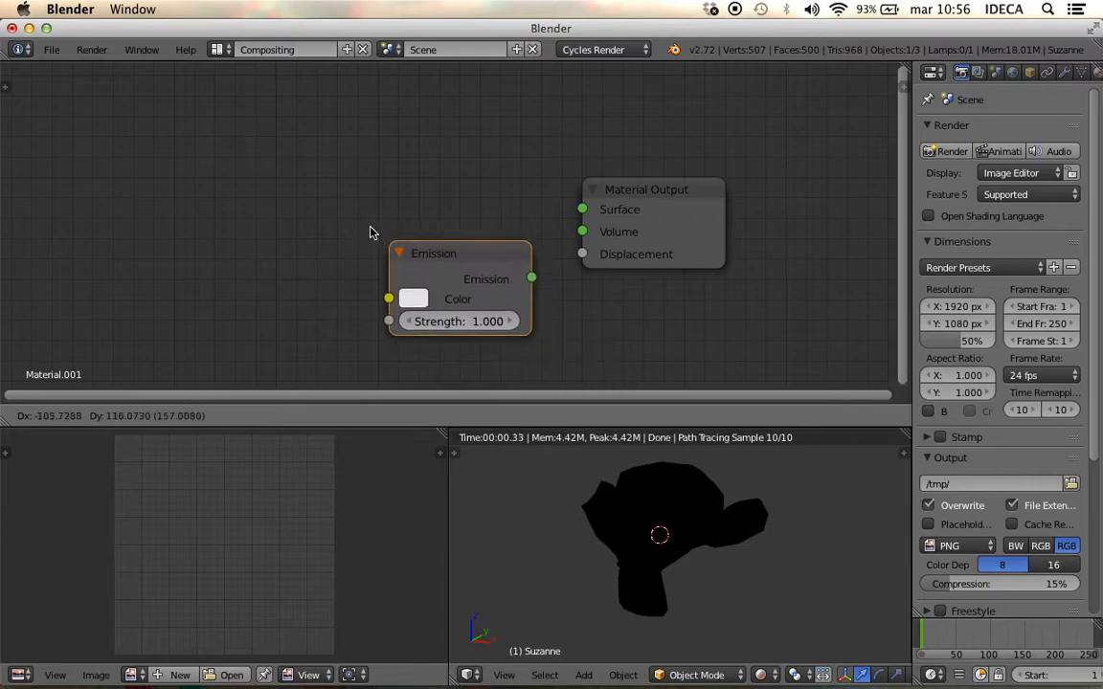
click(300, 165)
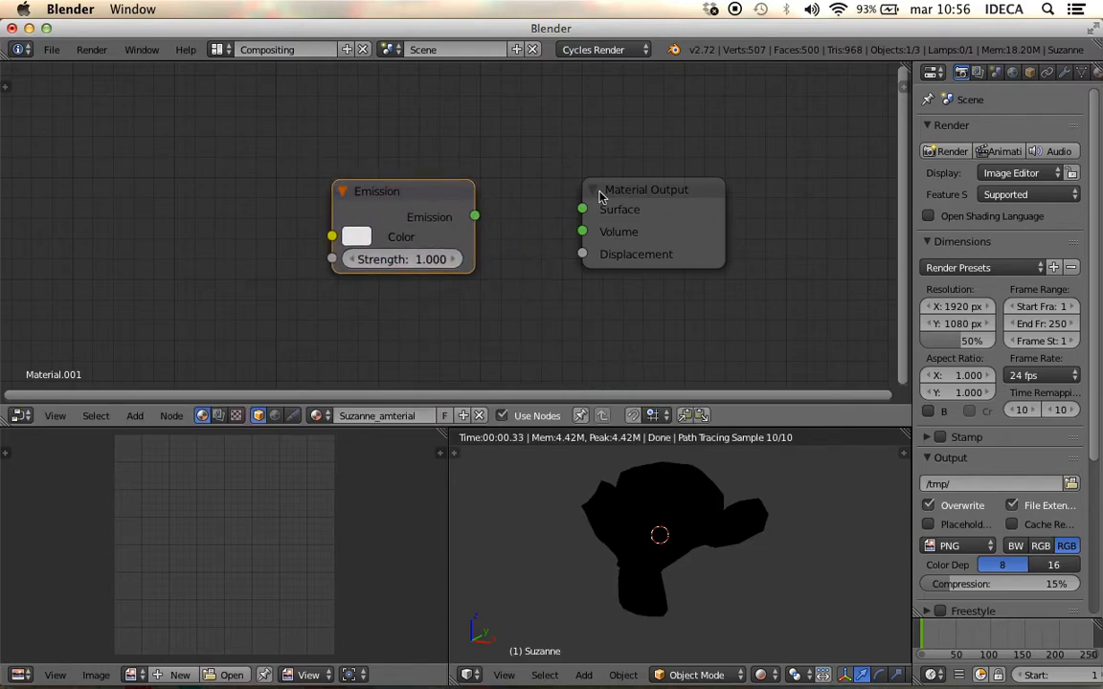
Connect the Emission shader's output to the Material Output's Volume input and inspect the monkey's rendered volume.
drag(476, 217, 582, 231)
scroll(672, 517, up, 1)
middle_drag(670, 517, 536, 526)
middle_drag(621, 529, 719, 541)
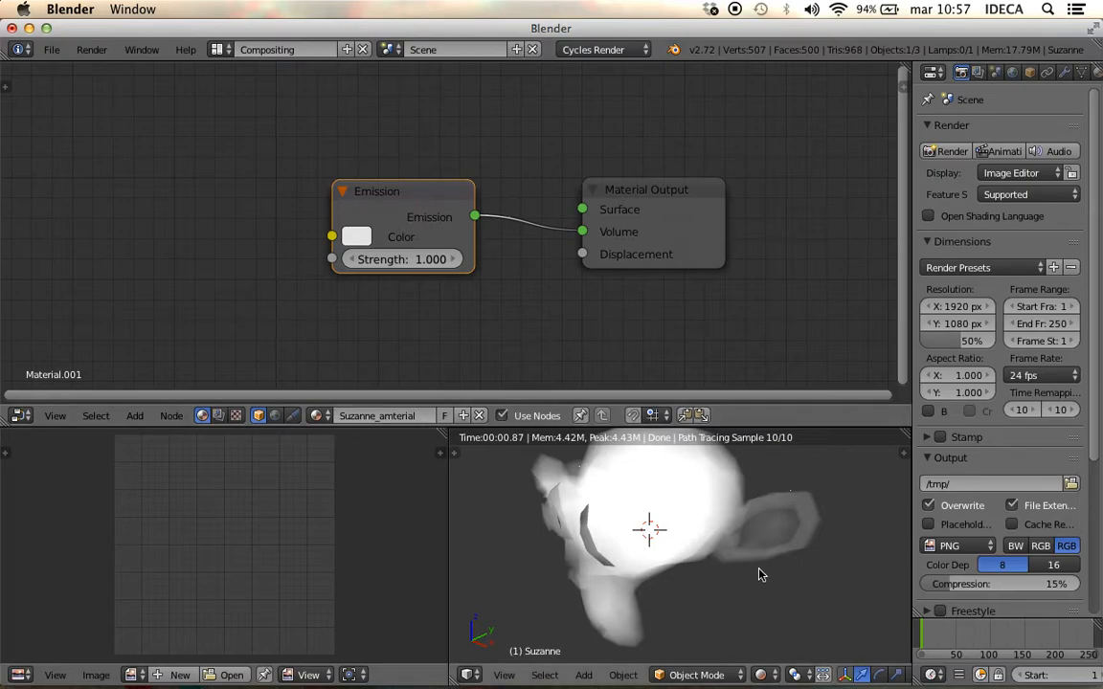
scroll(754, 558, up, 5)
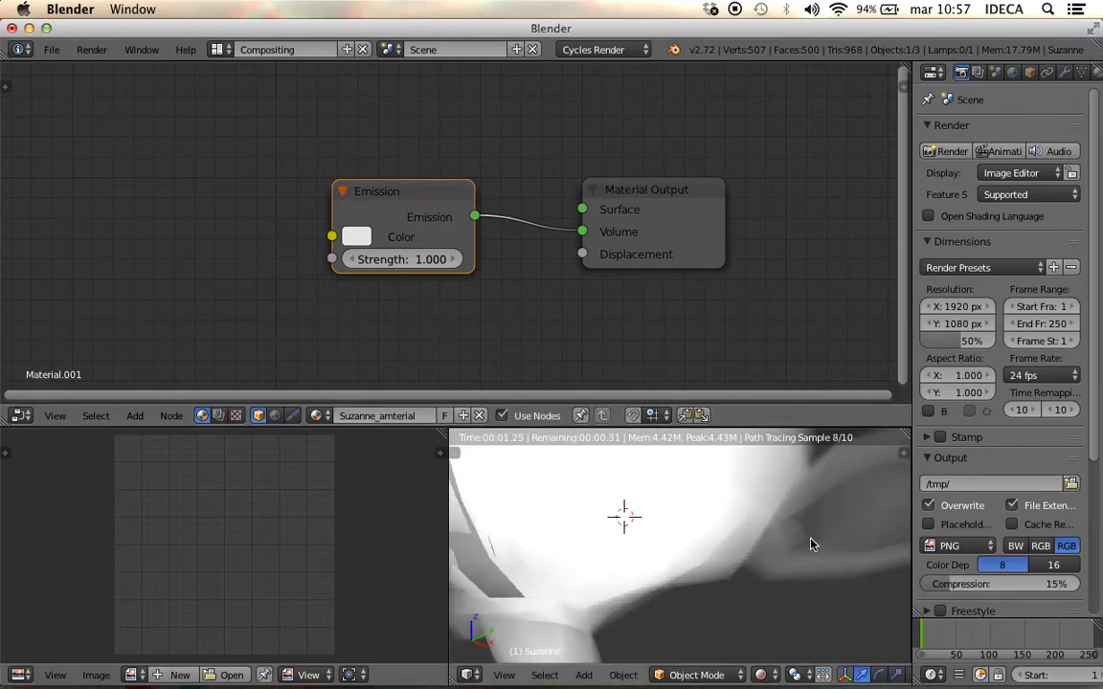
scroll(337, 246, down, 2)
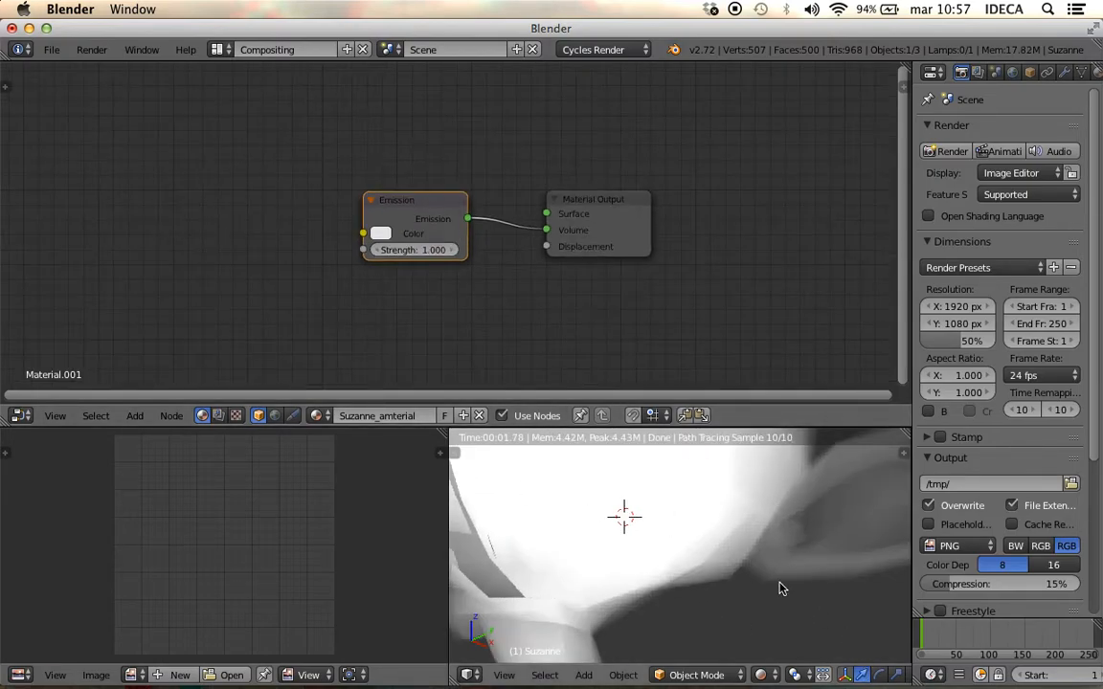
scroll(756, 579, down, 5)
scroll(391, 283, down, 1)
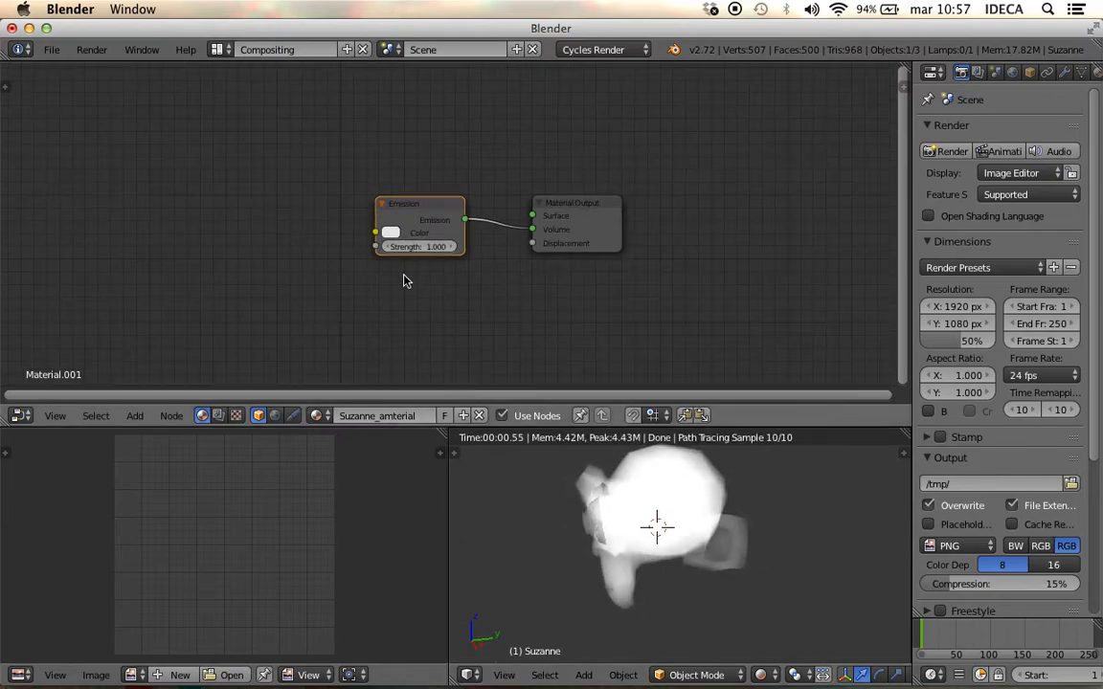
Add a Voronoi Texture node before the Emission node and connect its Fac output to the Emission's Strength input.
scroll(512, 229, up, 2)
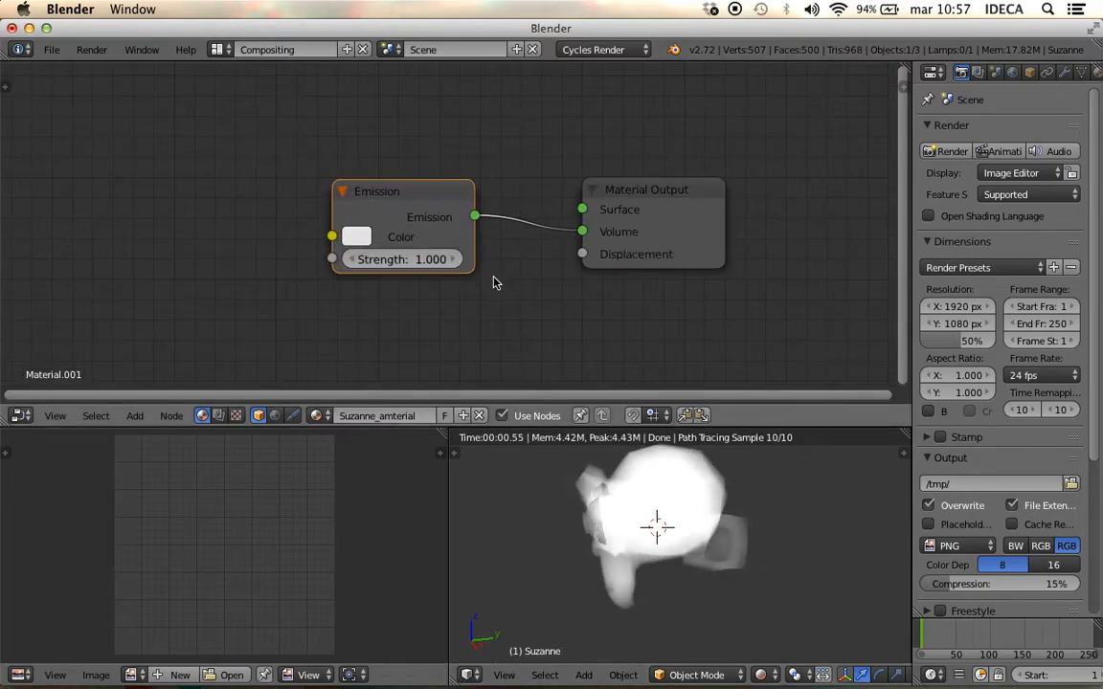
middle_drag(495, 292, 608, 287)
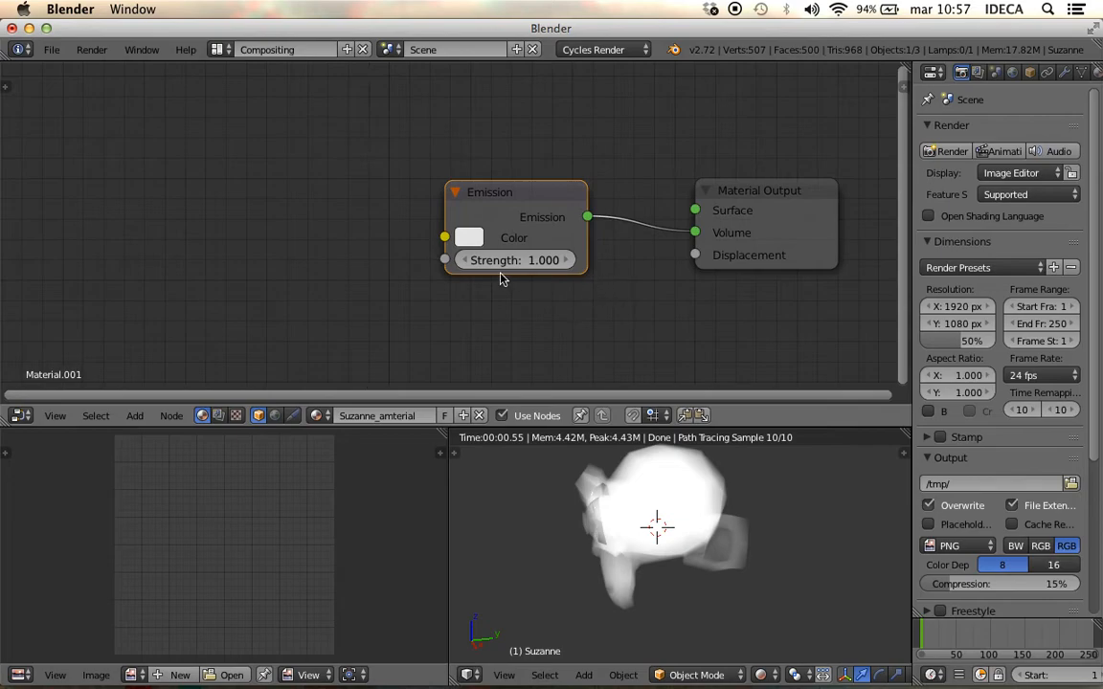
middle_drag(698, 522, 738, 519)
middle_drag(234, 257, 297, 265)
scroll(297, 269, down, 1)
key(shift+a)
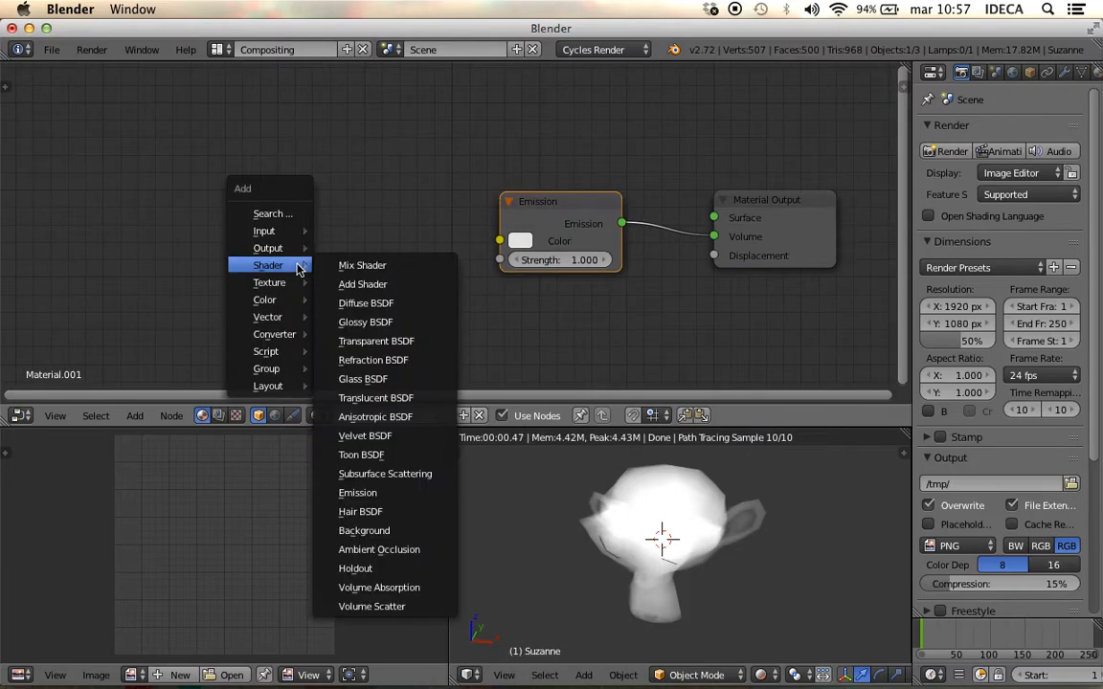
mouse_move(287, 283)
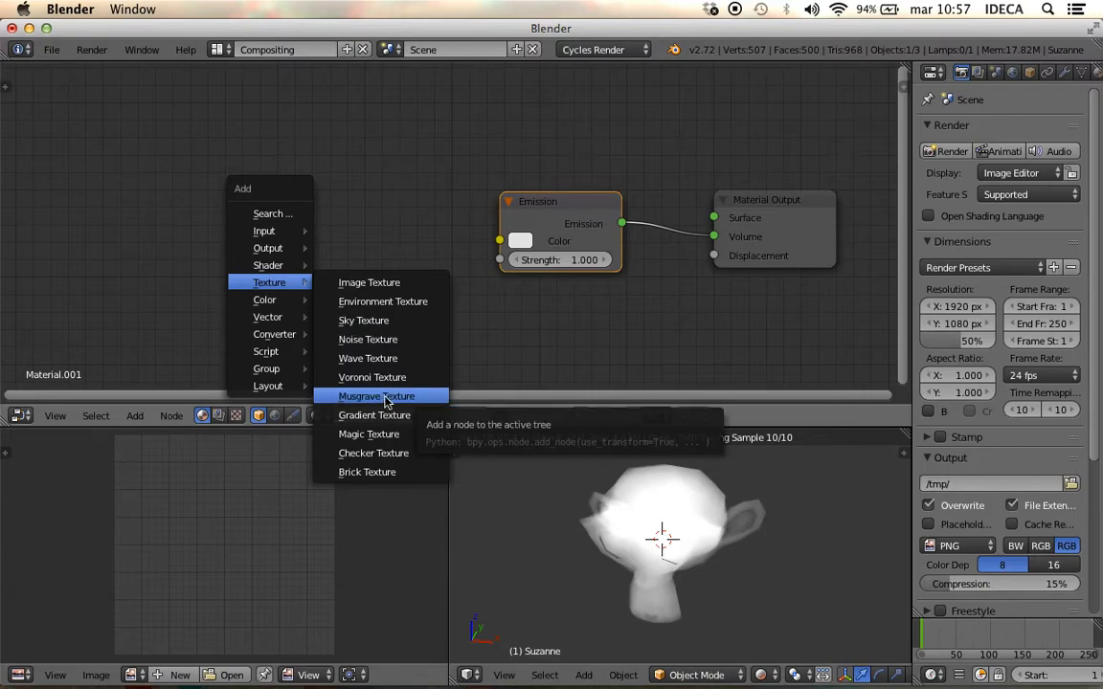
click(363, 378)
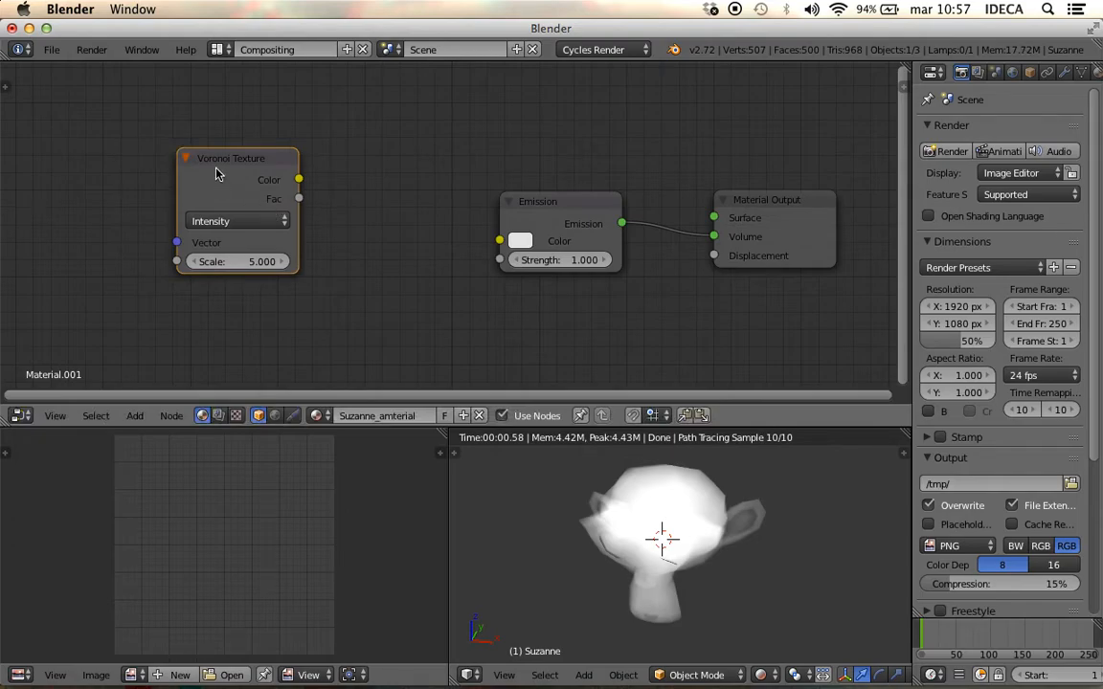
click(236, 174)
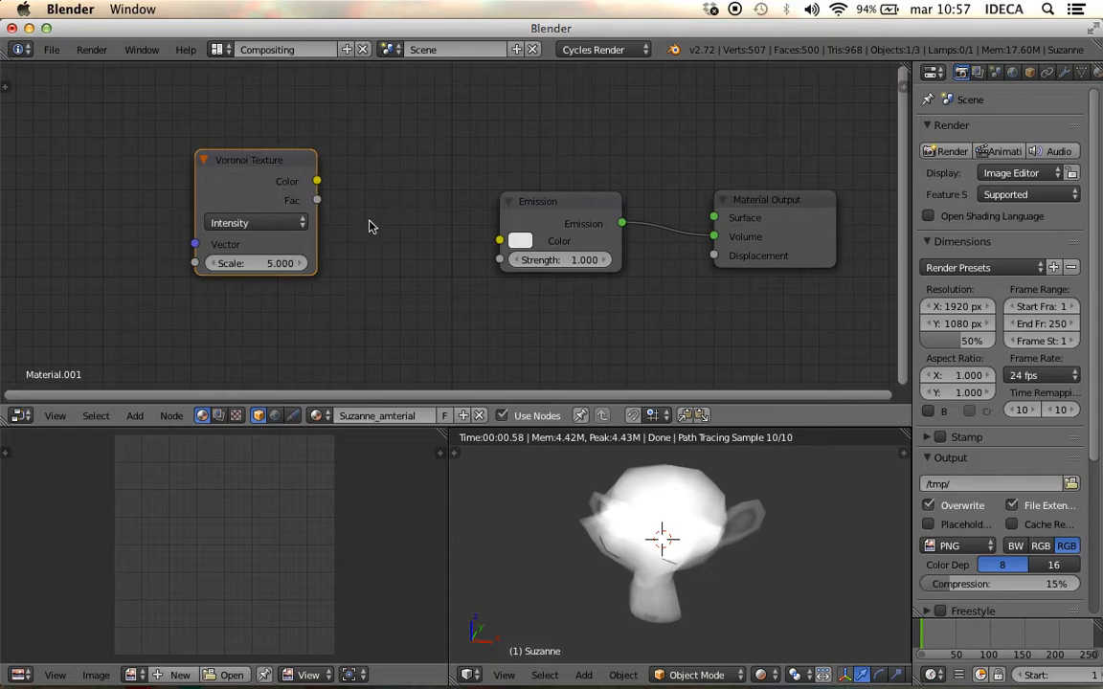
drag(319, 201, 499, 259)
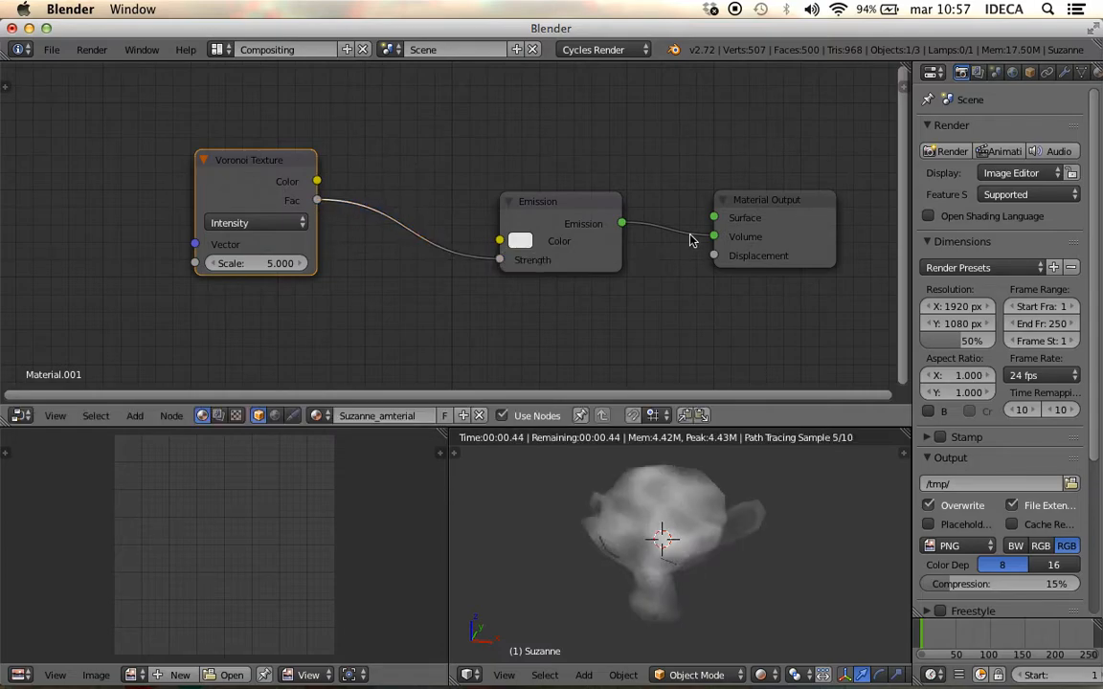
Try the Emission output on the Material Output's Surface input, and relink it to the Volume input.
drag(715, 238, 714, 218)
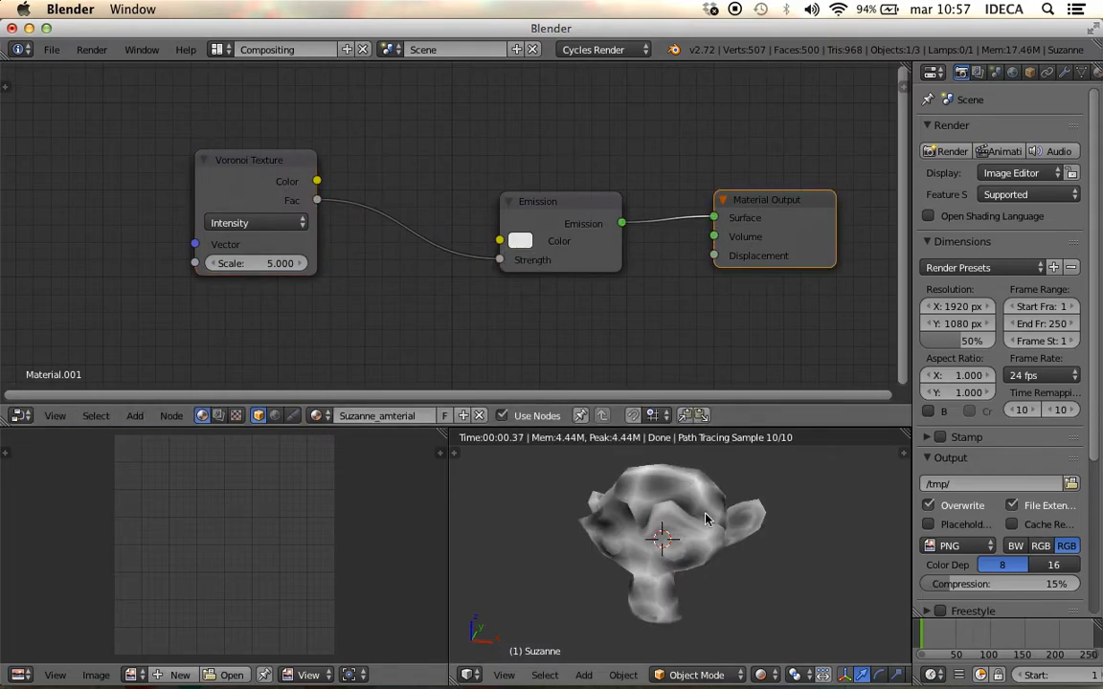
scroll(704, 518, up, 4)
drag(714, 218, 715, 238)
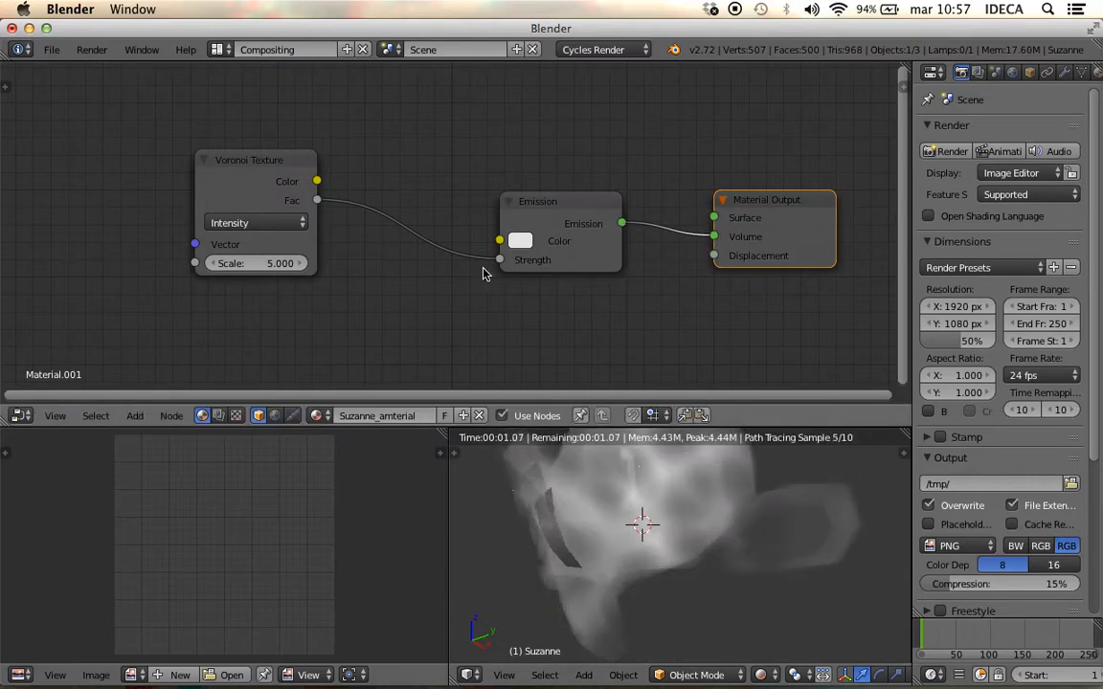
Disconnect the Voronoi Fac output from the Emission's Strength and connect the Voronoi Color output there instead.
middle_drag(707, 561, 624, 590)
scroll(624, 590, down, 3)
middle_drag(684, 566, 780, 484)
scroll(645, 324, up, 1)
drag(507, 264, 414, 337)
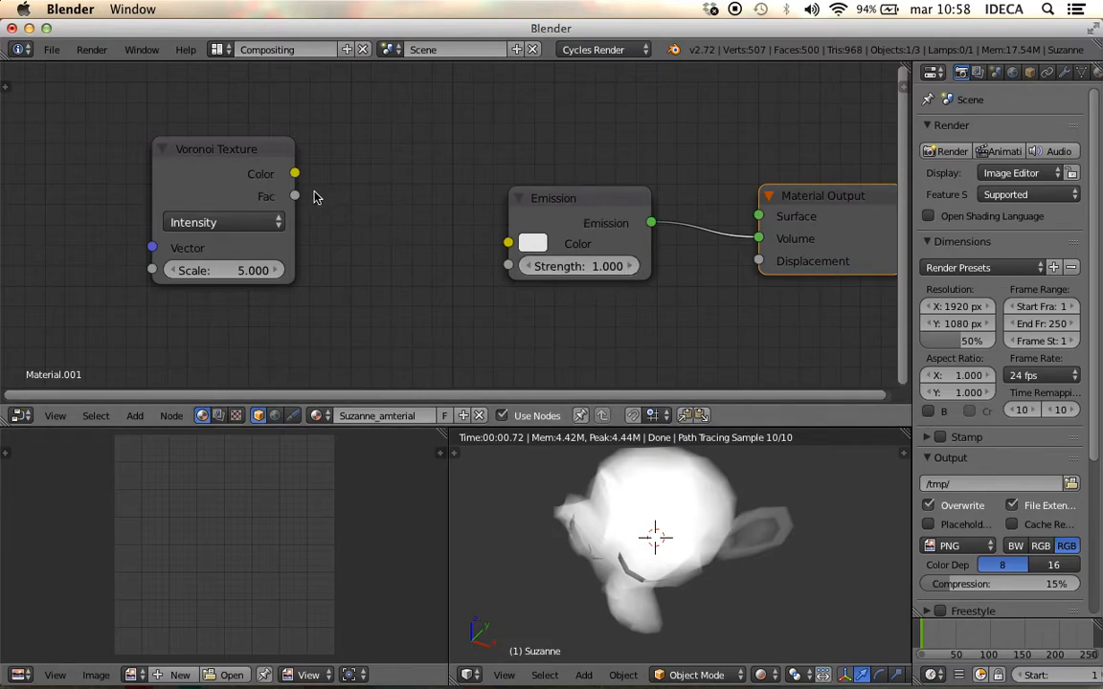
drag(295, 174, 510, 266)
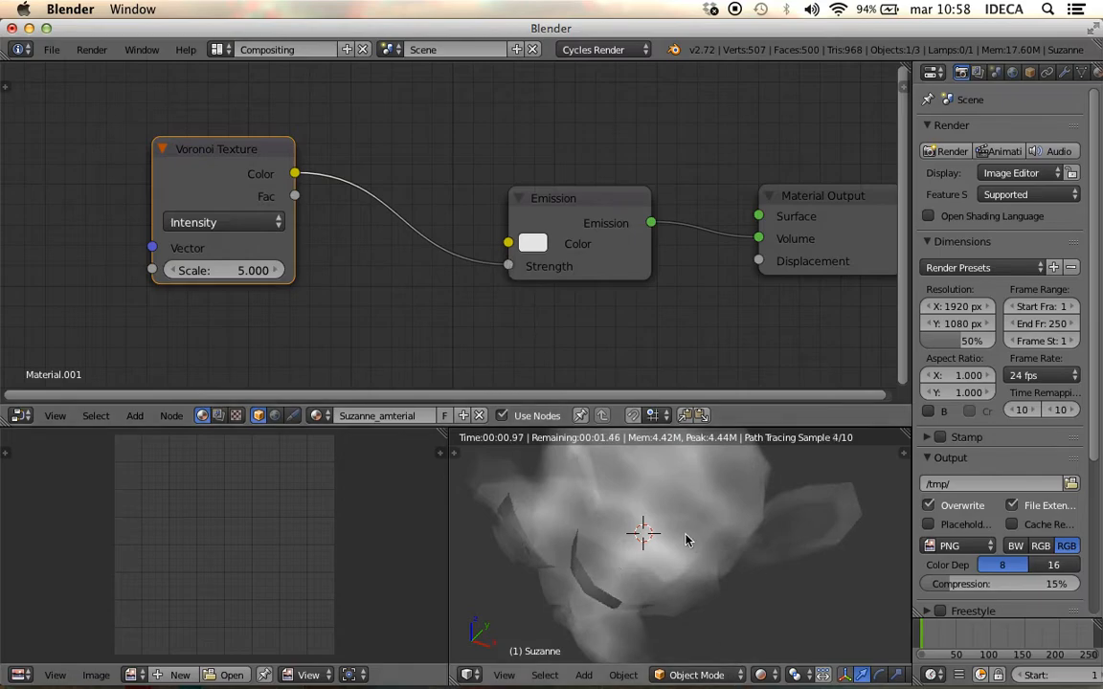
Remove the Color link from the Emission's Strength and connect the Voronoi Texture's Fac output to it again.
drag(510, 267, 460, 234)
drag(294, 196, 443, 266)
scroll(335, 276, down, 3)
middle_drag(336, 275, 419, 288)
scroll(398, 242, up, 2)
scroll(378, 237, down, 1)
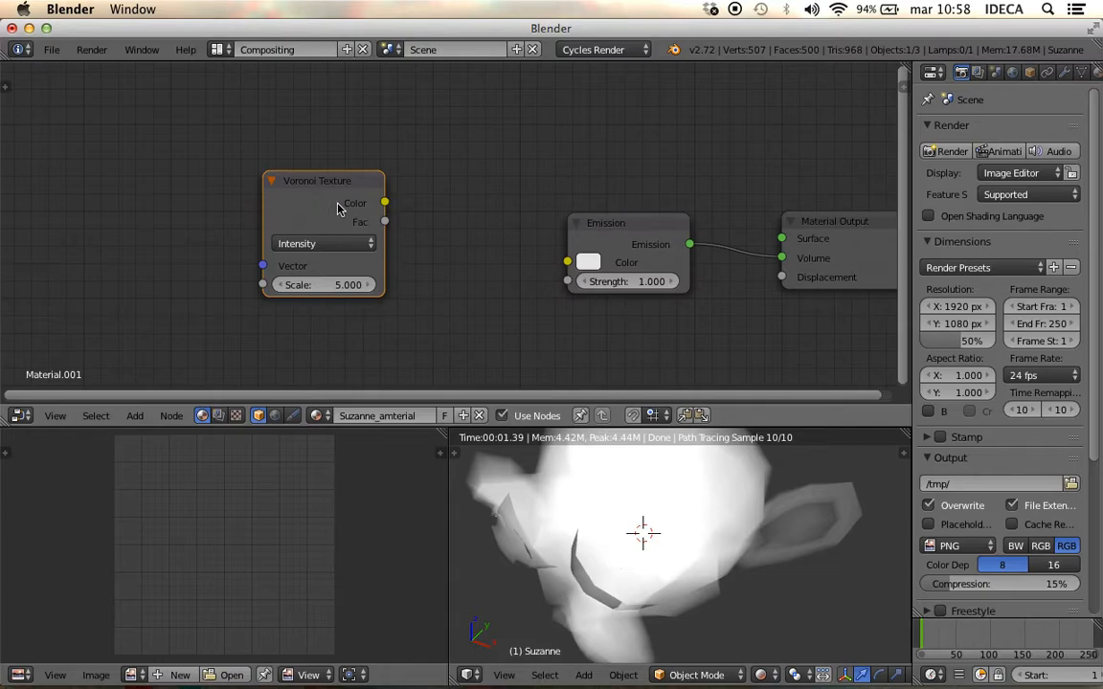
drag(386, 223, 568, 282)
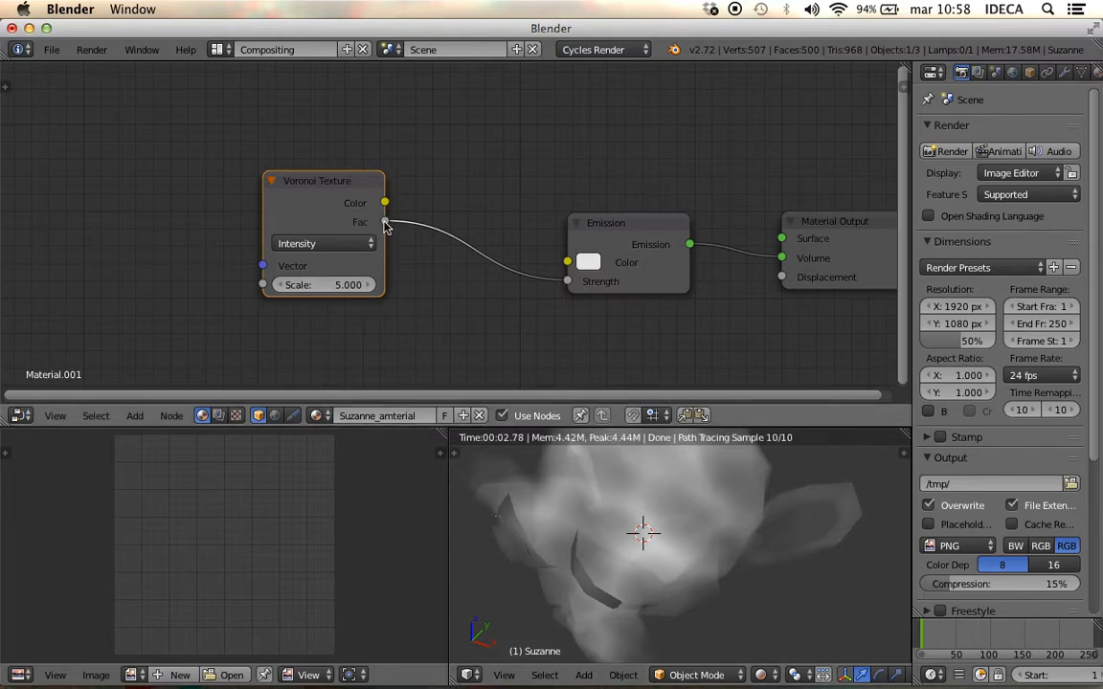
Unlink Fac from the Emission's Strength to test editing the strength value directly, and reconnect Fac to Strength.
drag(567, 283, 542, 290)
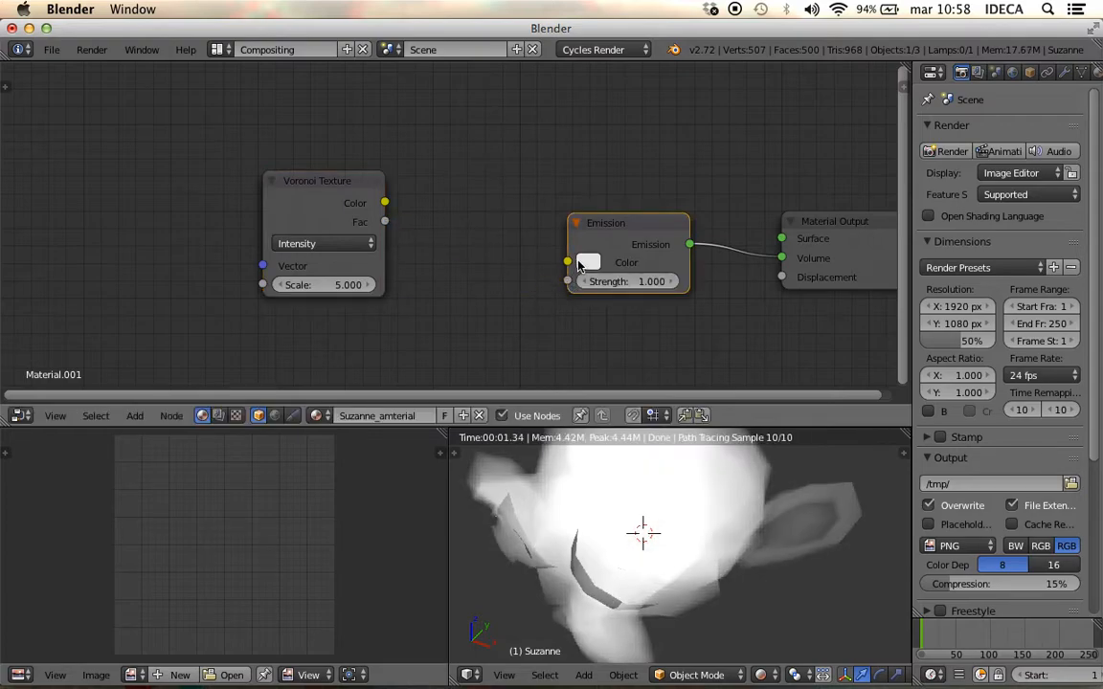
click(640, 282)
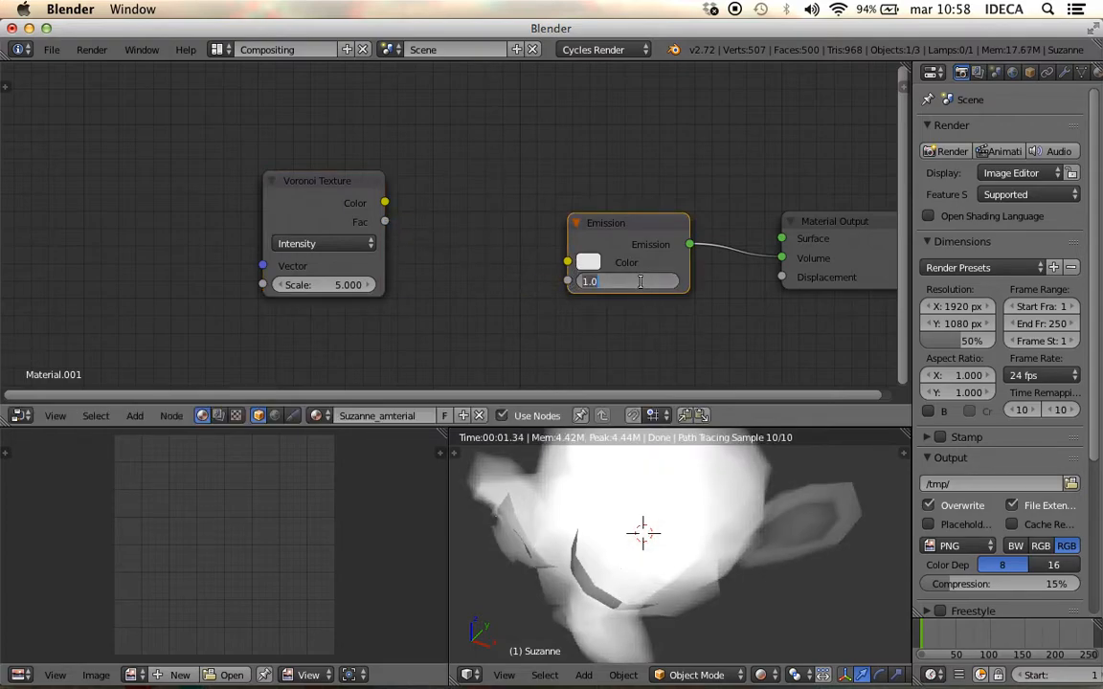
text(0)
key(Return)
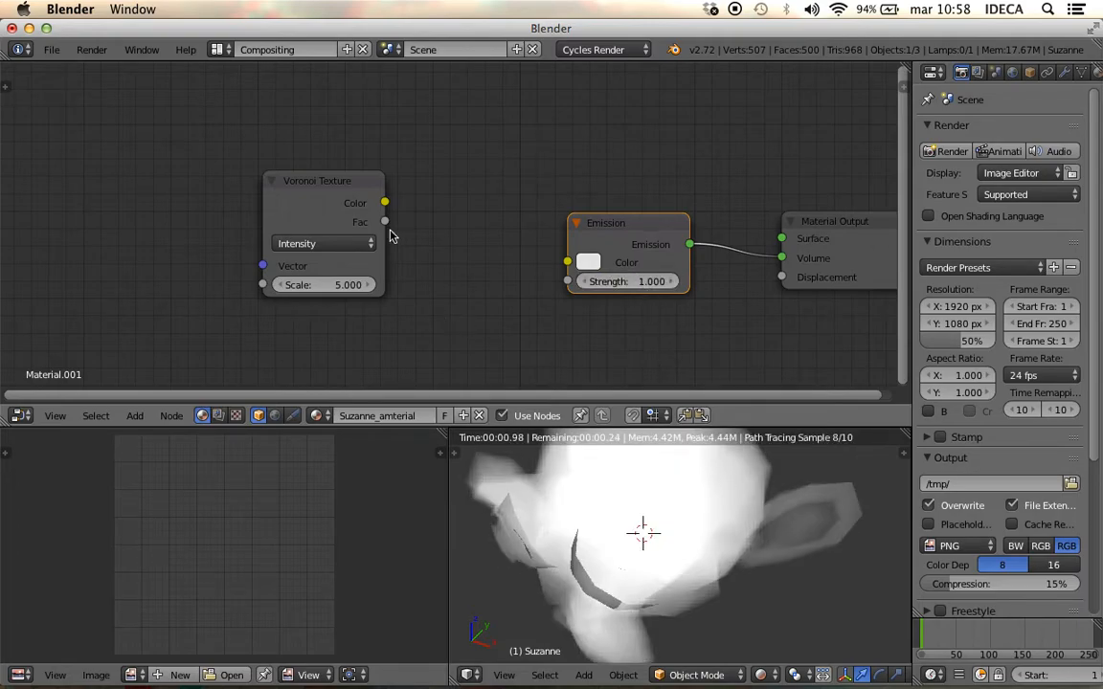
drag(385, 222, 567, 282)
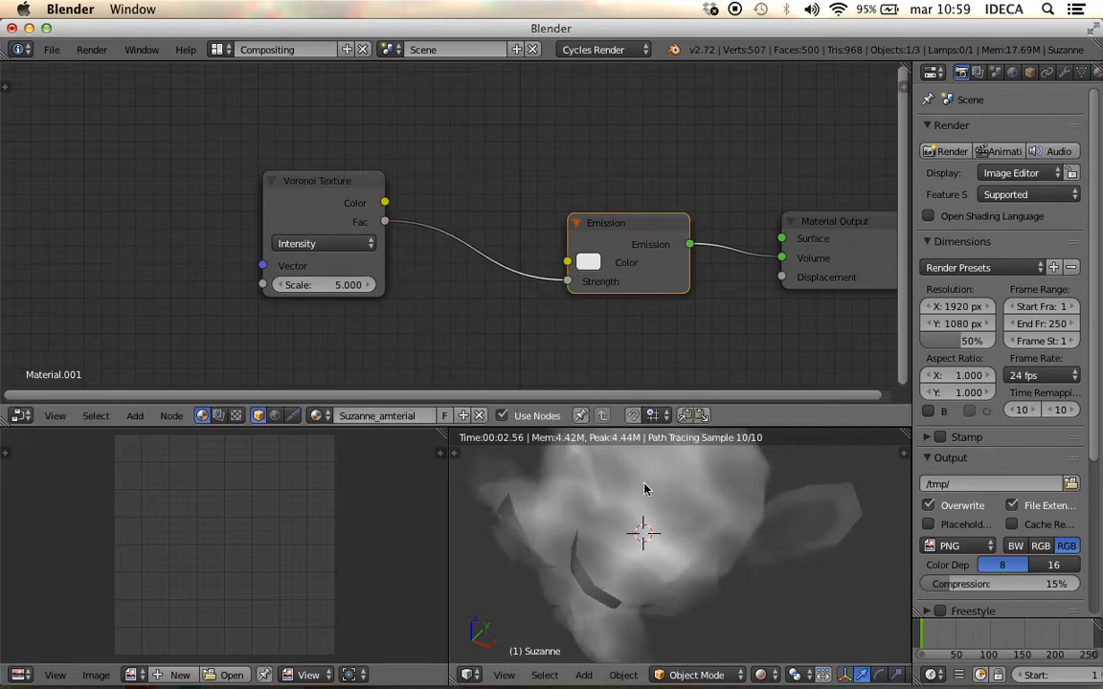
Open the Emission node's color picker and examine its color channel and alpha values.
click(586, 263)
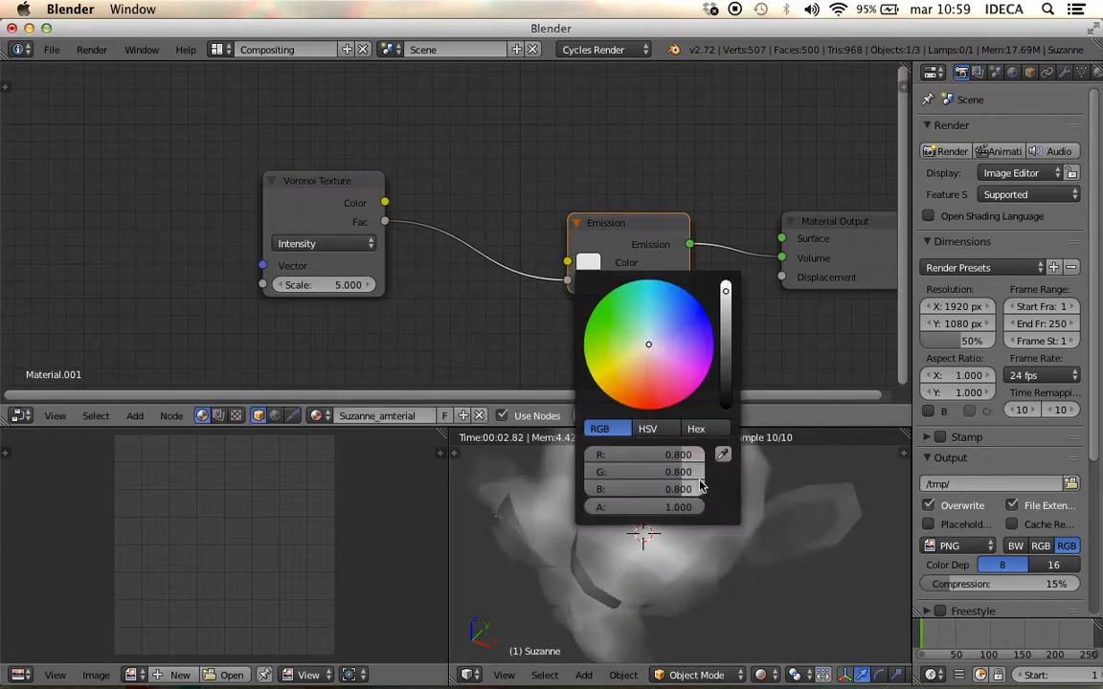
drag(694, 507, 727, 509)
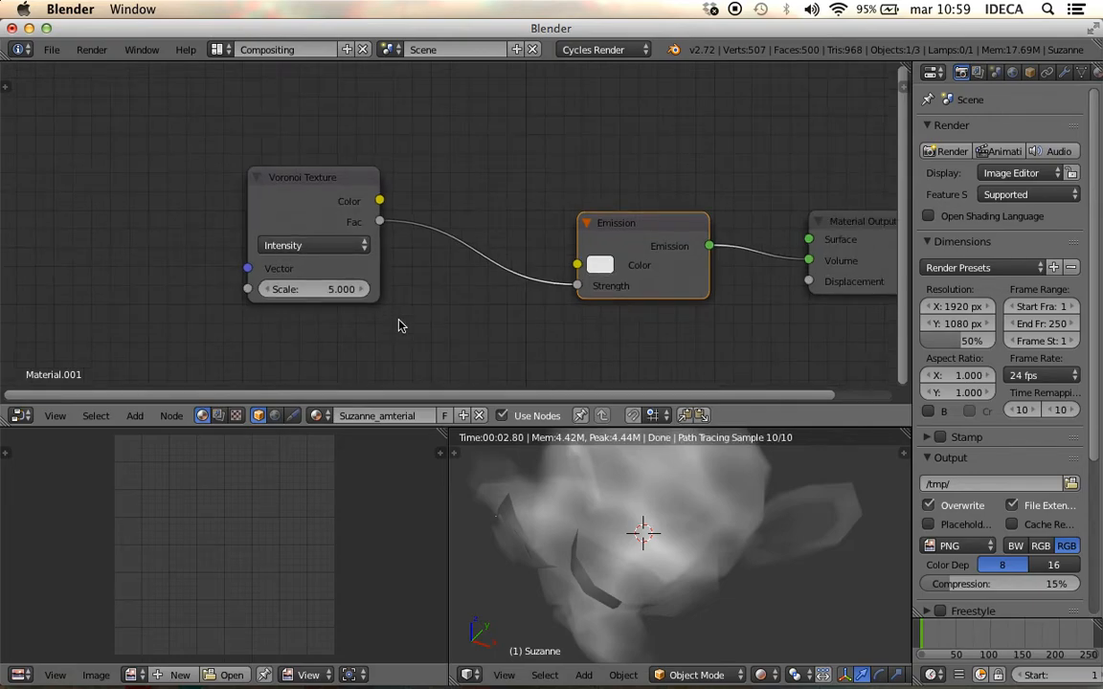
scroll(426, 324, down, 2)
mouse_move(672, 566)
middle_down()
mouse_move(778, 564)
mouse_move(847, 547)
mouse_move(624, 546)
mouse_move(755, 561)
mouse_move(773, 552)
mouse_move(725, 549)
mouse_move(697, 578)
mouse_move(660, 586)
mouse_move(706, 572)
mouse_move(691, 561)
middle_up()
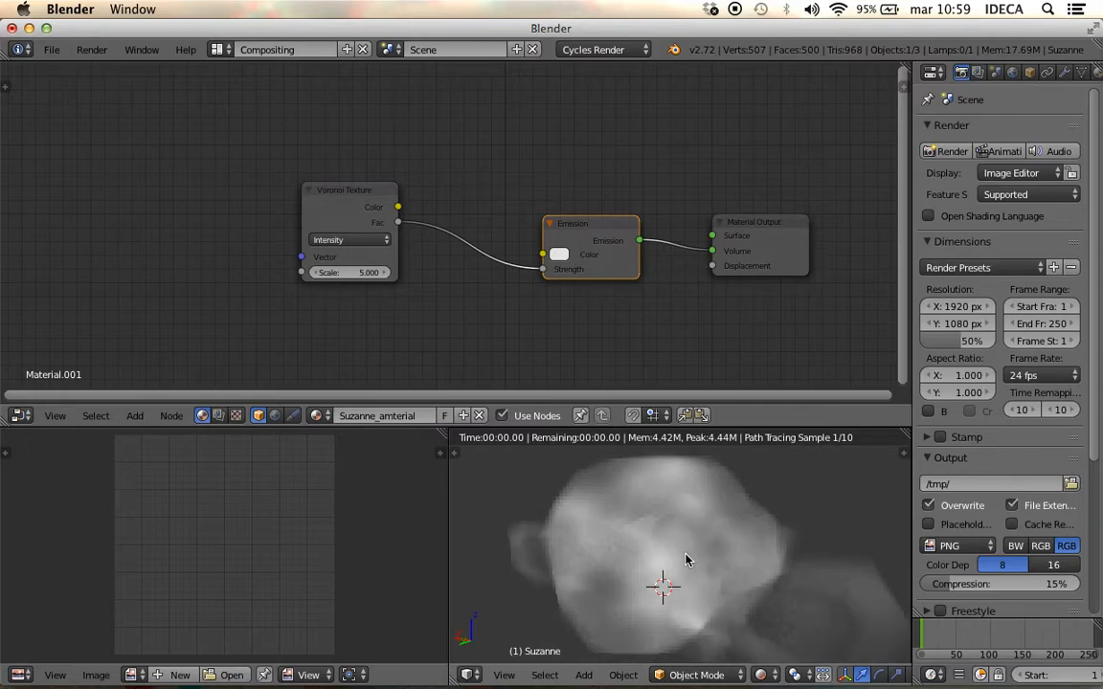
Set the Voronoi Texture's Scale to 4 and view the volume pattern from other angles.
click(363, 275)
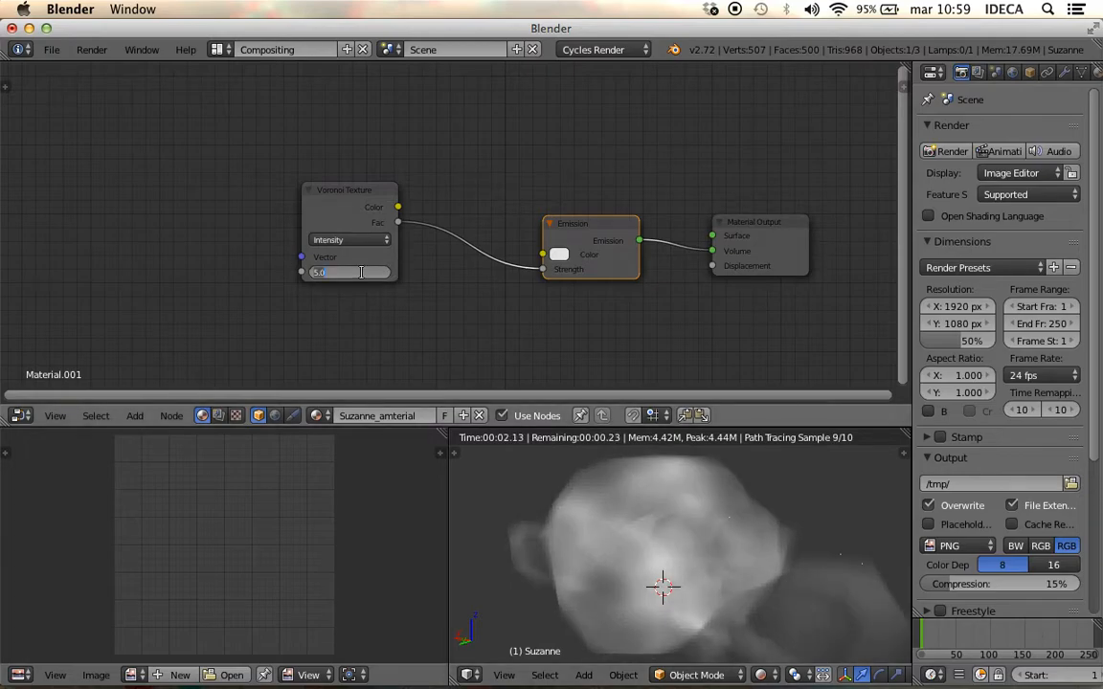
text(4)
key(Return)
middle_drag(594, 529, 610, 629)
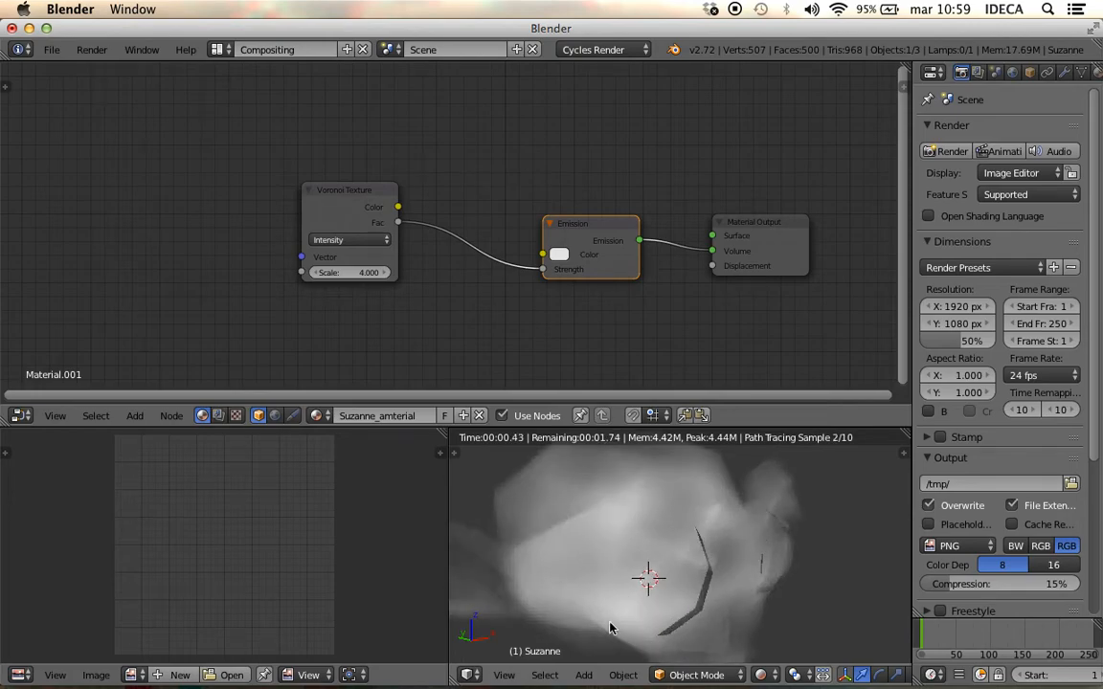
middle_drag(670, 515, 755, 569)
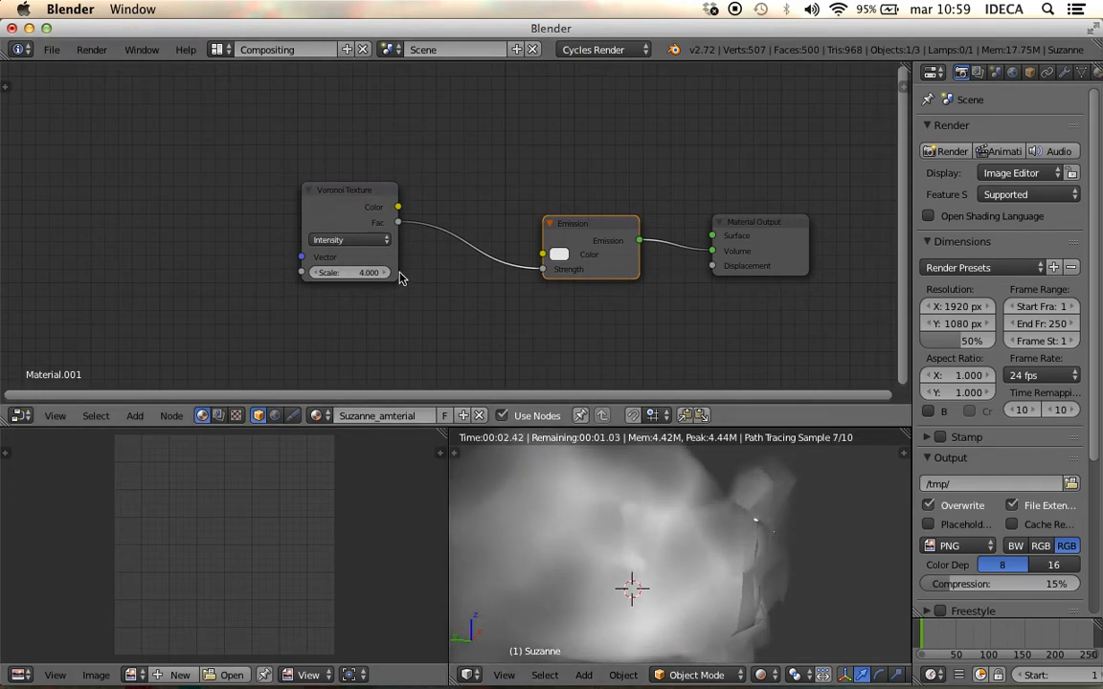
Raise the Voronoi Texture's Scale to 14.3 to test a finer pattern, and set it back to 4.
drag(340, 275, 393, 276)
middle_drag(686, 609, 586, 568)
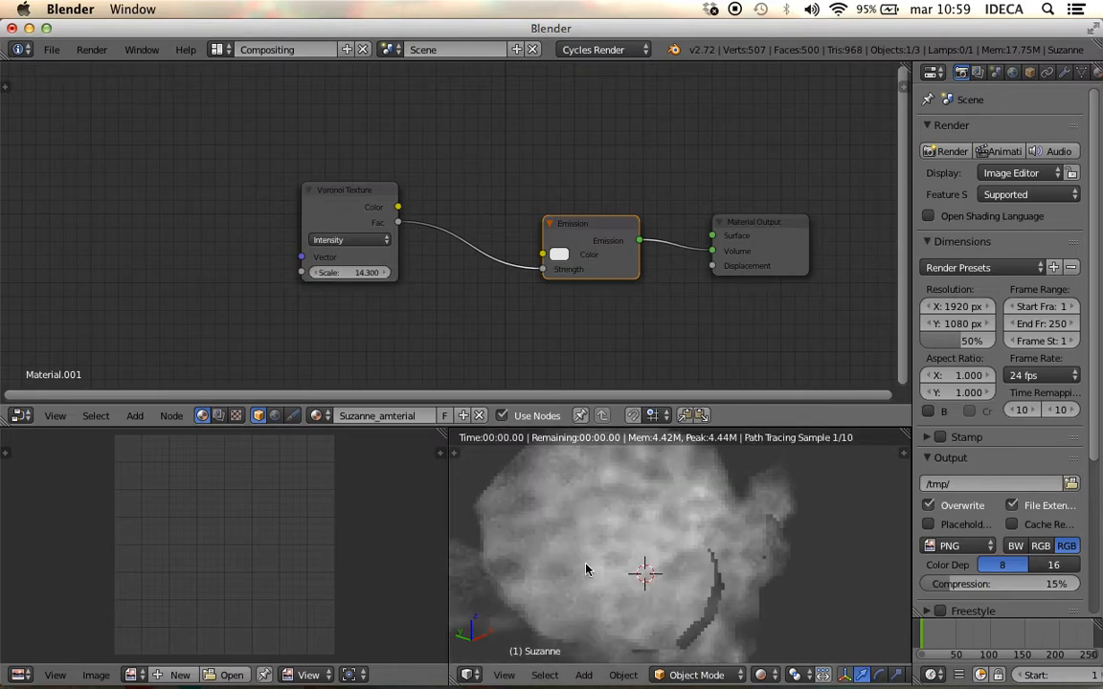
click(333, 273)
text(4.3)
key(Return)
middle_drag(644, 574, 529, 485)
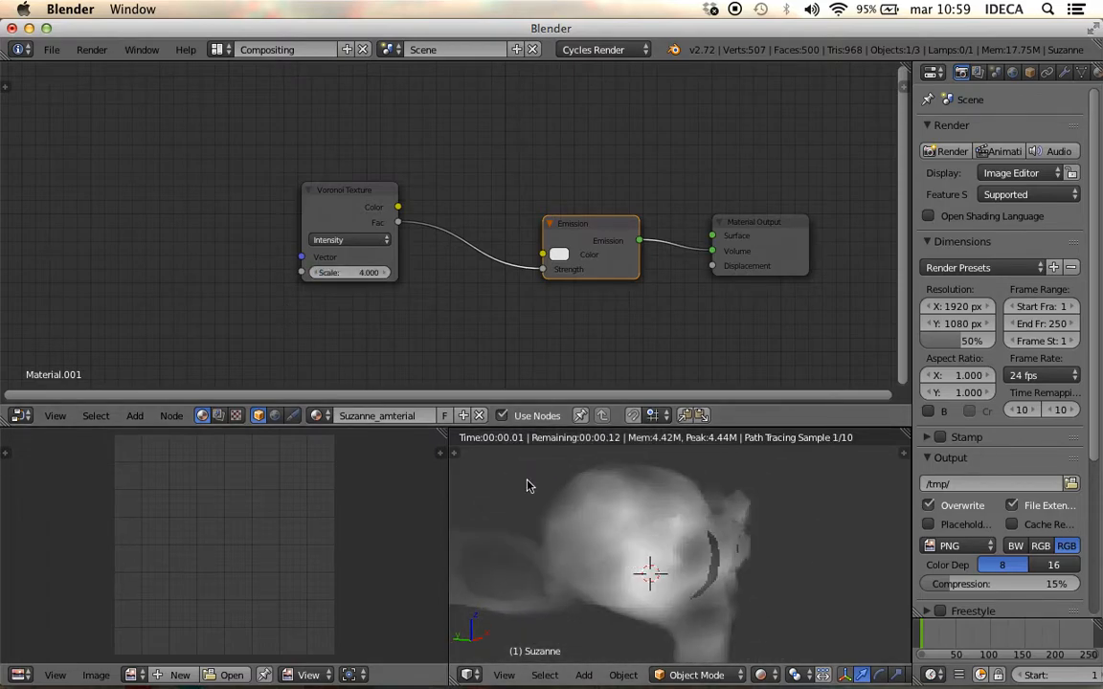
Move the Voronoi Texture farther from the Emission node and insert a Math node into the link between them.
drag(353, 216, 141, 221)
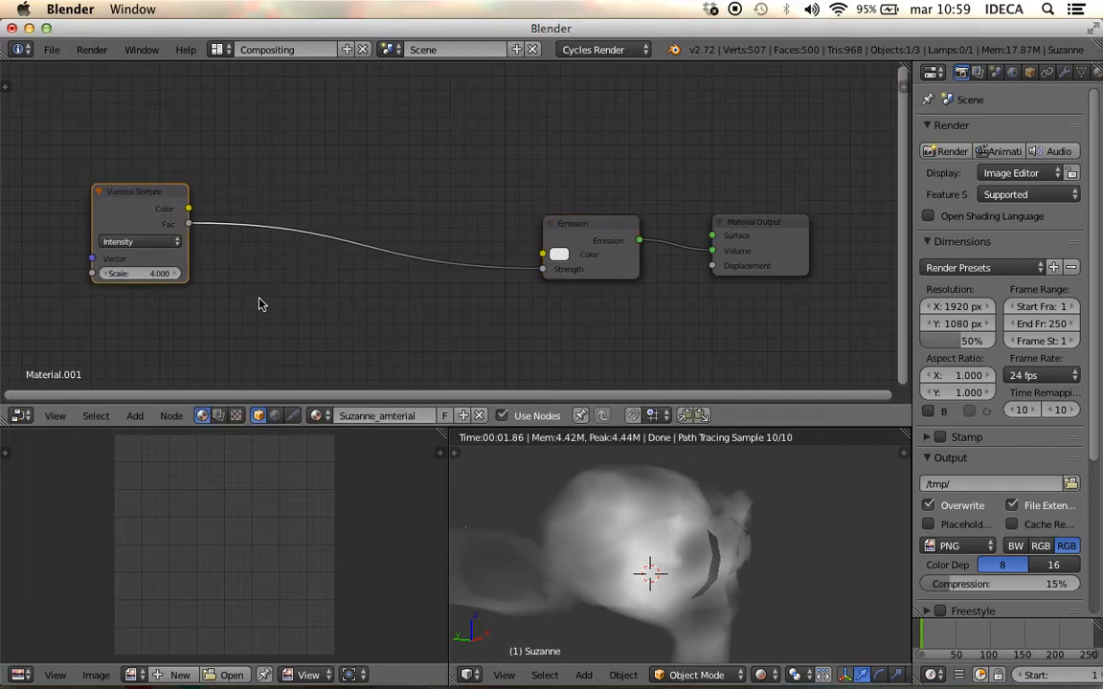
scroll(263, 299, down, 2)
middle_drag(272, 299, 324, 302)
key(shift+a)
mouse_move(326, 306)
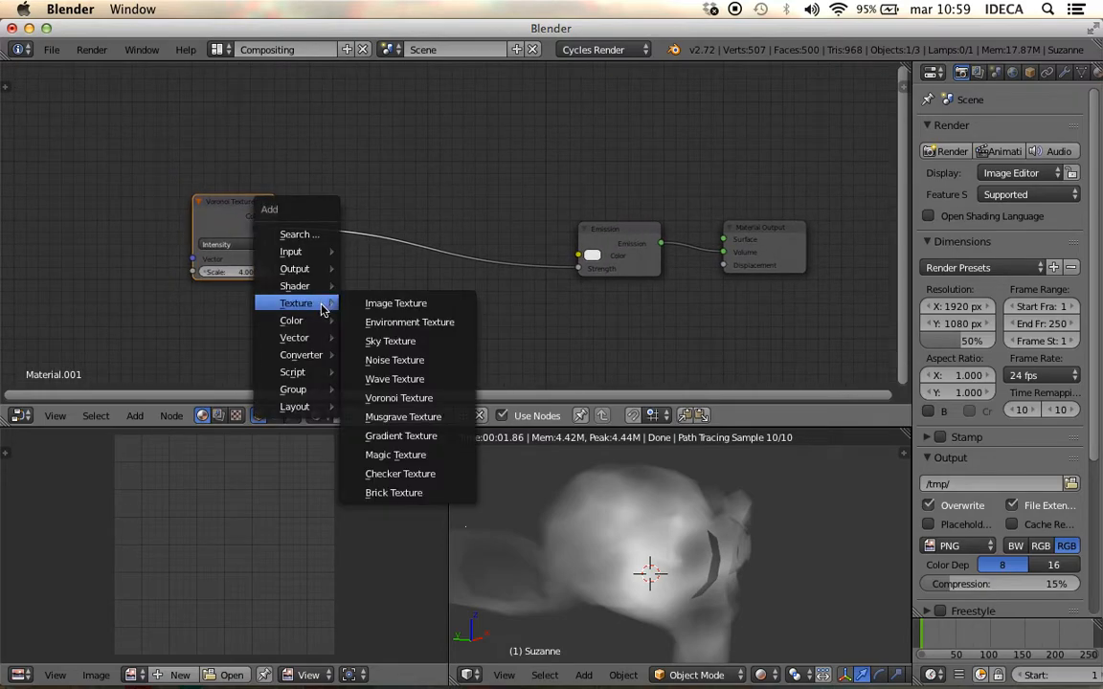
mouse_move(319, 360)
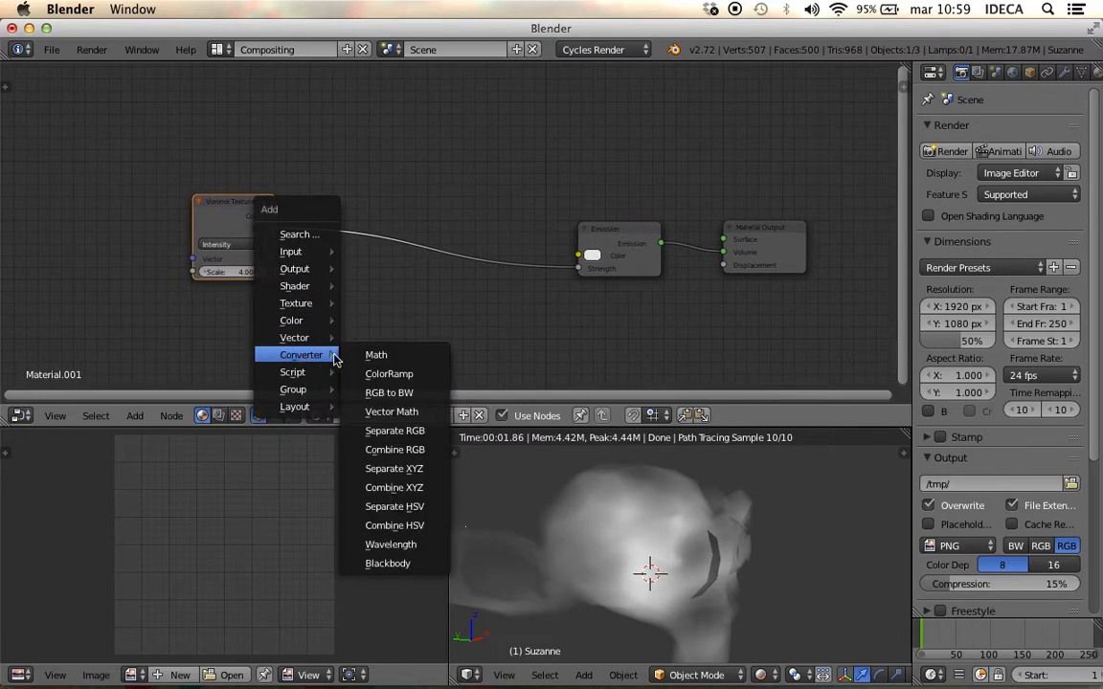
click(376, 356)
click(371, 239)
Turn on Clamp in the Math node set to Add, and turn it off again.
scroll(349, 245, up, 2)
middle_drag(349, 245, 415, 224)
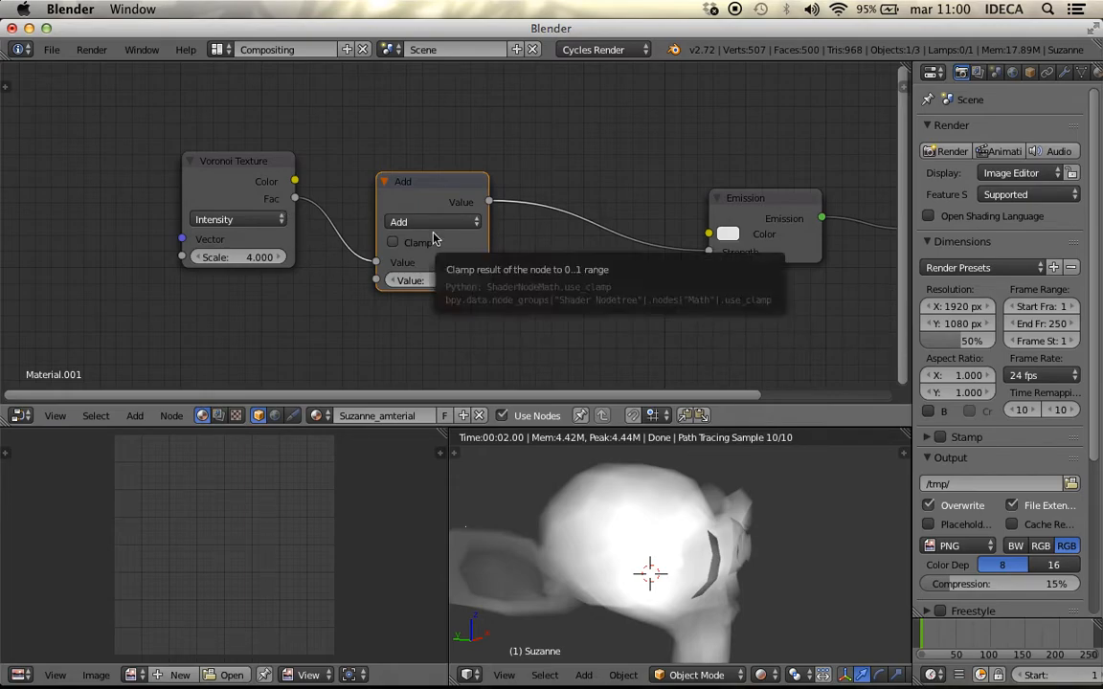
scroll(438, 281, up, 1)
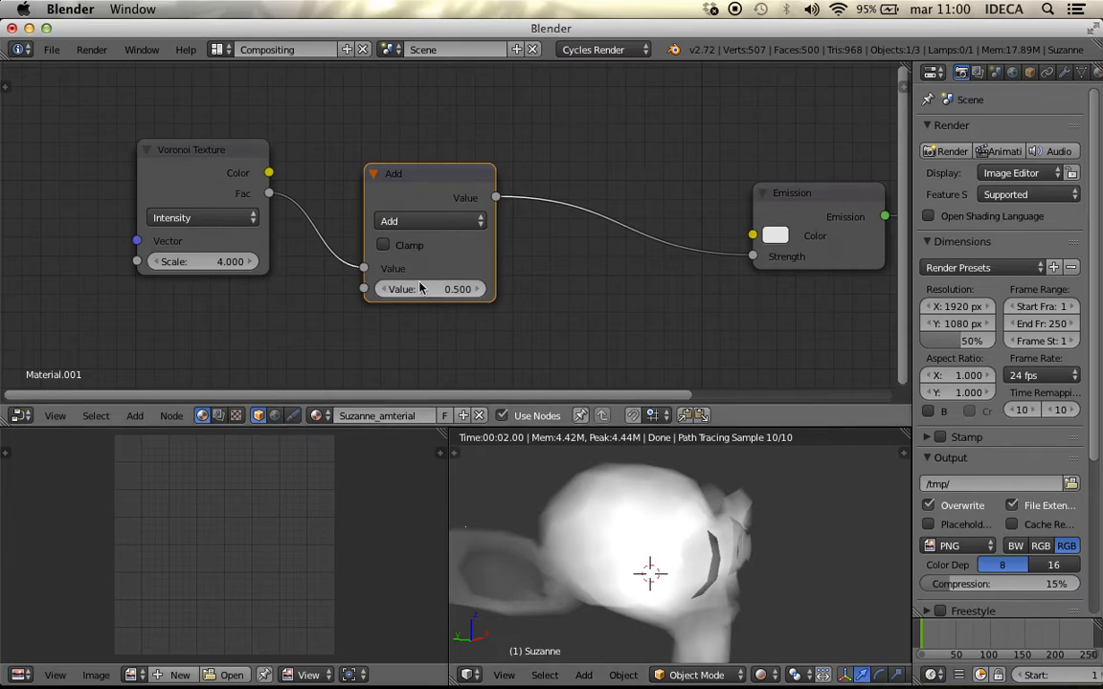
click(384, 245)
click(387, 246)
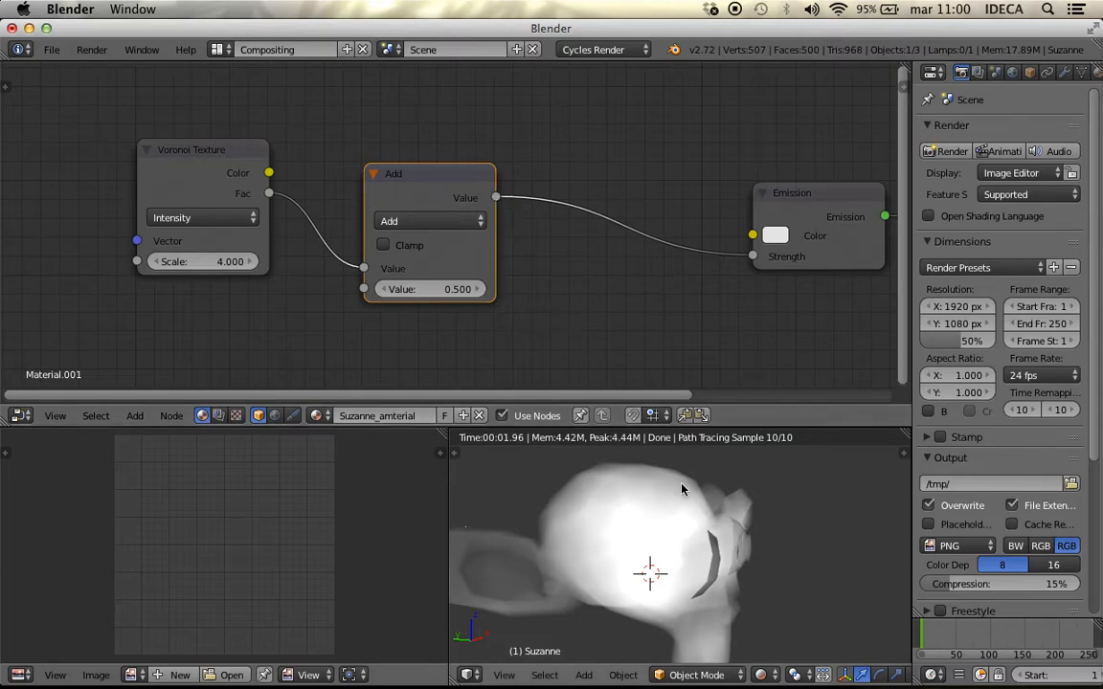
Set the Math node's operation to Less Than and its second value to 0.2.
scroll(498, 244, down, 1)
middle_drag(528, 294, 635, 285)
scroll(635, 288, up, 1)
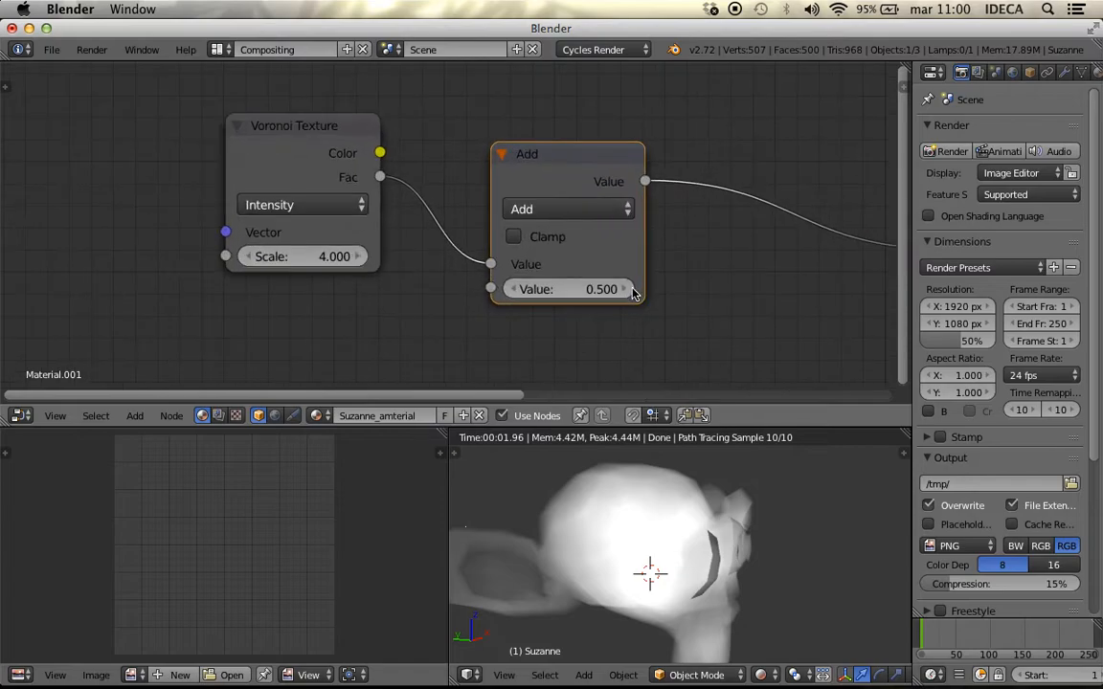
click(542, 212)
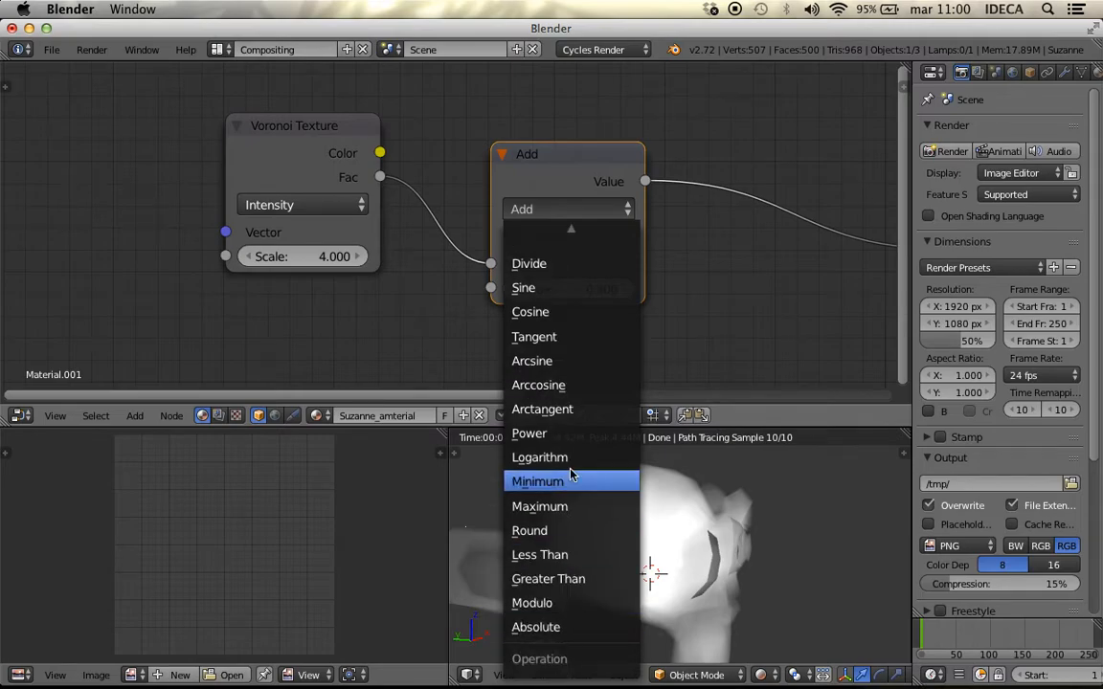
click(539, 555)
scroll(675, 345, up, 1)
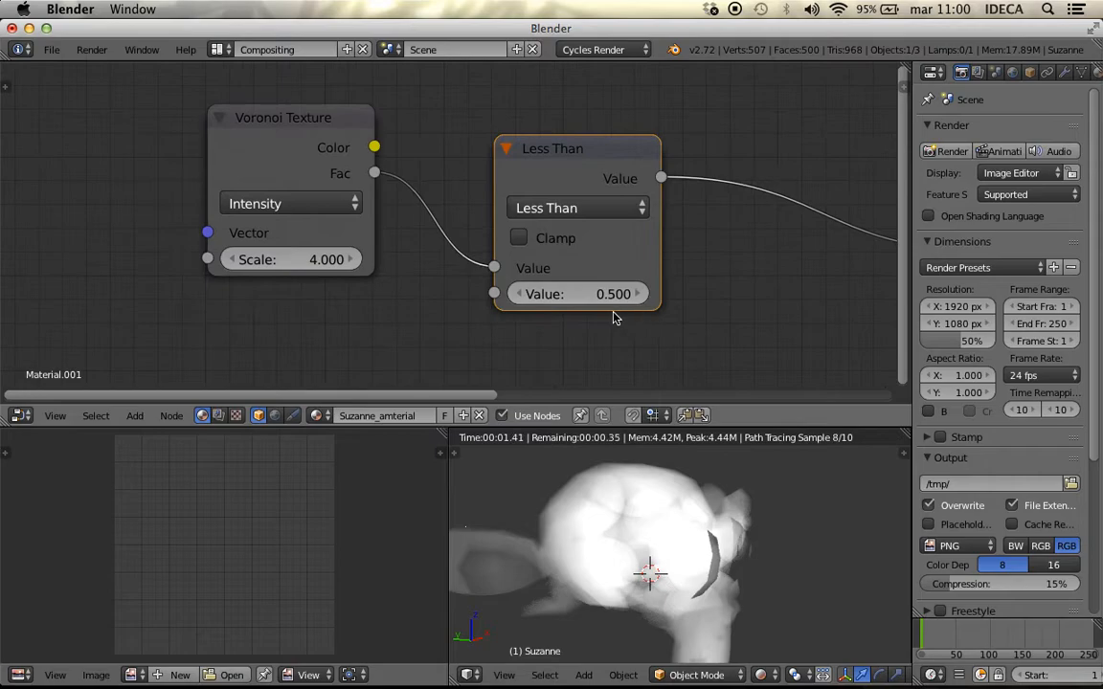
click(522, 295)
click(522, 295)
click(522, 295)
Examine the thresholded Voronoi volume in the rendered view from several angles and distances.
scroll(660, 584, up, 4)
middle_drag(661, 588, 557, 582)
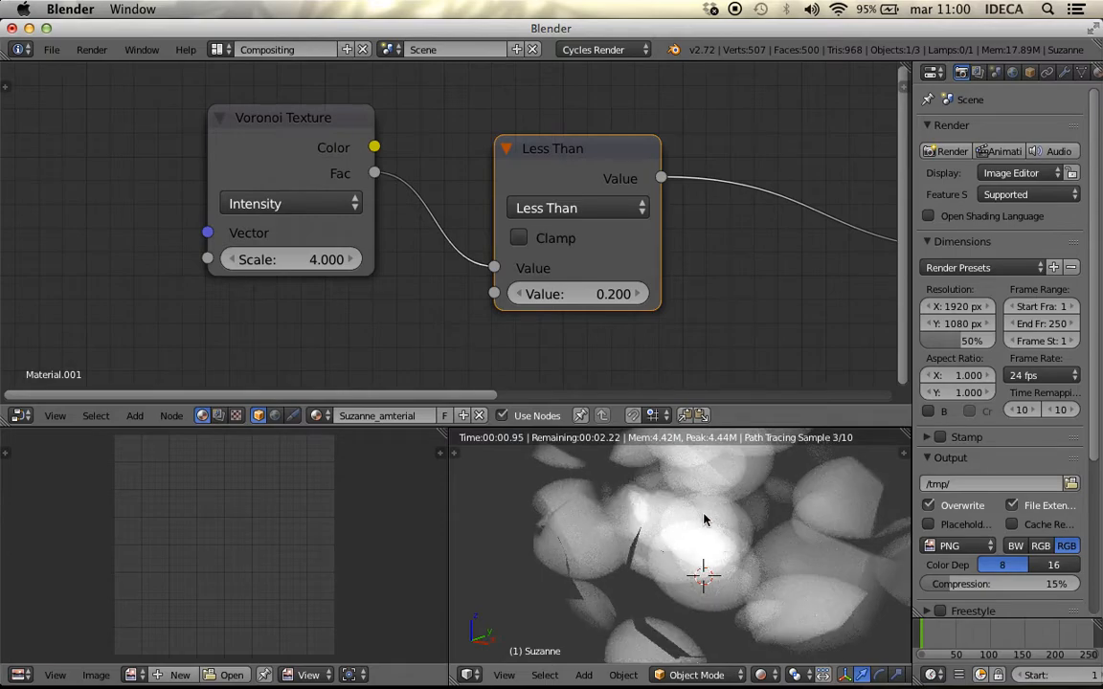
mouse_move(755, 567)
middle_down()
mouse_move(717, 567)
mouse_move(709, 581)
mouse_move(733, 590)
mouse_move(716, 581)
middle_up()
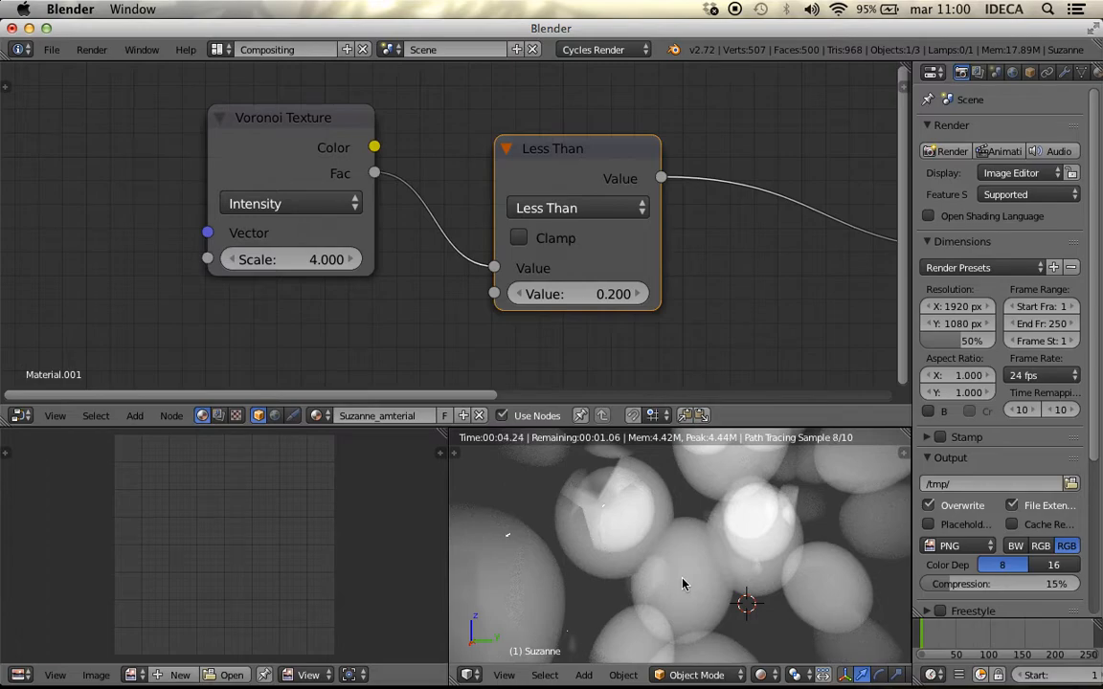
middle_drag(714, 584, 689, 564)
middle_drag(763, 572, 685, 544)
scroll(606, 323, down, 2)
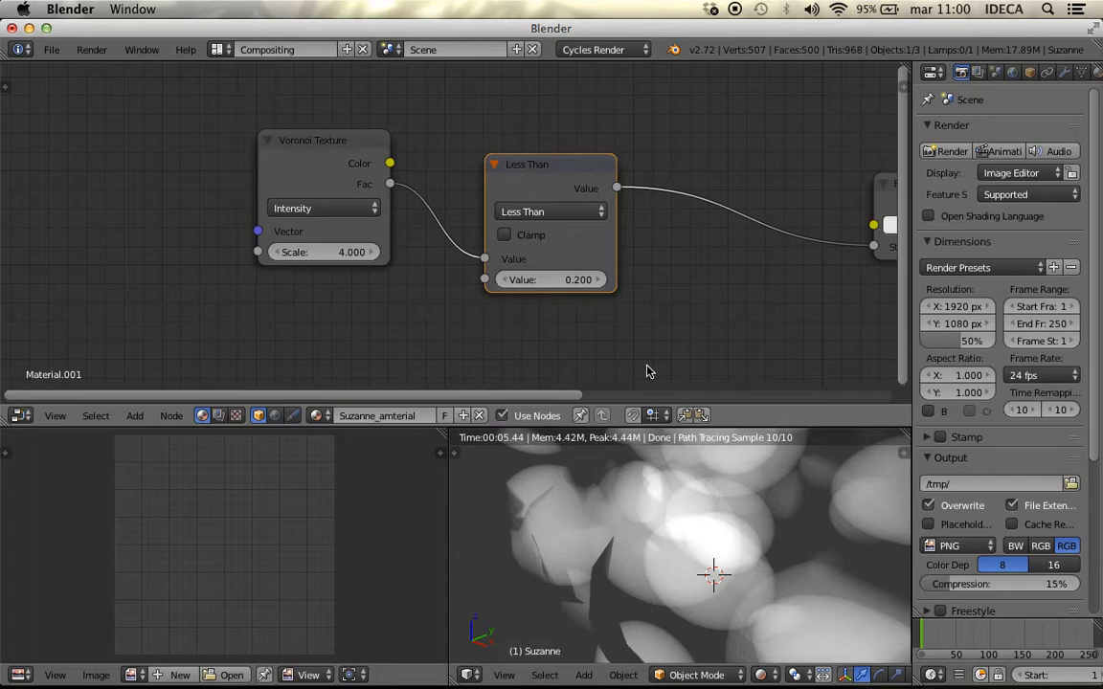
scroll(401, 219, up, 2)
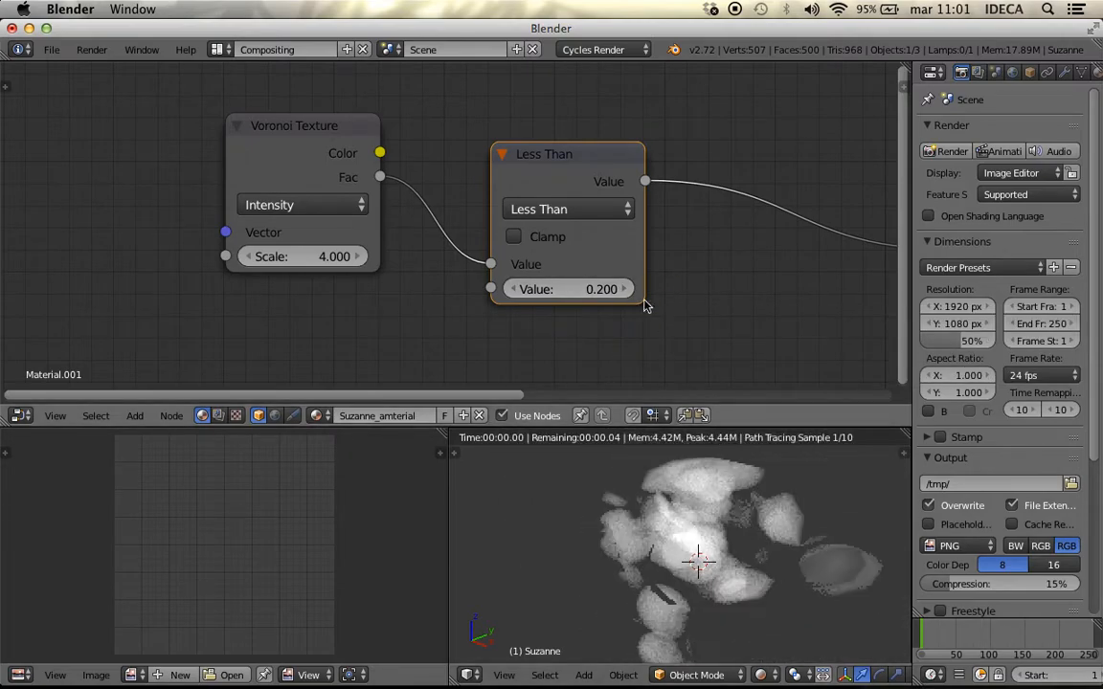
scroll(632, 287, down, 2)
scroll(655, 313, up, 2)
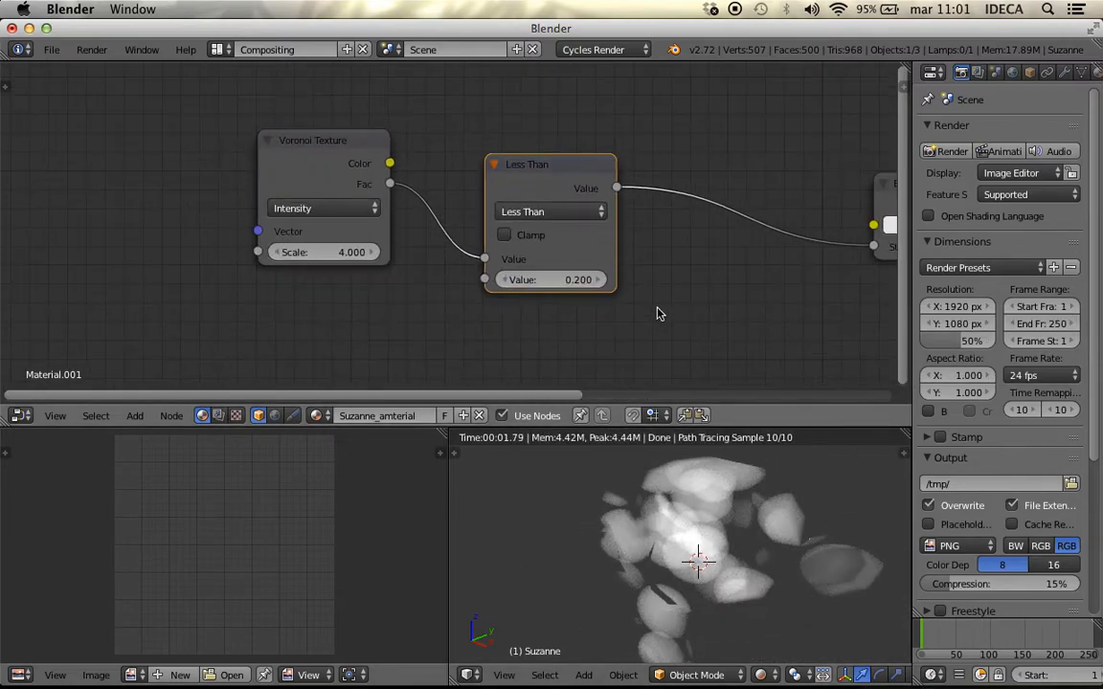
Lower the Less Than threshold to 0.1 and view the volume from another angle.
middle_drag(725, 515, 647, 452)
scroll(605, 351, up, 2)
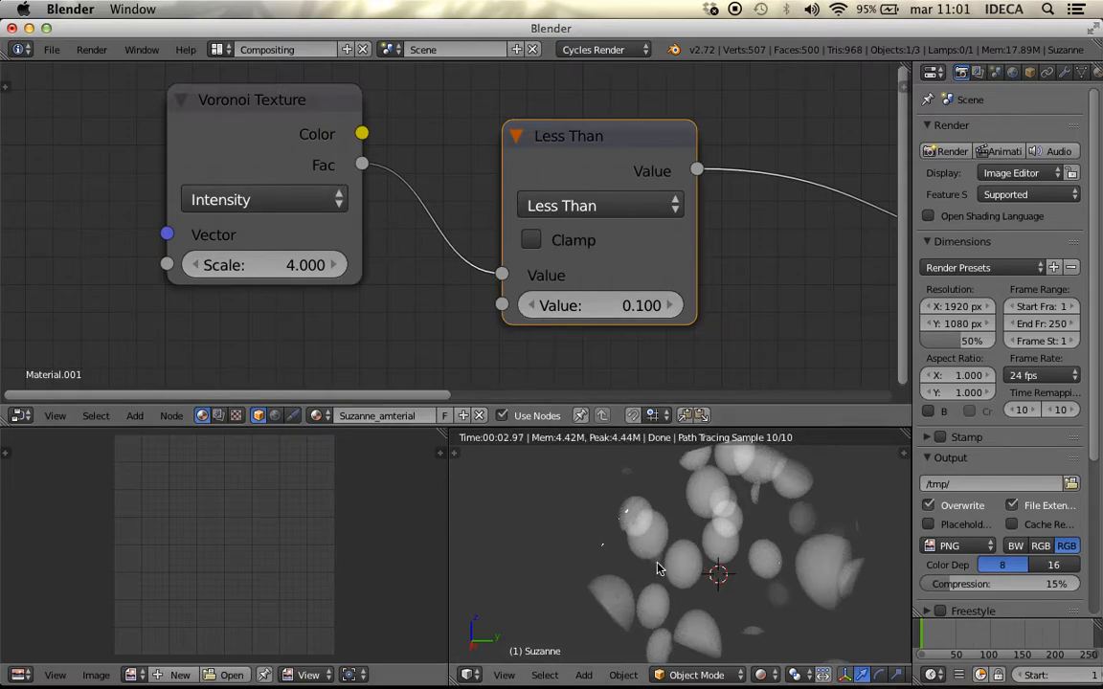
scroll(657, 568, up, 2)
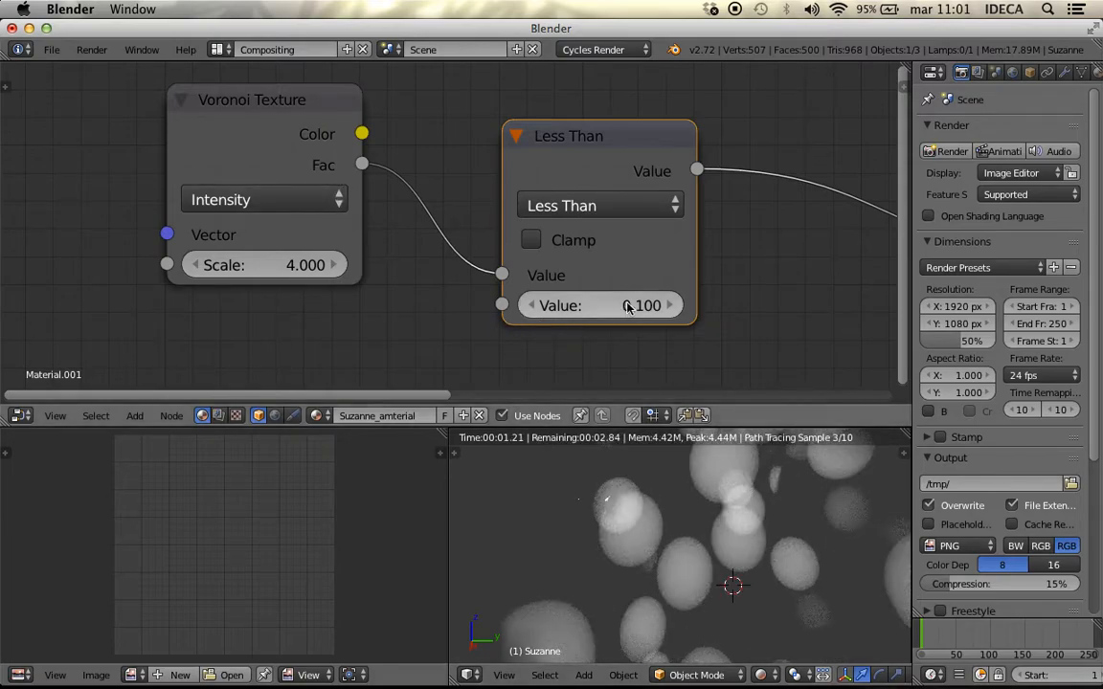
Raise the Less Than threshold in repeated increments, and bring it down to -0.4 to test the extremes.
click(672, 306)
click(673, 307)
click(672, 307)
double_click(673, 306)
click(672, 306)
click(672, 306)
click(672, 306)
double_click(672, 306)
mouse_move(657, 308)
mouse_down()
mouse_move(575, 308)
mouse_move(646, 307)
mouse_up()
scroll(589, 354, down, 2)
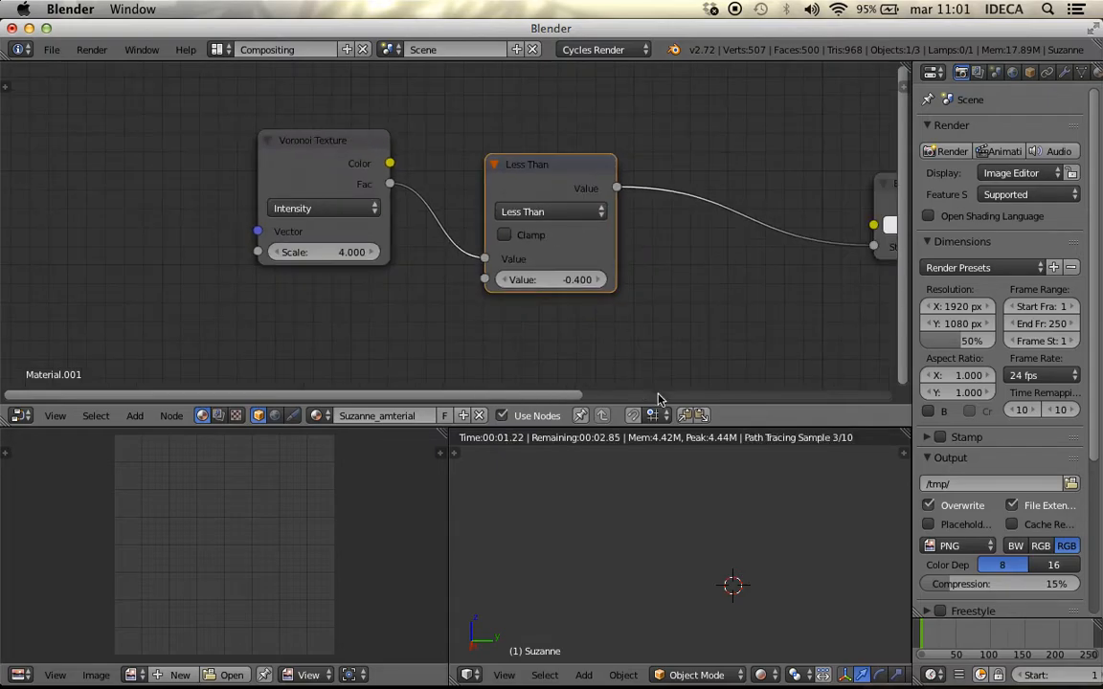
scroll(696, 586, down, 5)
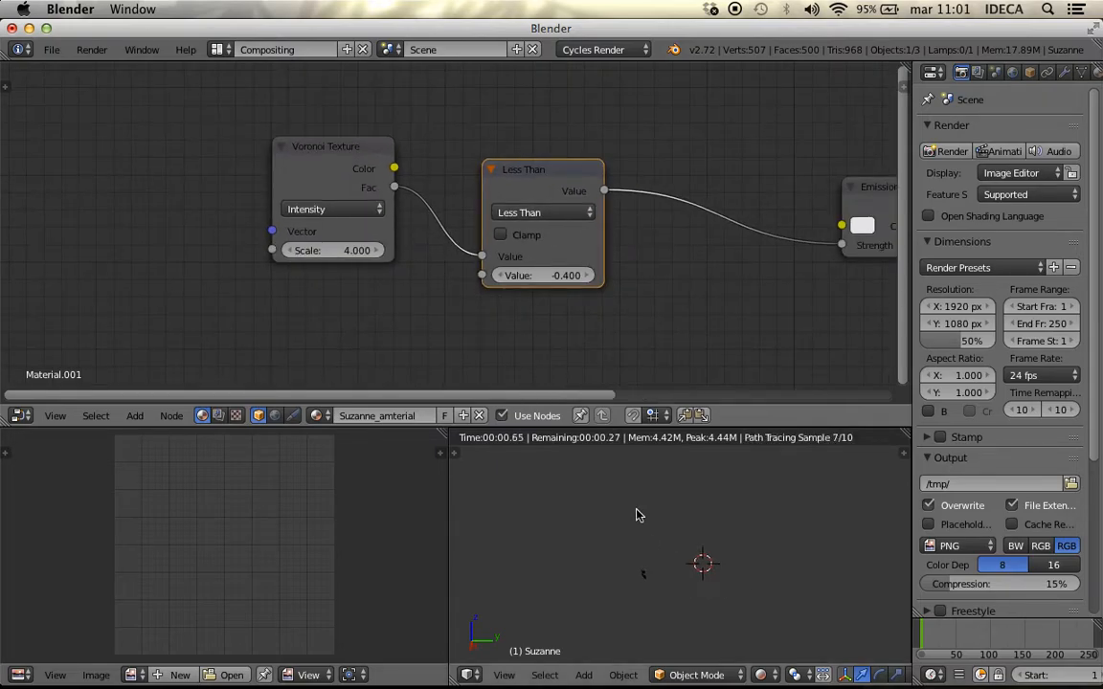
Switch the Math node's operation to Greater Than and raise its second value to 0.4.
scroll(593, 287, up, 2)
click(575, 210)
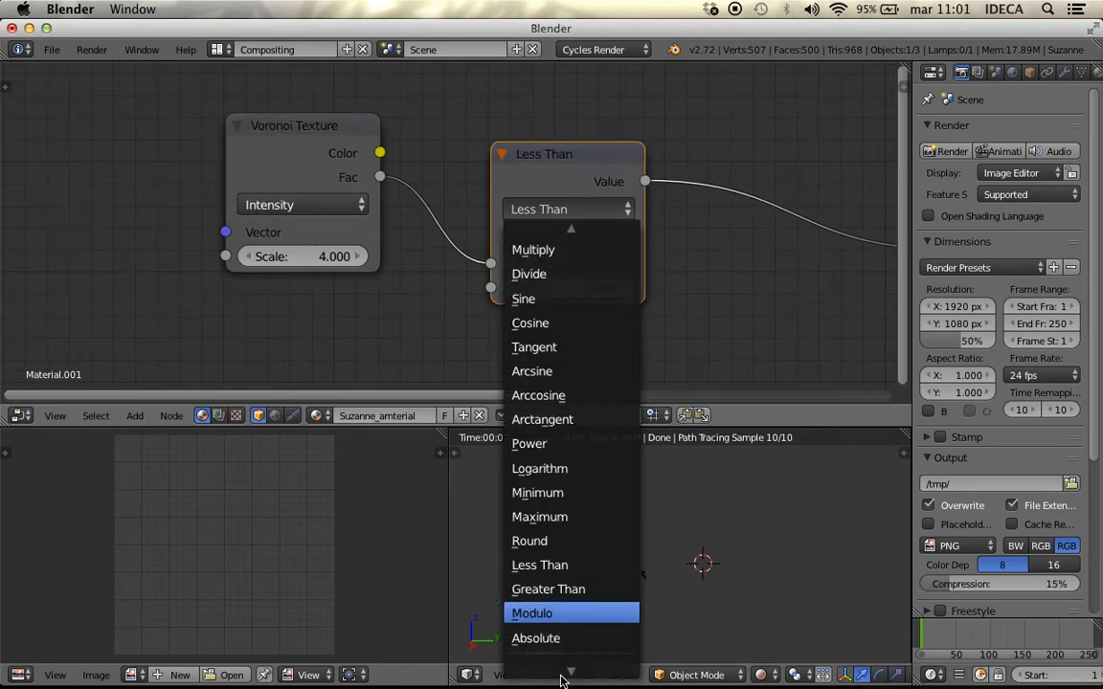
click(565, 589)
click(628, 290)
click(627, 289)
click(628, 289)
click(628, 289)
click(627, 289)
click(627, 289)
click(627, 289)
click(627, 289)
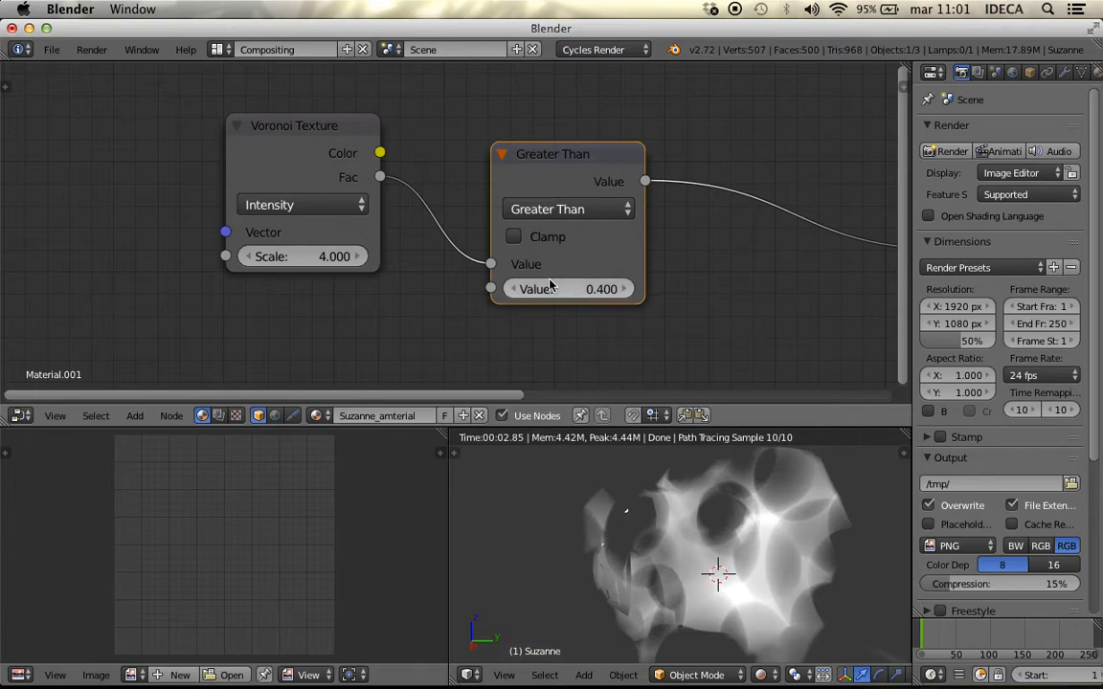
Switch the Math node back to Less Than and set its second value to 0.2.
click(564, 211)
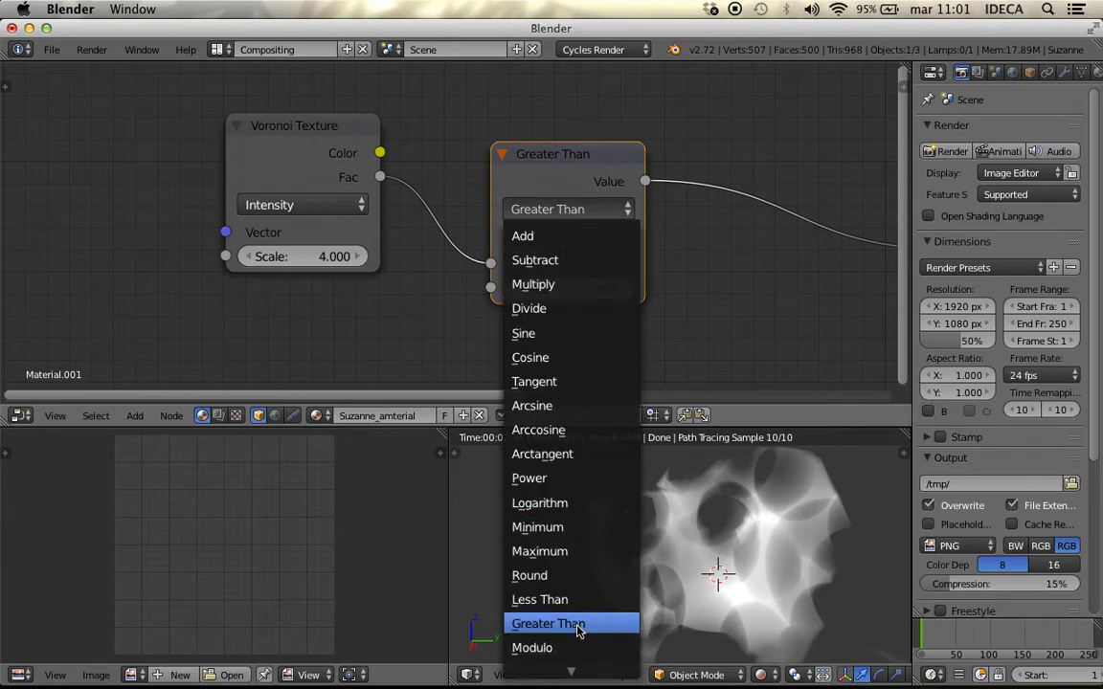
click(522, 599)
click(509, 289)
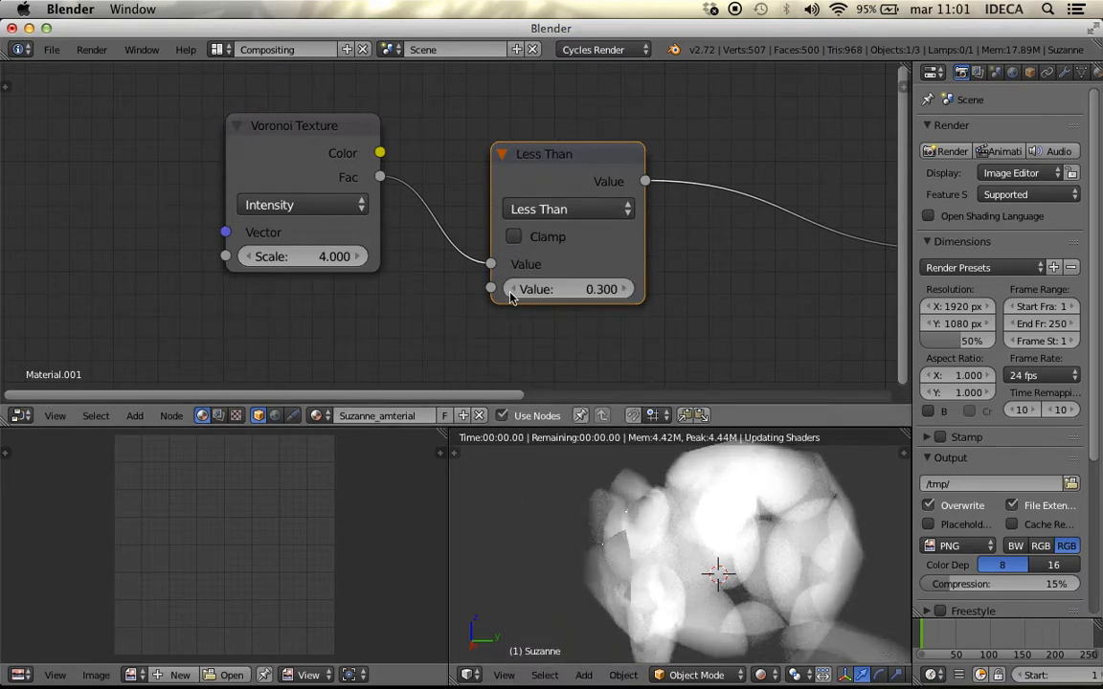
click(507, 289)
click(522, 209)
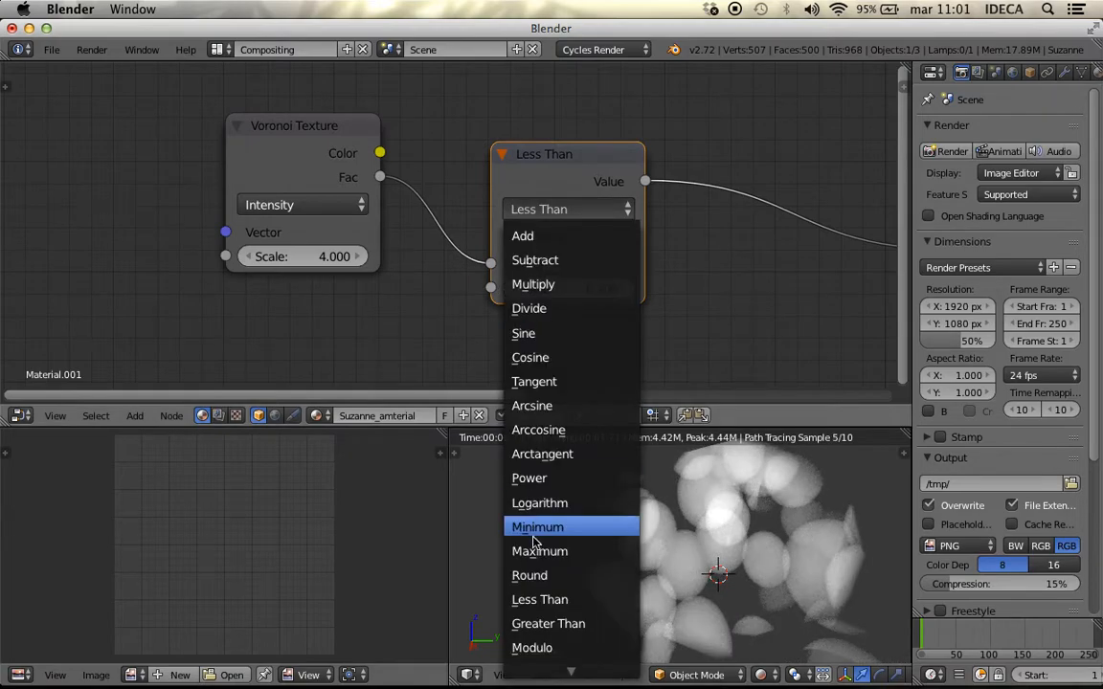
click(673, 327)
Move the Voronoi Texture and Less Than nodes together farther away from the Emission node.
scroll(670, 331, down, 3)
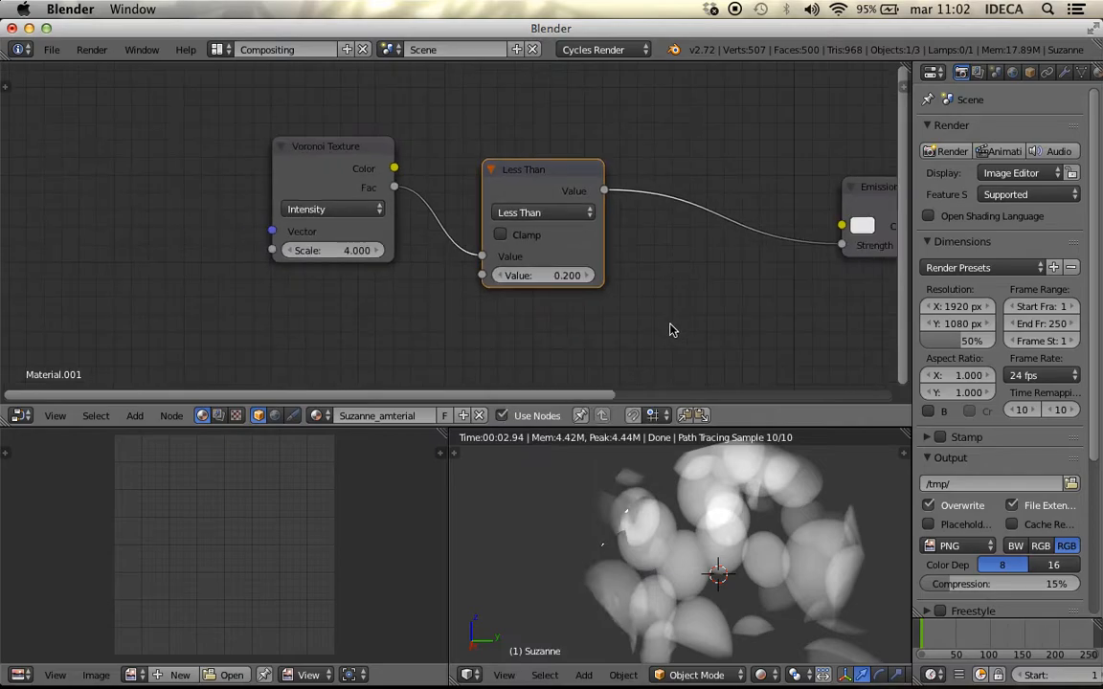
scroll(665, 329, down, 1)
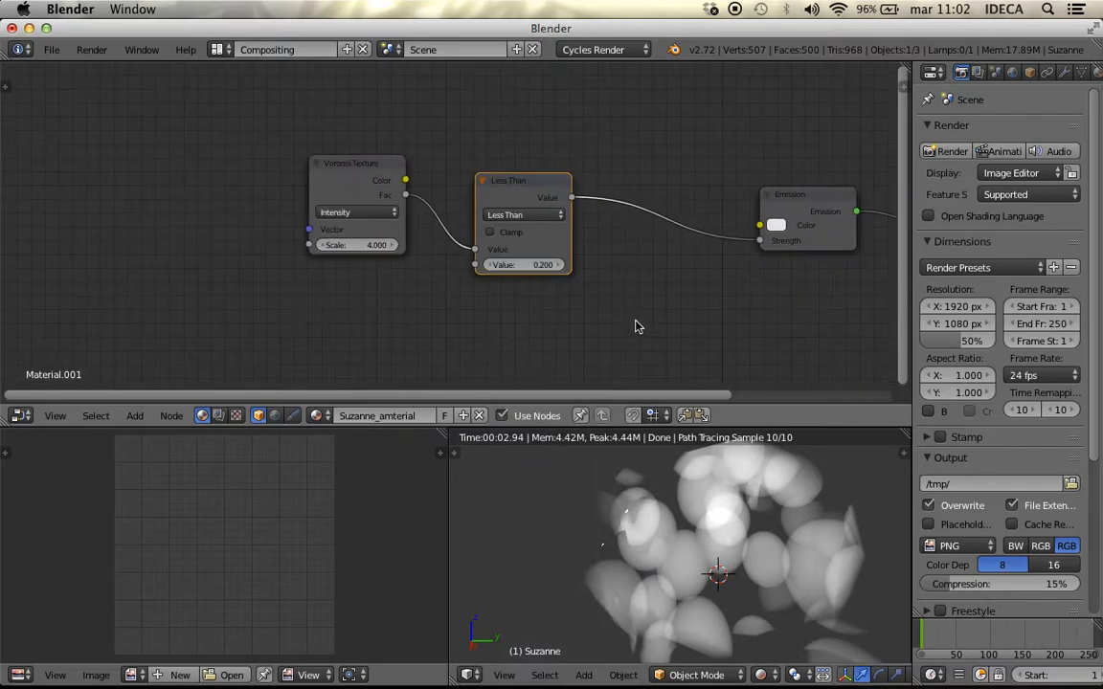
click(334, 178)
shift+click(513, 189)
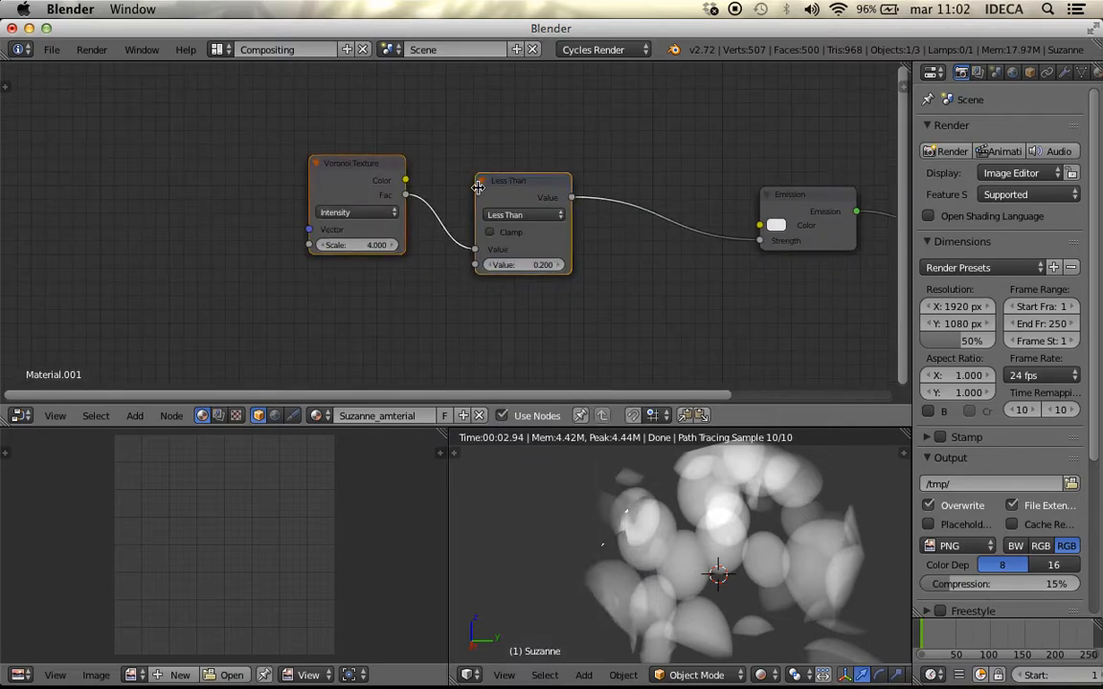
key(g)
click(337, 194)
middle_drag(307, 248, 606, 249)
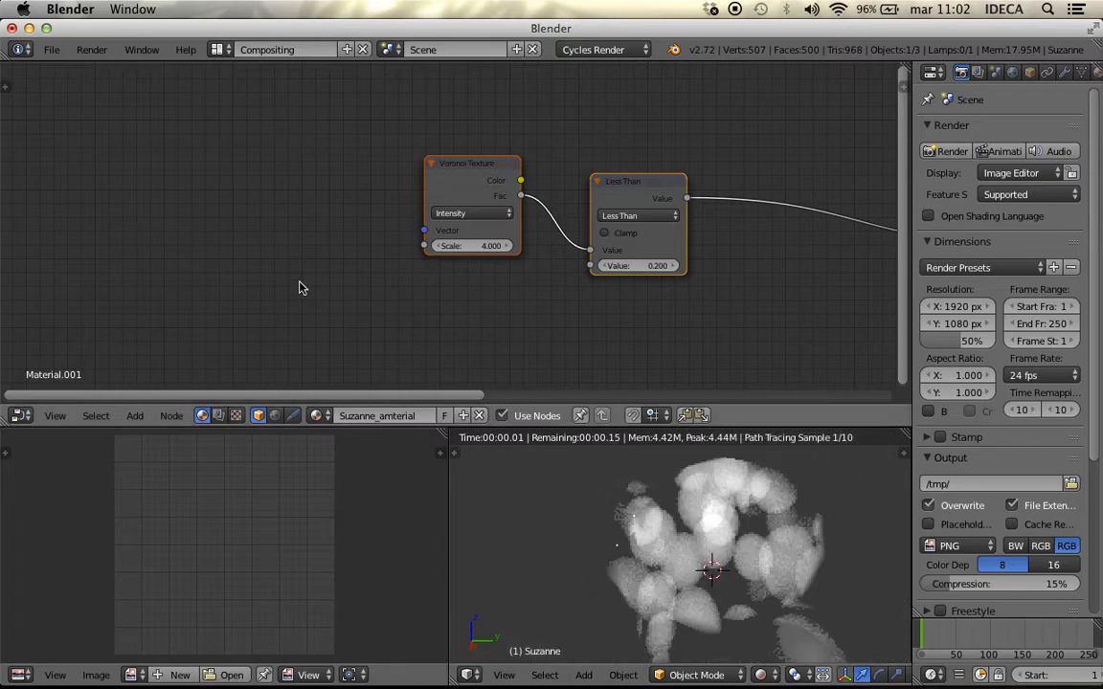
Add a Texture Coordinate node in the free space before the Voronoi Texture.
key(shift+a)
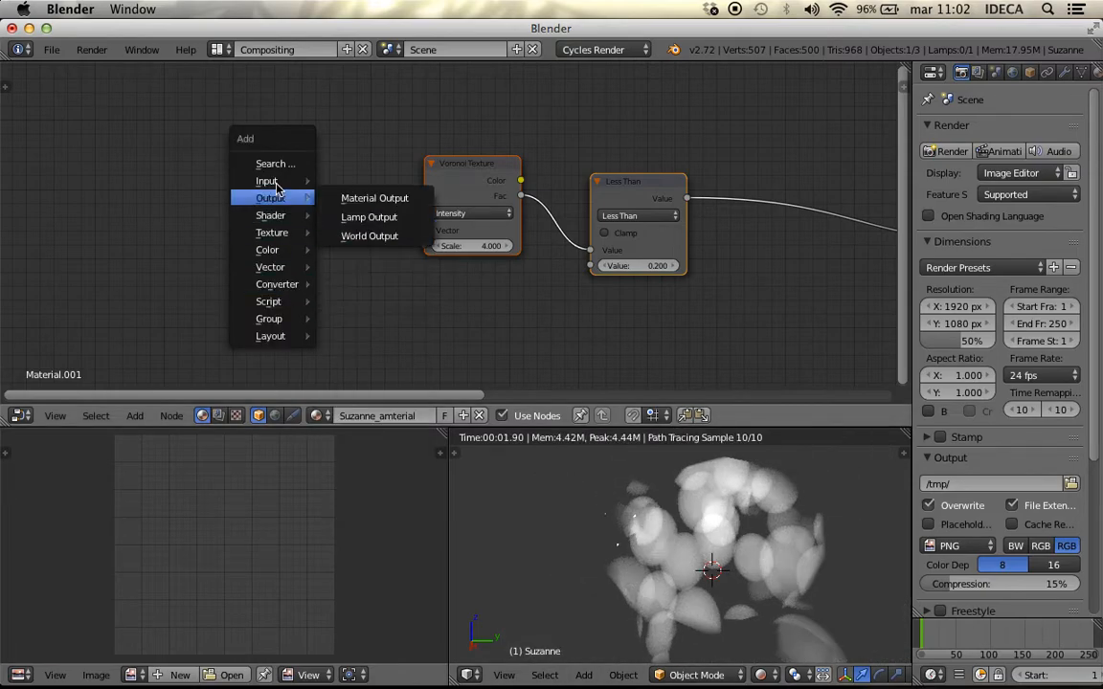
click(353, 180)
click(168, 150)
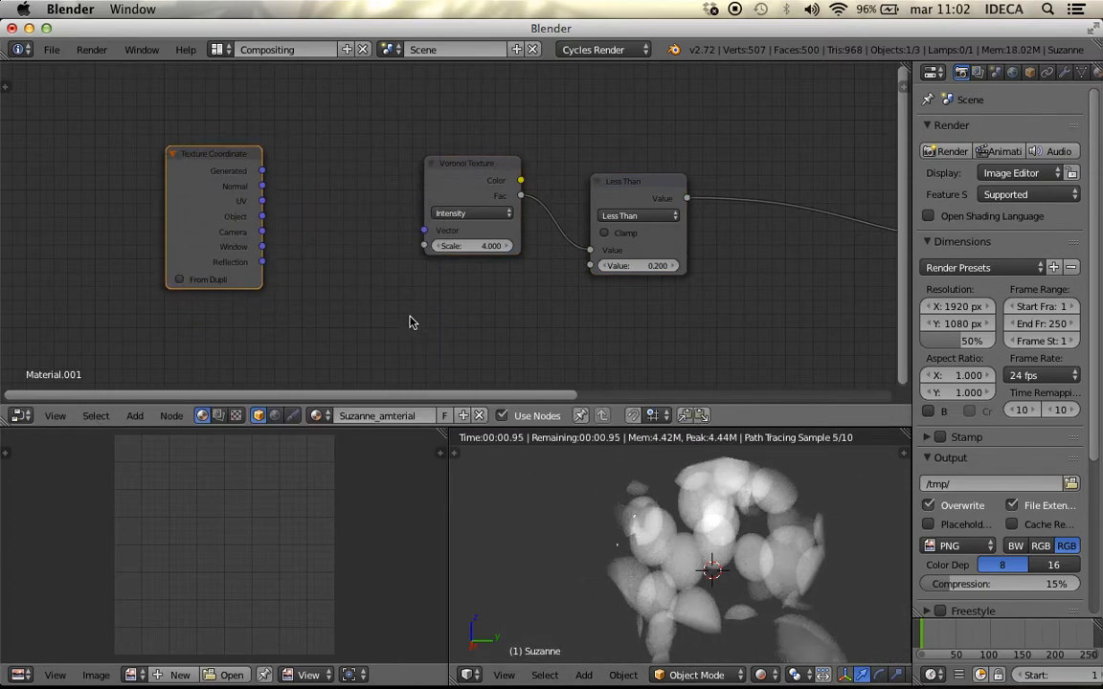
Connect the Texture Coordinate's Generated output to the Voronoi Texture's Vector input.
scroll(261, 241, up, 2)
middle_drag(262, 241, 409, 246)
middle_drag(521, 257, 466, 246)
drag(387, 141, 616, 216)
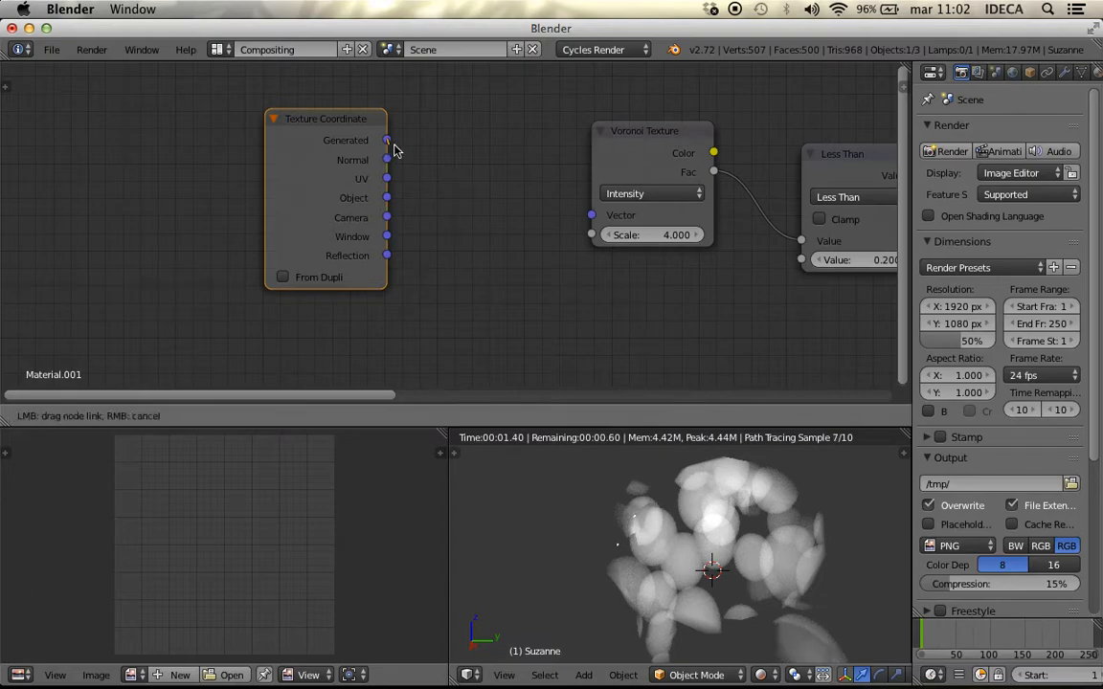
drag(388, 141, 589, 219)
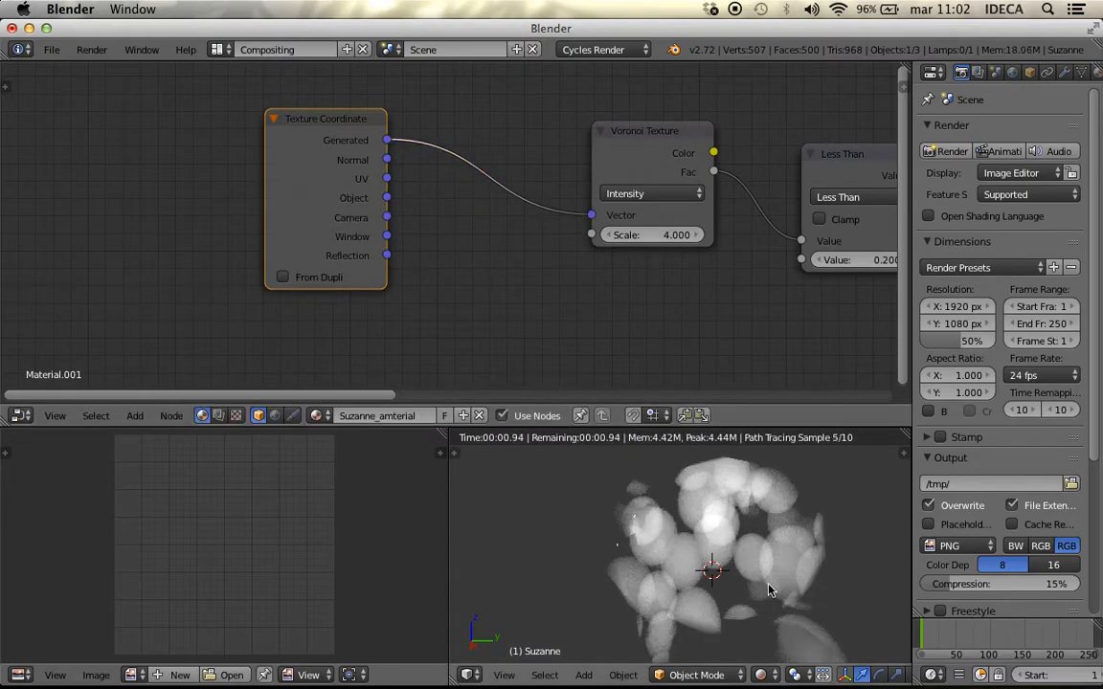
Test the Normal, Object and UV outputs in turn as the Voronoi Texture's Vector input.
drag(387, 160, 589, 215)
drag(388, 198, 590, 216)
drag(387, 179, 591, 215)
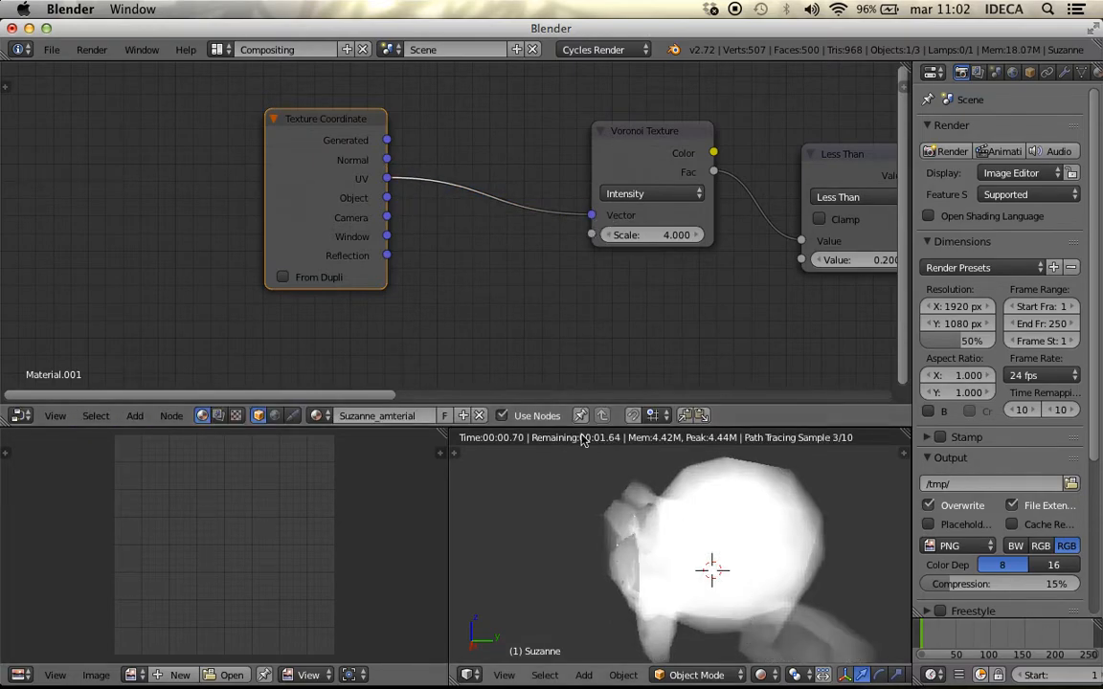
scroll(499, 342, up, 1)
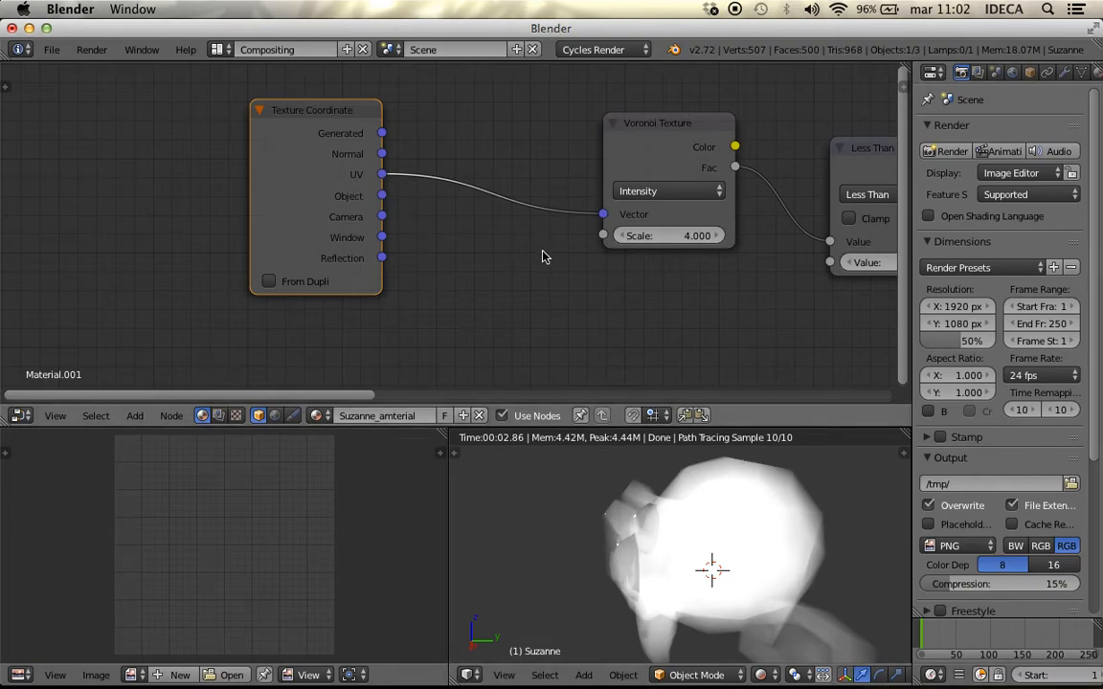
scroll(458, 224, up, 1)
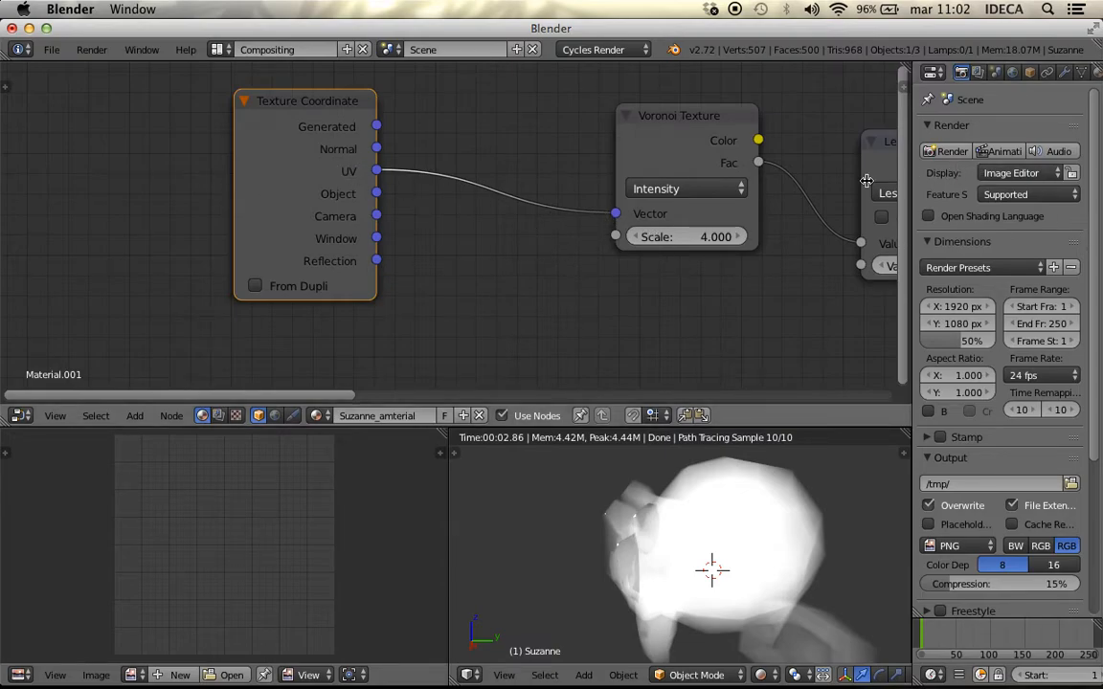
Compare the Object and Camera coordinates as the Voronoi Texture's Vector input while viewing the volume from different angles.
drag(376, 194, 616, 213)
middle_drag(773, 532, 620, 521)
scroll(635, 504, up, 5)
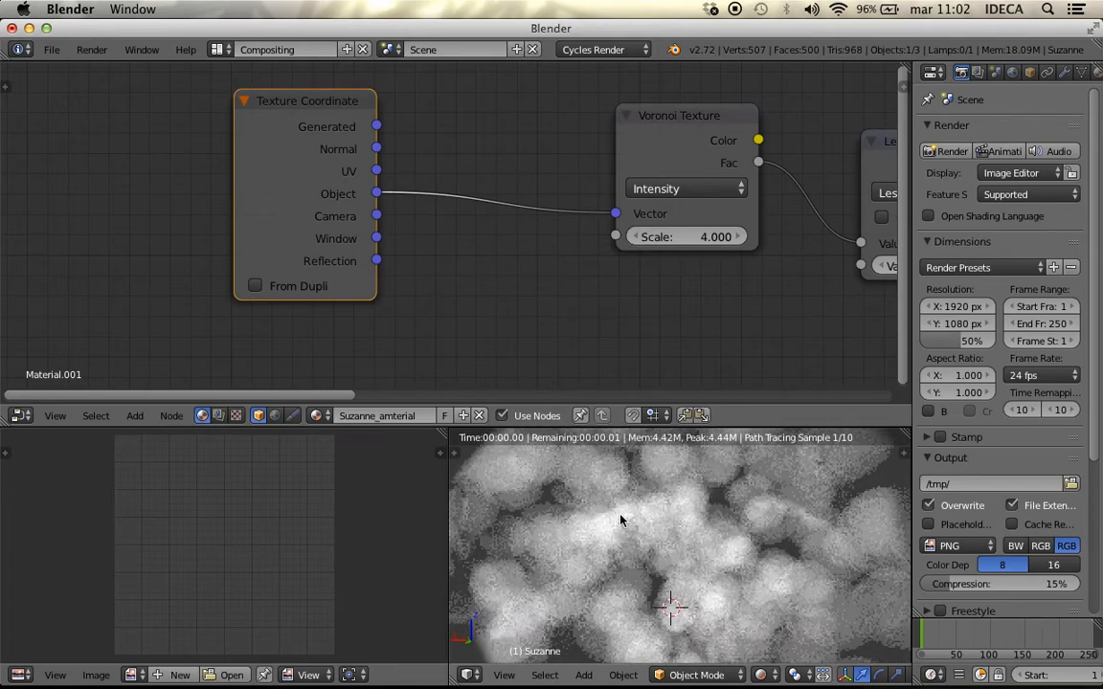
drag(376, 216, 615, 213)
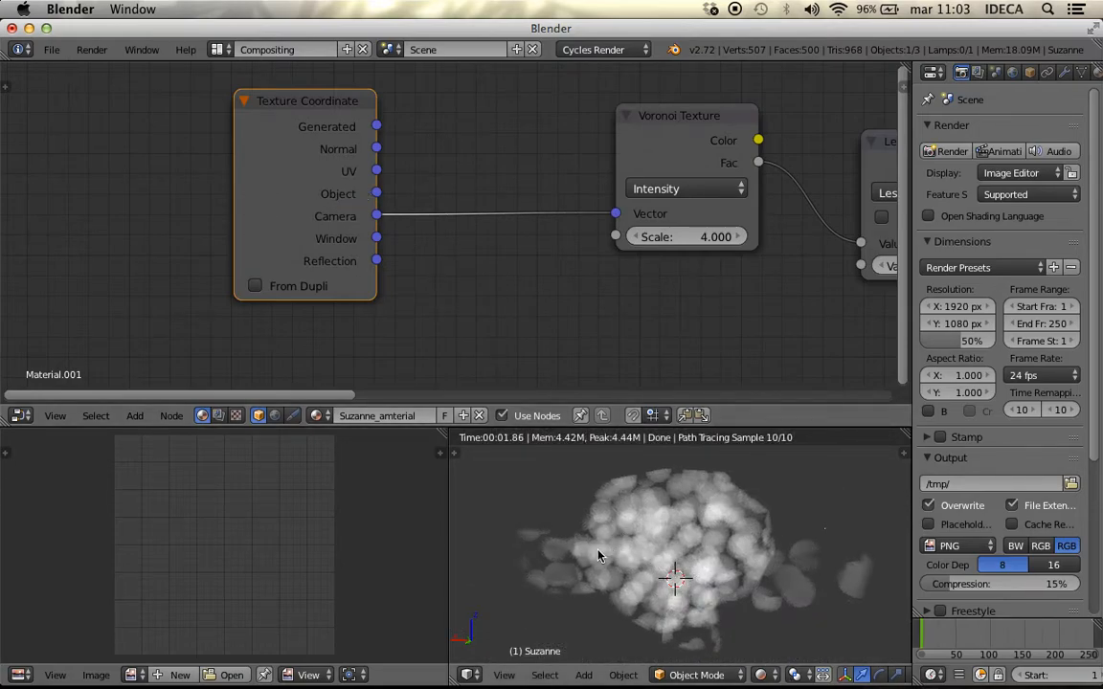
middle_drag(597, 555, 629, 584)
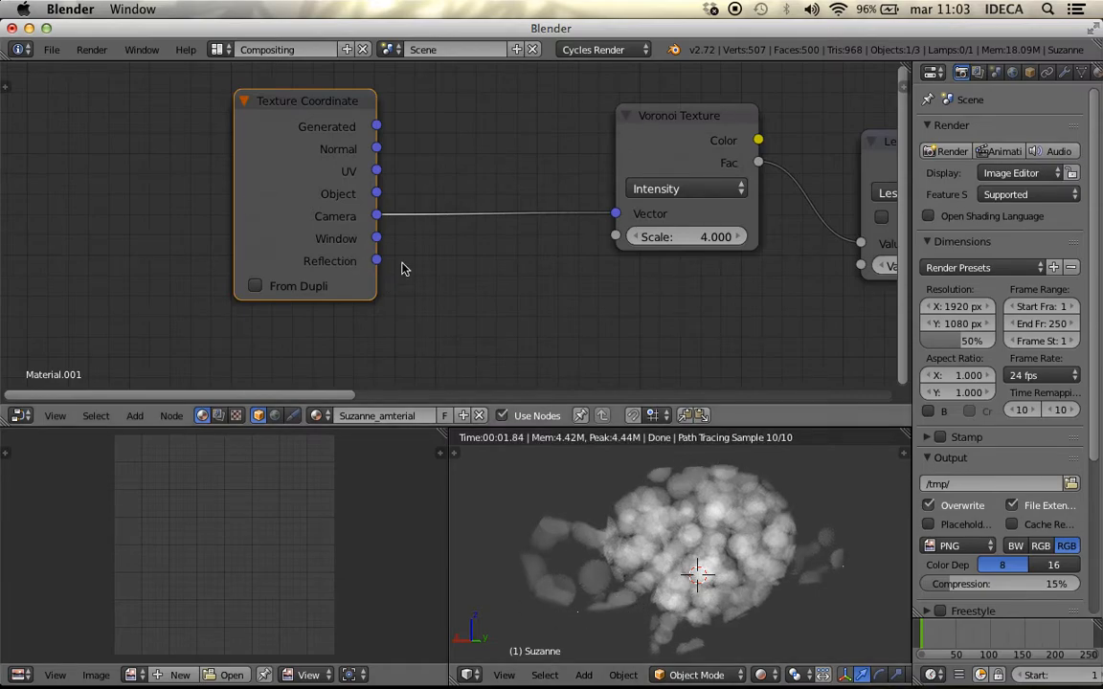
Connect the Texture Coordinate's Object output to the Voronoi Texture's Vector input and inspect the volume up close.
drag(376, 193, 615, 213)
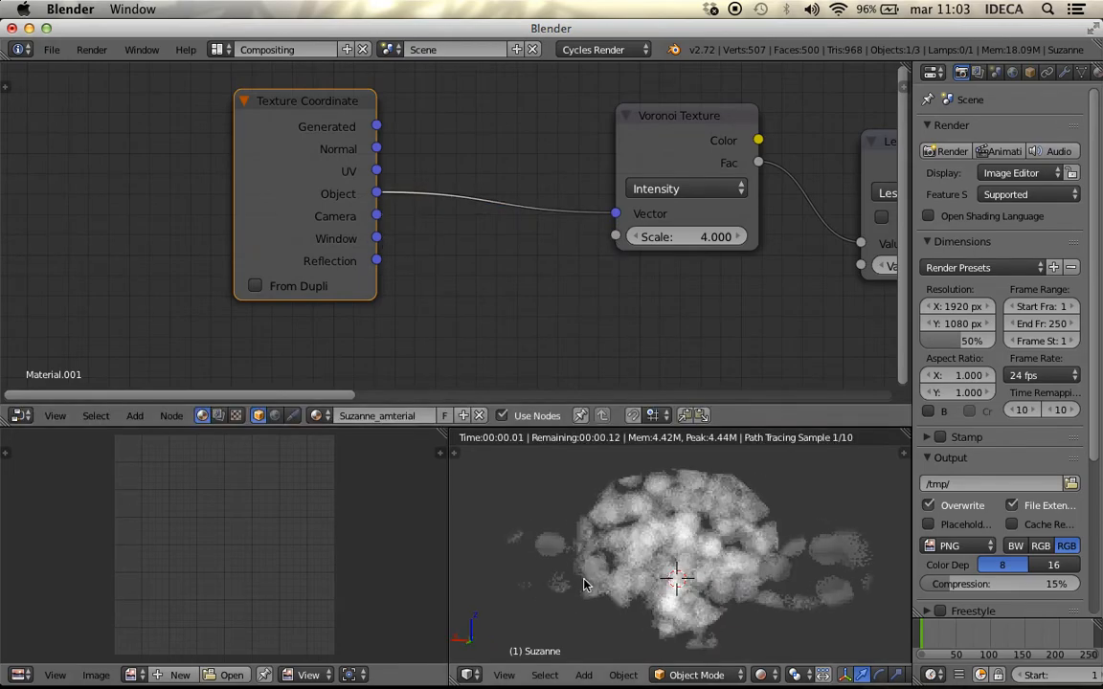
scroll(604, 582, up, 6)
middle_drag(619, 583, 664, 563)
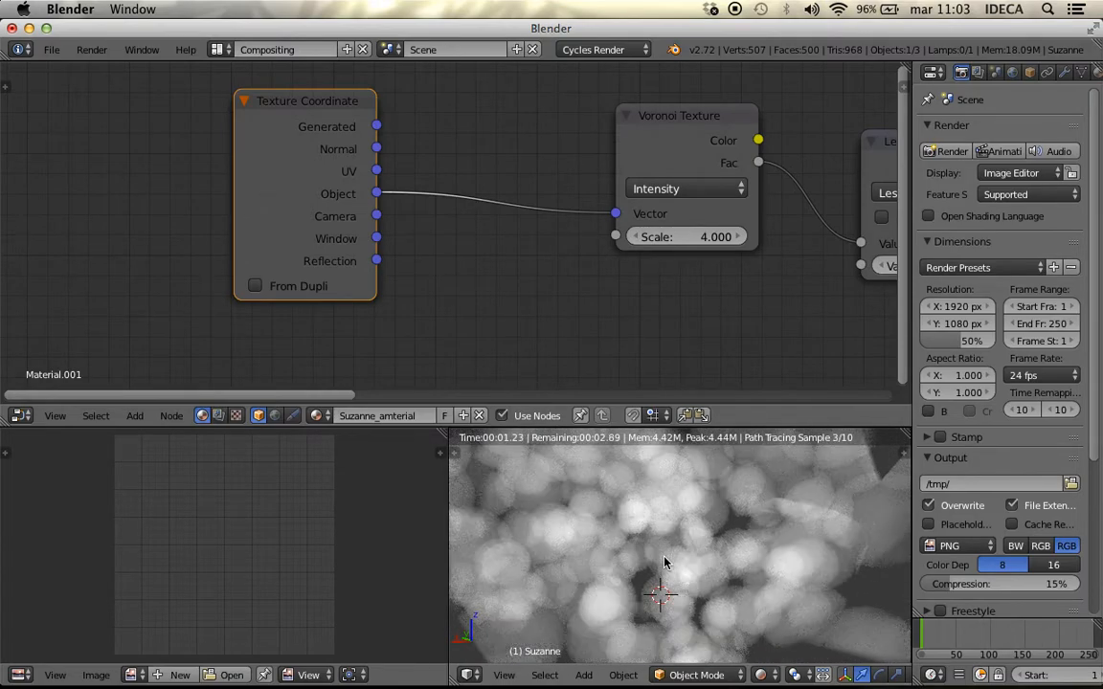
Move the Voronoi Texture and Less Than nodes together closer to the Texture Coordinate node.
scroll(547, 295, down, 4)
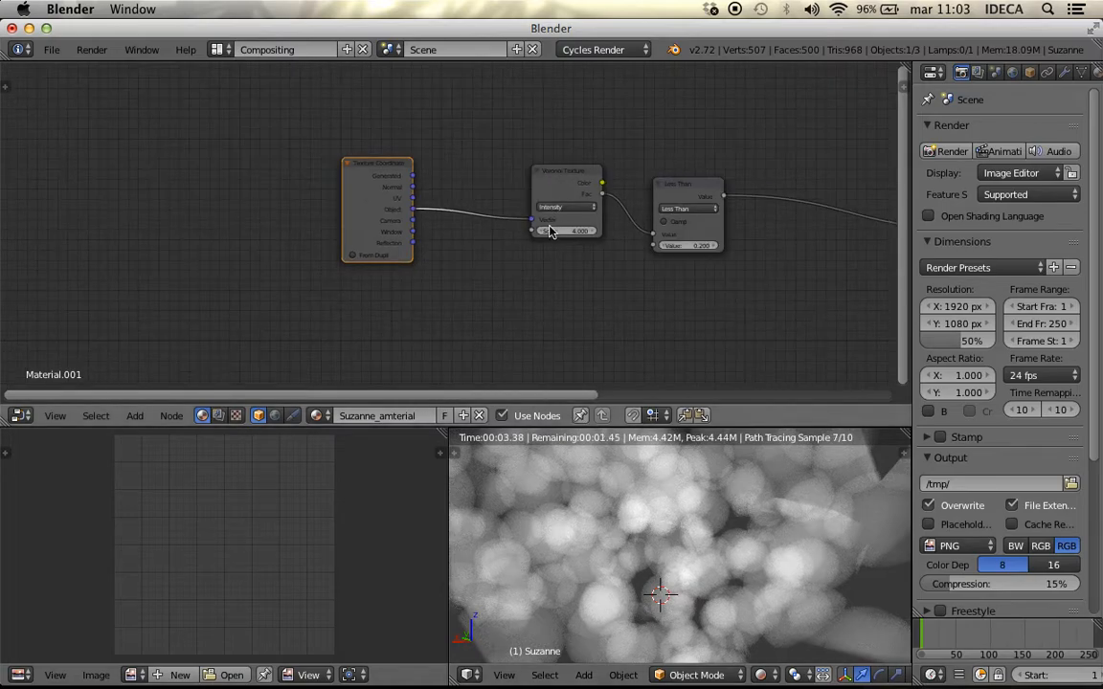
right_click(628, 201)
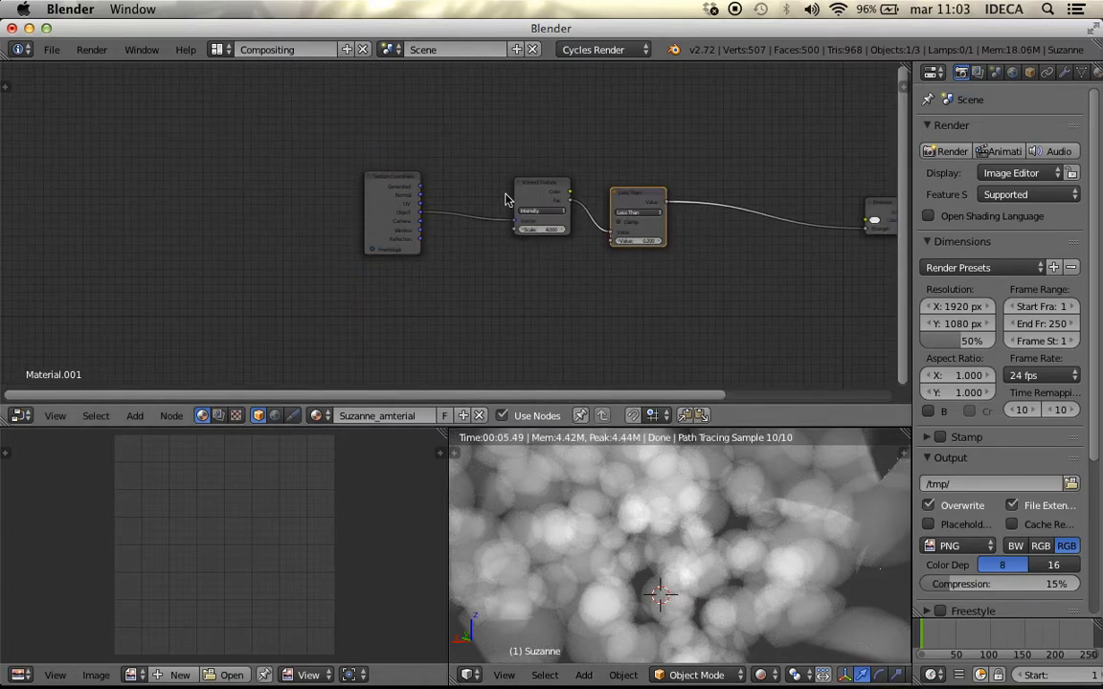
shift+right_click(541, 198)
key(g)
click(467, 202)
scroll(689, 288, up, 4)
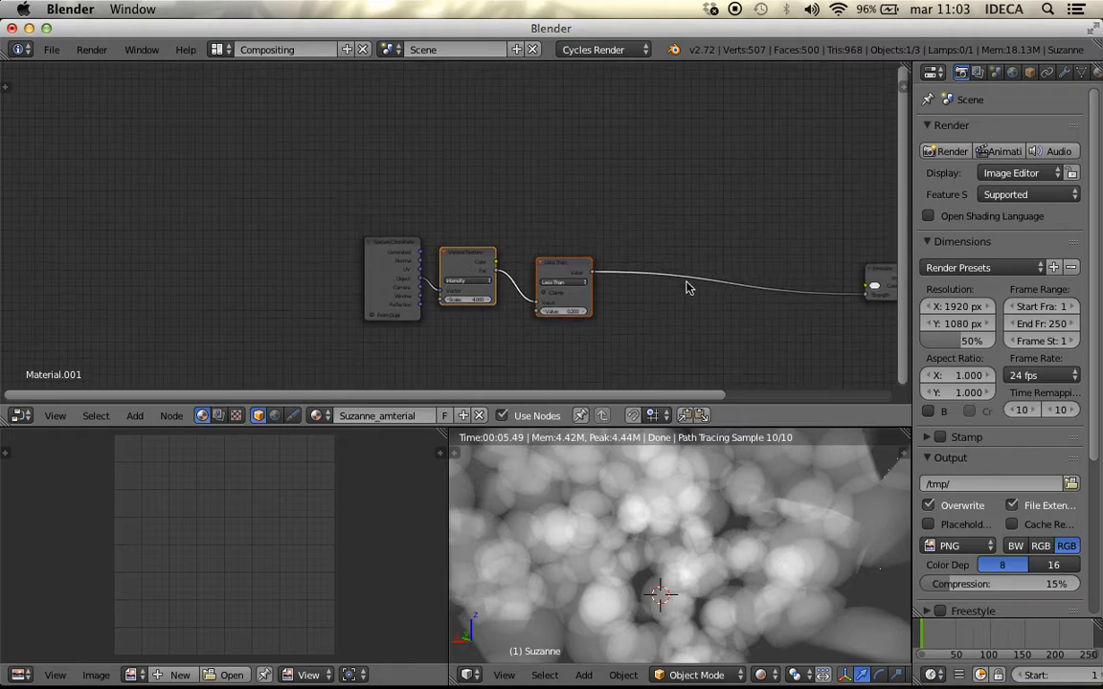
middle_drag(676, 318, 542, 129)
scroll(543, 153, up, 1)
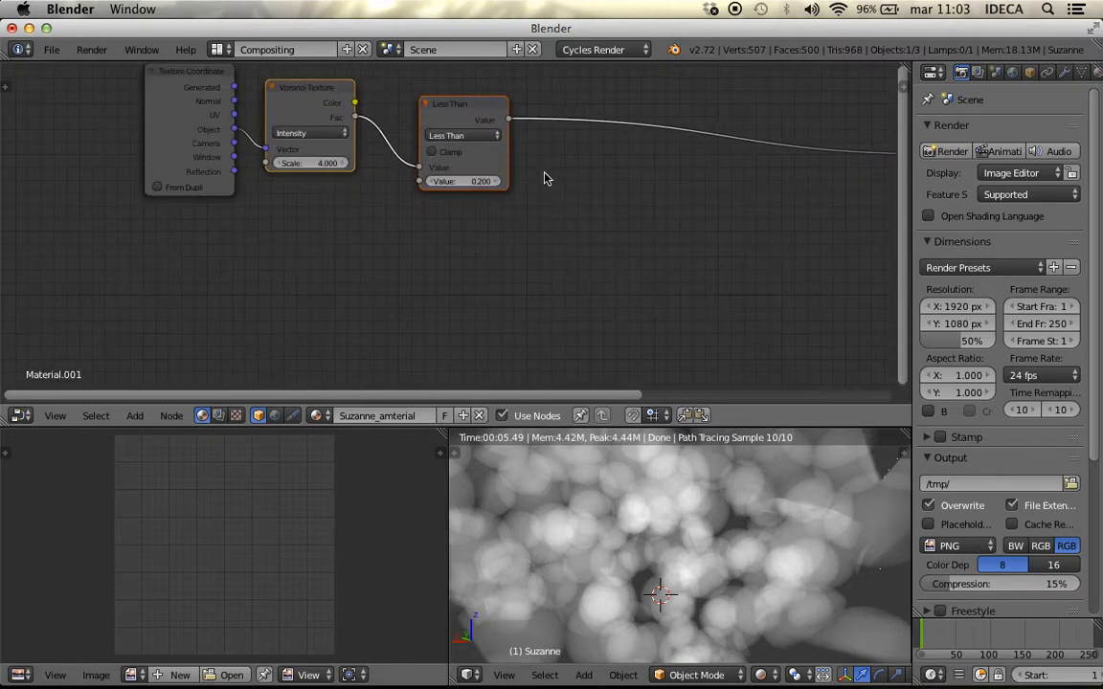
middle_drag(476, 223, 511, 249)
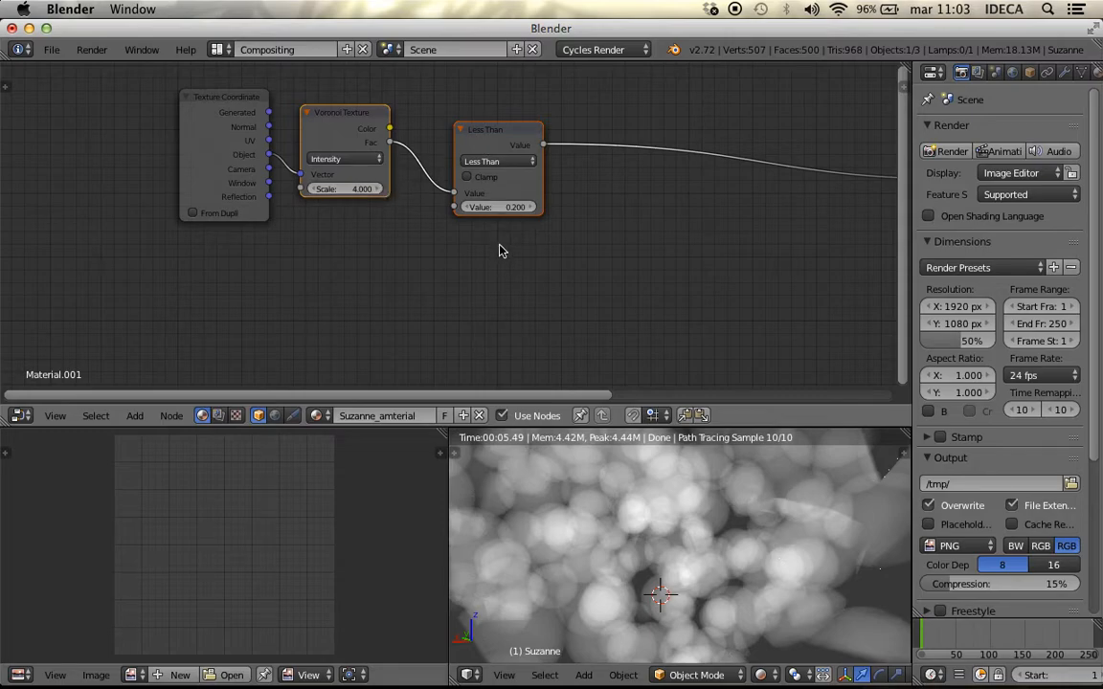
Duplicate the Less Than node below the original and link the copy between the Voronoi Texture's Fac output and the Emission's Strength input.
right_click(486, 134)
key(shift+d)
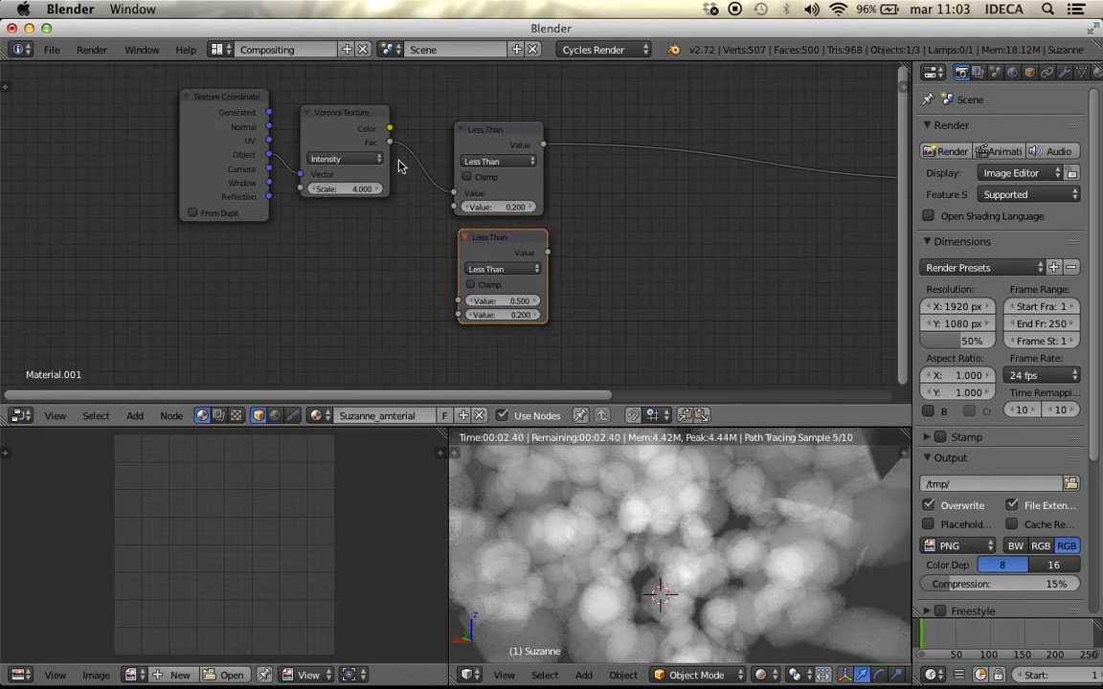
drag(390, 143, 454, 304)
middle_drag(595, 298, 433, 283)
scroll(429, 286, down, 1)
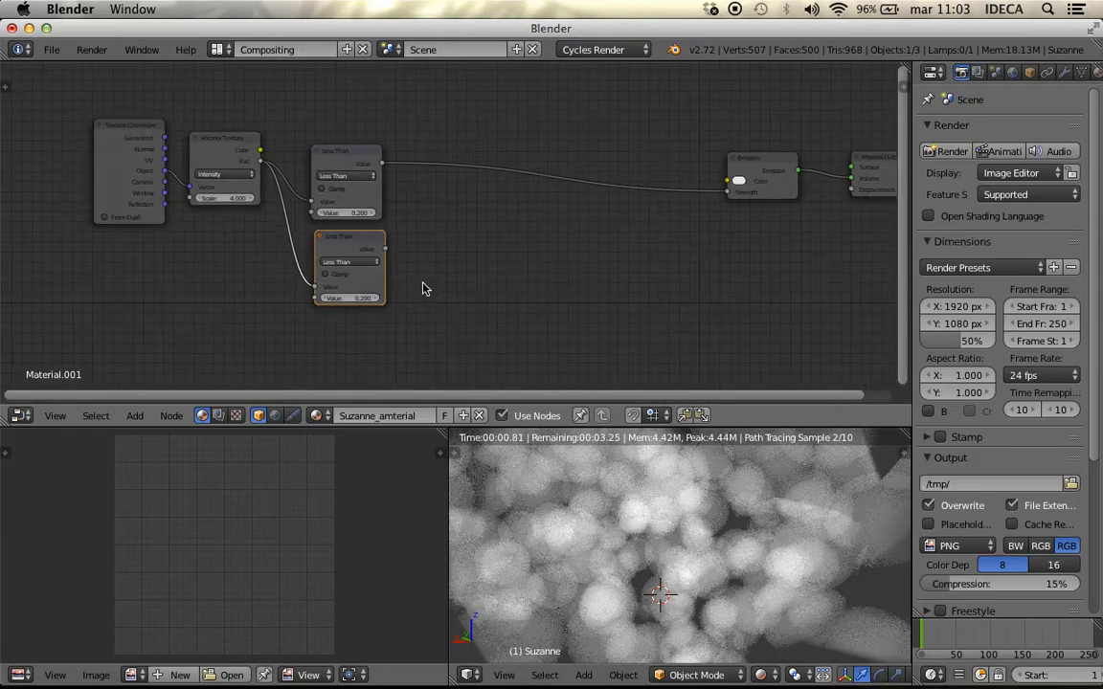
drag(388, 254, 714, 202)
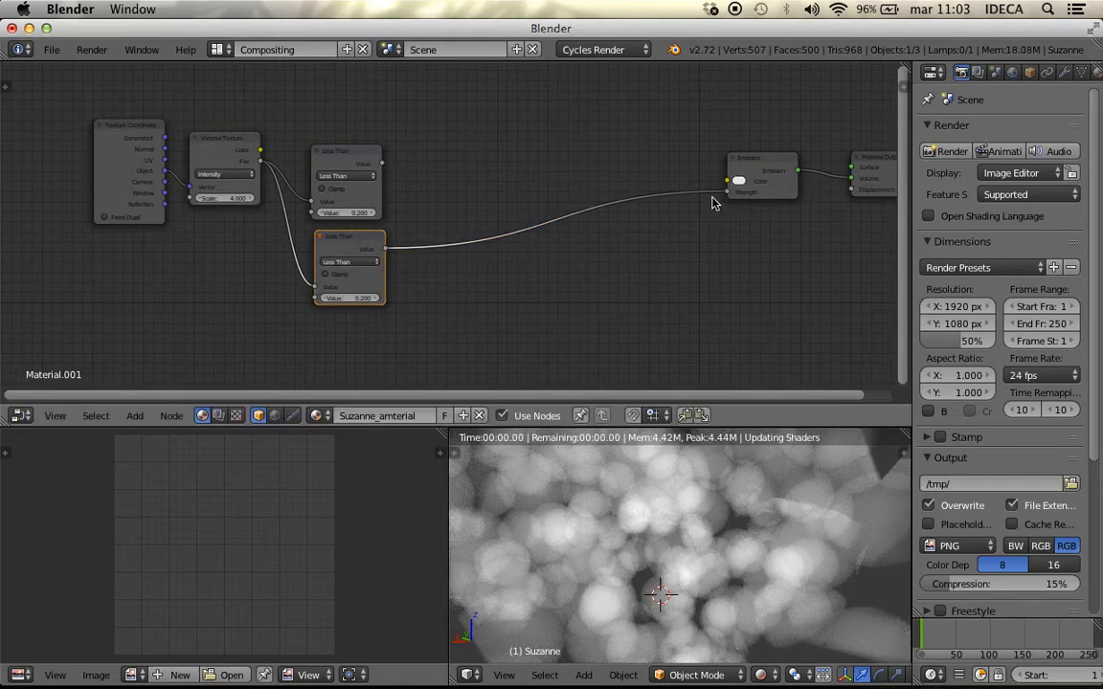
Set the threshold value of the duplicated Less Than node to 0.1.
scroll(507, 247, up, 1)
scroll(506, 247, up, 2)
middle_drag(423, 251, 566, 247)
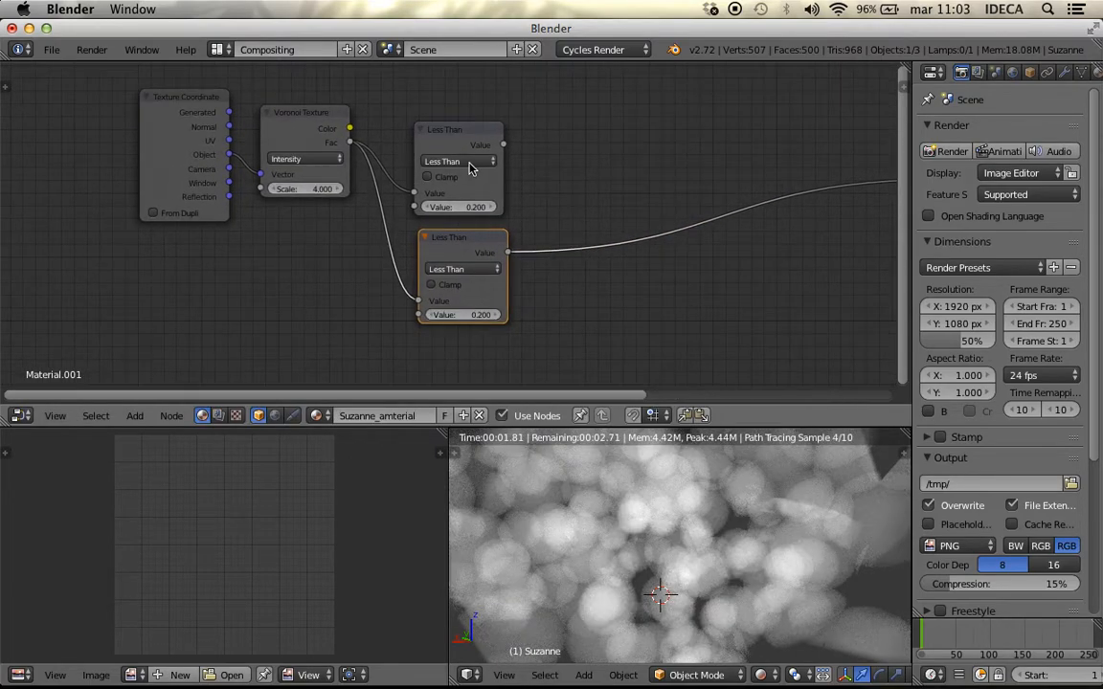
scroll(486, 246, up, 3)
scroll(452, 222, up, 2)
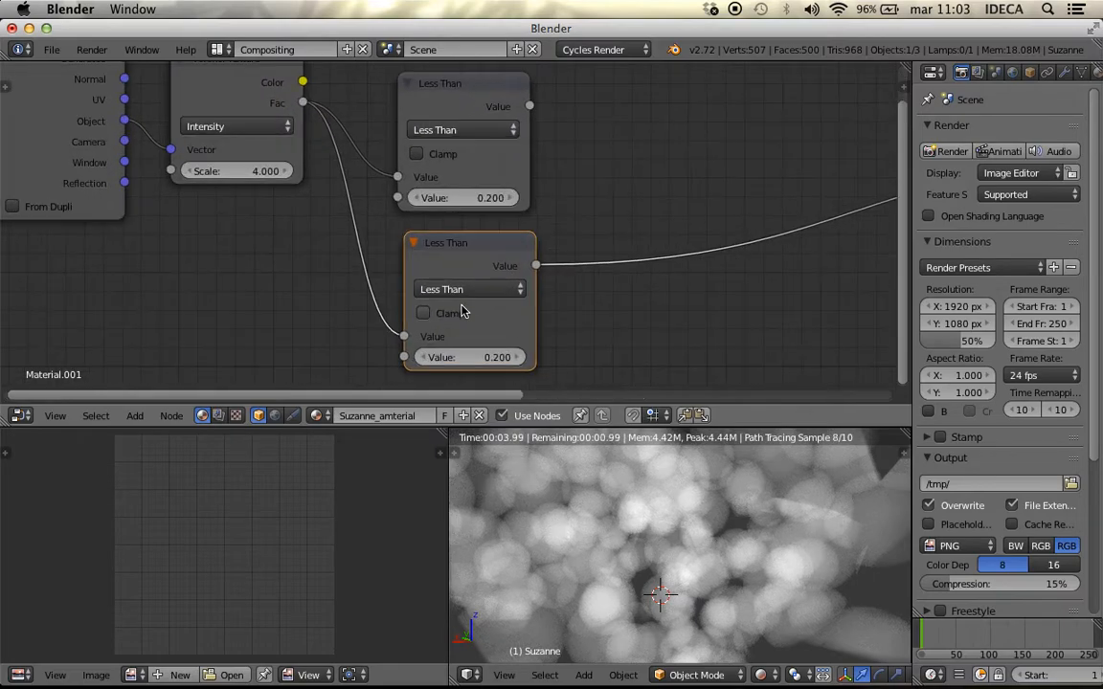
click(490, 368)
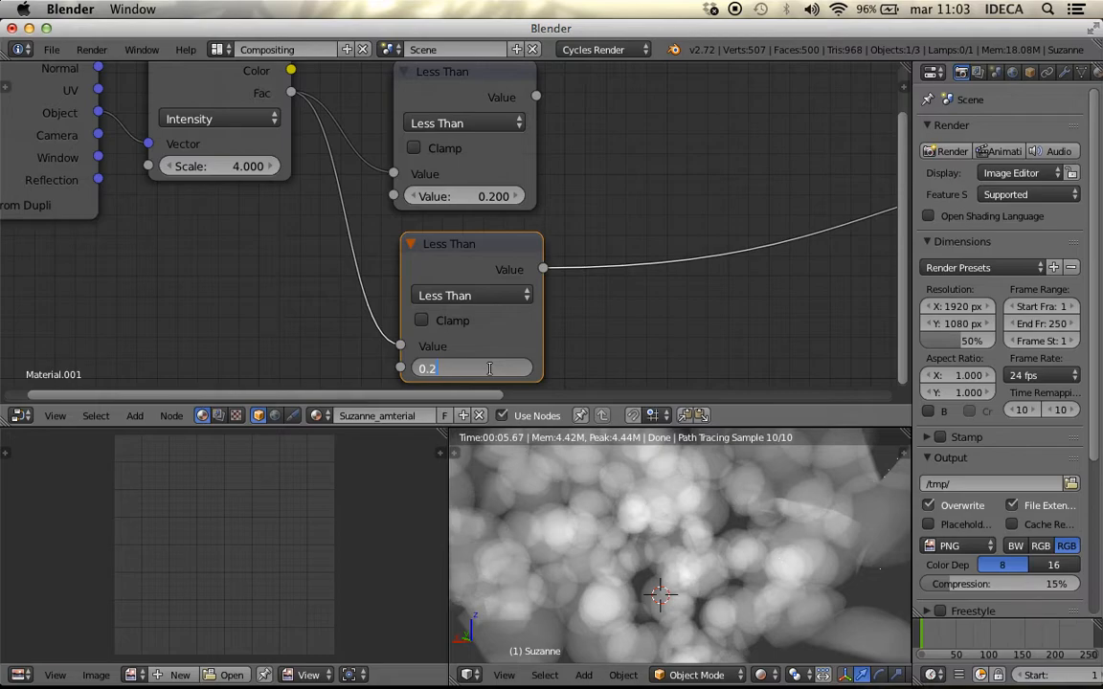
text(0.1)
key(Return)
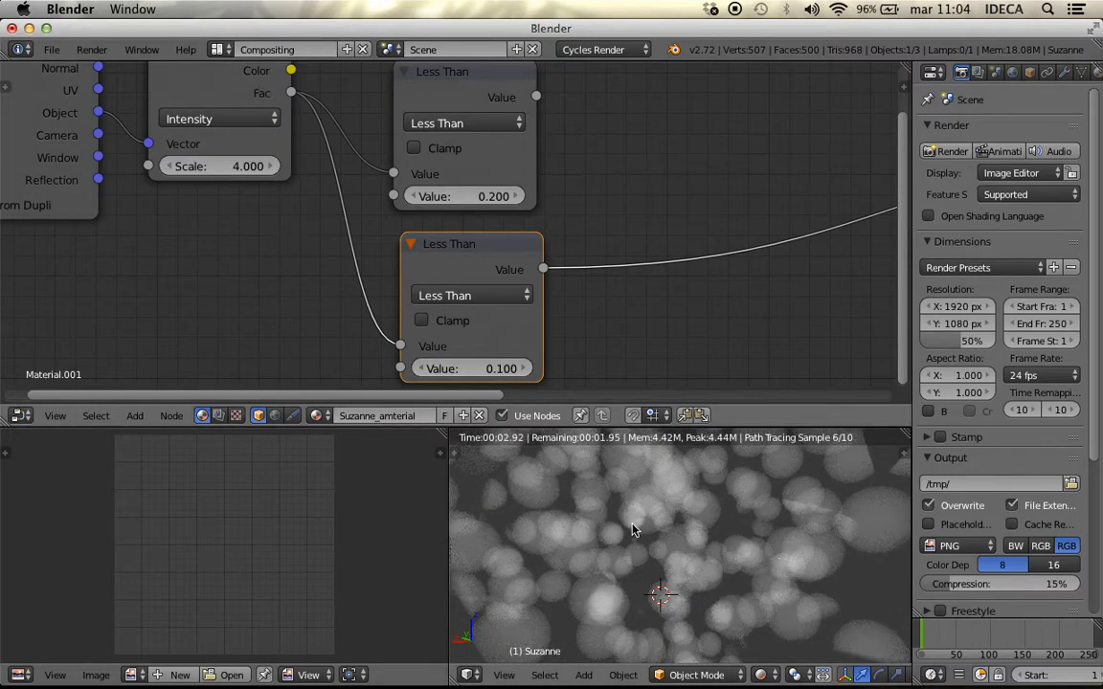
Insert a Math node before the Emission, feeding the 0.200 Less Than node into its first value and the 0.100 one into its second.
scroll(561, 381, down, 2)
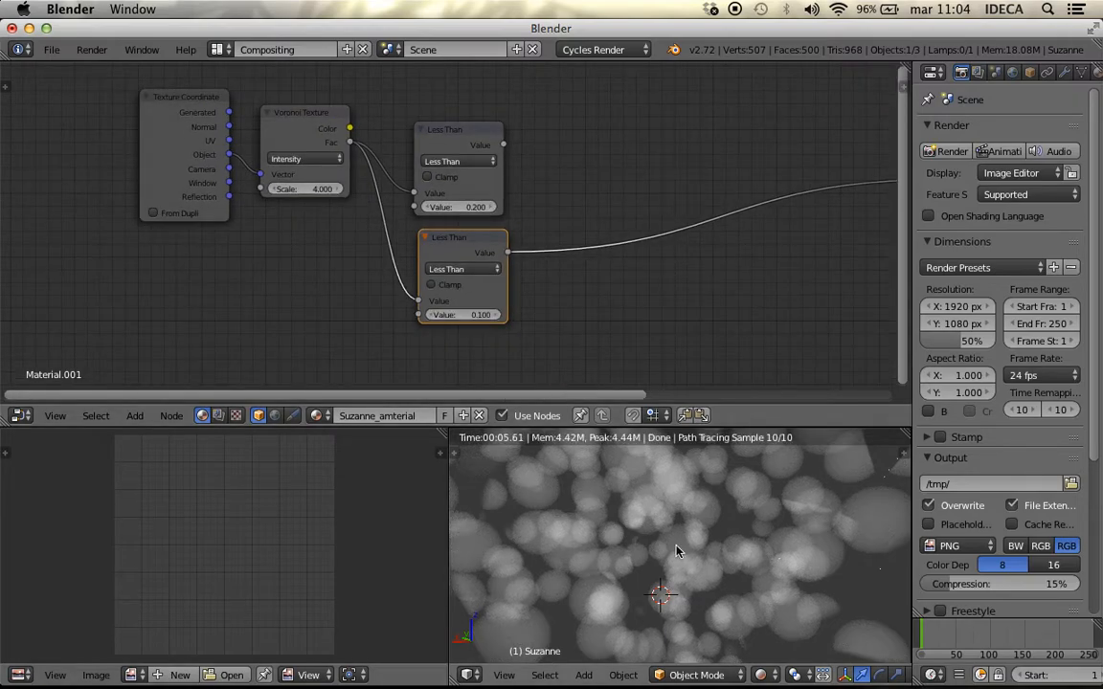
scroll(670, 550, down, 4)
scroll(634, 295, up, 1)
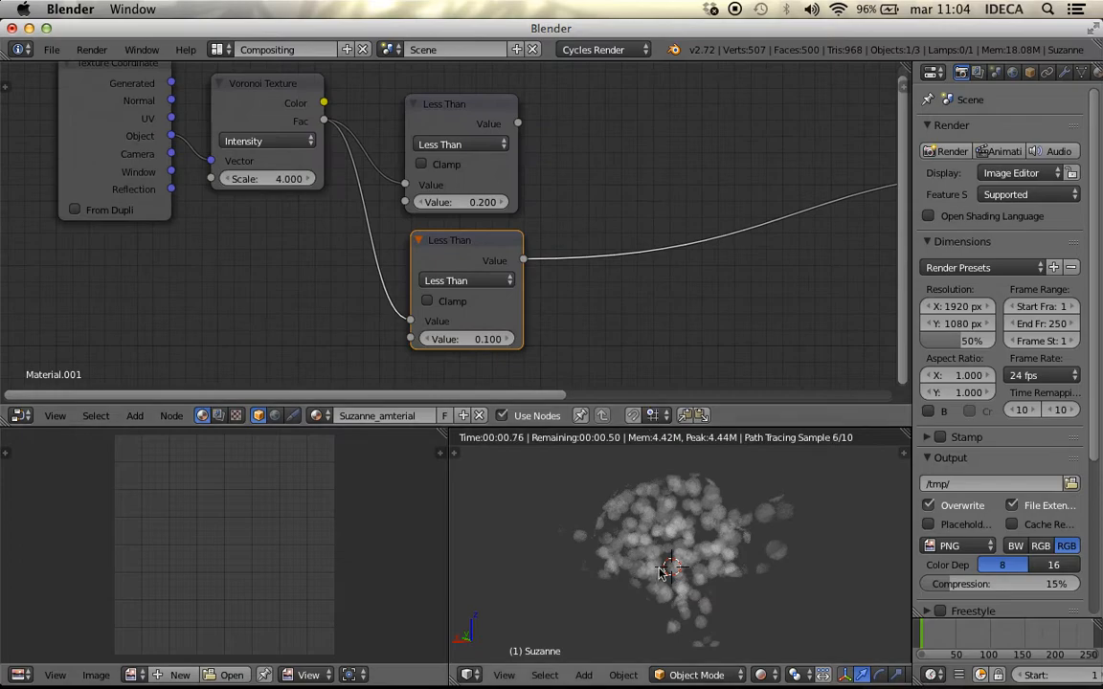
scroll(660, 572, up, 5)
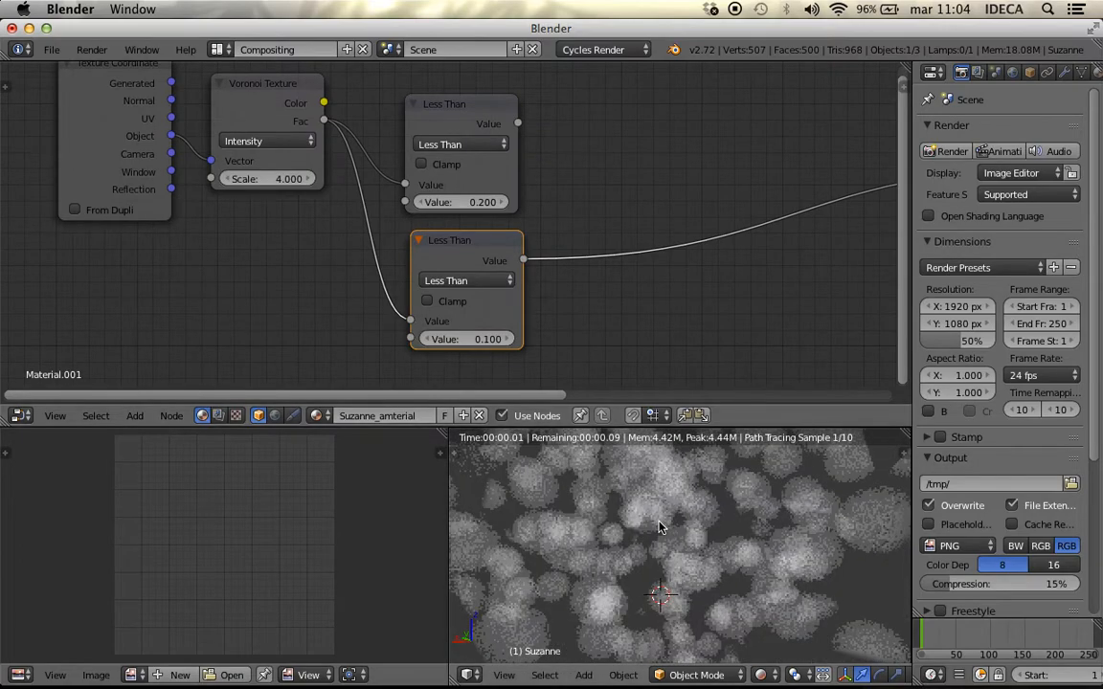
scroll(570, 362, down, 2)
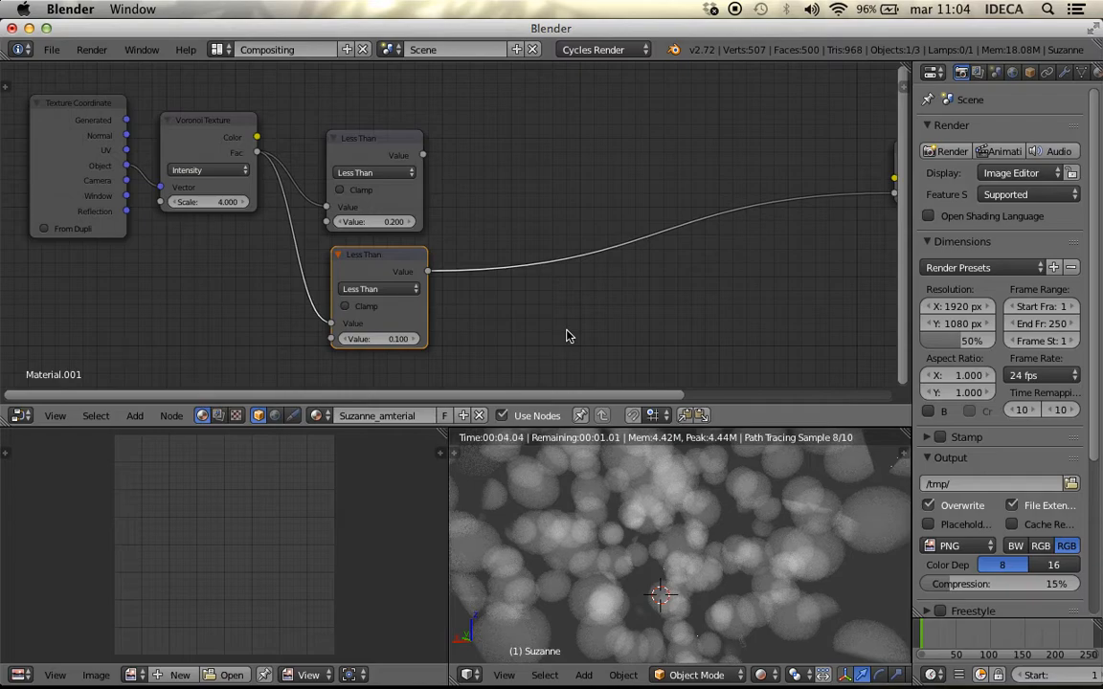
key(shift+a)
mouse_move(579, 441)
click(618, 436)
click(539, 188)
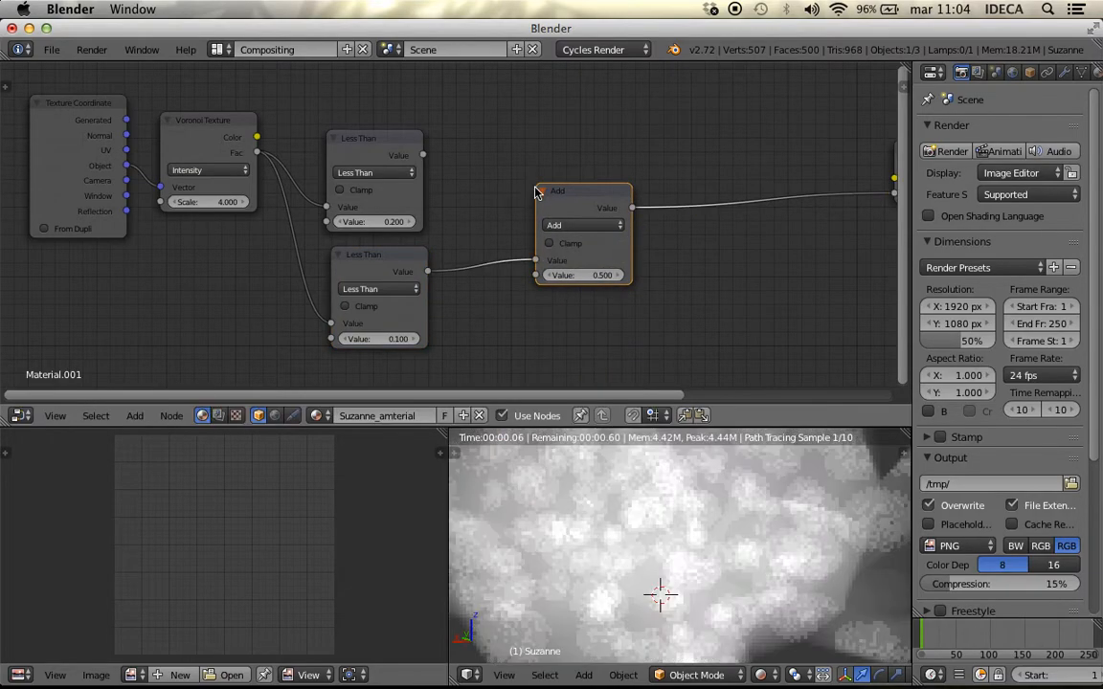
drag(535, 268, 535, 274)
drag(422, 155, 535, 261)
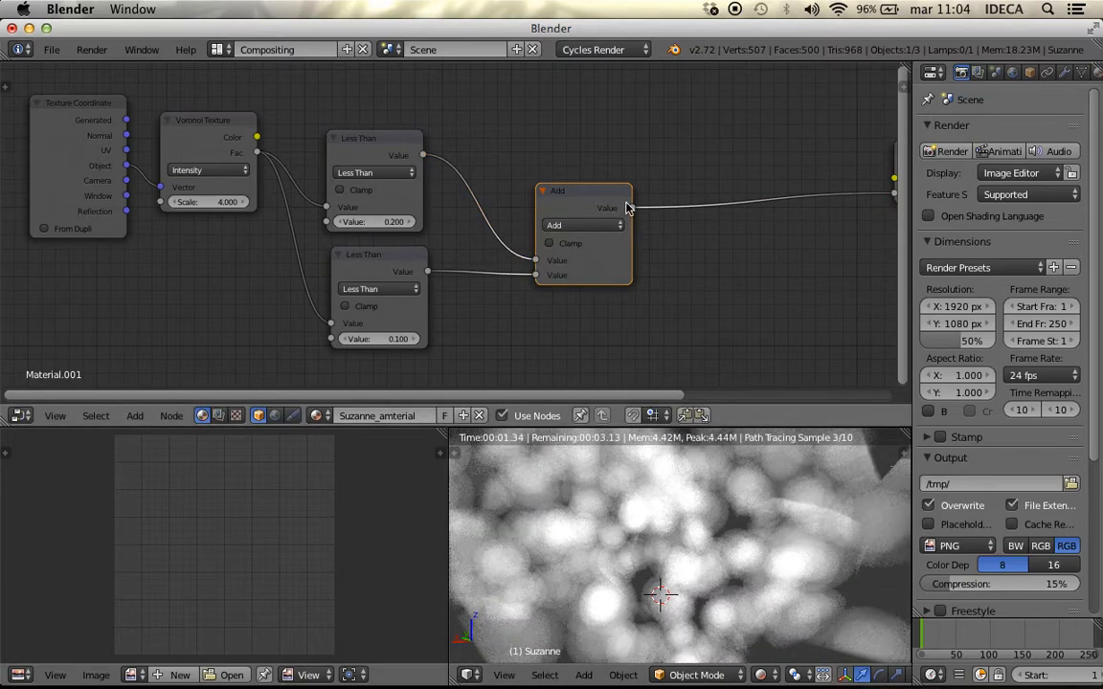
Change the Add node's operation to Subtract and inspect the rendered volume in an enlarged viewport.
key(ctrl+Up)
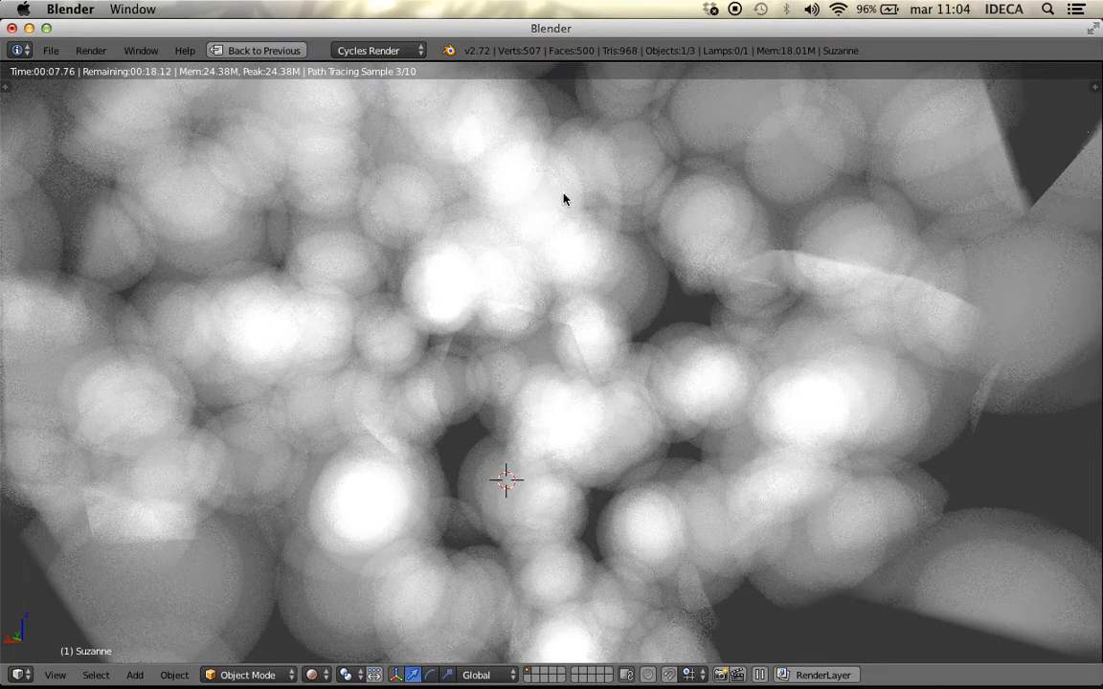
key(ctrl+Up)
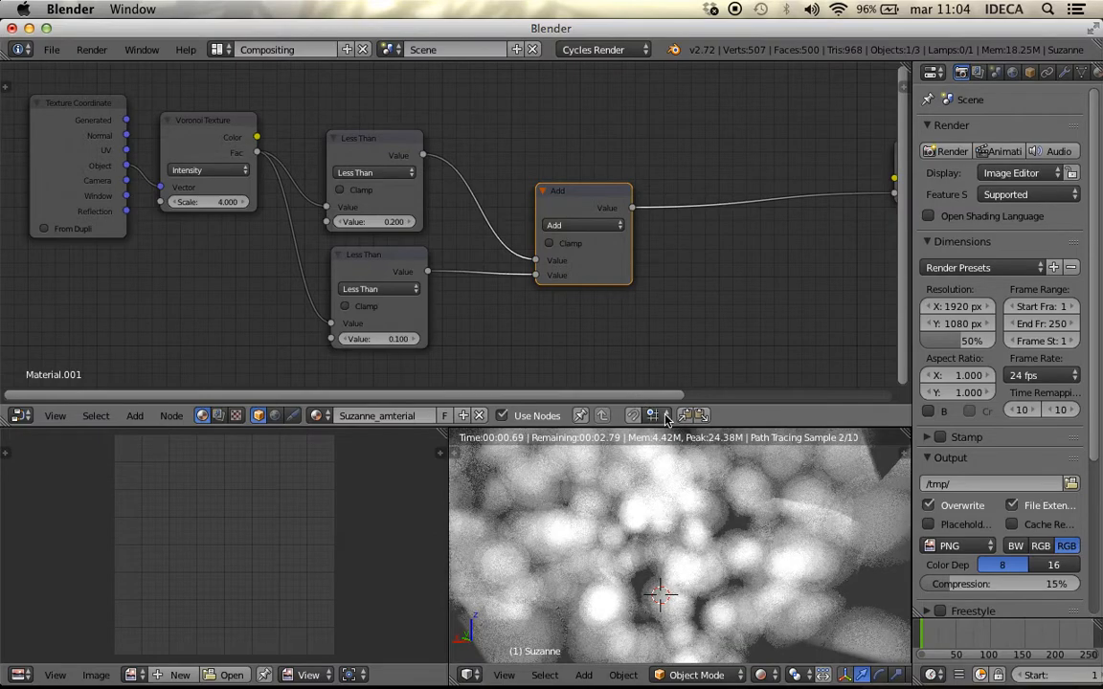
middle_drag(694, 598, 721, 572)
scroll(630, 319, up, 1)
click(603, 226)
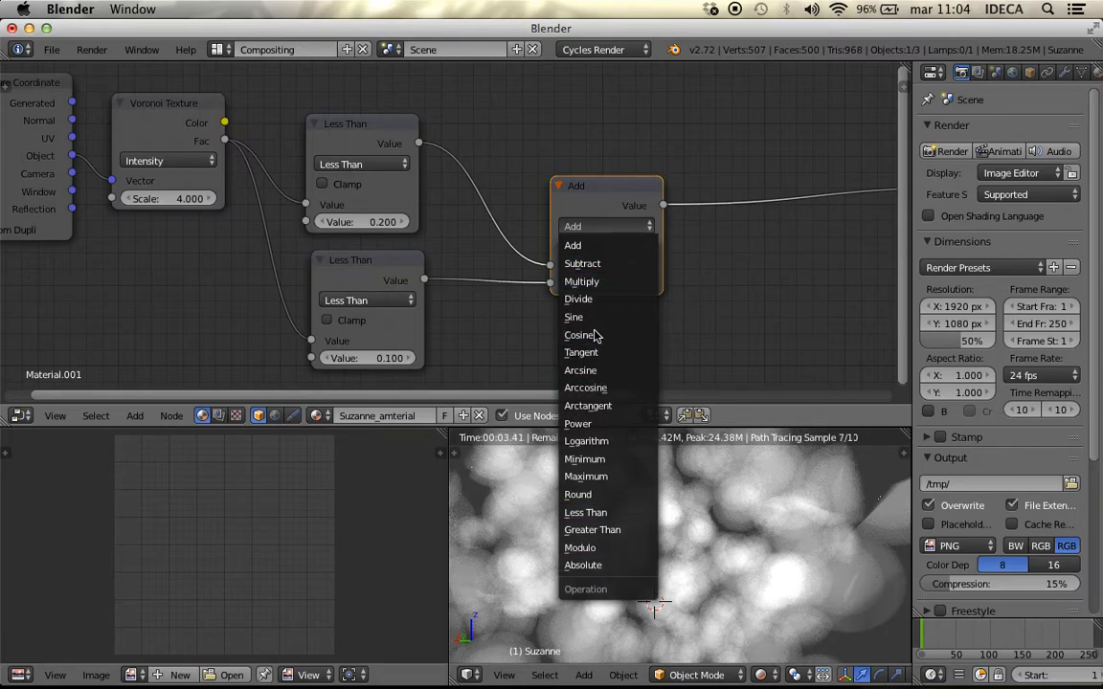
click(594, 264)
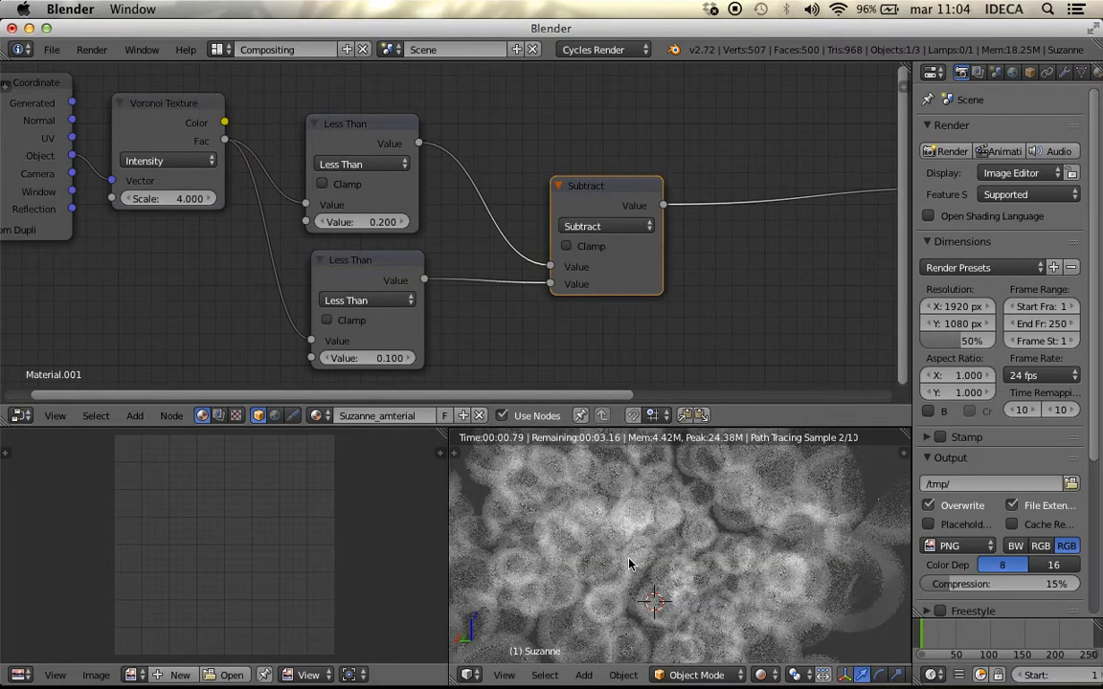
key(shift+space)
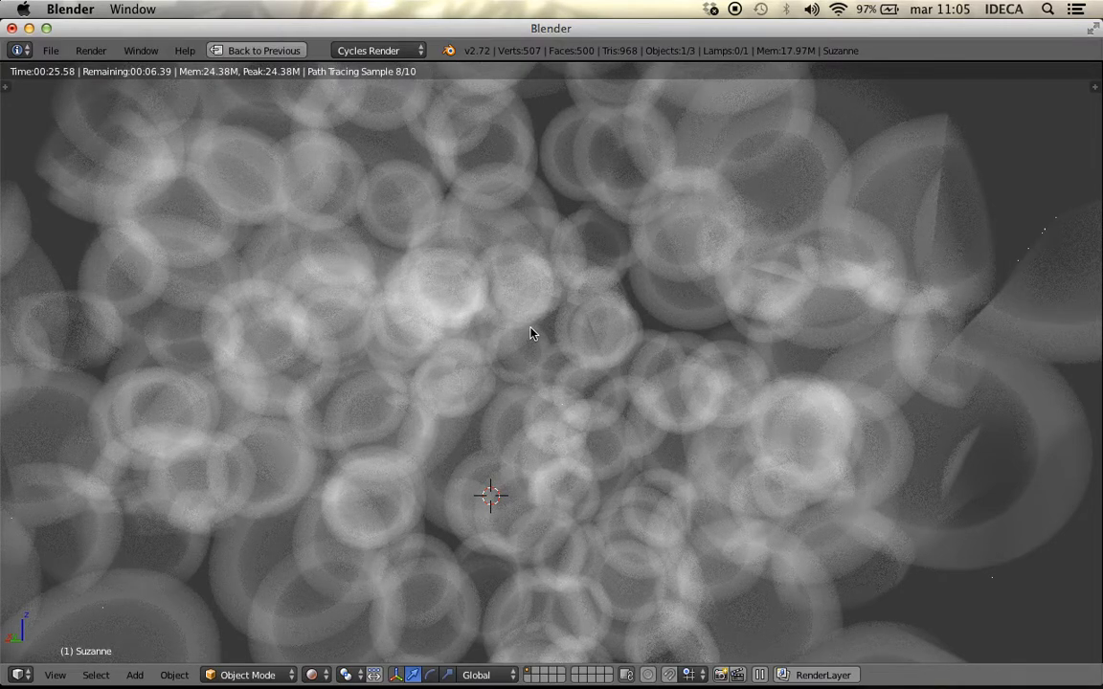
key(ctrl+Up)
Add a Wave Texture node below the Voronoi Texture and connect the Texture Coordinate's Object output to its Vector input.
scroll(462, 303, down, 3)
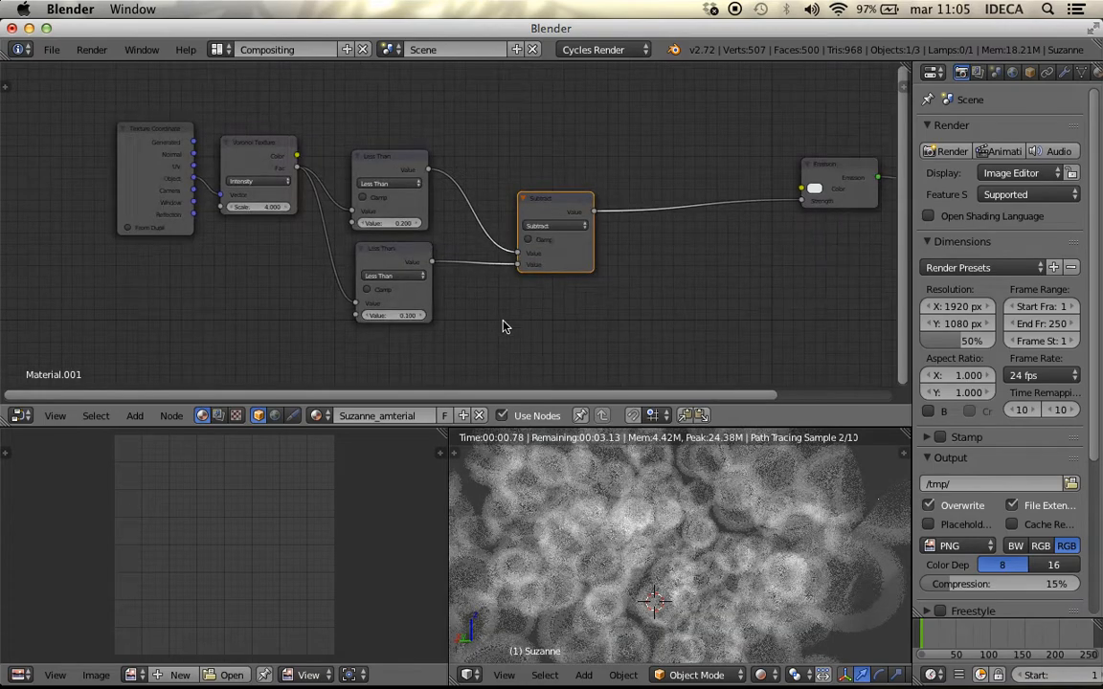
middle_drag(499, 335, 604, 284)
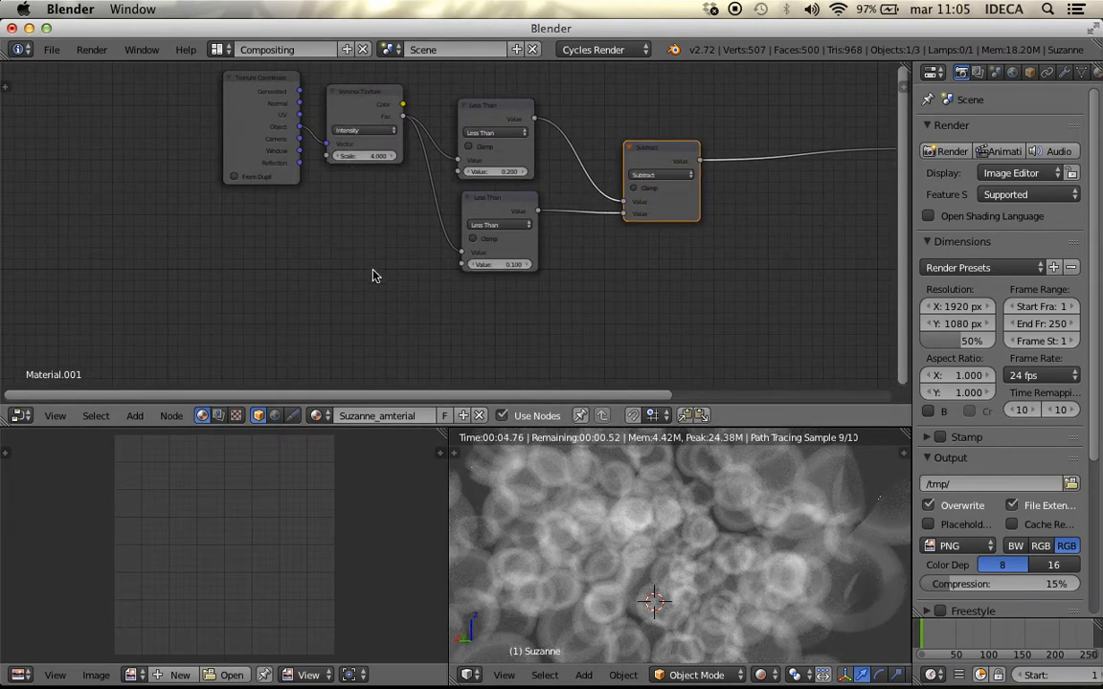
key(shift+a)
mouse_move(360, 187)
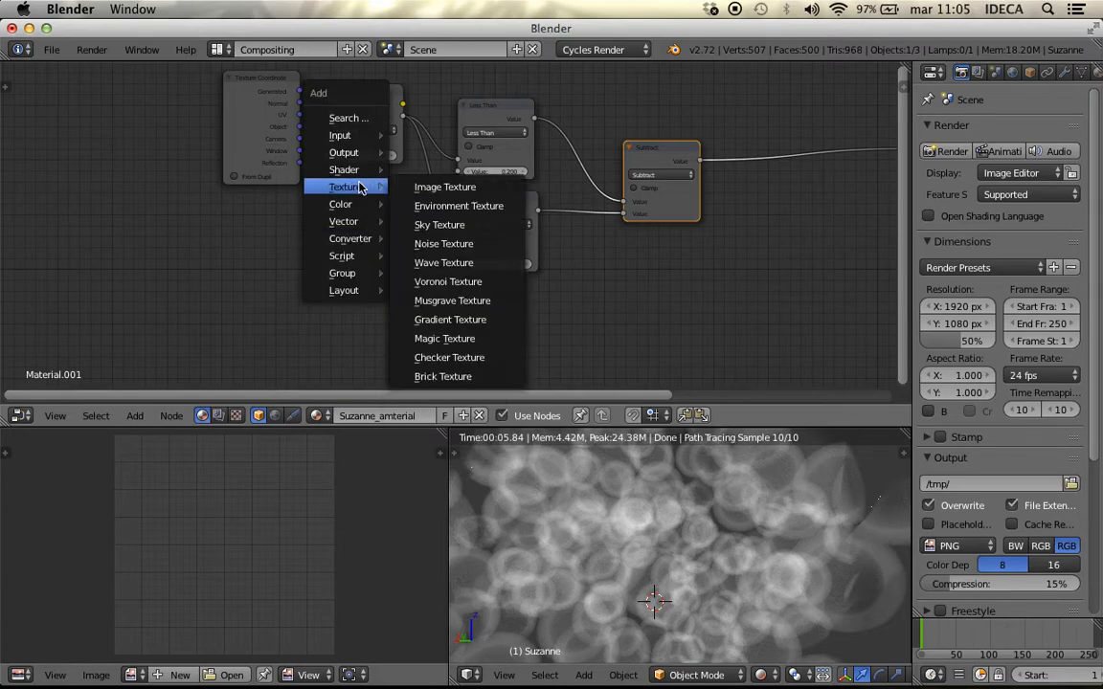
key(shift+a)
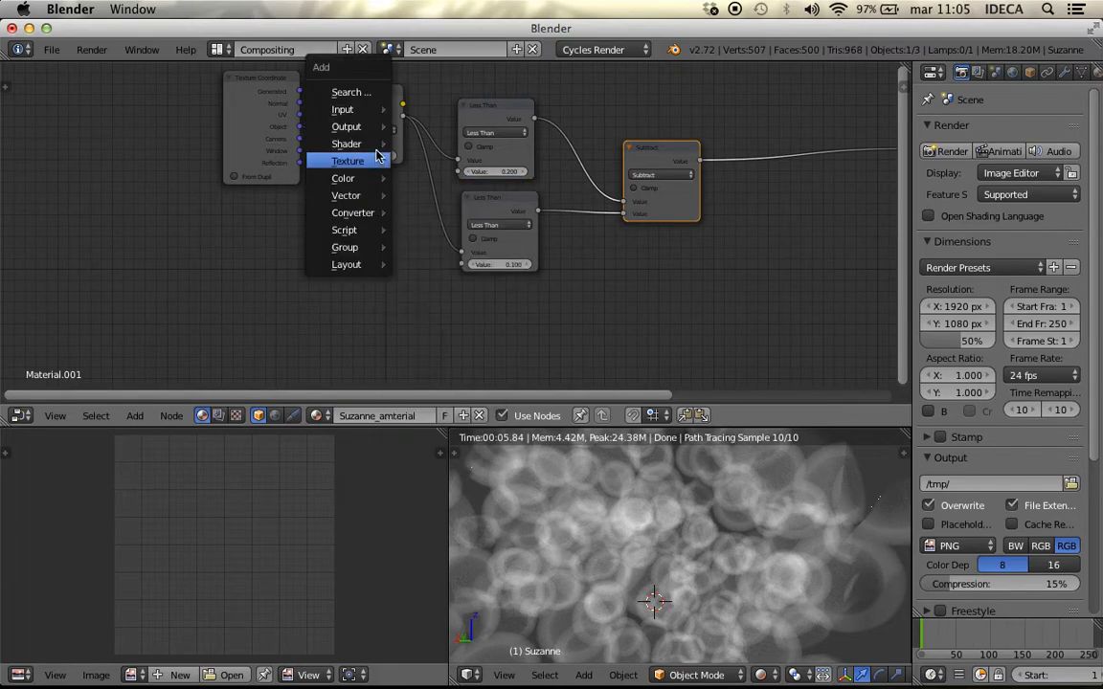
mouse_move(378, 151)
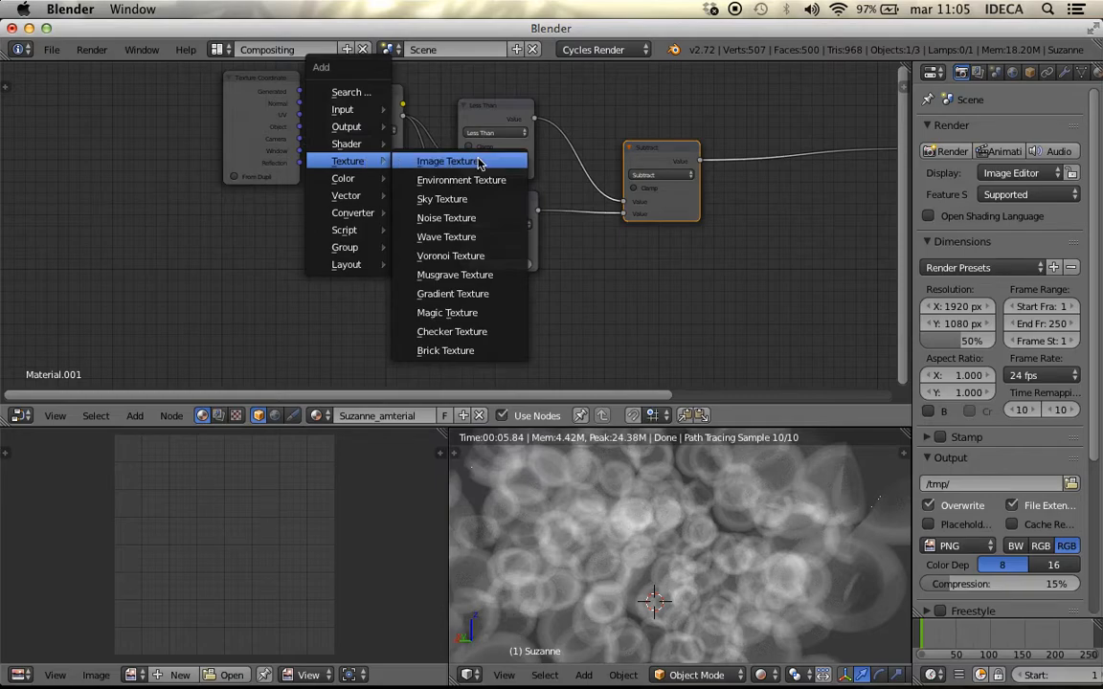
click(446, 236)
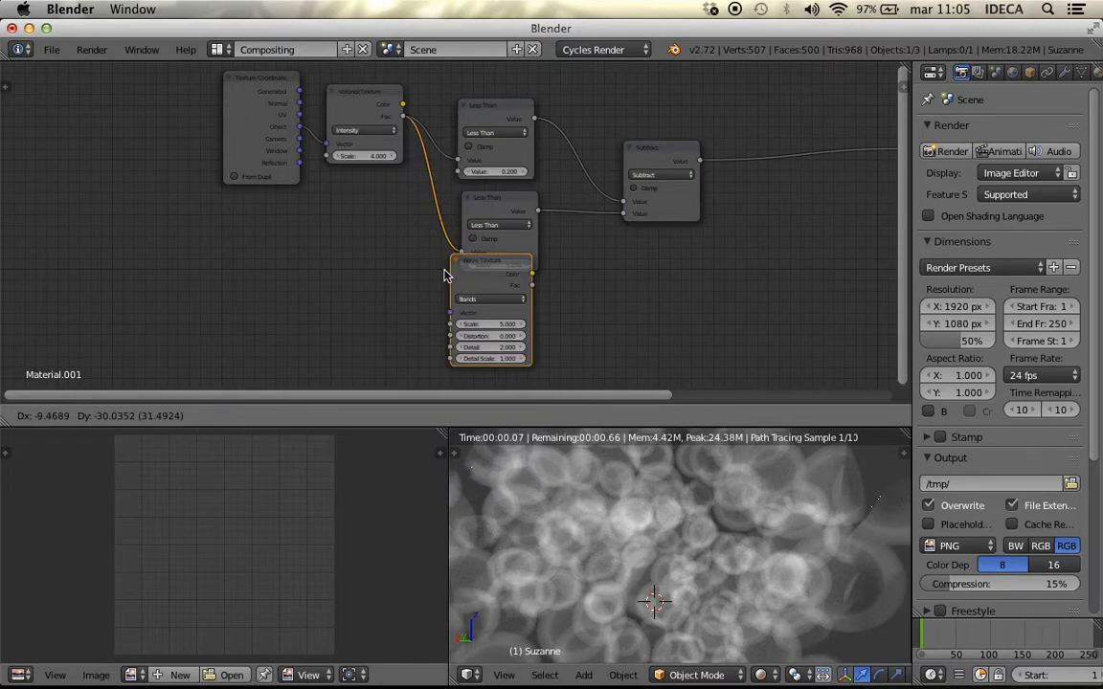
click(375, 263)
drag(300, 127, 356, 314)
Connect the Wave Texture's Fac output to the Emission's Strength input, placing the Wave Texture and Emission nodes lower in the node graph.
scroll(594, 320, down, 1)
middle_drag(593, 320, 464, 319)
scroll(464, 319, down, 1)
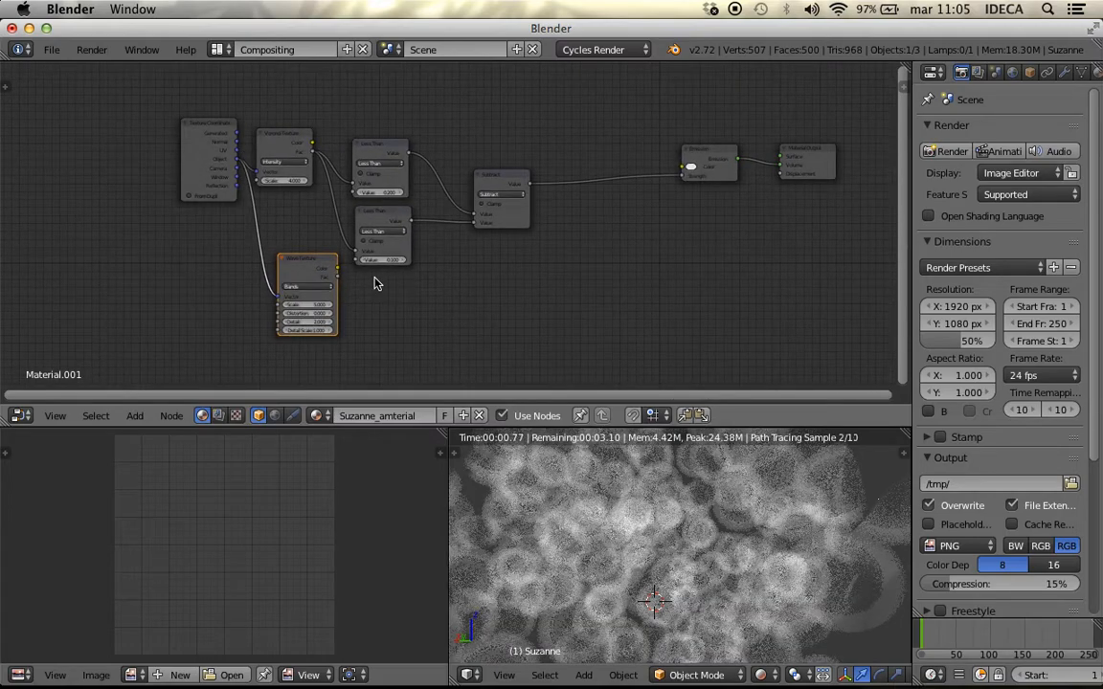
drag(337, 280, 722, 236)
drag(320, 269, 400, 314)
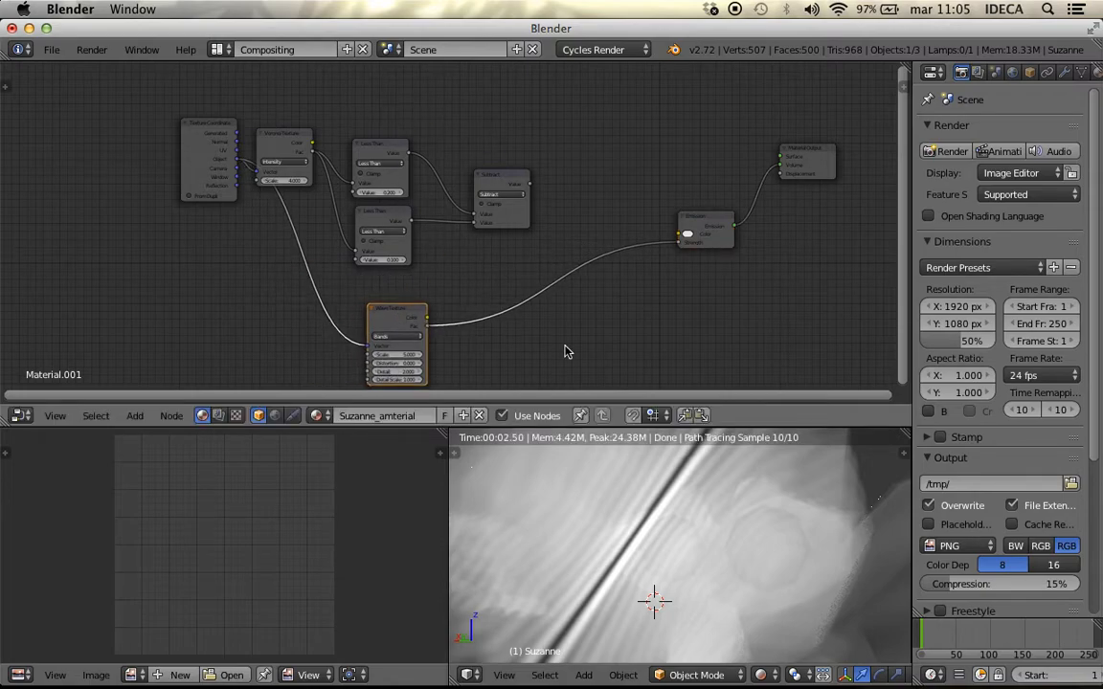
Examine the wave bands in the monkey's volume from different angles and distances.
scroll(658, 581, down, 5)
middle_drag(640, 565, 566, 551)
scroll(694, 559, down, 1)
scroll(696, 559, up, 4)
middle_drag(696, 558, 772, 570)
scroll(743, 519, down, 2)
mouse_move(732, 525)
middle_down()
mouse_move(753, 537)
mouse_move(734, 526)
middle_up()
scroll(495, 314, up, 2)
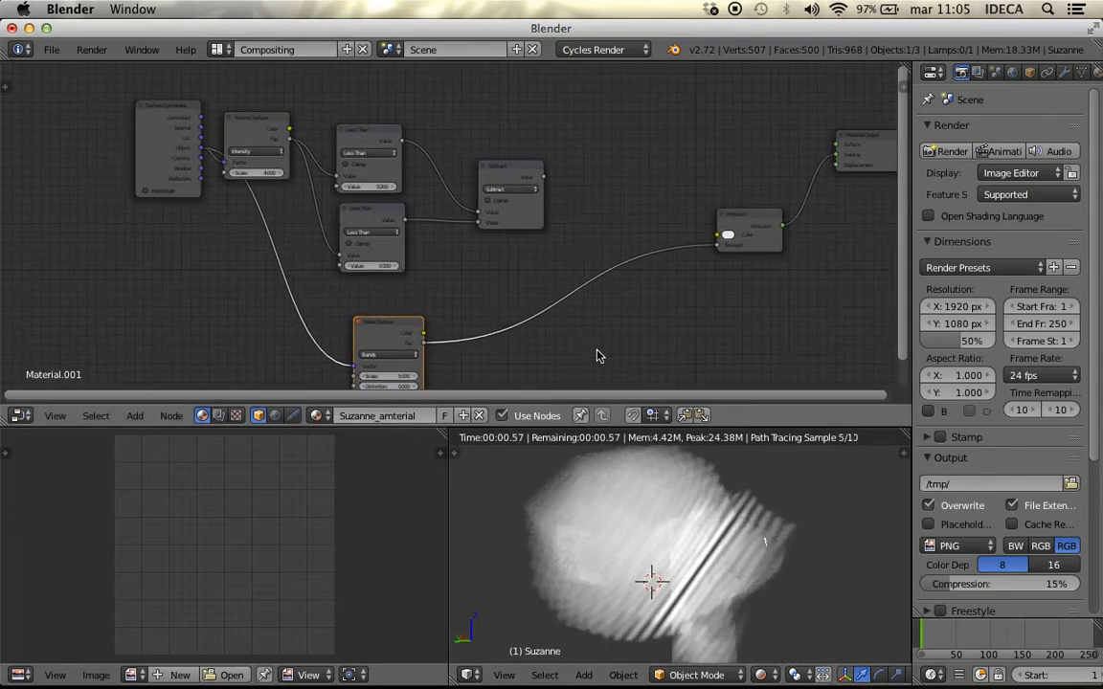
Set the Wave Texture's Scale to 1 and Distortion to 19.7, and view the monkey's volume from another angle.
scroll(555, 341, up, 2)
middle_drag(490, 309, 592, 209)
scroll(588, 220, up, 5)
middle_drag(589, 273, 623, 161)
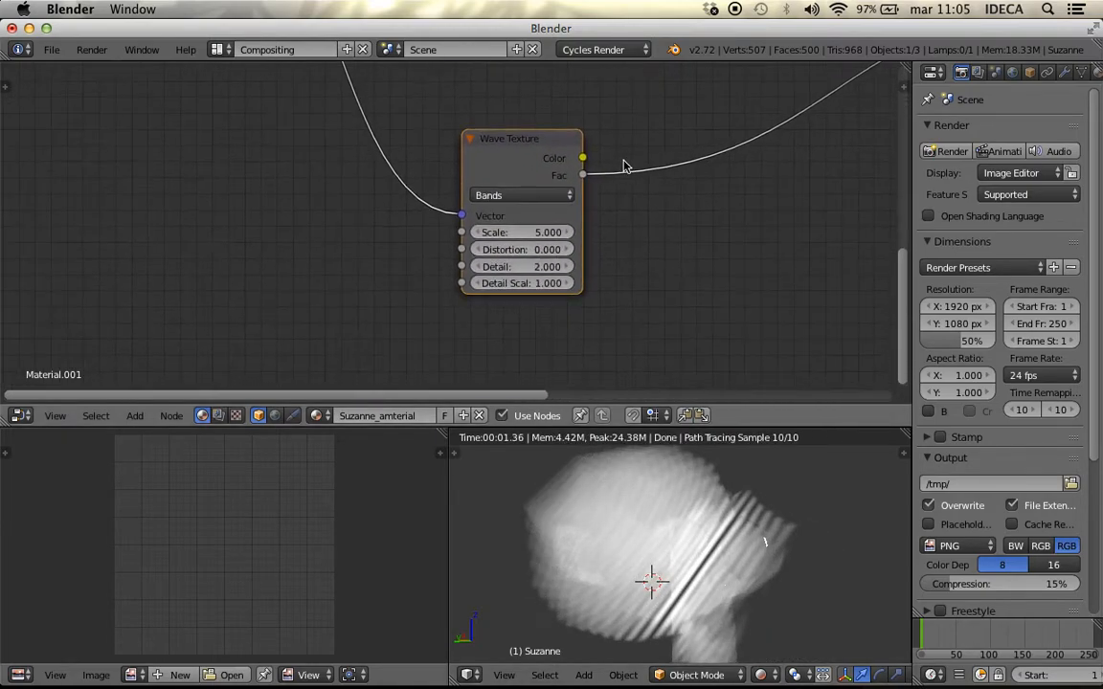
scroll(623, 166, up, 1)
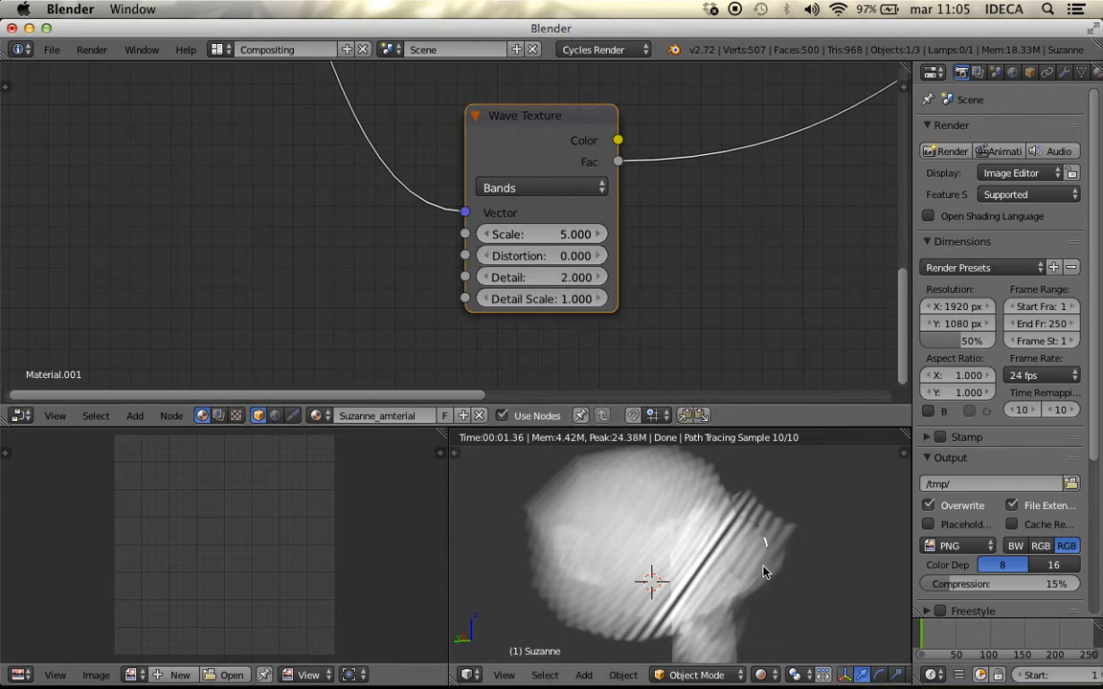
click(556, 234)
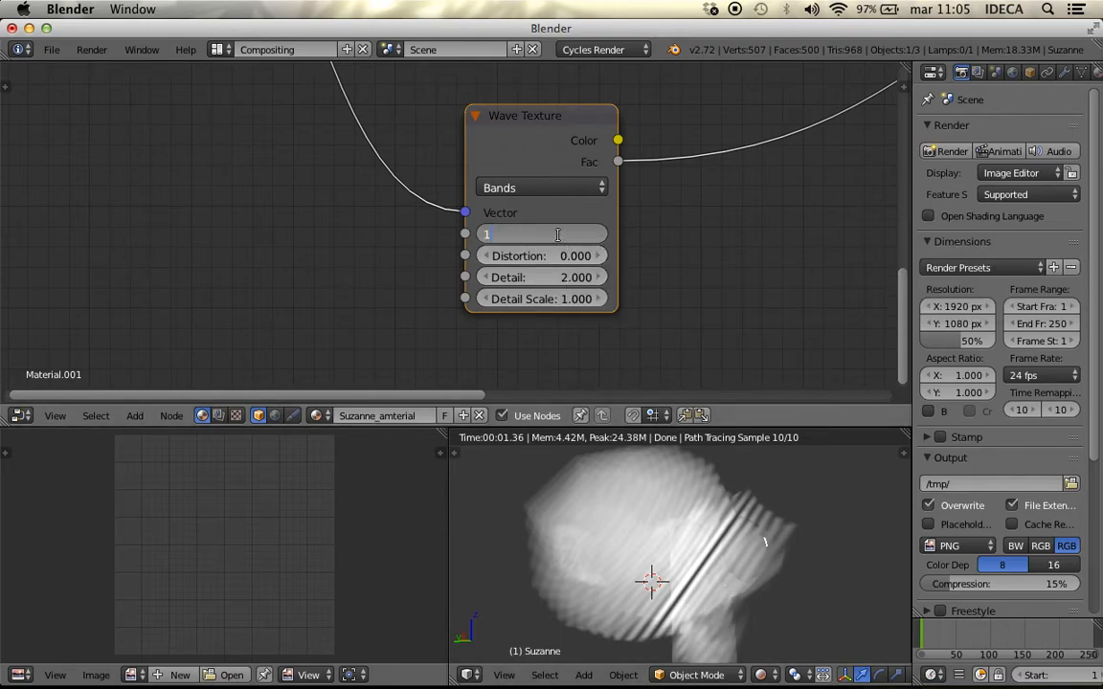
text(1)
key(Return)
middle_drag(685, 497, 758, 545)
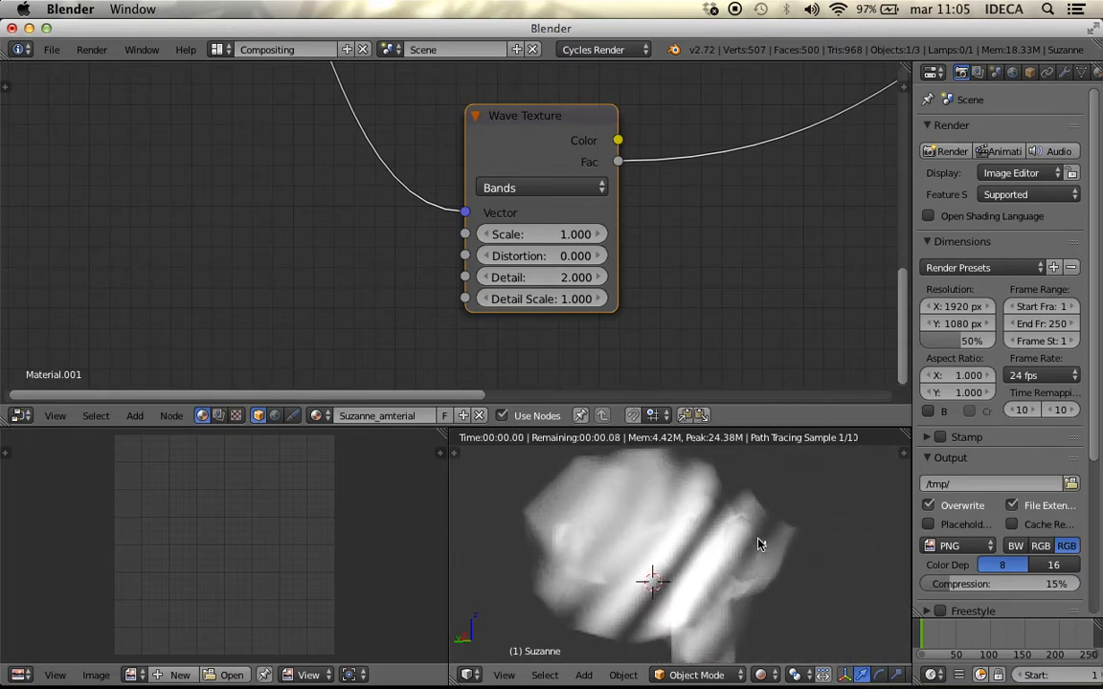
drag(543, 256, 620, 255)
middle_drag(657, 595, 512, 526)
Rearrange the node graph by raising the Emission node, lowering Texture Coordinate, and shifting the Wave Texture node beneath the Math nodes.
scroll(763, 192, down, 2)
scroll(763, 193, down, 2)
scroll(621, 305, down, 3)
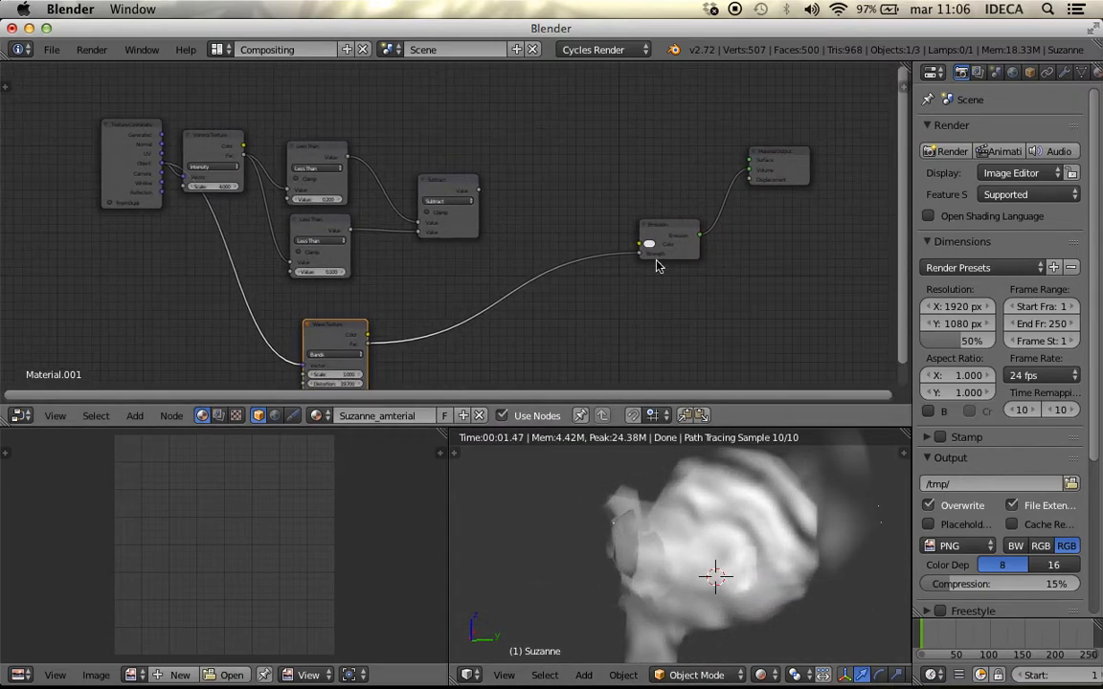
drag(675, 230, 675, 173)
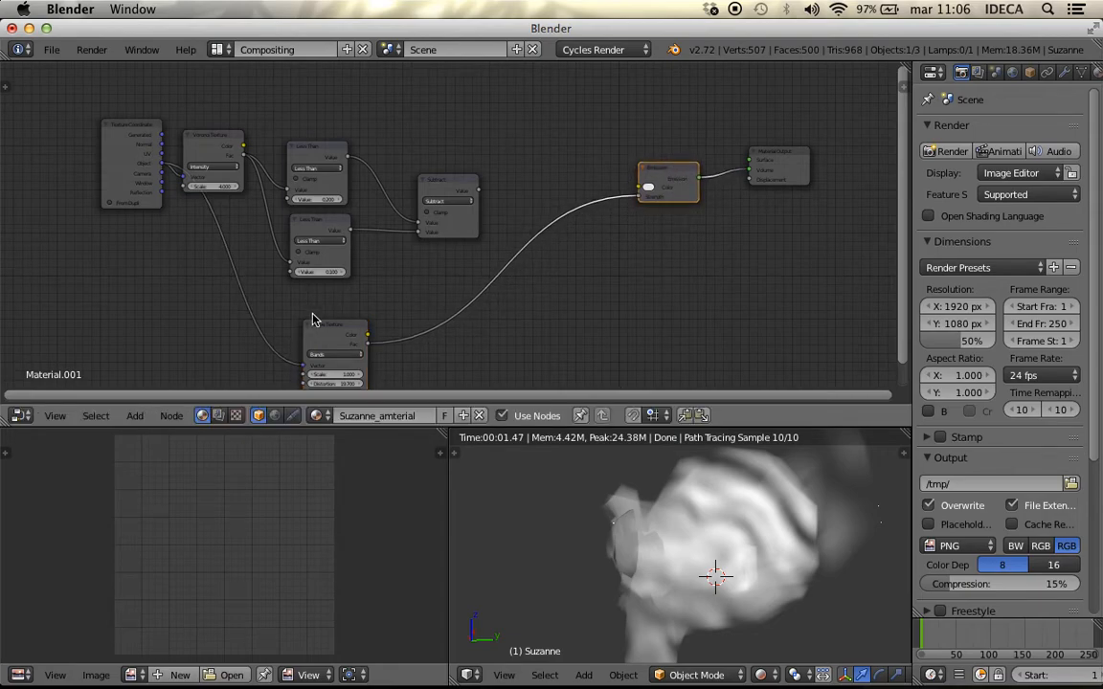
drag(312, 321, 370, 318)
drag(107, 143, 112, 260)
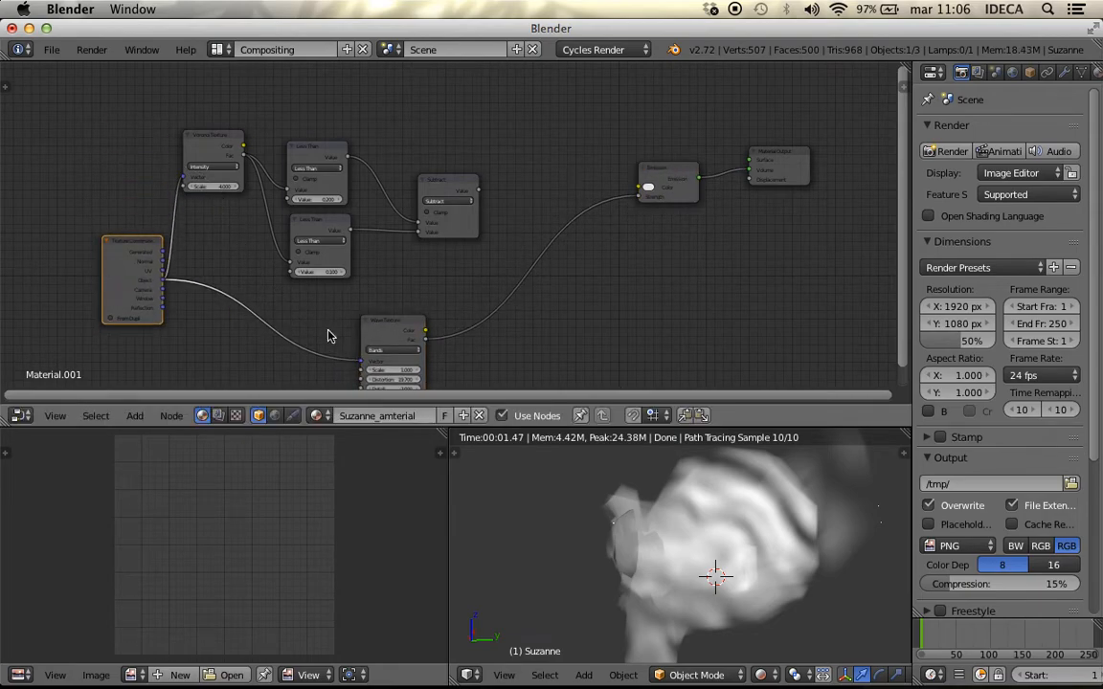
drag(388, 325, 362, 311)
Connect the Subtract node's Value output to the Emission's Strength input.
scroll(469, 237, up, 2)
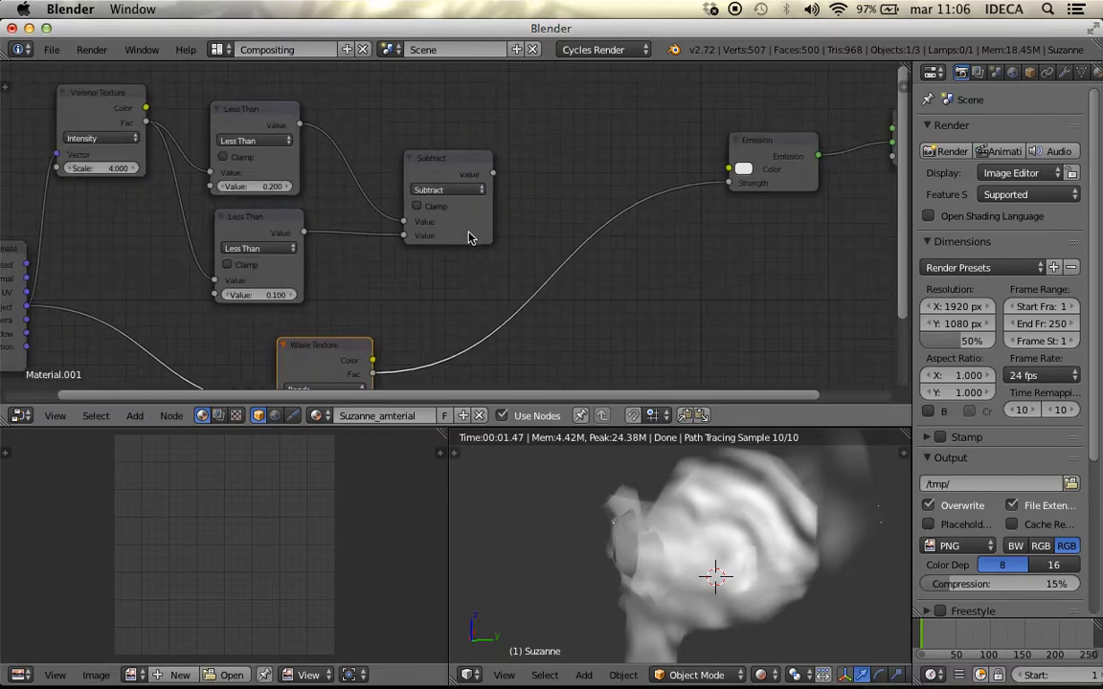
scroll(468, 147, down, 3)
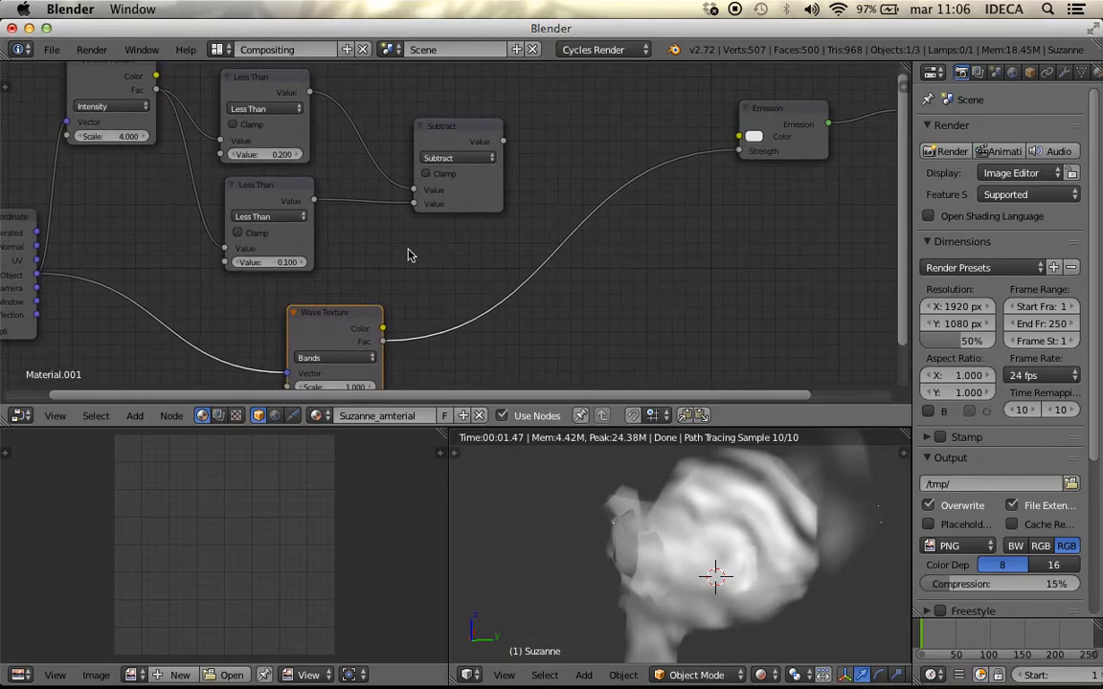
drag(502, 141, 742, 152)
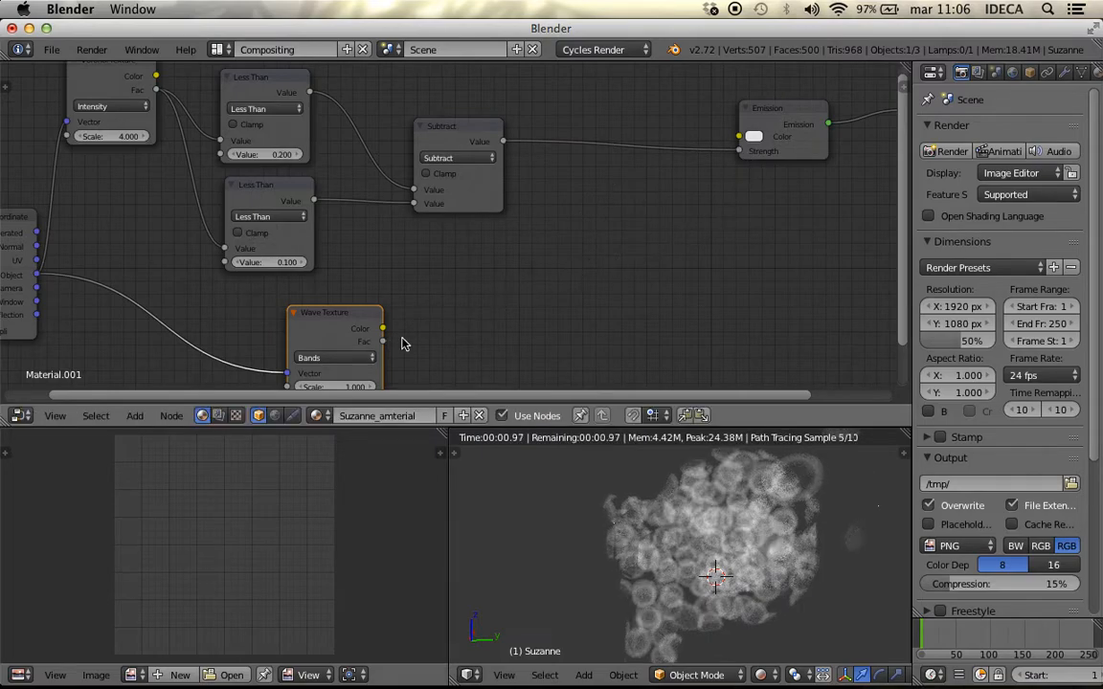
Try a MixRGB node between Subtract and Emission, with the Wave Texture's Fac output connected to Color2.
key(shift+a)
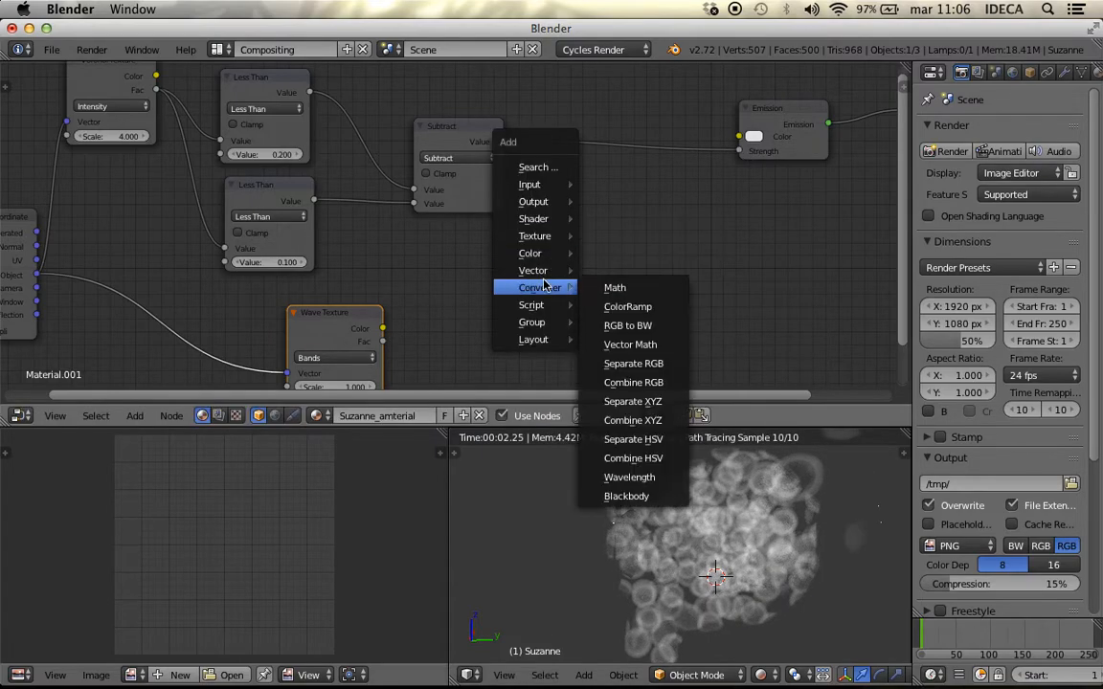
mouse_move(540, 271)
mouse_move(513, 288)
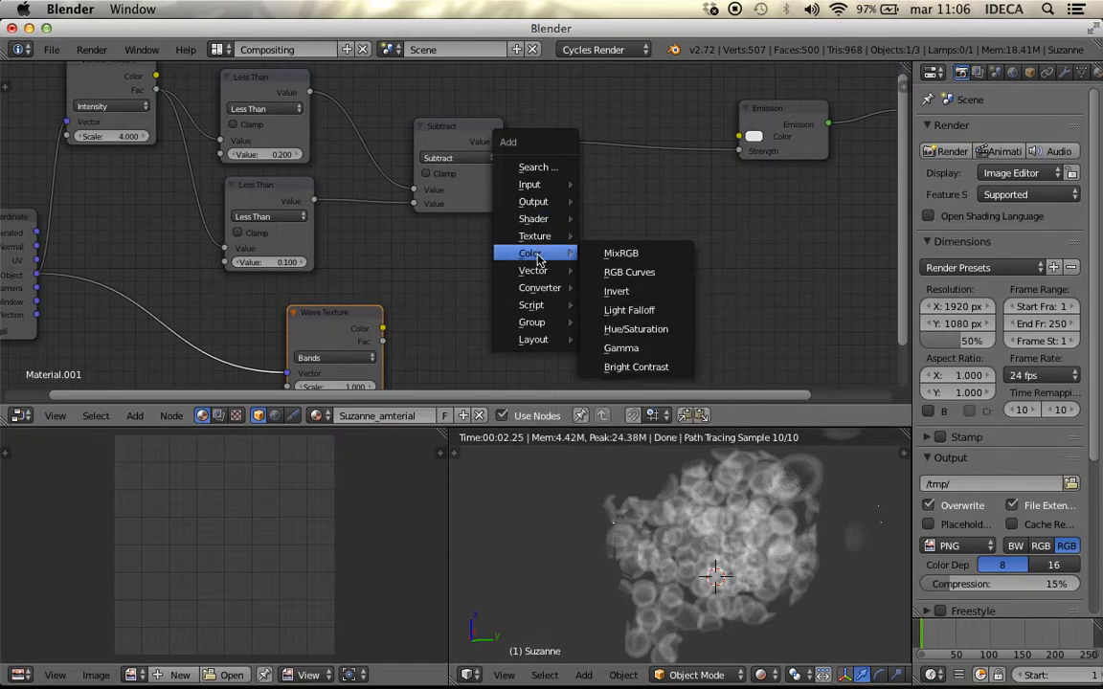
click(620, 253)
click(516, 119)
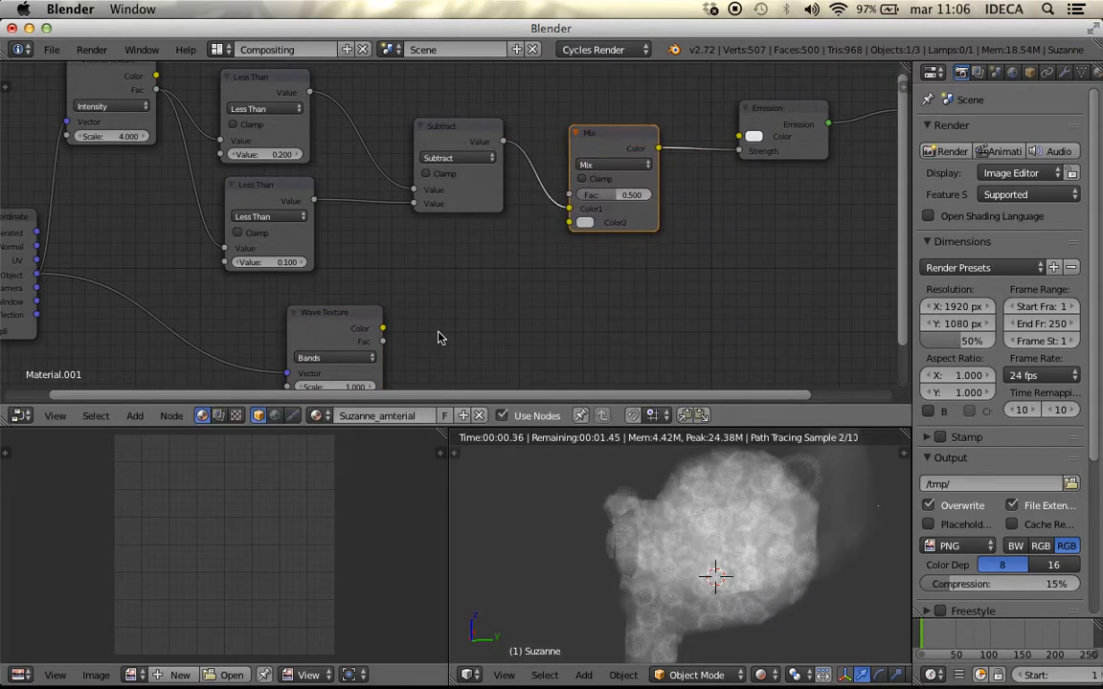
drag(383, 342, 642, 197)
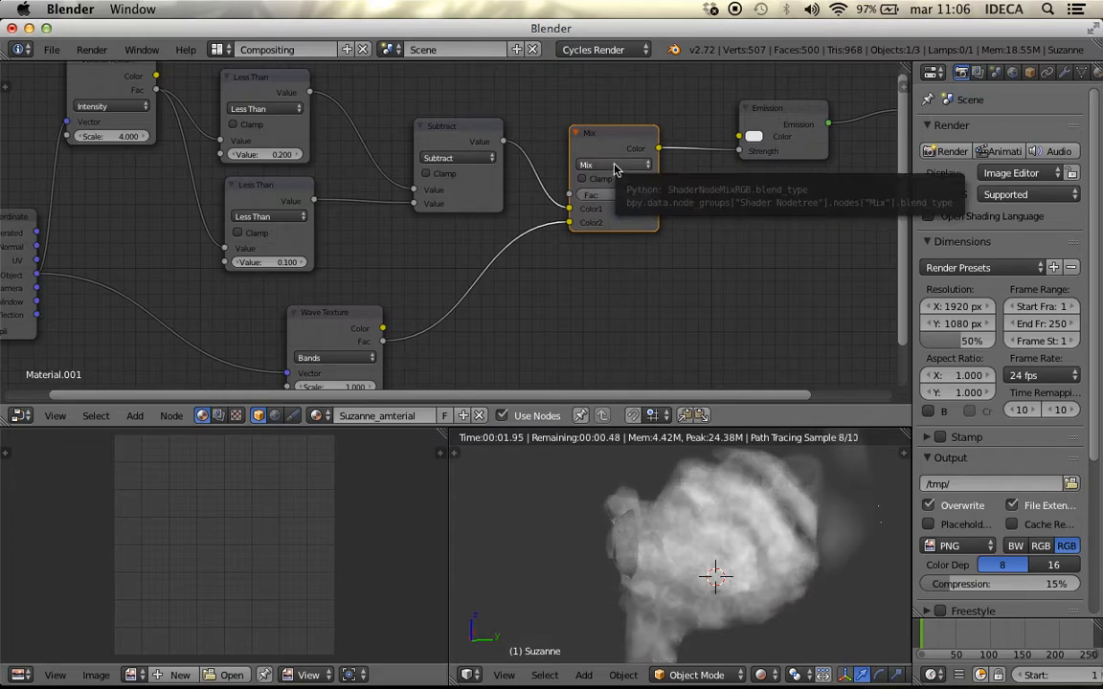
Try the Multiply and Overlay blend types on the Mix node with Fac 0.618, and delete the node.
click(615, 165)
click(601, 206)
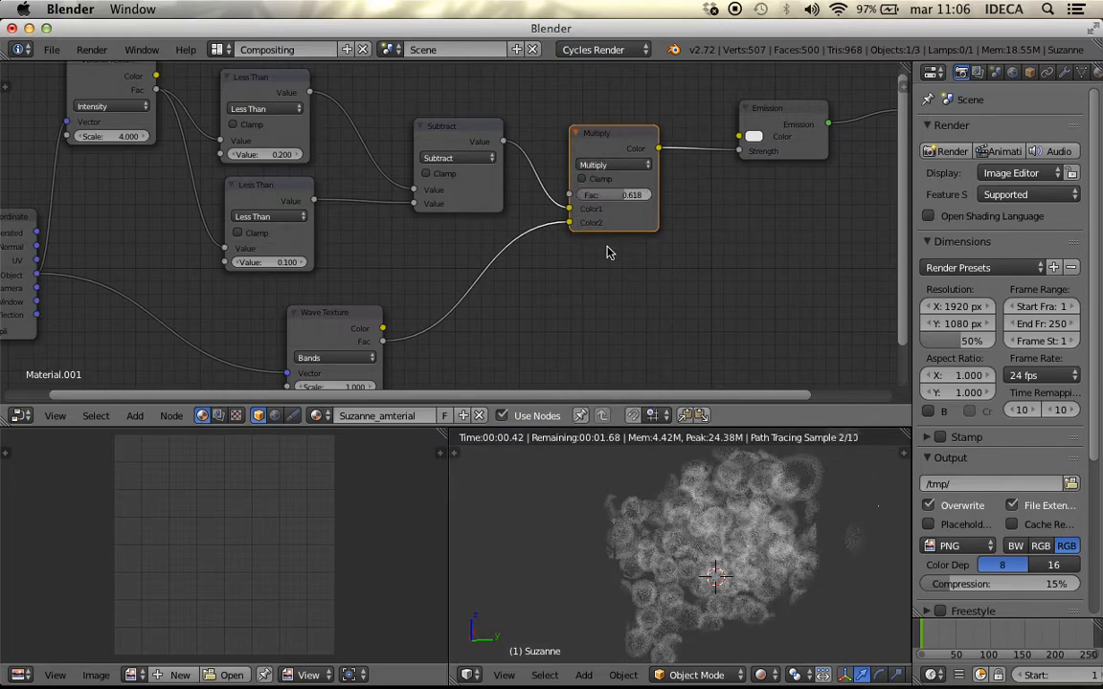
click(613, 169)
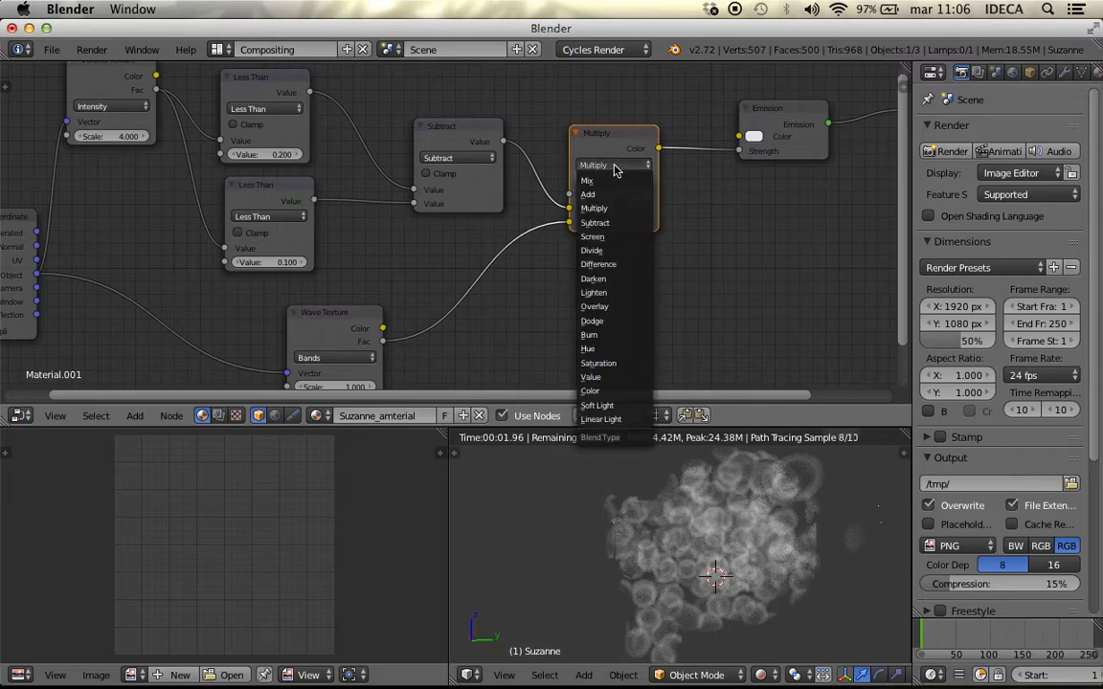
click(607, 307)
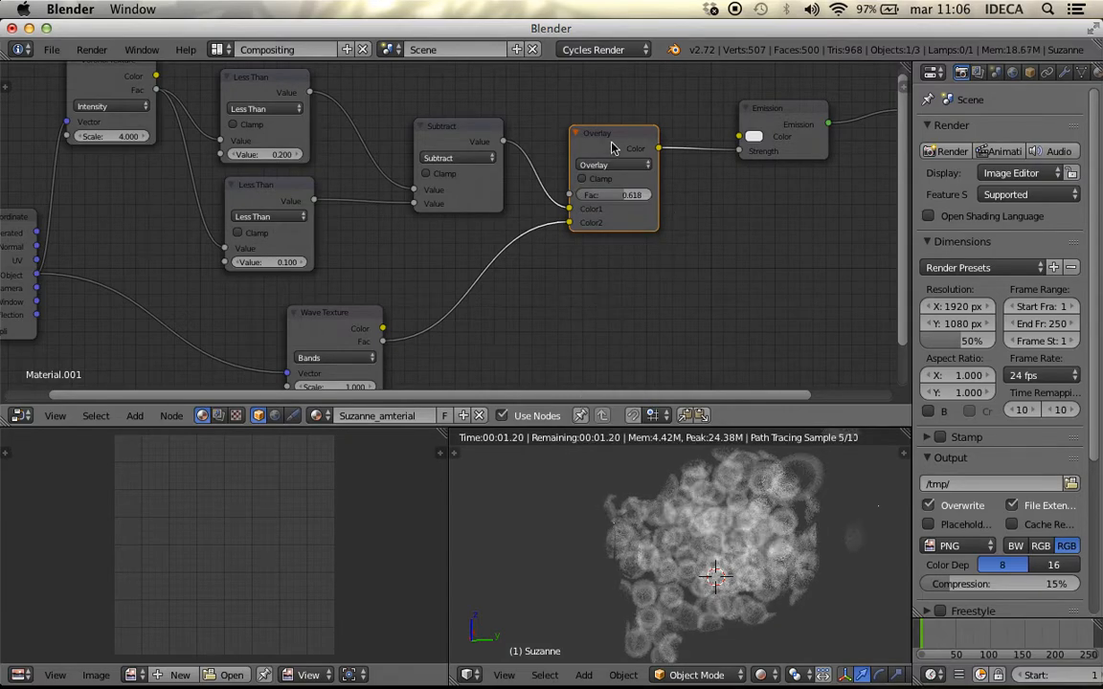
key(x)
Insert a Math node between Subtract and Emission and inspect the monkey's volume from different angles.
key(shift+a)
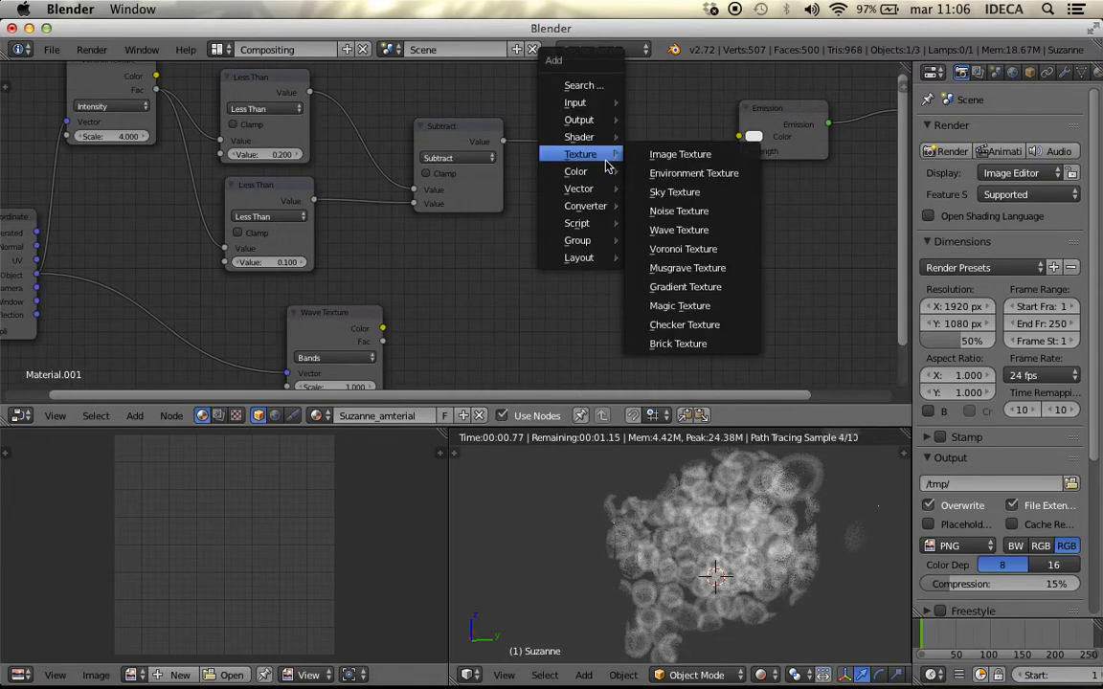
mouse_move(602, 209)
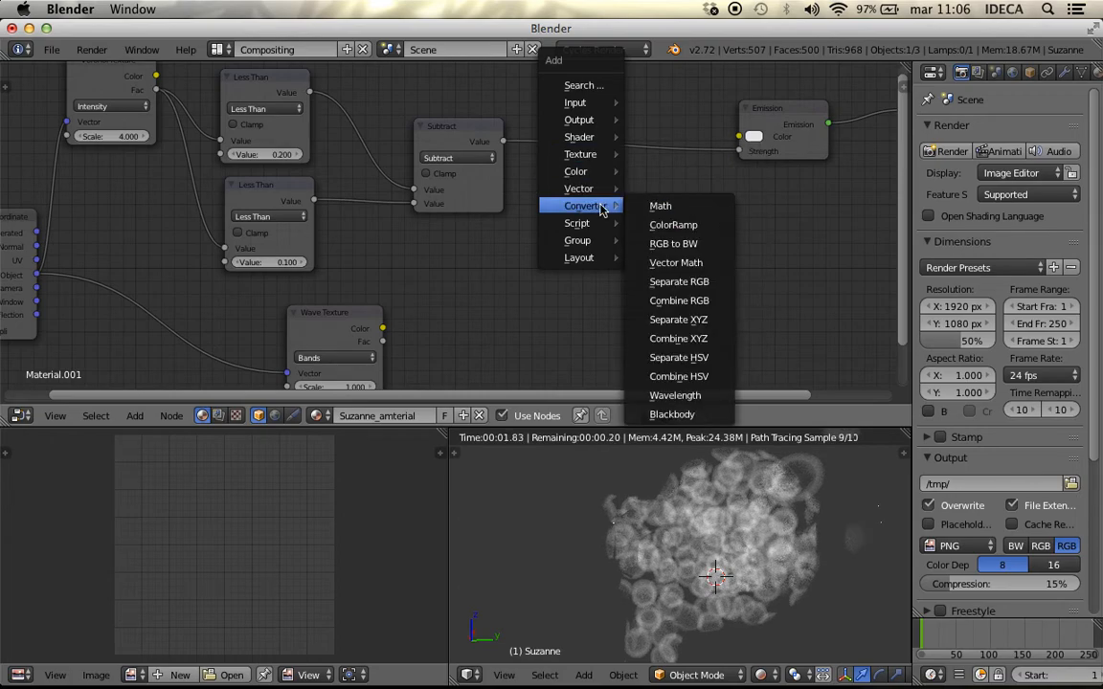
click(695, 210)
click(553, 143)
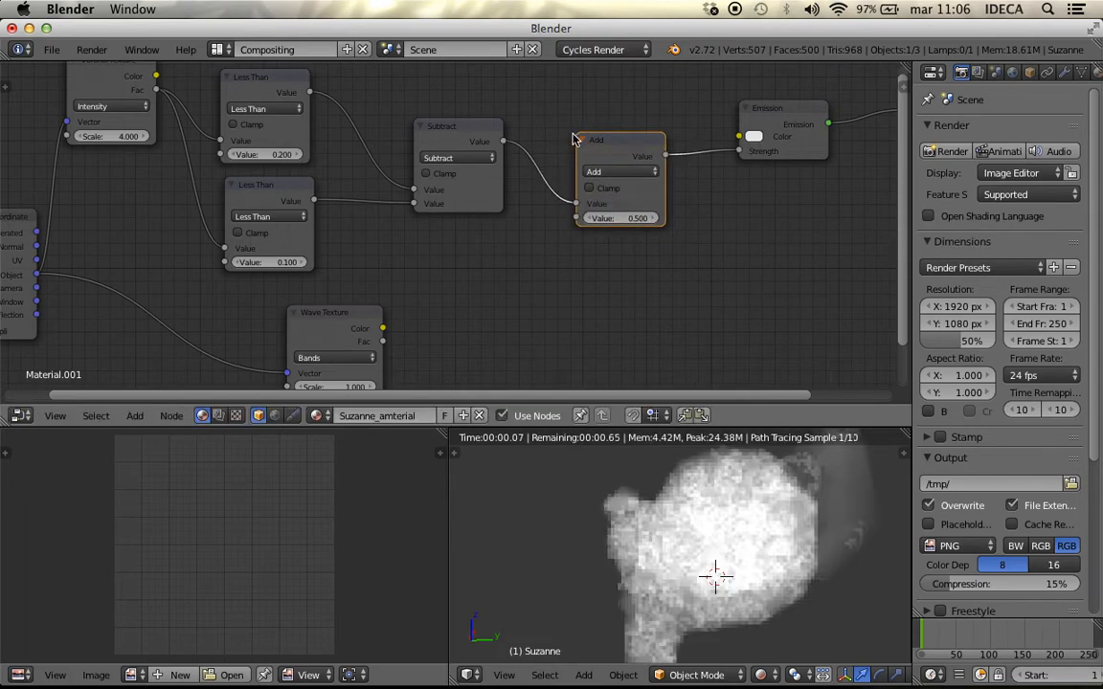
scroll(478, 213, up, 1)
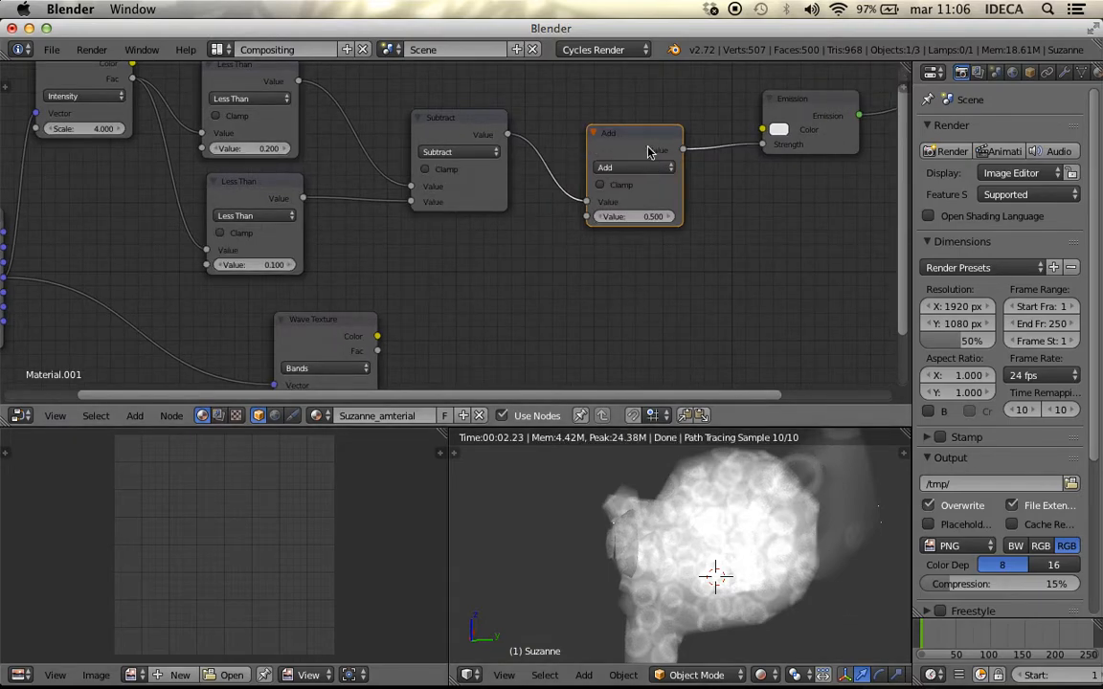
middle_drag(788, 577, 729, 587)
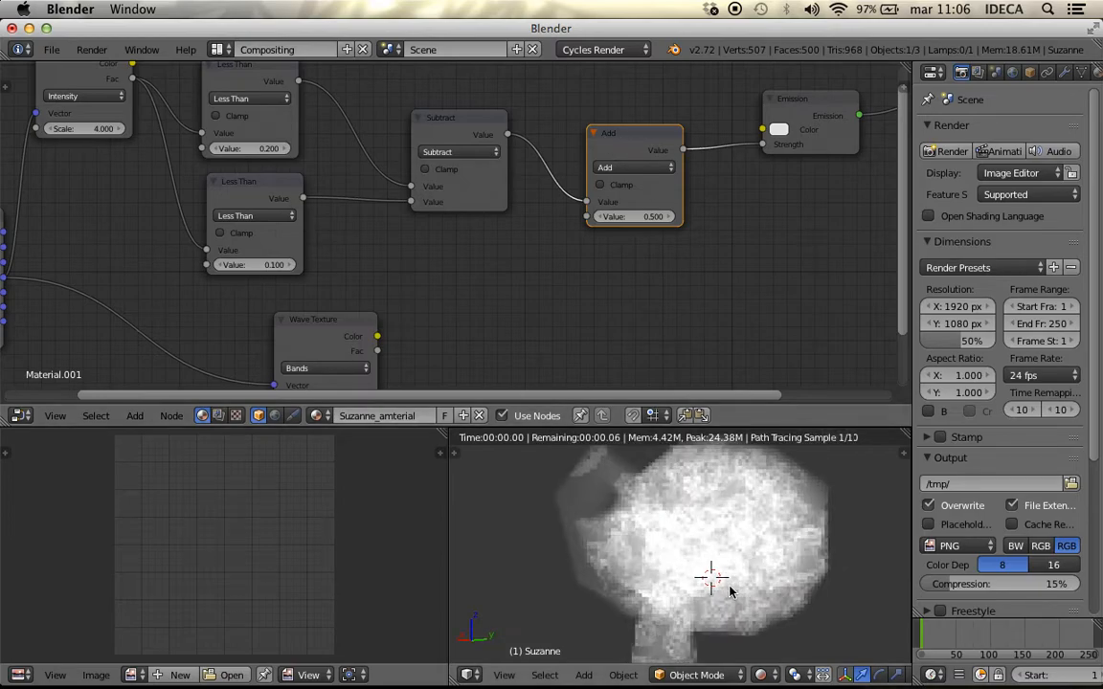
middle_drag(623, 332, 586, 323)
middle_drag(615, 567, 780, 575)
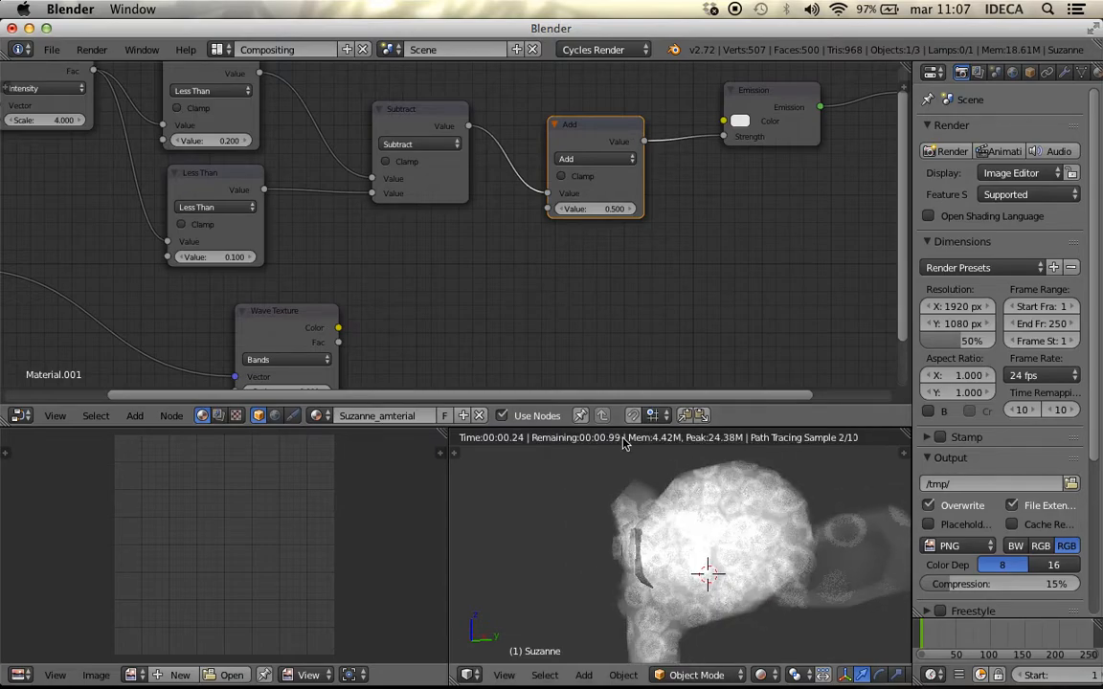
Connect the Wave Texture's Fac output to the Add node's second Value input and inspect the volume up close.
scroll(532, 282, up, 1)
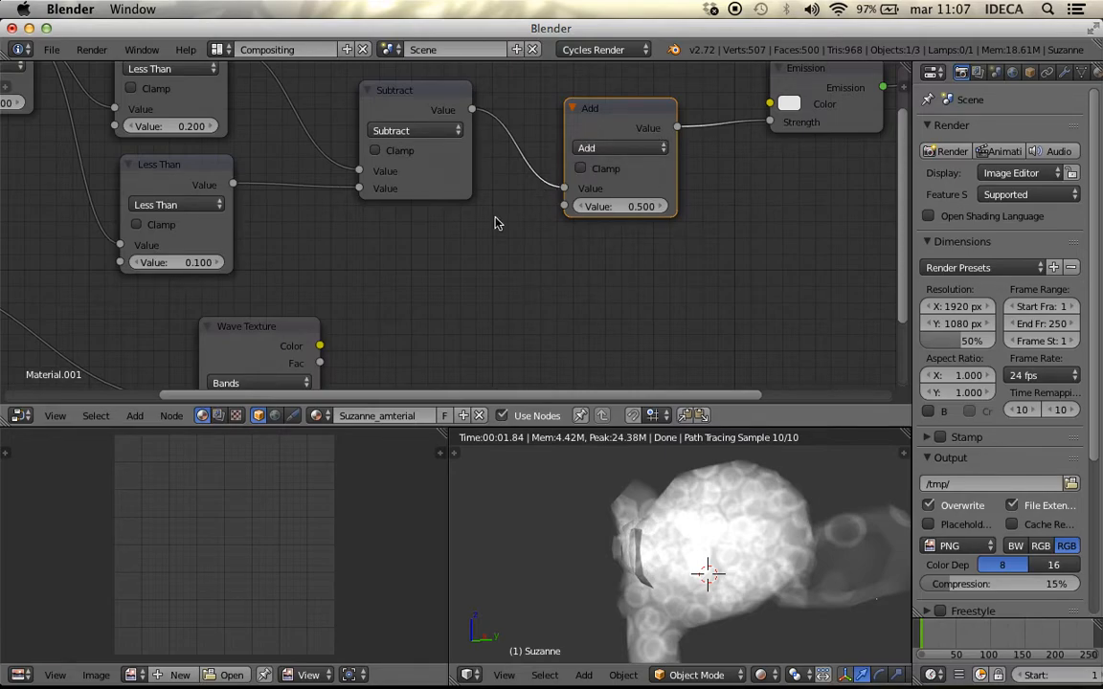
middle_drag(489, 220, 509, 206)
drag(340, 348, 584, 191)
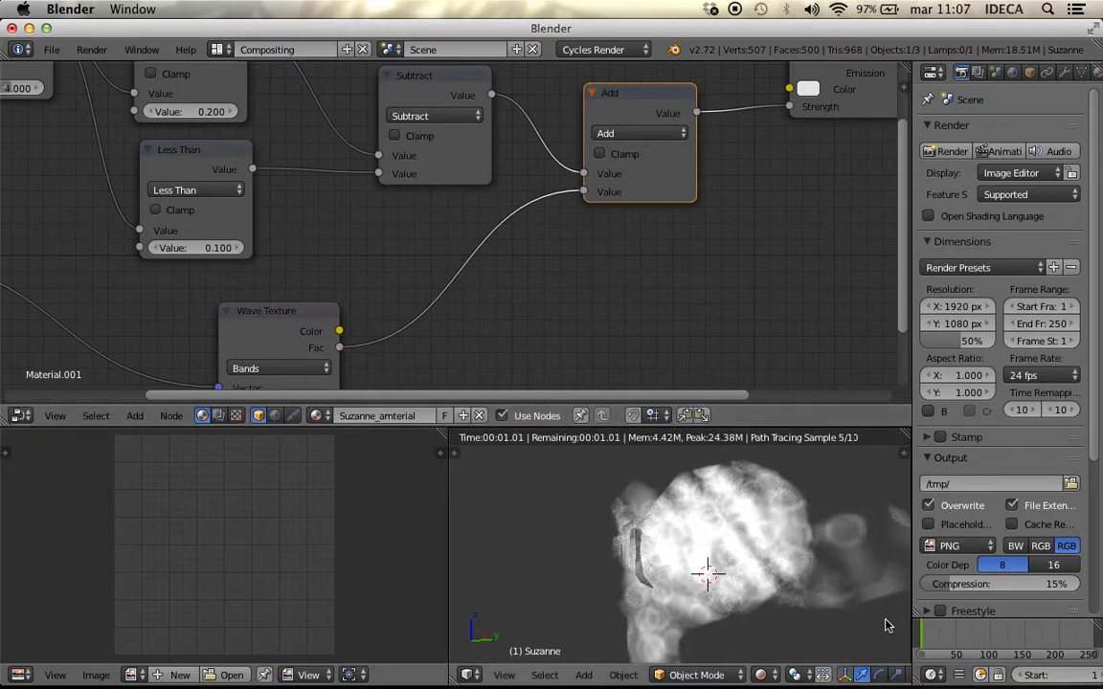
scroll(797, 579, up, 3)
middle_drag(752, 576, 805, 564)
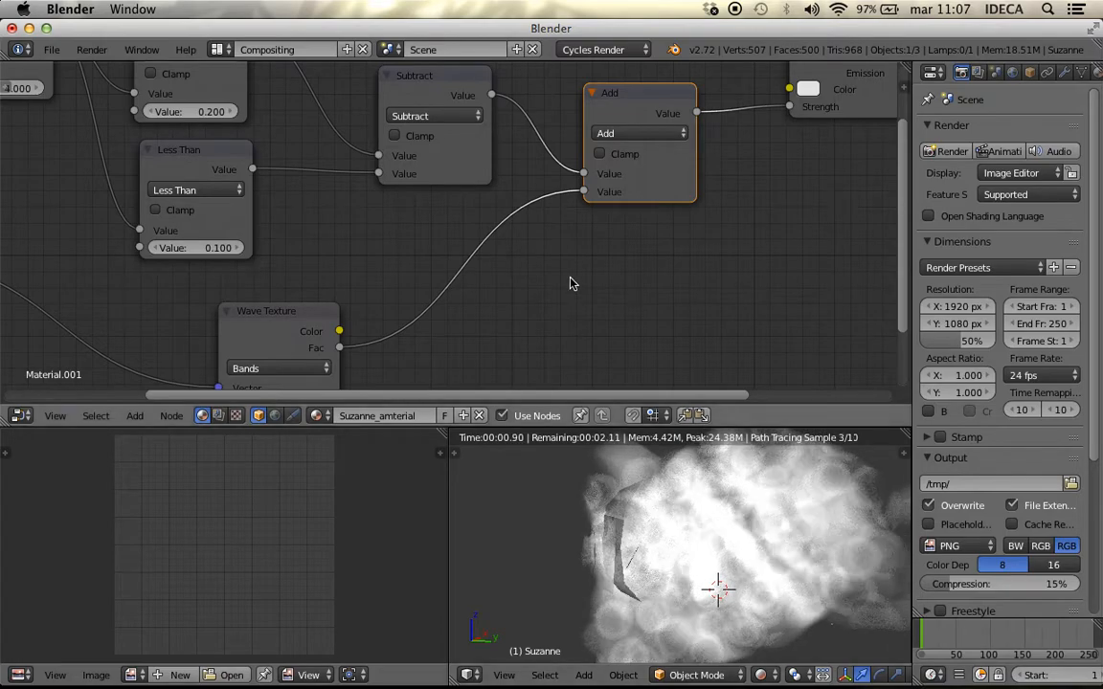
Try the Multiply operation on the Add node and inspect the volume at different distances.
click(622, 133)
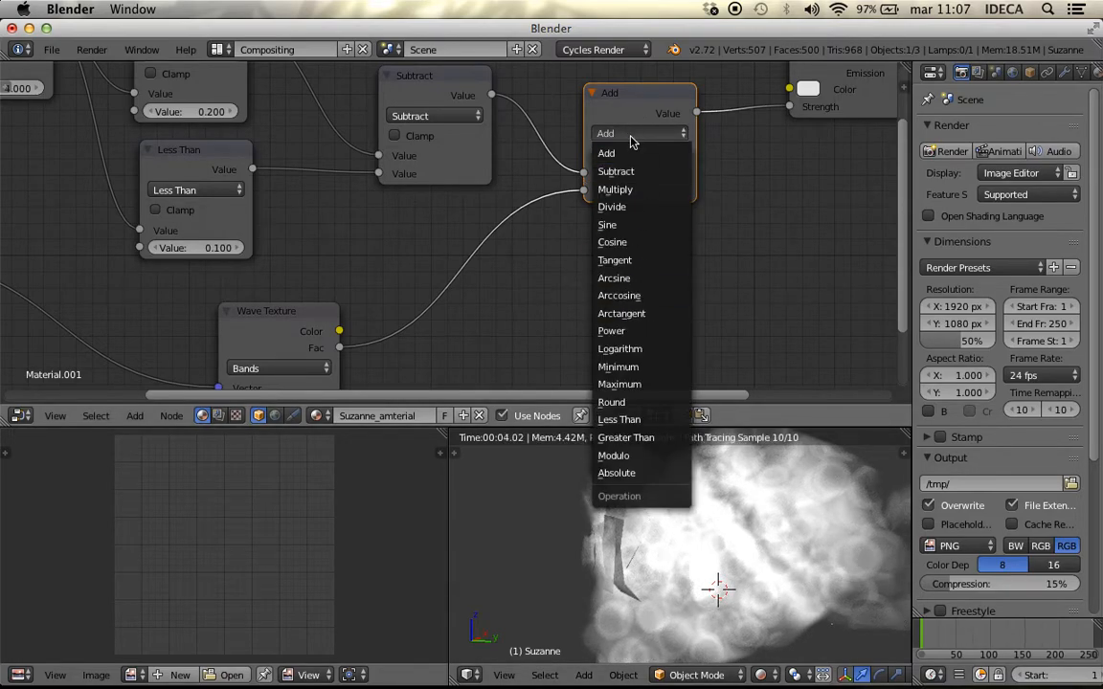
click(620, 190)
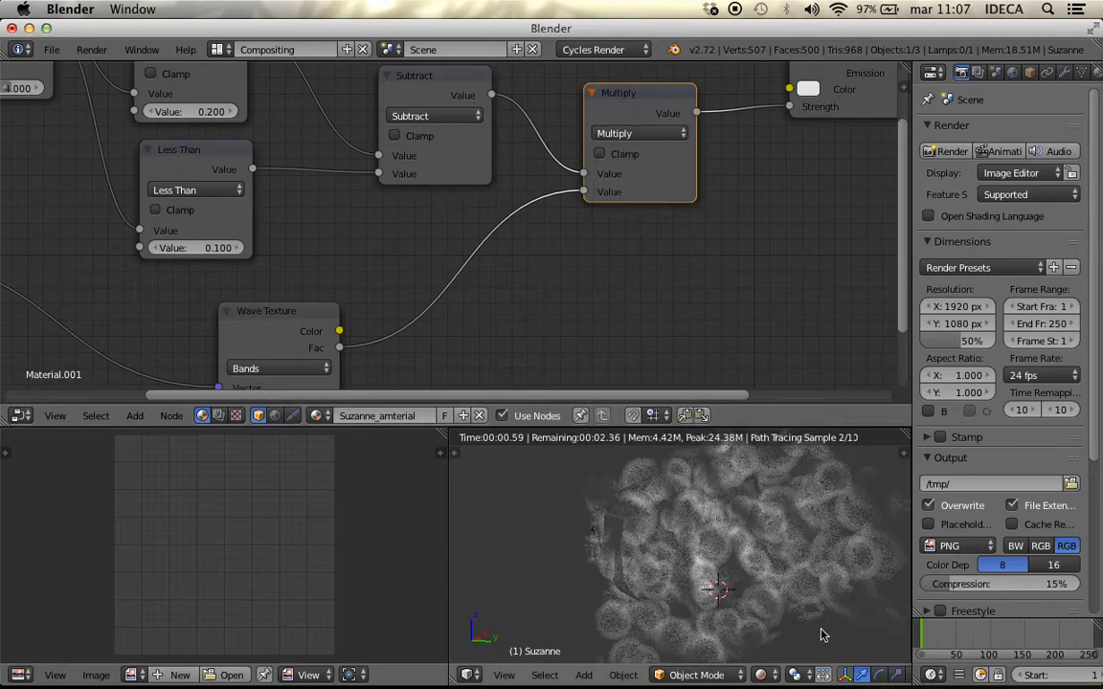
scroll(778, 586, up, 1)
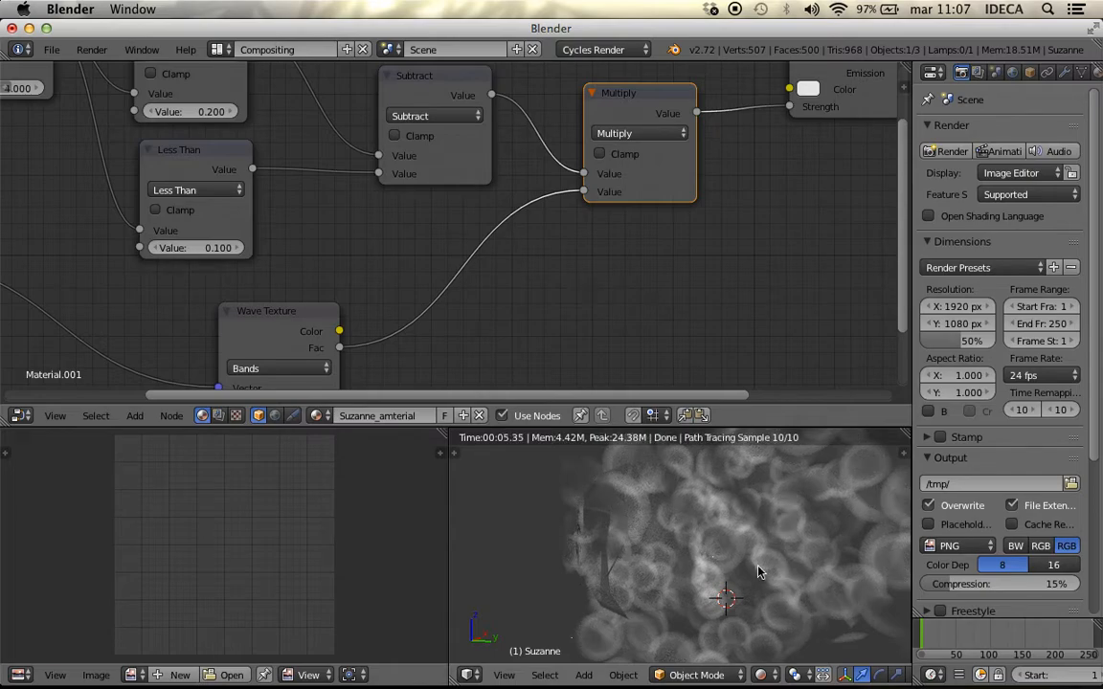
scroll(701, 578, down, 4)
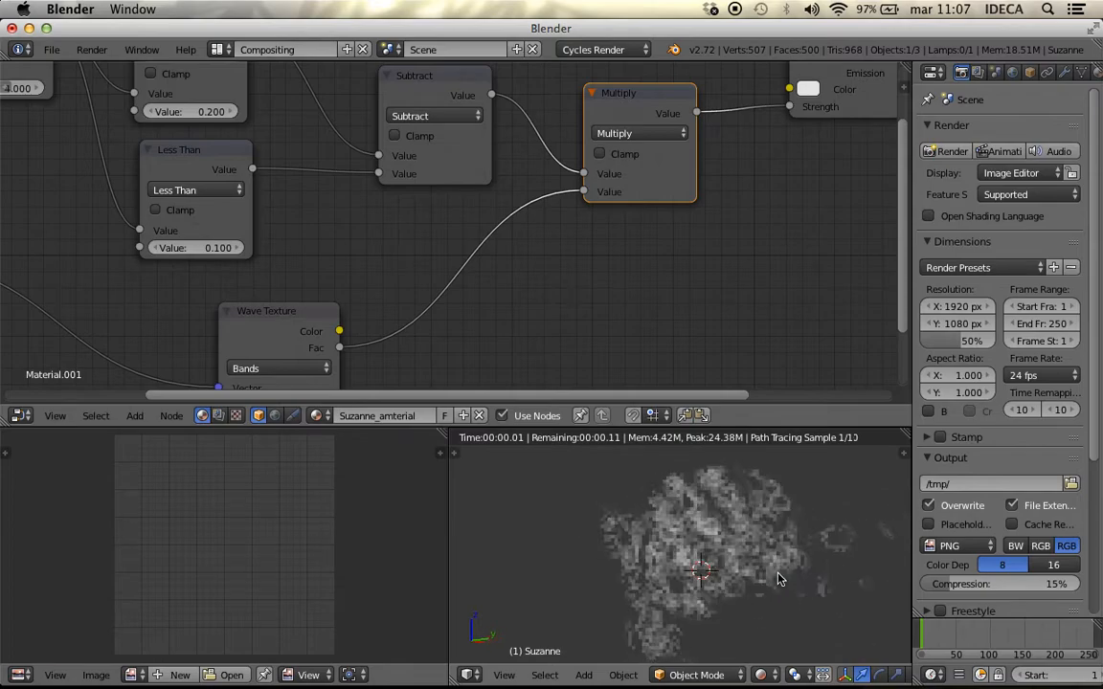
scroll(749, 577, up, 4)
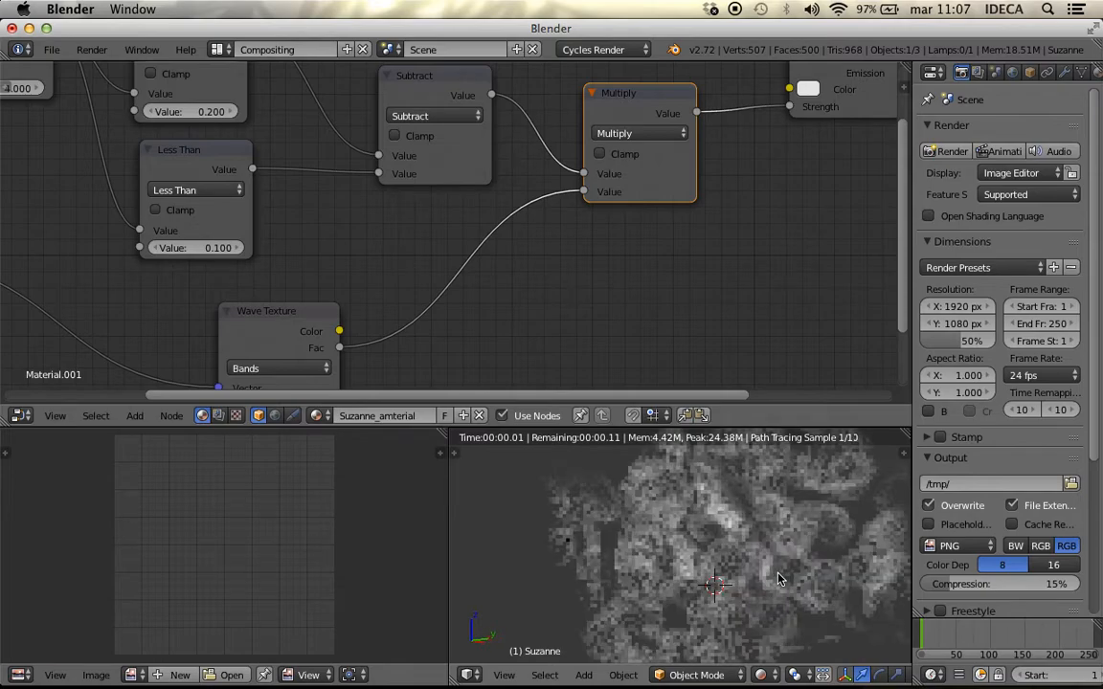
Change the operation of the Math node feeding the Emission's Strength to Divide and inspect the whole volume.
click(618, 135)
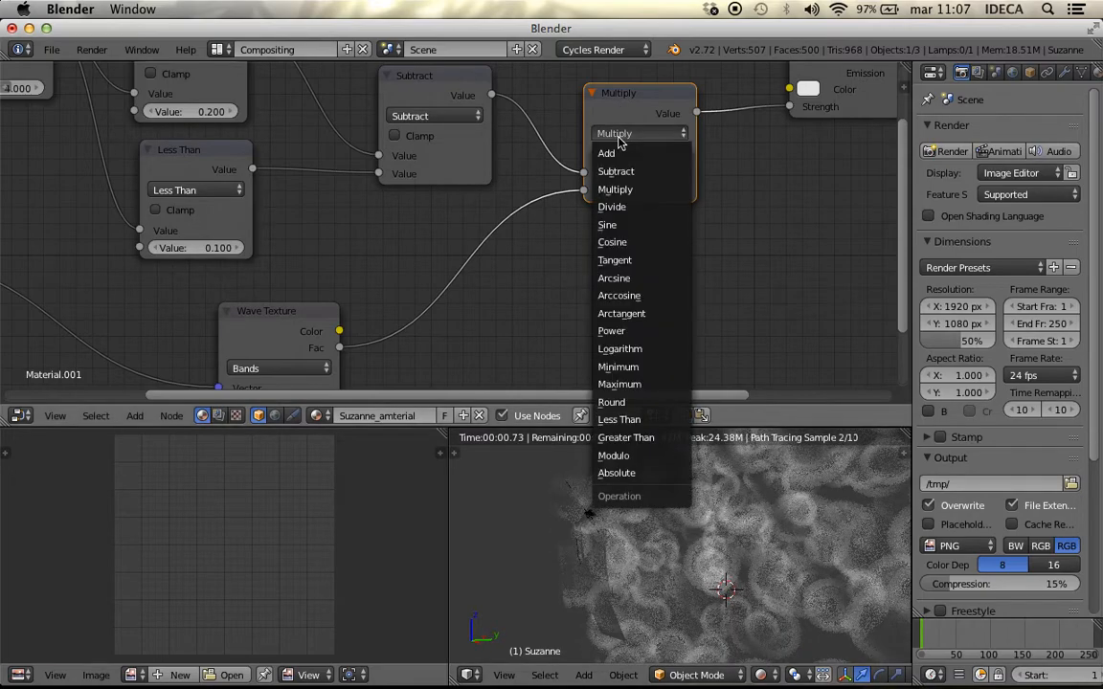
click(612, 207)
scroll(722, 549, down, 2)
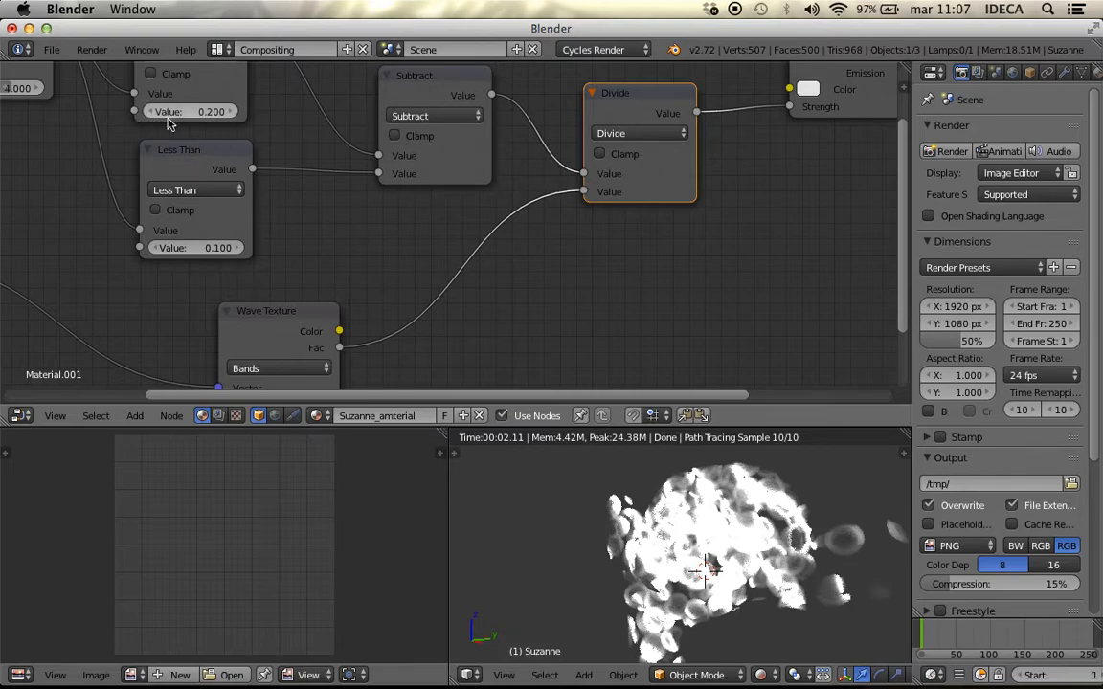
scroll(322, 346, down, 3)
middle_drag(329, 381, 369, 354)
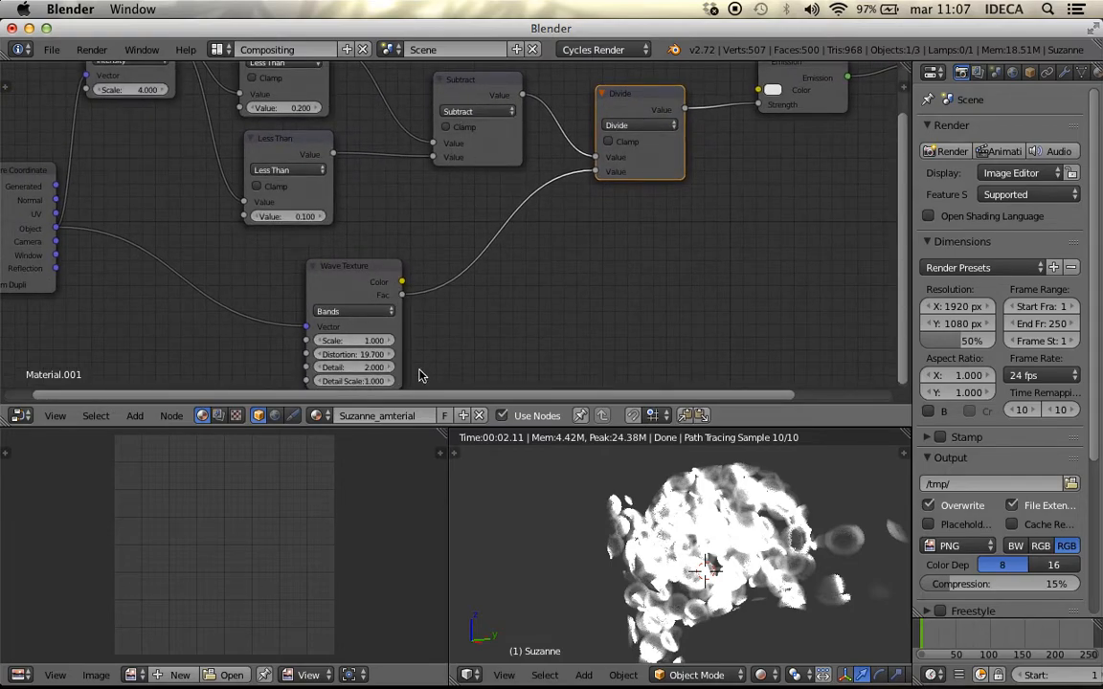
scroll(578, 238, up, 1)
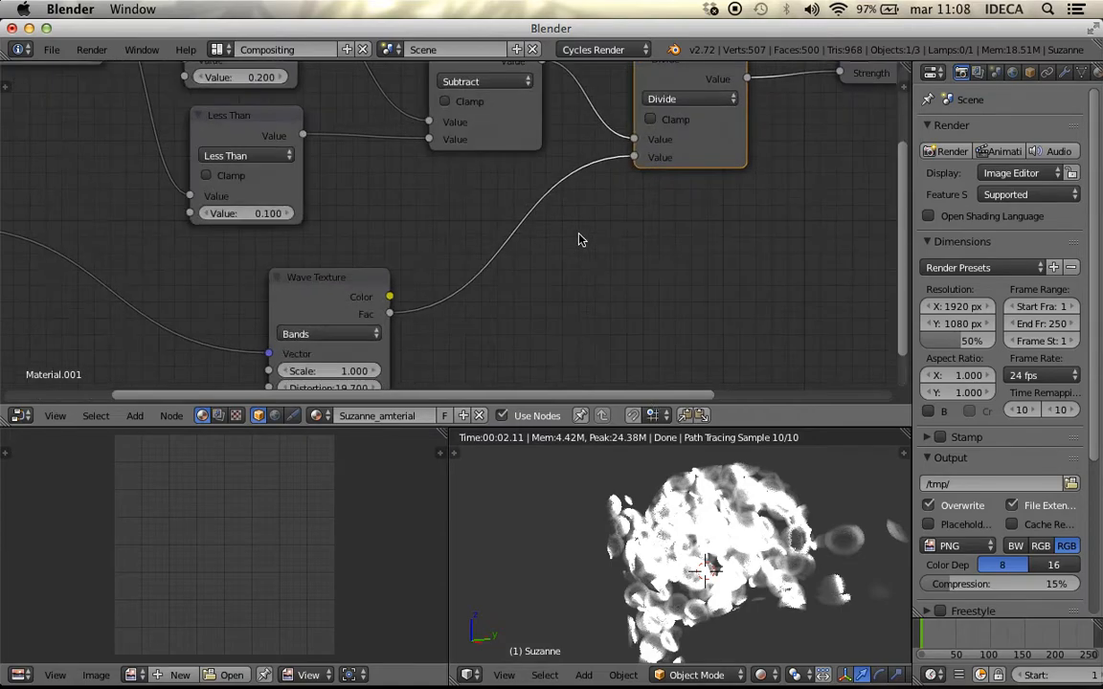
Try a Wave Texture Scale of 0.5 and inspect the volume up close and from further away.
scroll(578, 240, up, 1)
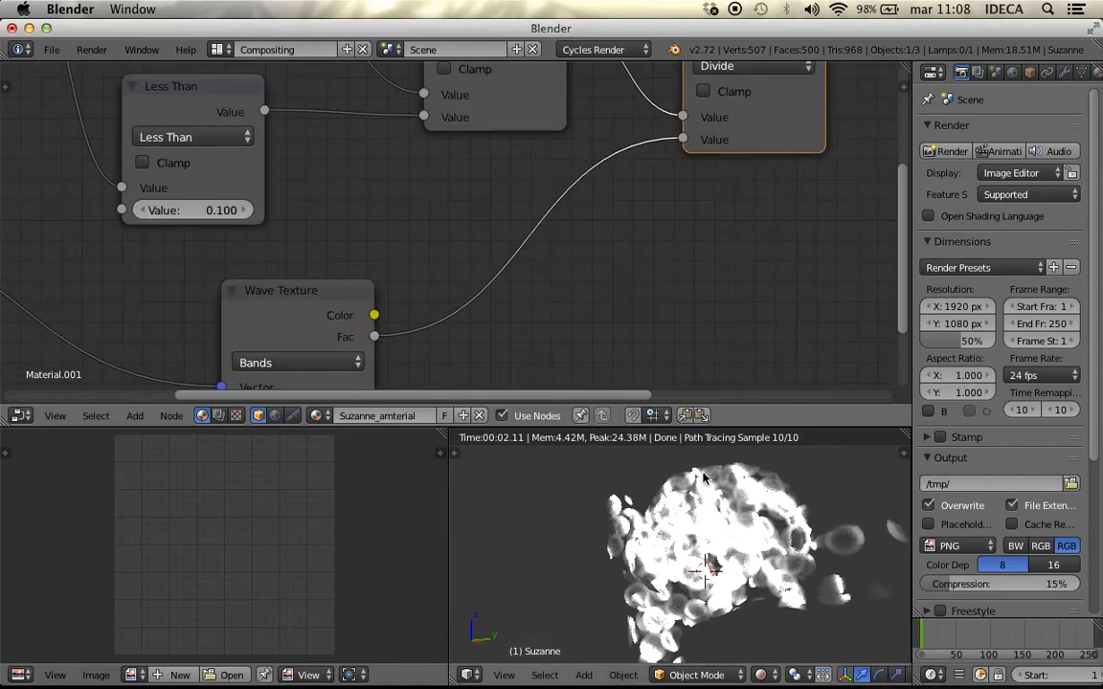
scroll(710, 479, up, 1)
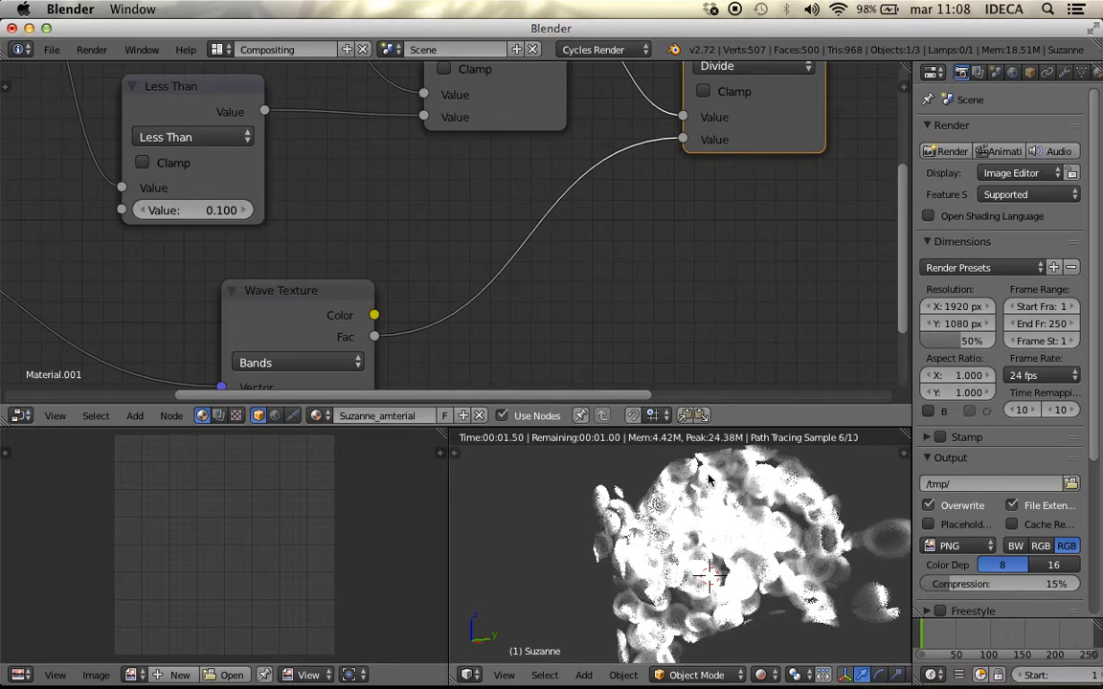
scroll(733, 502, up, 1)
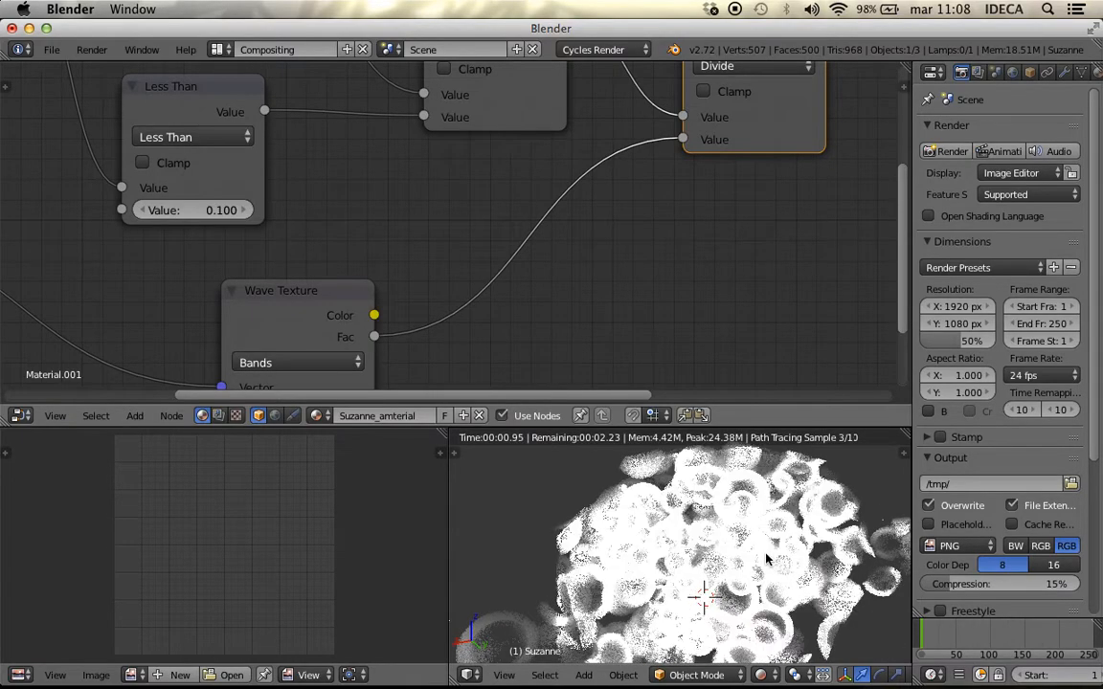
scroll(713, 273, down, 1)
middle_drag(707, 278, 699, 131)
scroll(517, 149, up, 3)
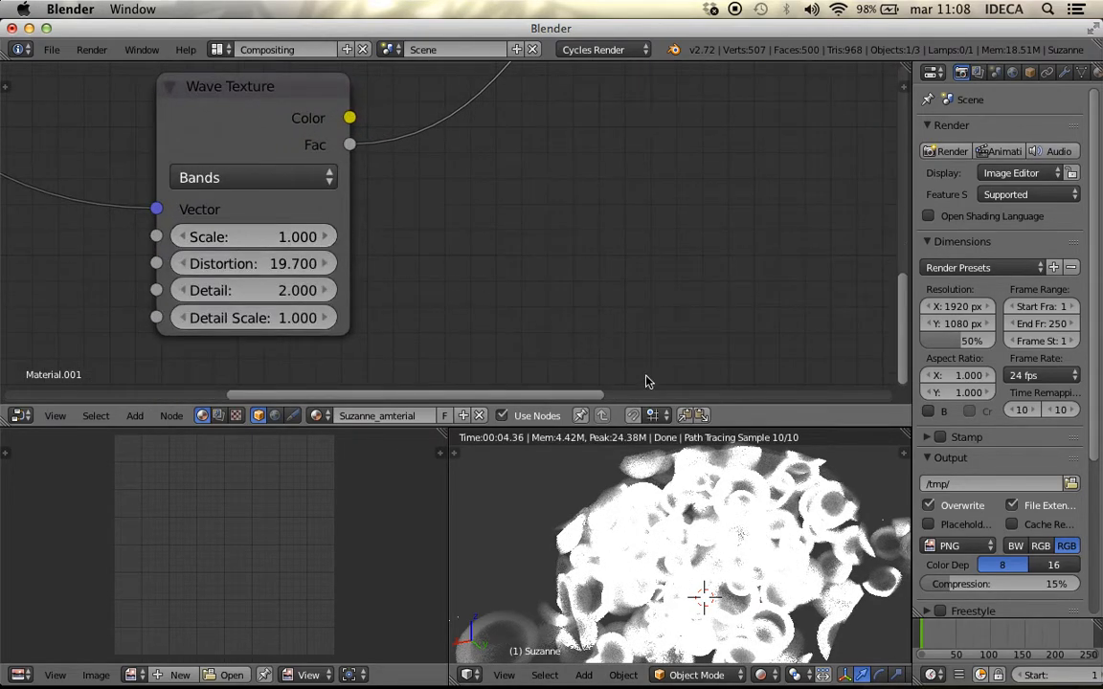
click(265, 238)
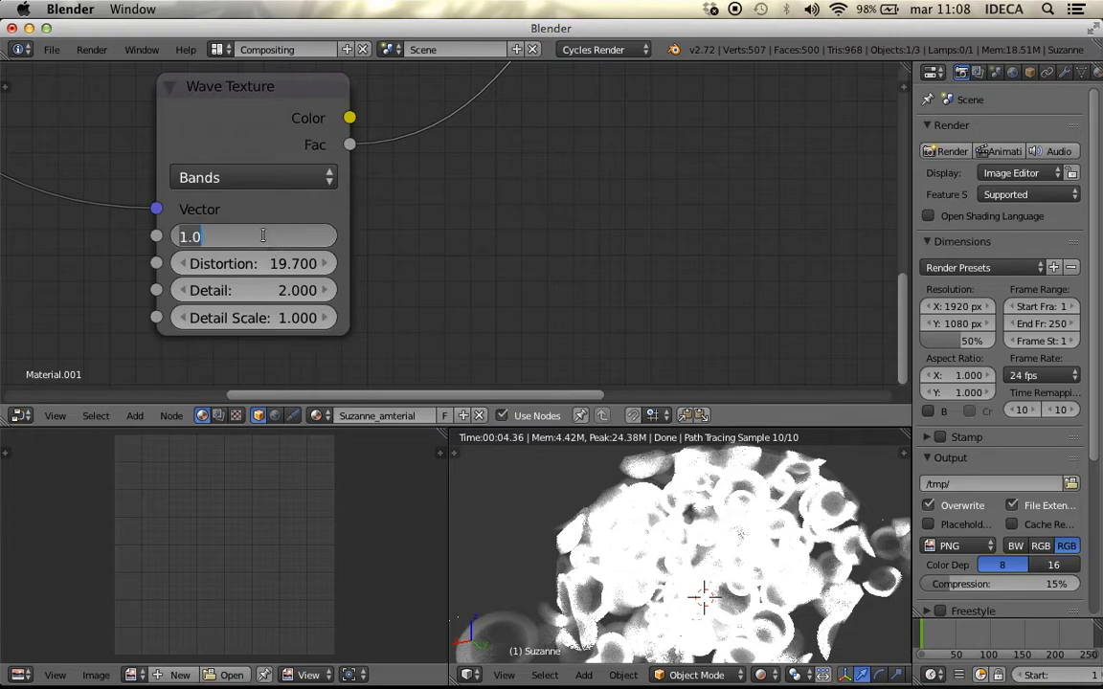
text(.5)
key(Return)
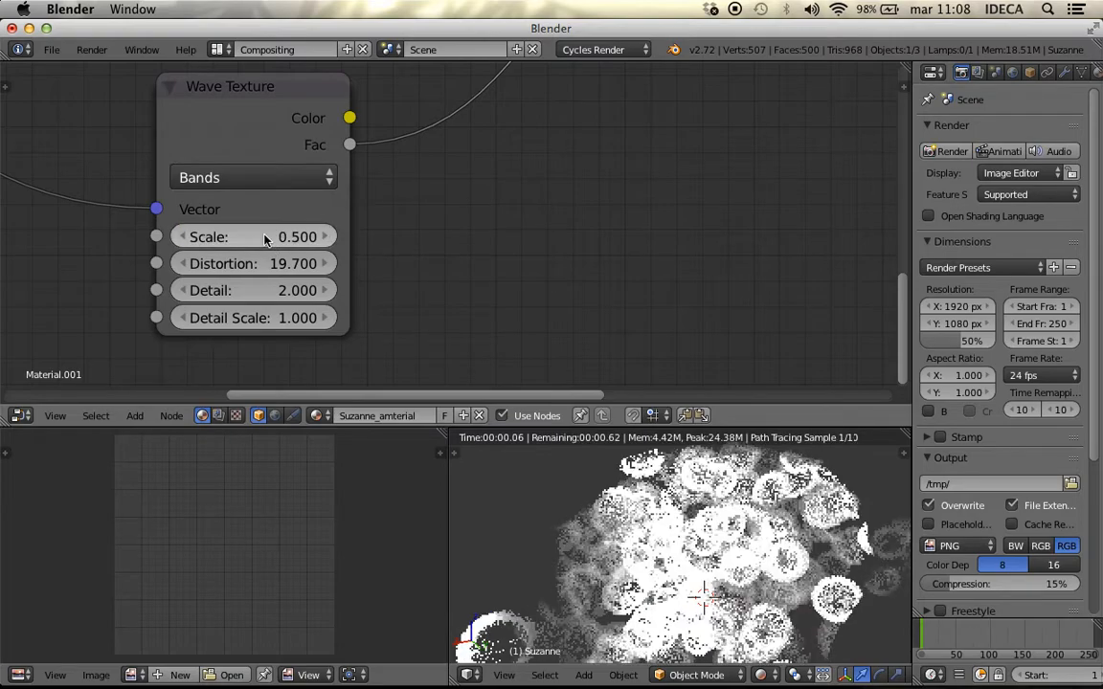
scroll(699, 529, down, 3)
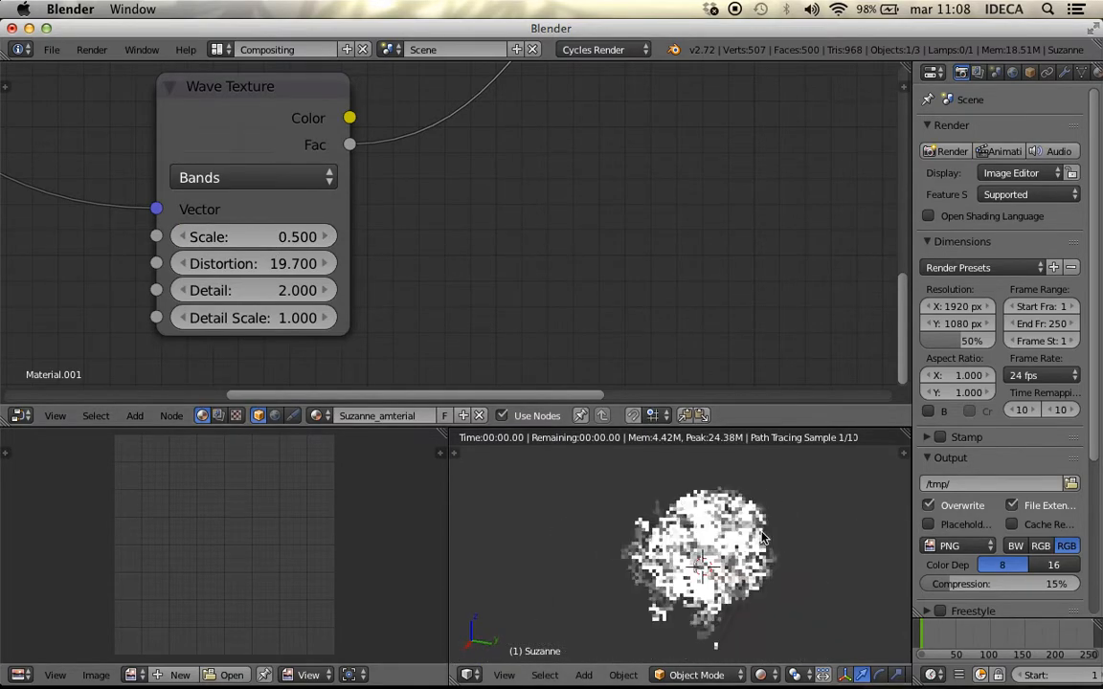
Set the Wave Texture's Scale to 2 and inspect the monkey's volume up close.
click(246, 237)
text(2)
key(Return)
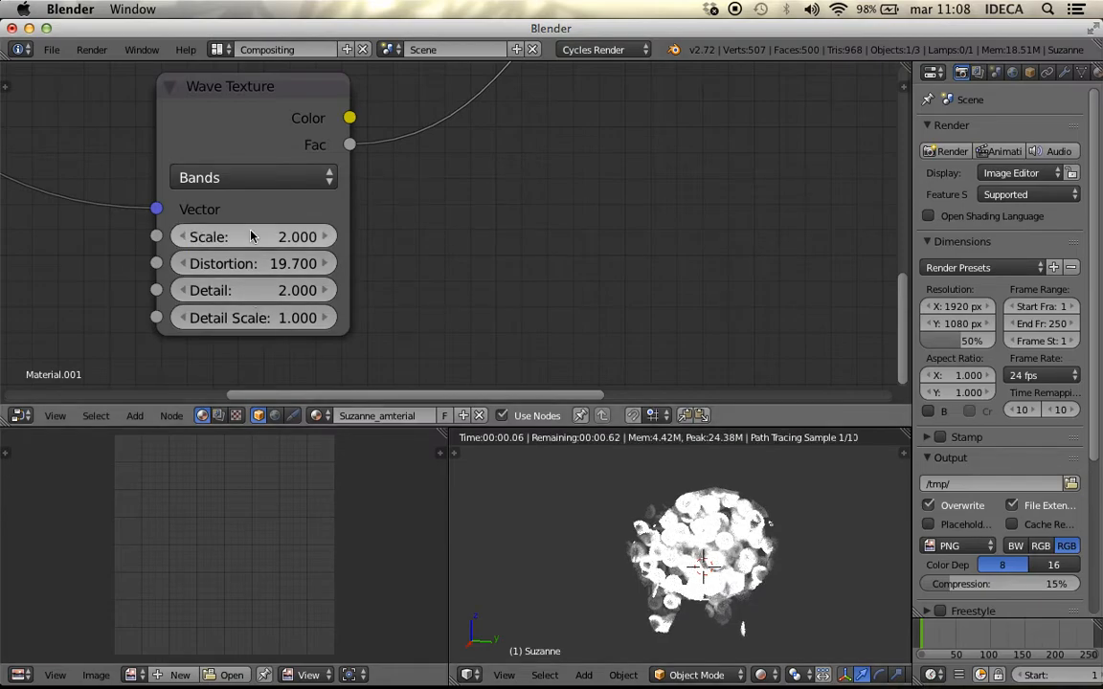
scroll(670, 581, up, 5)
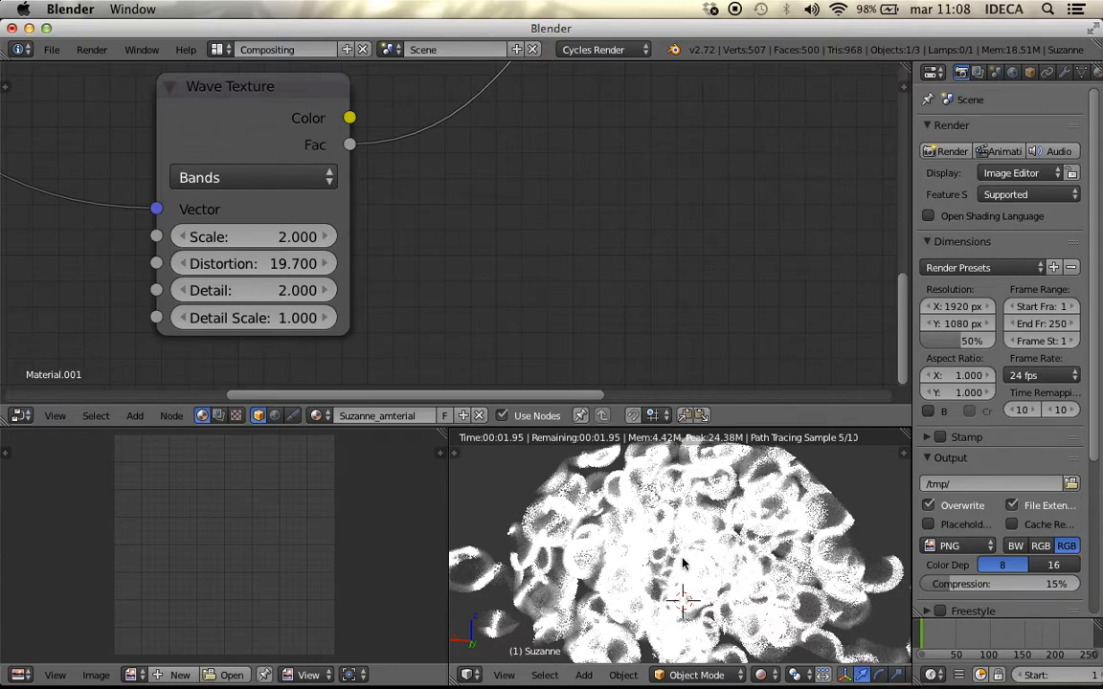
shift+middle_drag(683, 568, 683, 542)
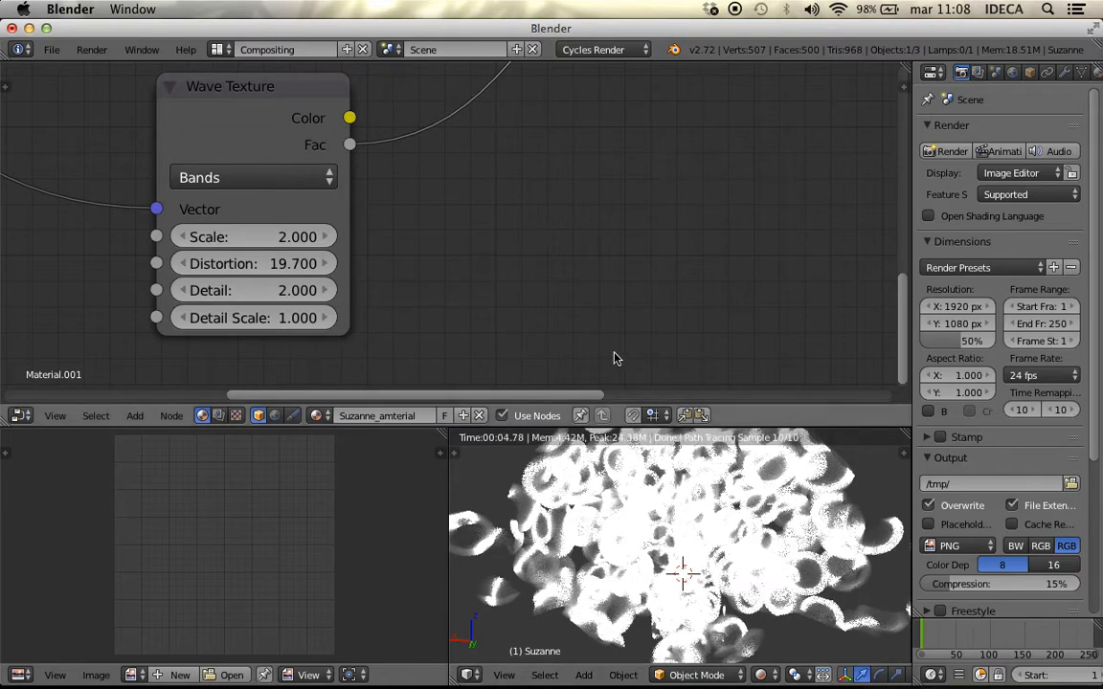
Tint the Emission node's Color a pale yellowish green.
scroll(776, 345, down, 5)
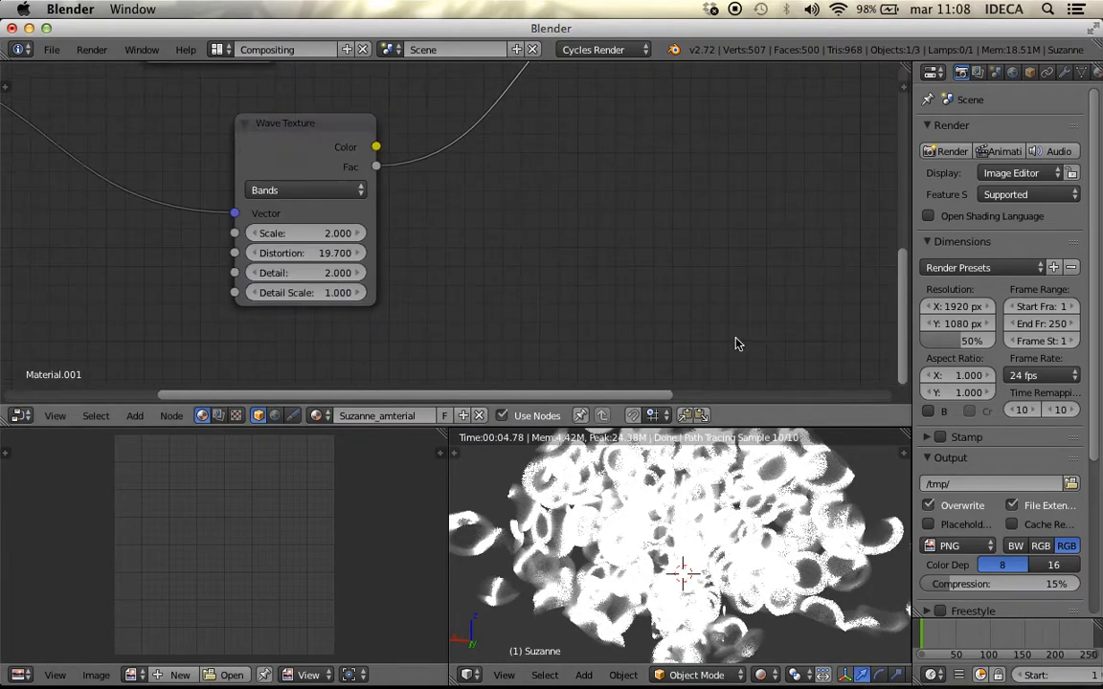
middle_drag(667, 272, 650, 301)
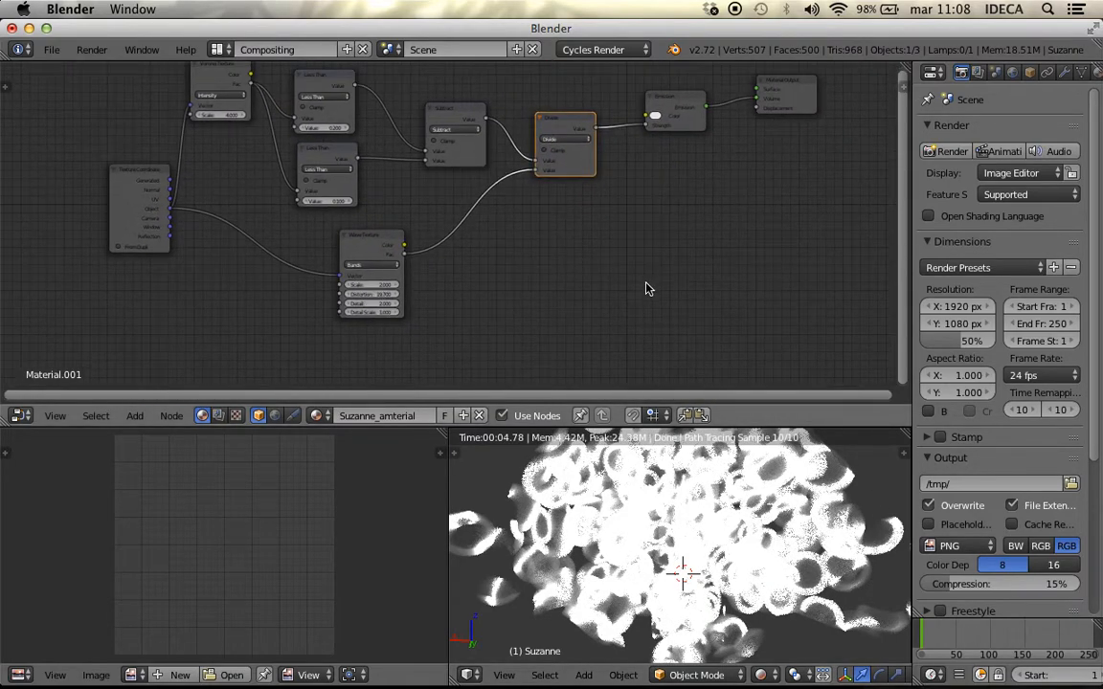
scroll(674, 236, up, 3)
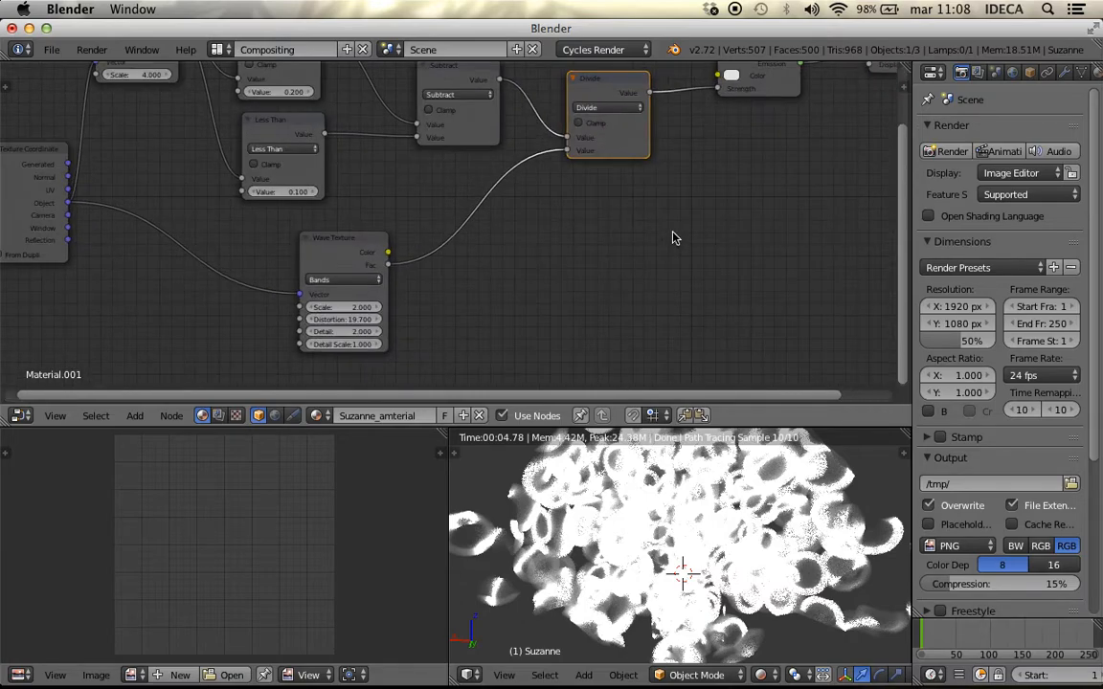
click(710, 144)
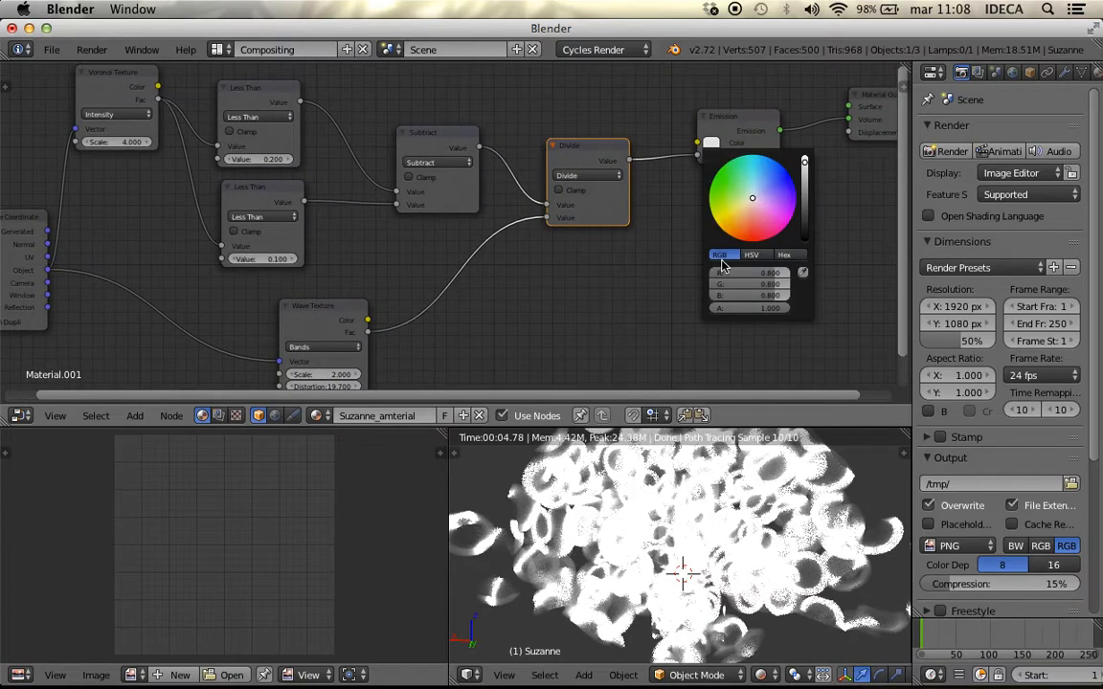
click(750, 200)
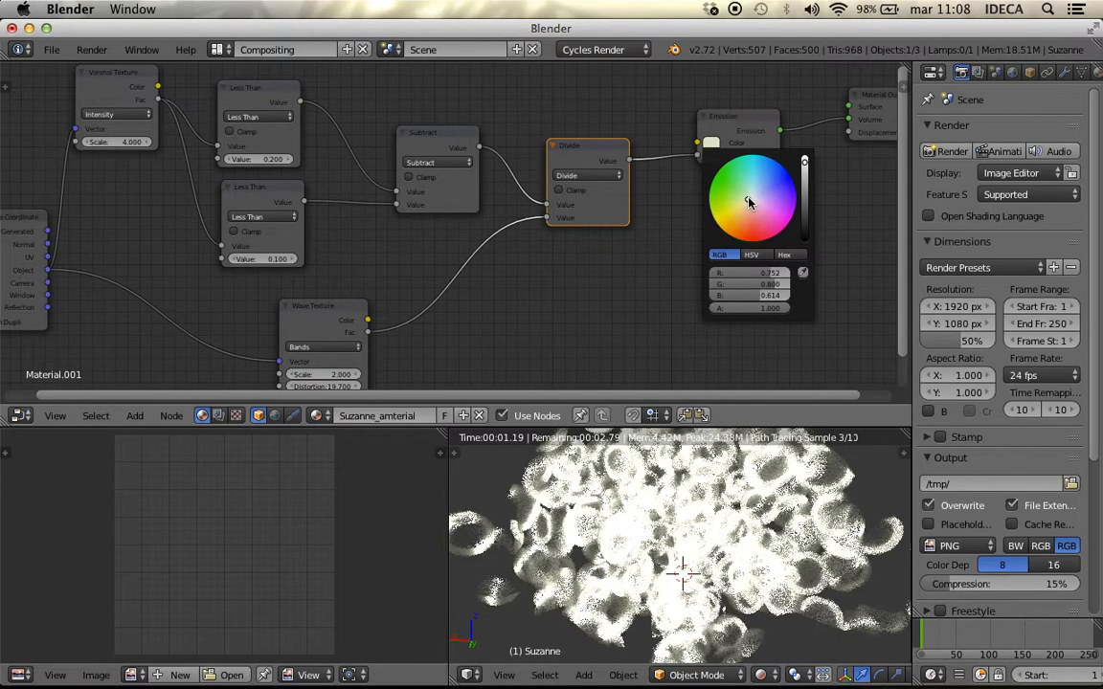
click(748, 200)
click(747, 200)
click(746, 201)
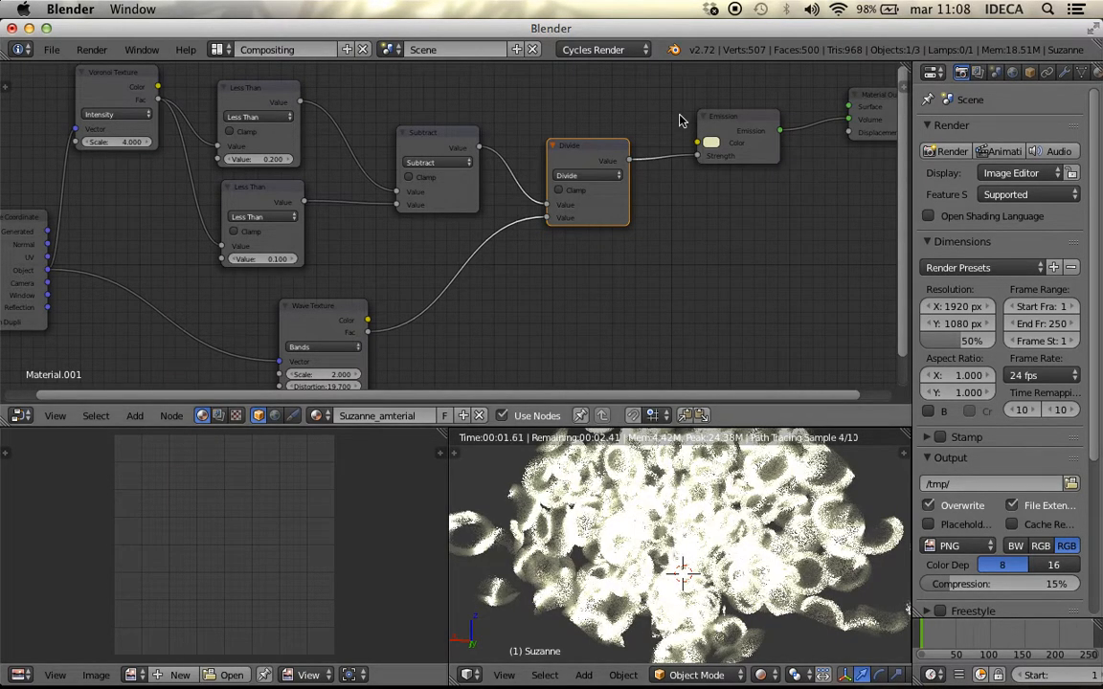
Move in close on the volume's rings and show the camera view in a maximized viewport with its view properties.
scroll(676, 498, up, 2)
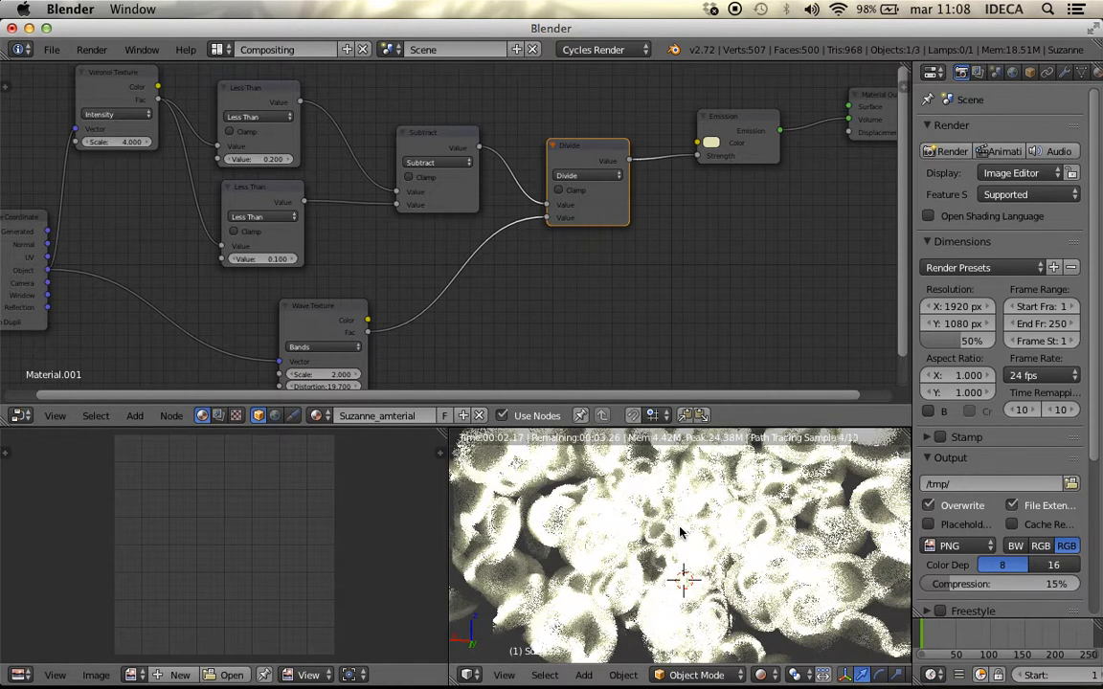
scroll(682, 533, up, 2)
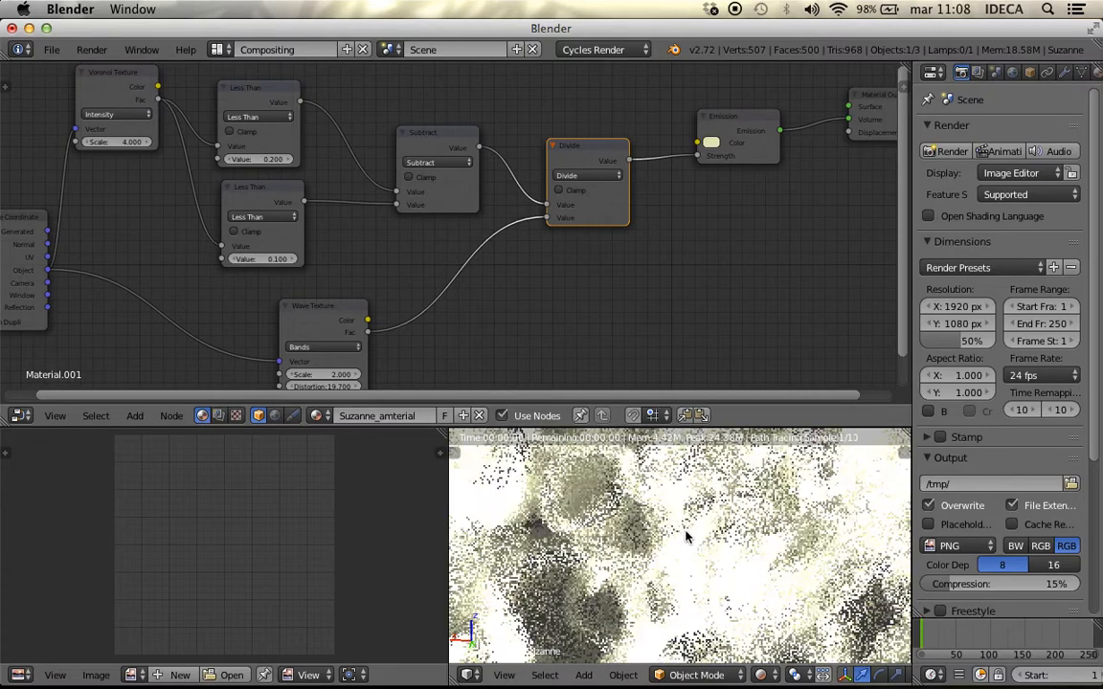
key(KP_0)
key(n)
key(ctrl+Up)
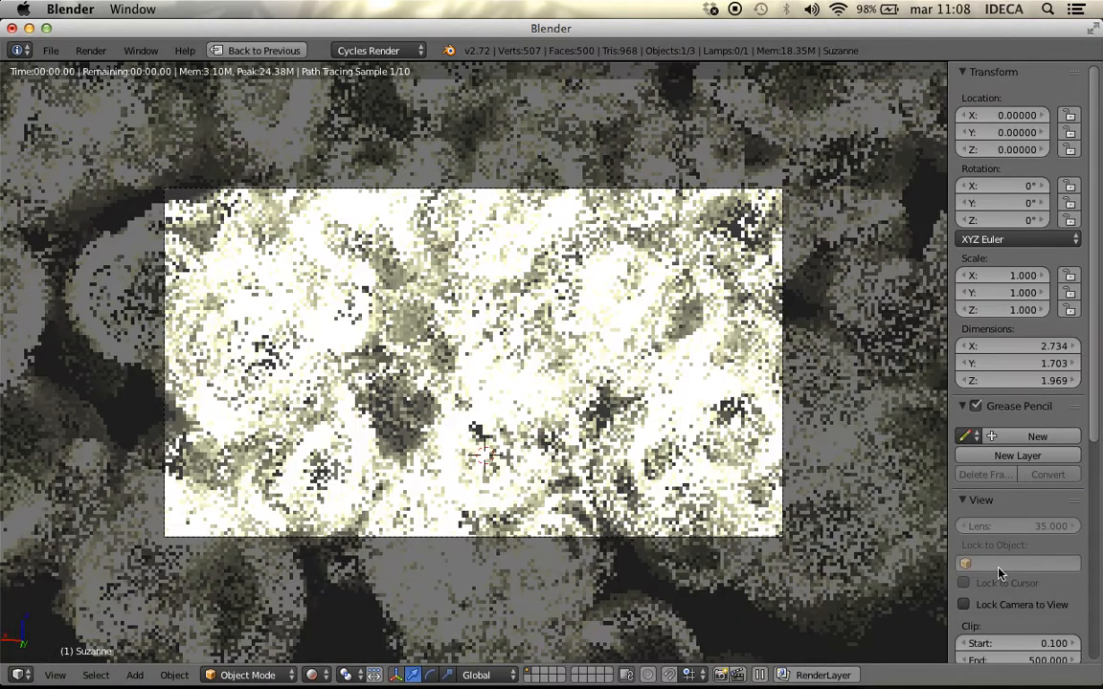
Reframe the camera from further back on the volume with Lock Camera to View enabled, and turn the lock off.
scroll(898, 510, down, 3)
click(898, 503)
scroll(631, 478, down, 4)
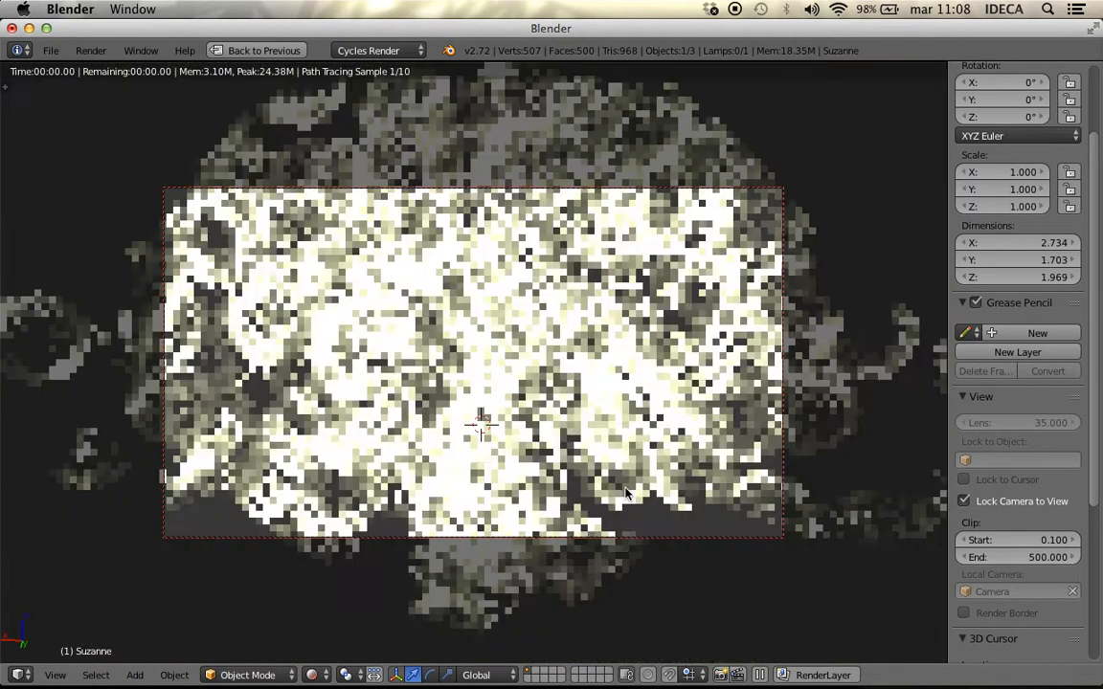
scroll(632, 493, up, 3)
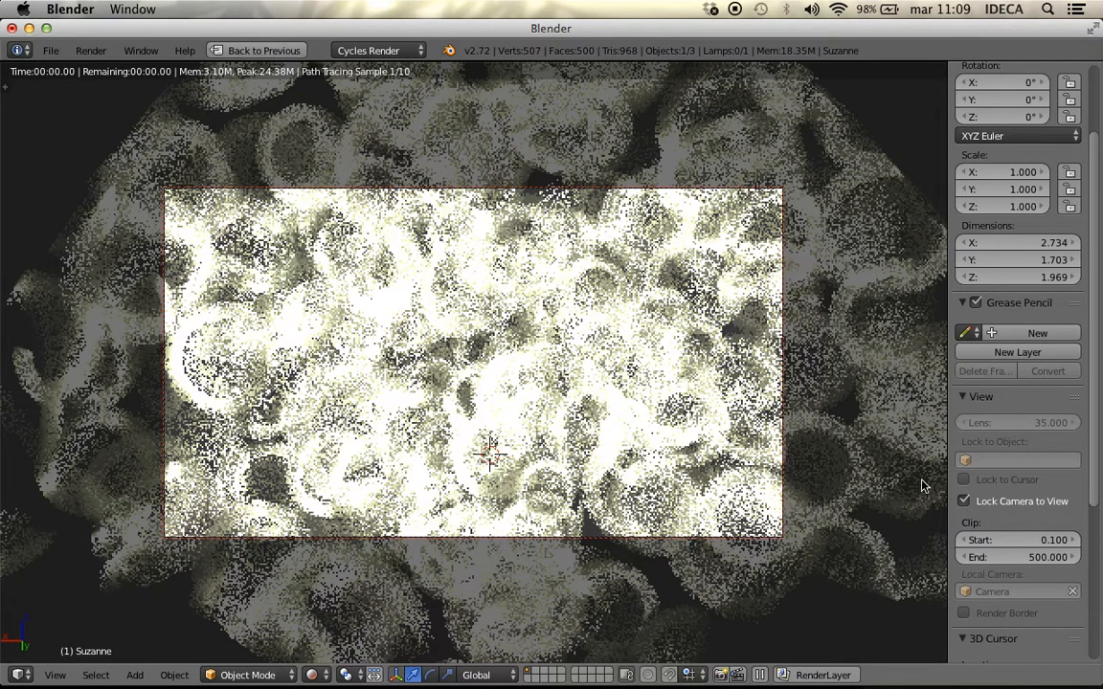
click(964, 502)
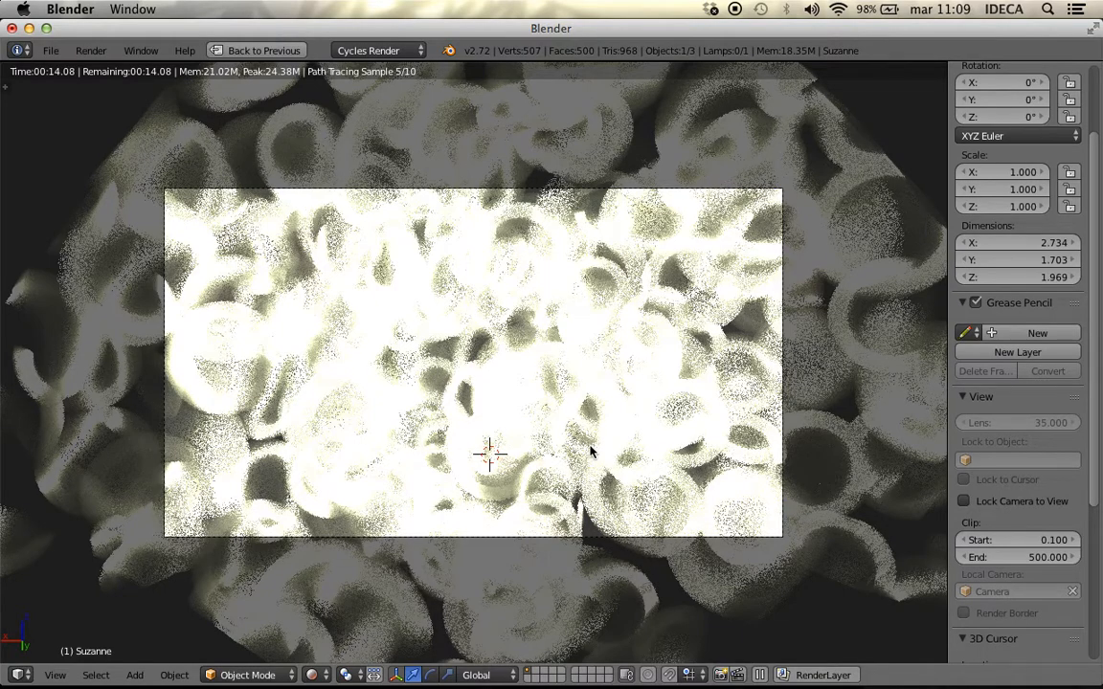
Restore the full editor layout and lower the upper Less Than node's Value to 0.1.
key(shift+space)
scroll(268, 275, up, 3)
middle_drag(314, 273, 601, 351)
scroll(608, 281, up, 3)
click(498, 192)
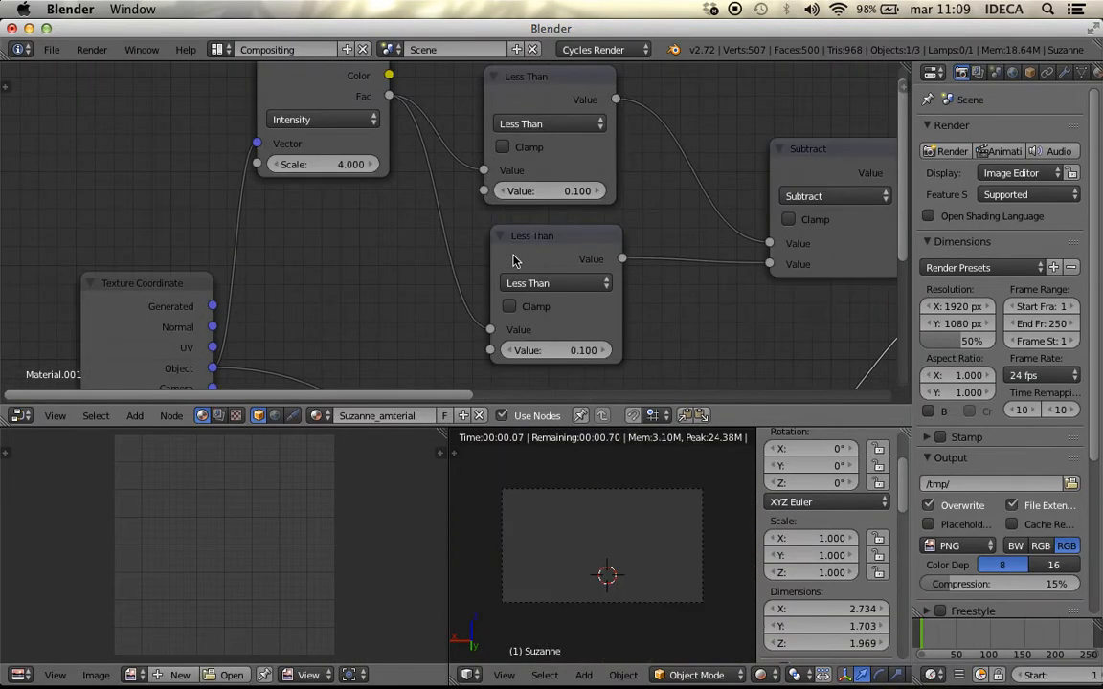
Set the lower Less Than node's Value to 0.09 and inspect the camera view in a maximized viewport.
click(587, 351)
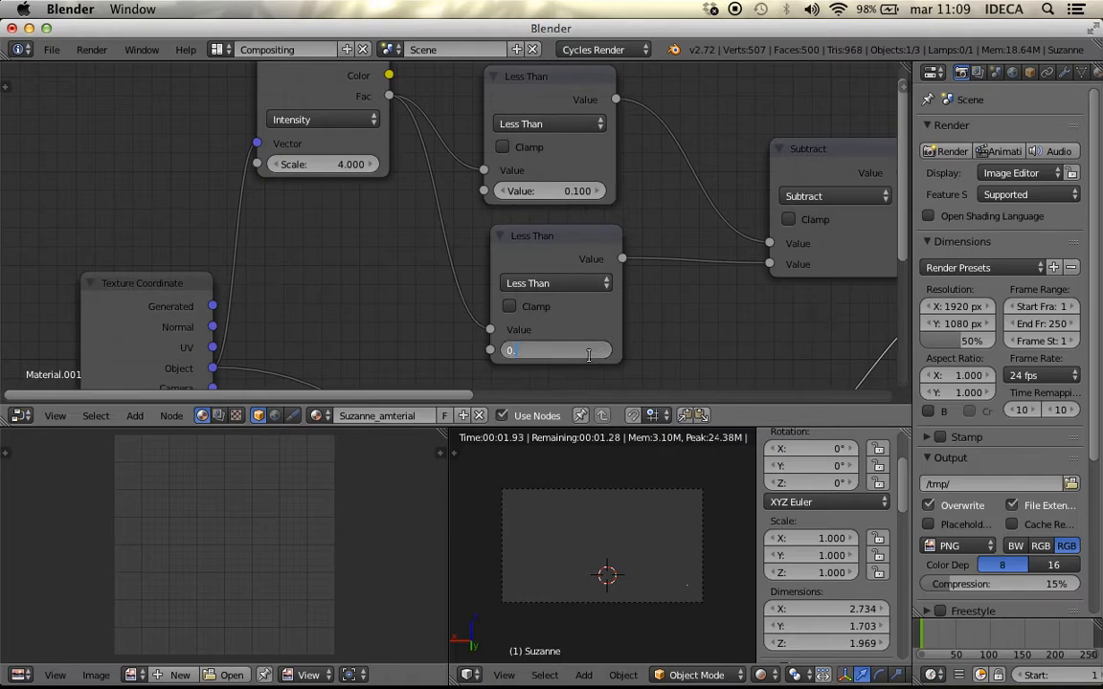
text(0.095)
key(Return)
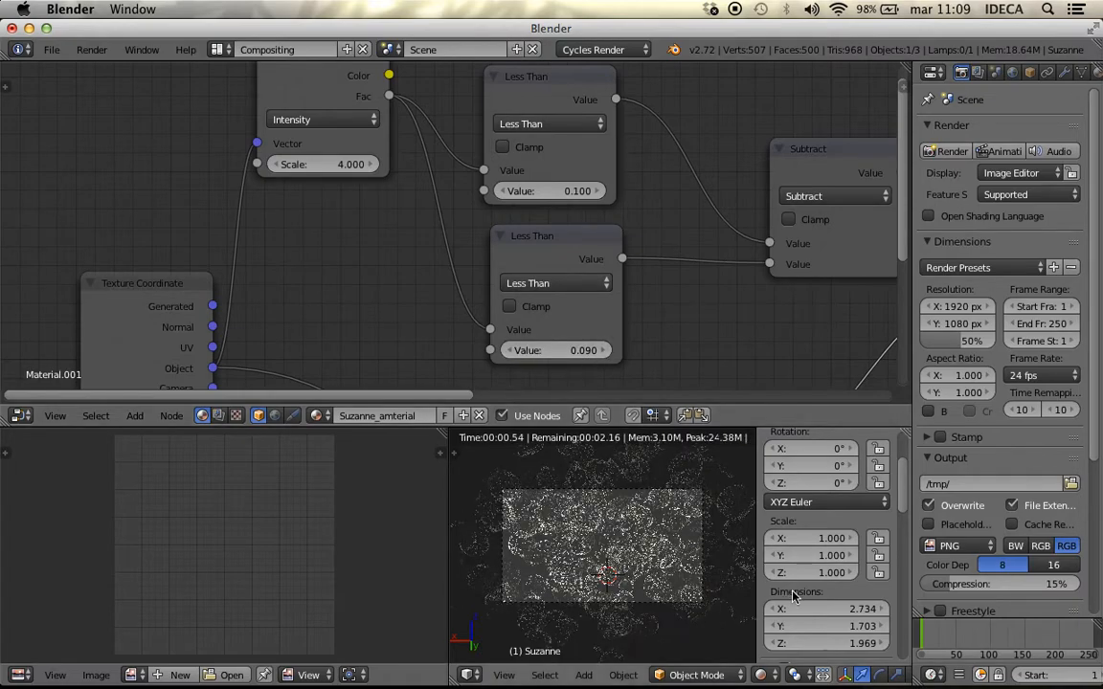
key(shift+space)
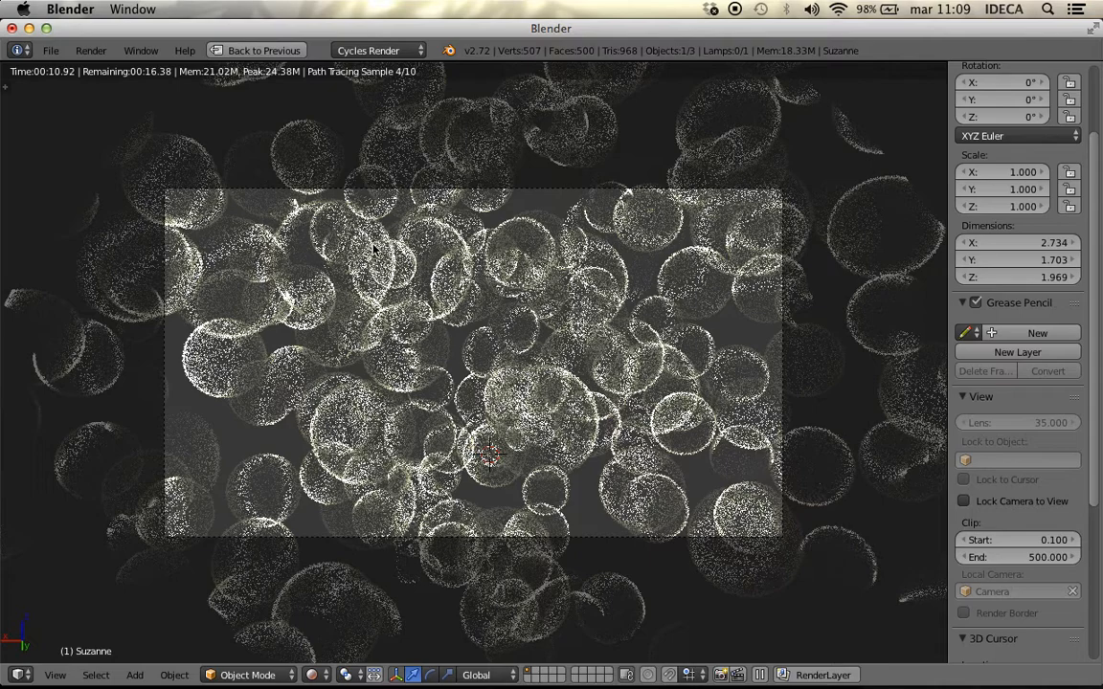
key(ctrl+Up)
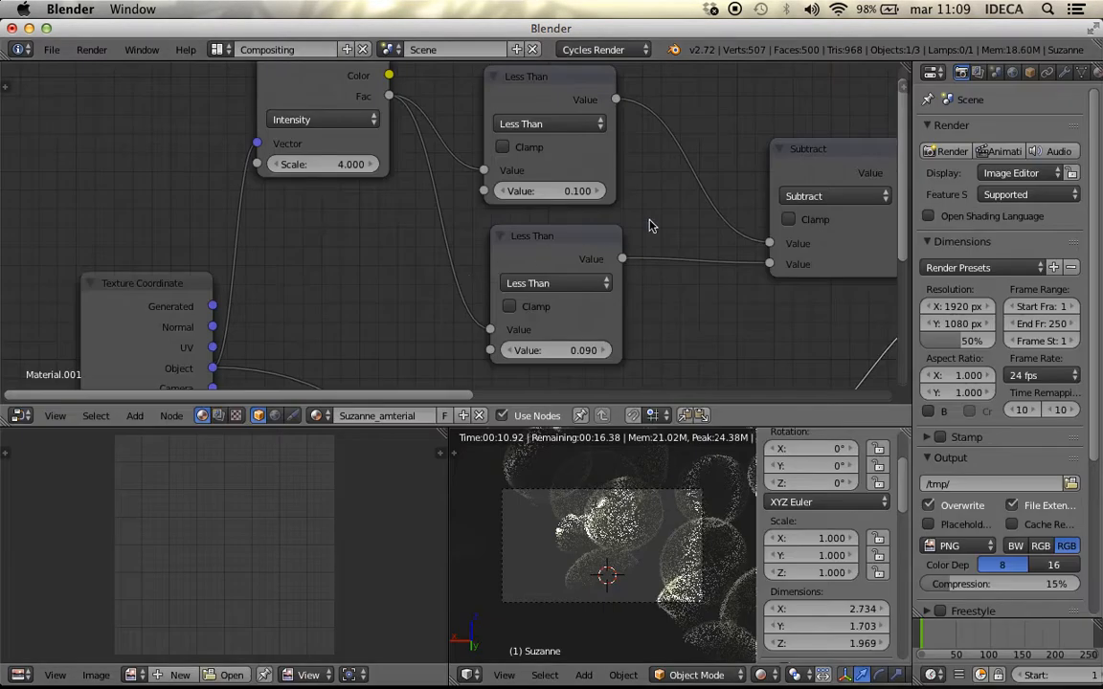
Darken the World's surface Color slightly and inspect the camera view in a maximized viewport.
click(1015, 75)
click(1044, 246)
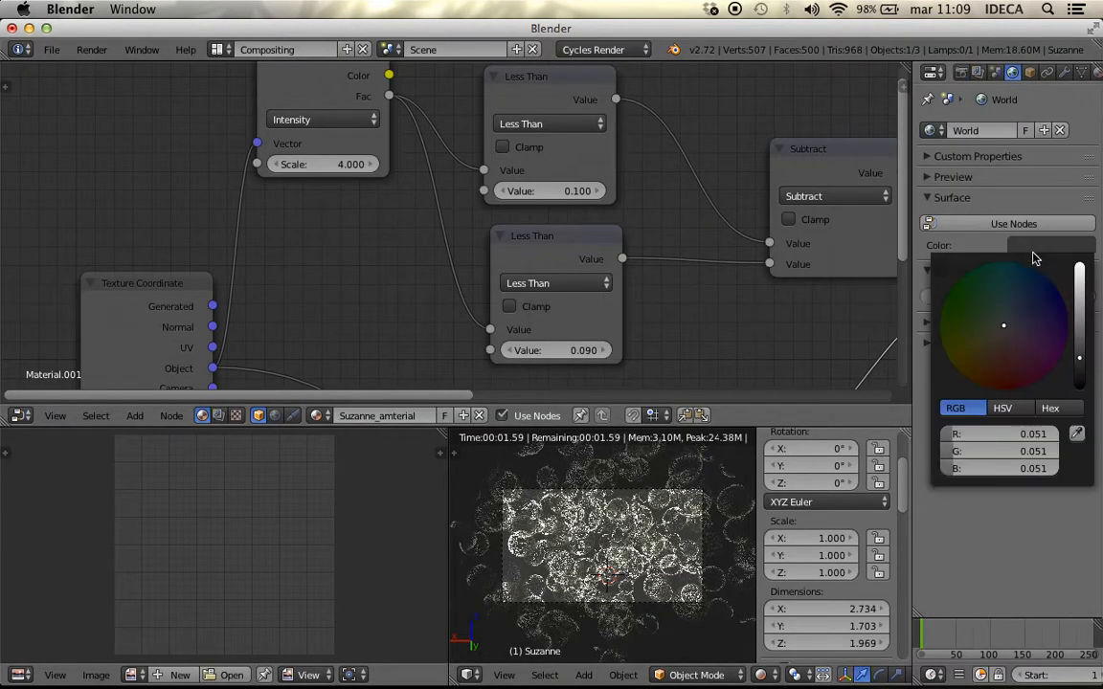
drag(1085, 371, 1085, 379)
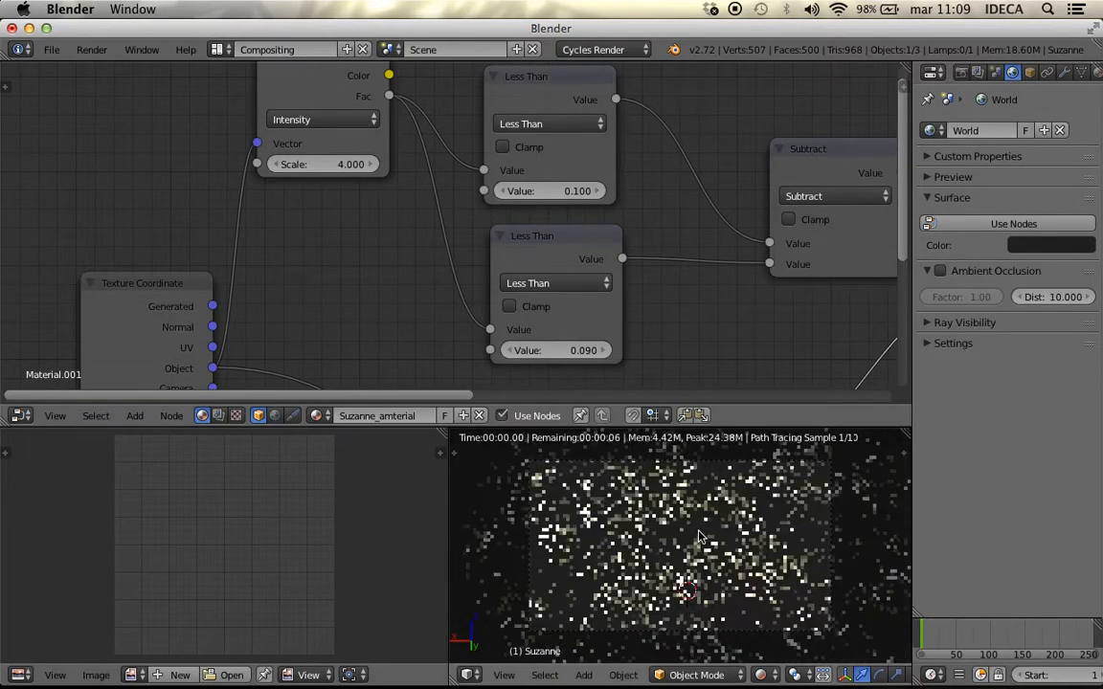
key(ctrl+Up)
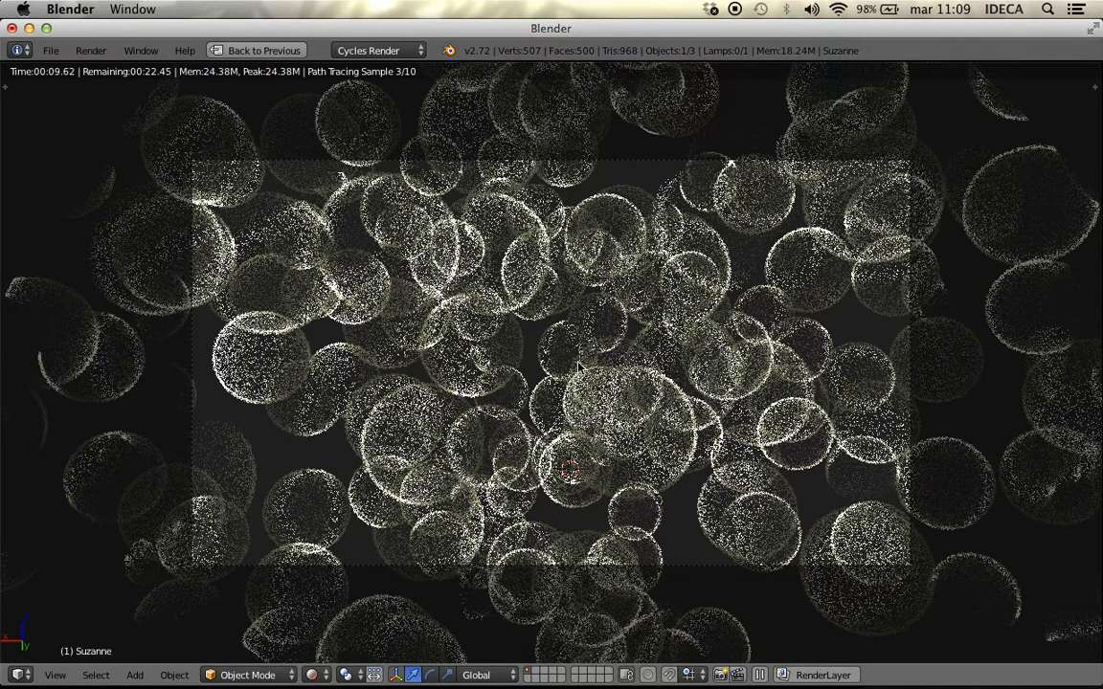
key(ctrl+Up)
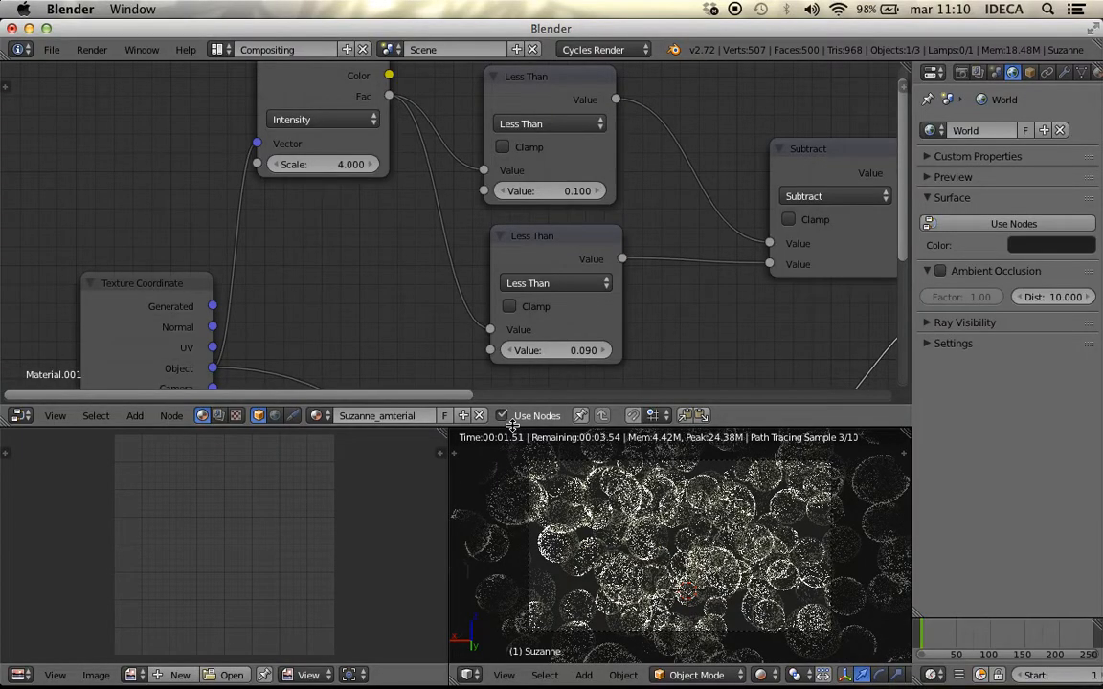
Render the current frame from the camera and review the material's node tree.
key(F12)
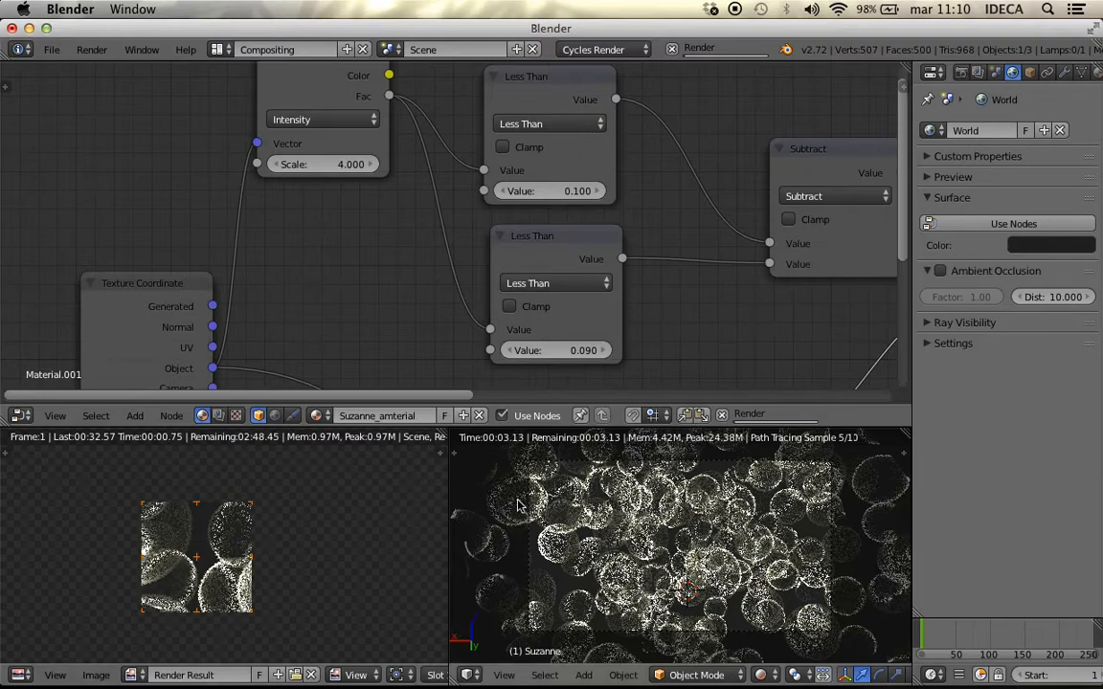
scroll(630, 305, down, 1)
scroll(586, 310, down, 4)
middle_drag(586, 327, 556, 319)
scroll(524, 219, up, 2)
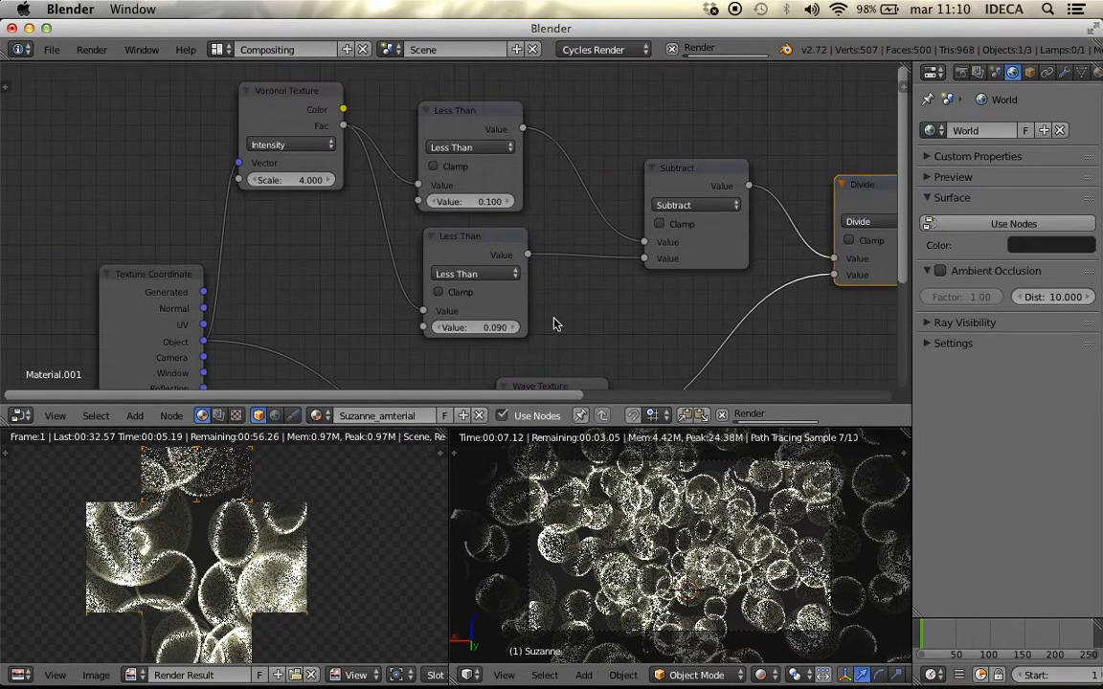
scroll(439, 108, up, 2)
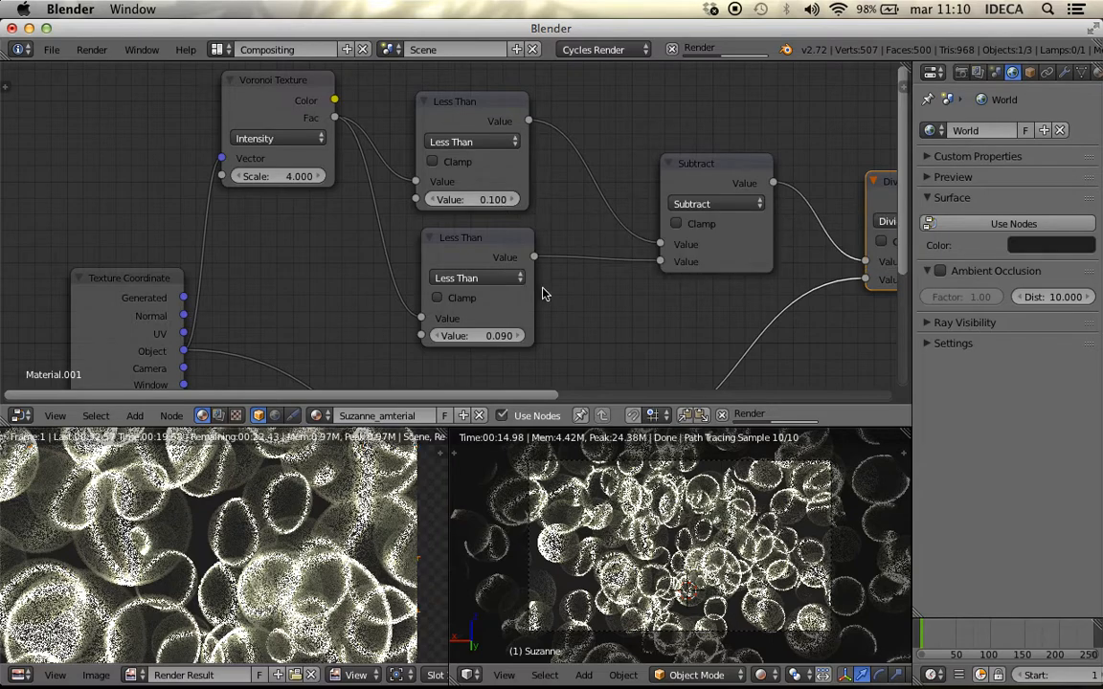
middle_drag(599, 286, 608, 229)
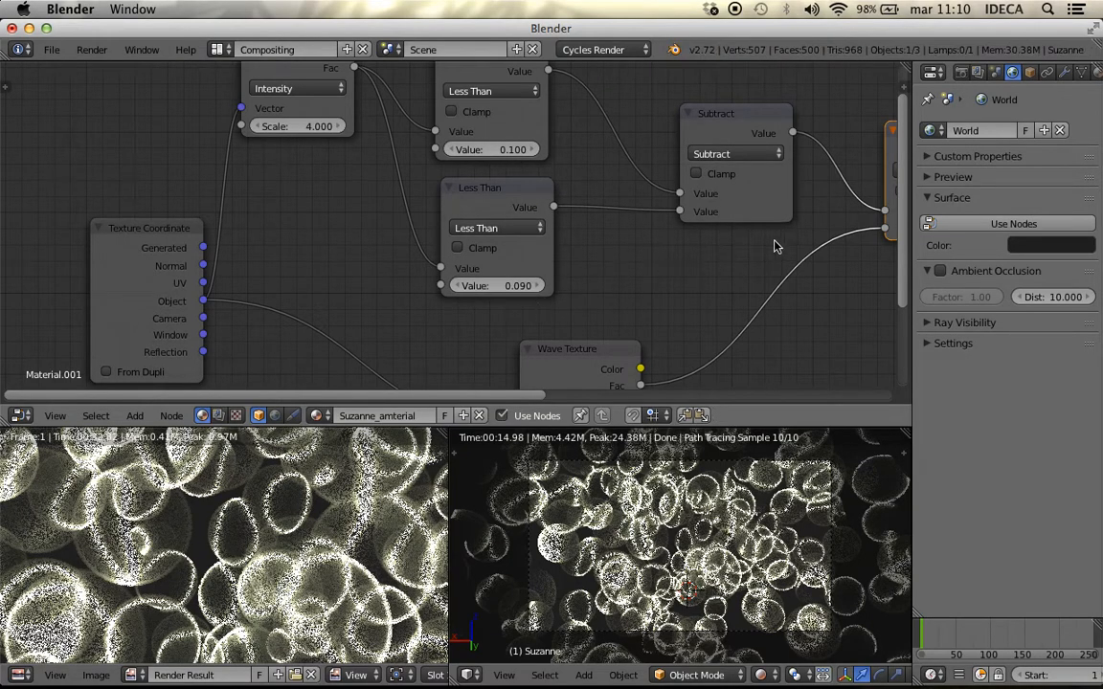
Review the material's Divide node connections and inspect the render result up close in a maximized image view.
middle_drag(753, 242, 694, 244)
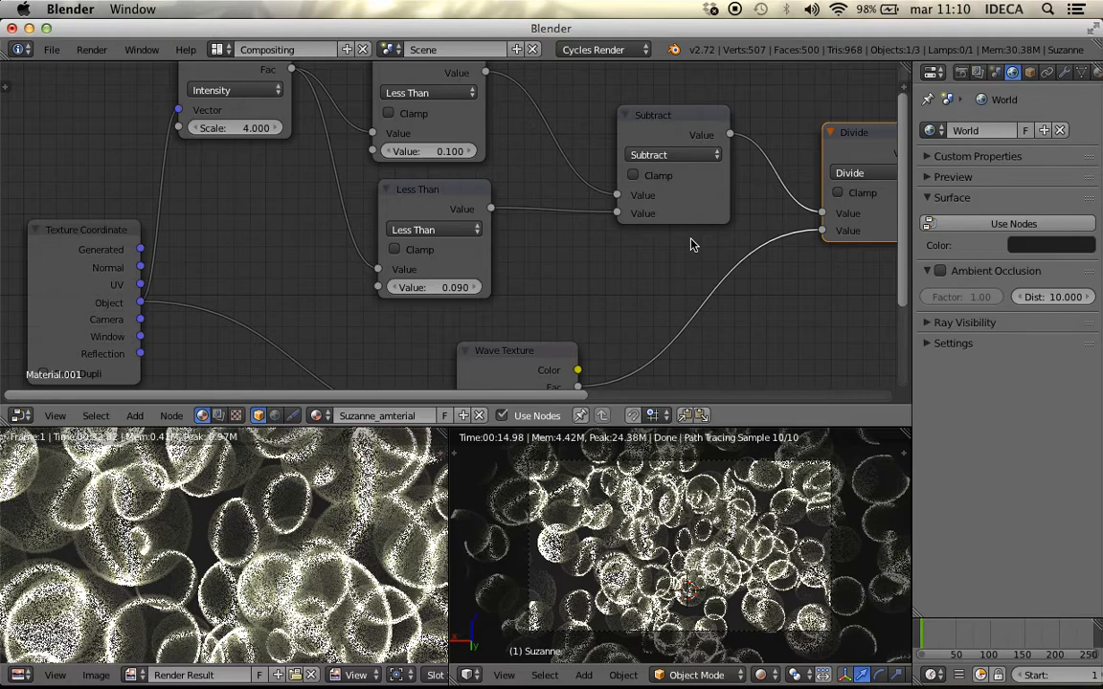
scroll(659, 238, down, 2)
middle_drag(659, 327, 606, 325)
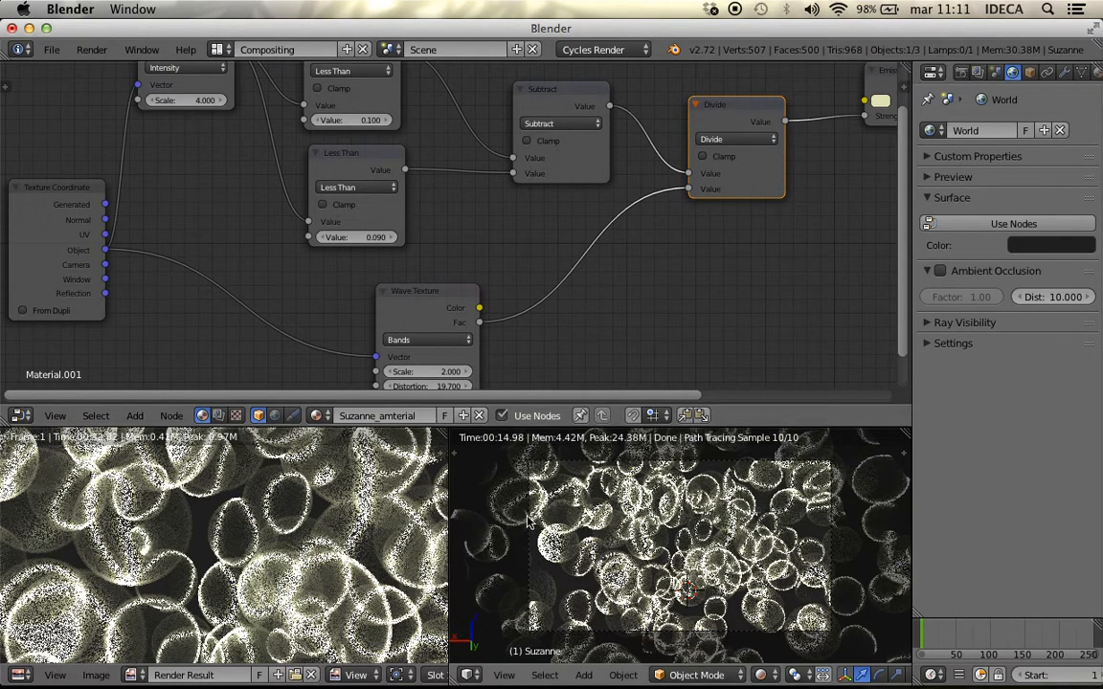
key(ctrl+Up)
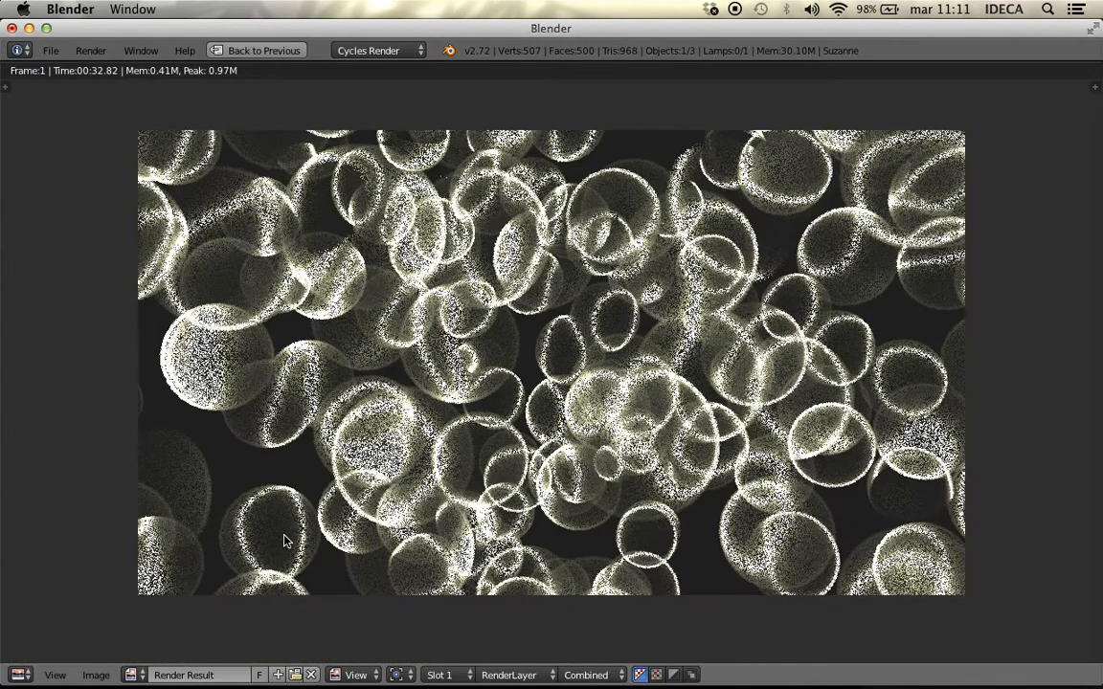
scroll(587, 429, up, 1)
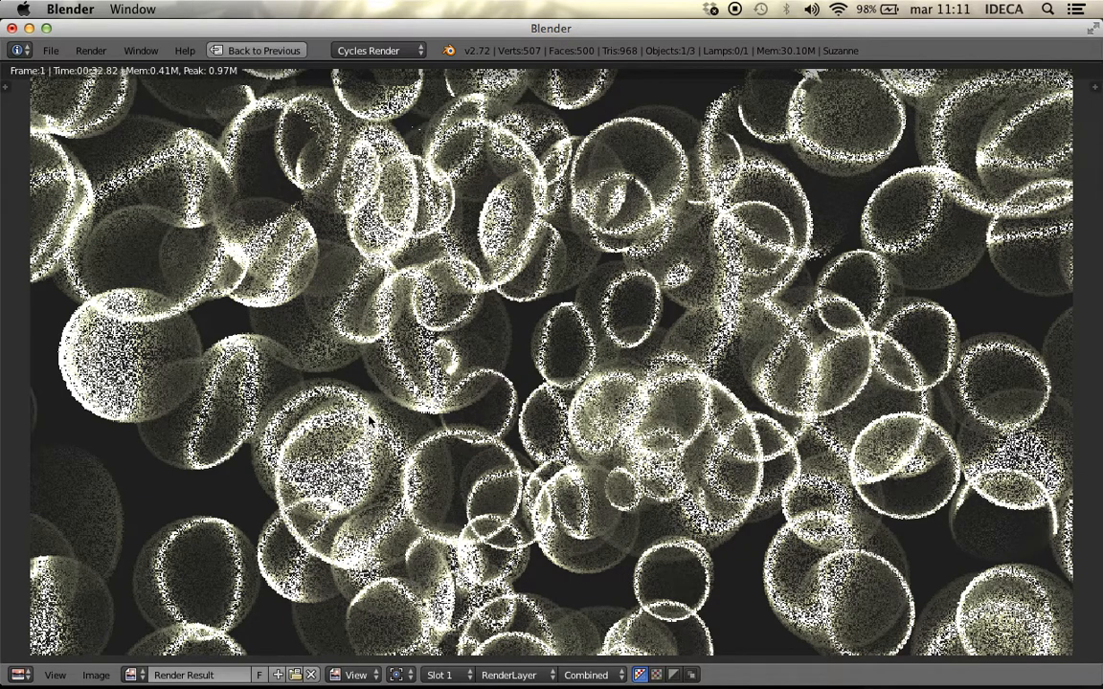
scroll(323, 356, up, 1)
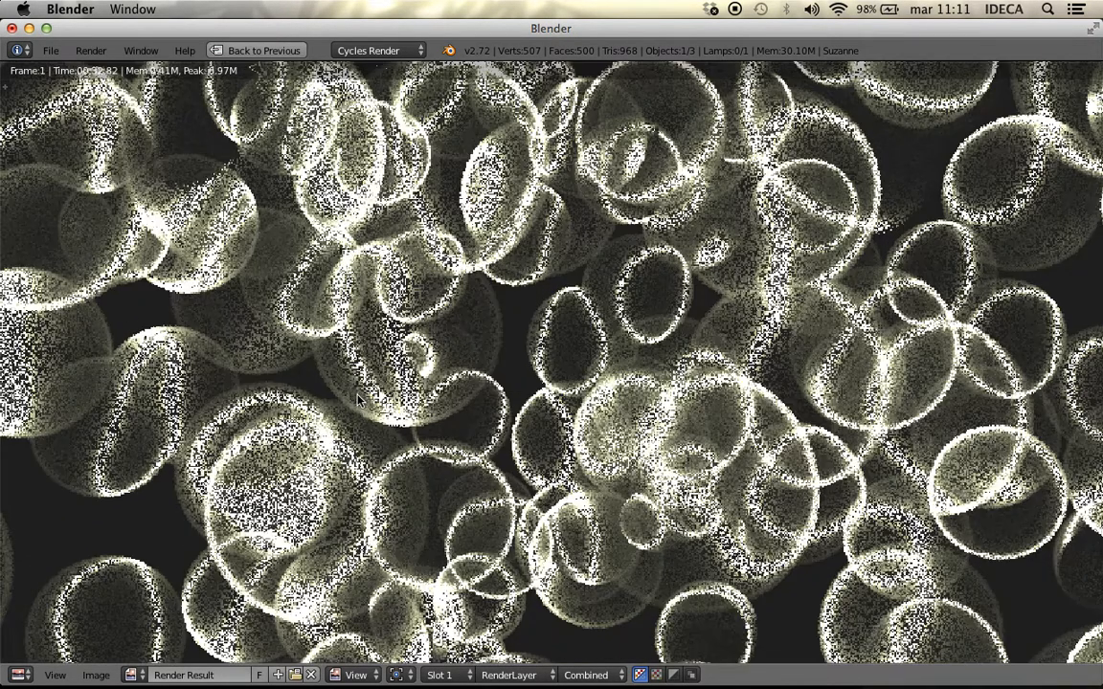
scroll(485, 433, down, 3)
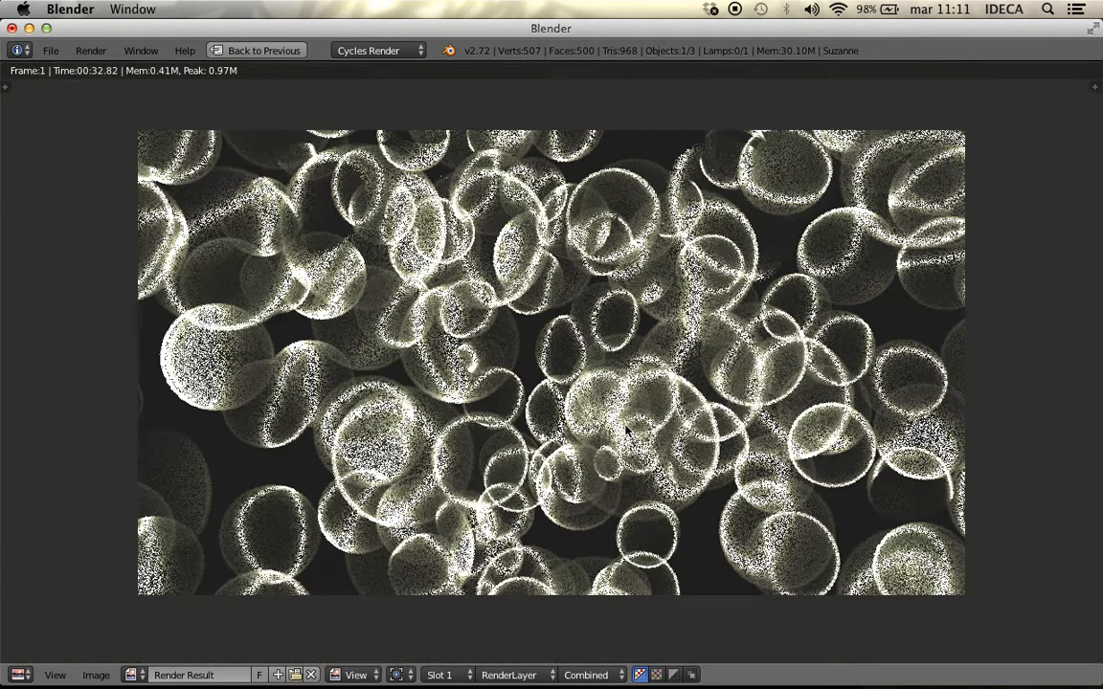
scroll(628, 432, up, 1)
key(Escape)
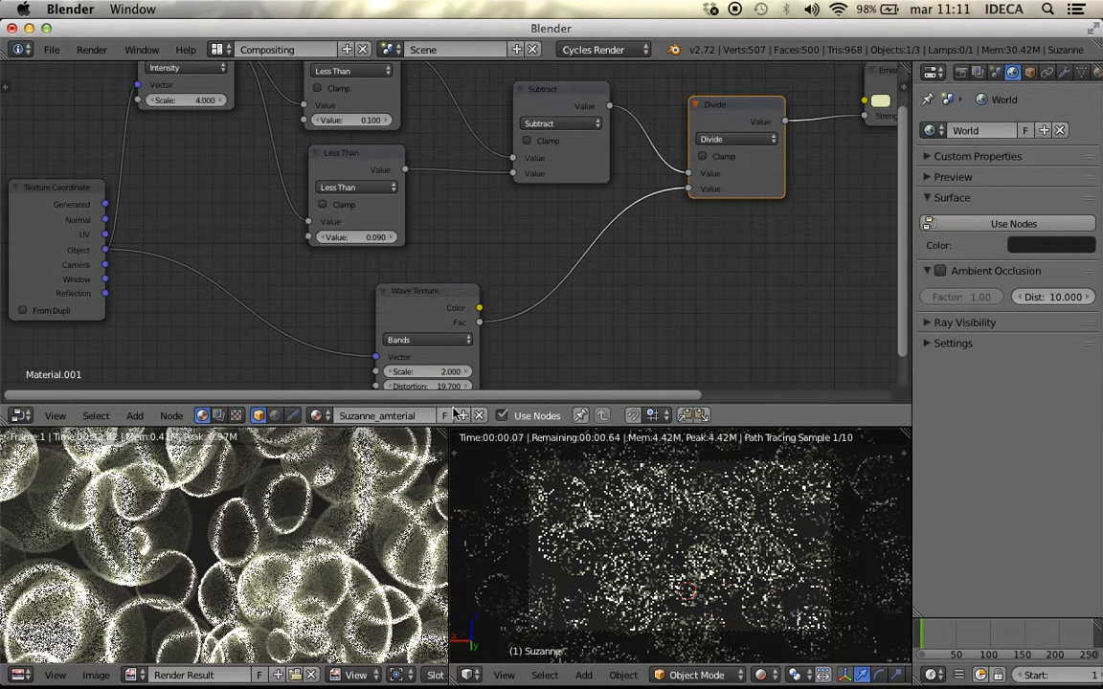
Switch the node editor to compositing nodes and enable Use Nodes and Backdrop.
click(218, 416)
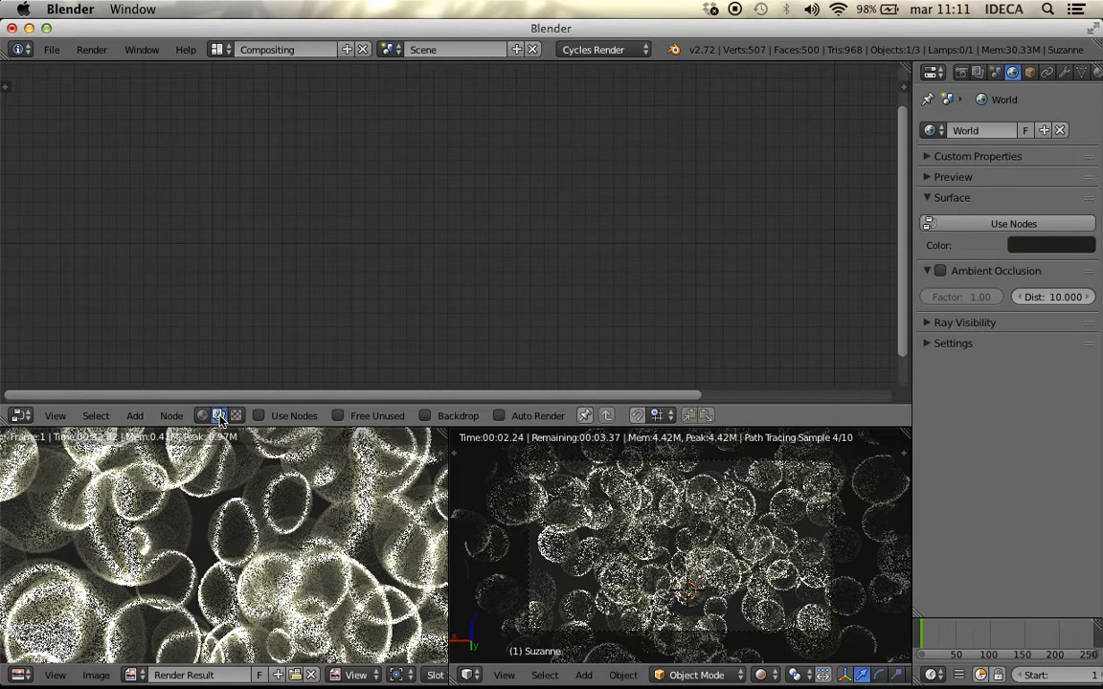
click(260, 417)
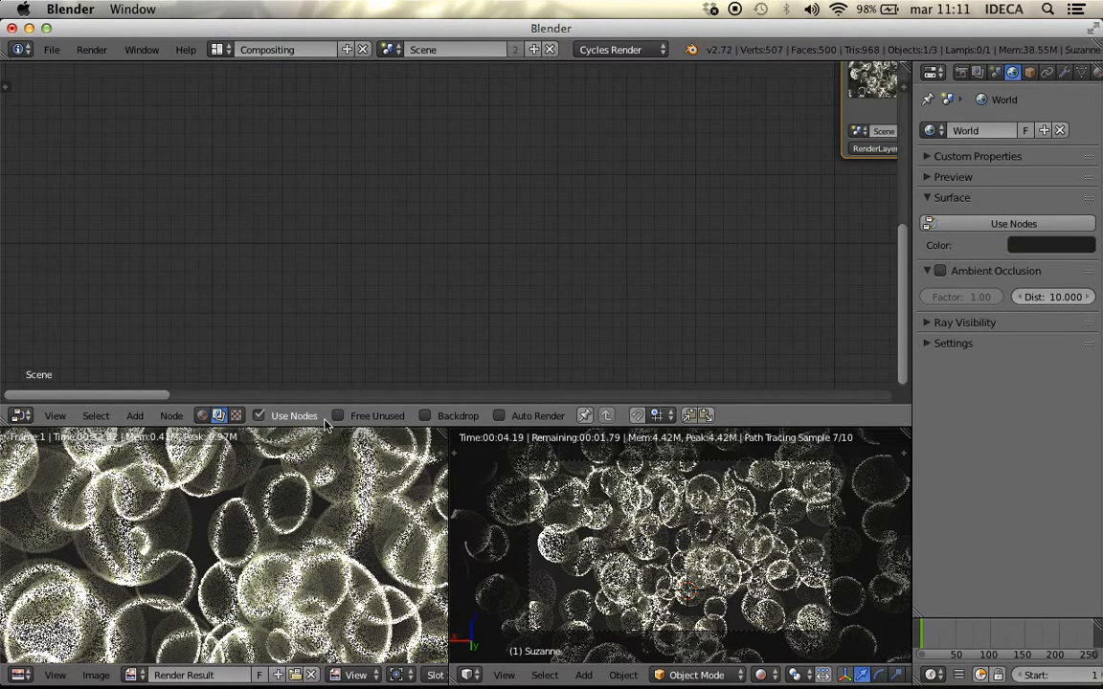
key(Home)
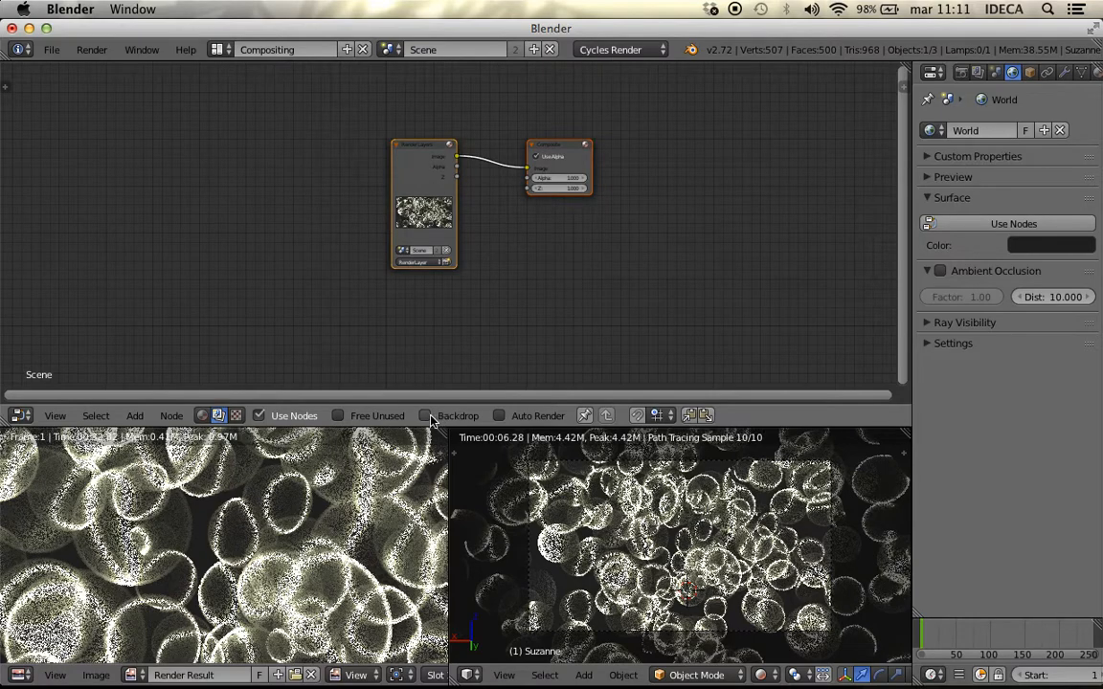
click(424, 416)
Move the Composite and Render Layers nodes far apart to make room between them.
click(565, 151)
drag(565, 151, 735, 153)
drag(374, 160, 155, 142)
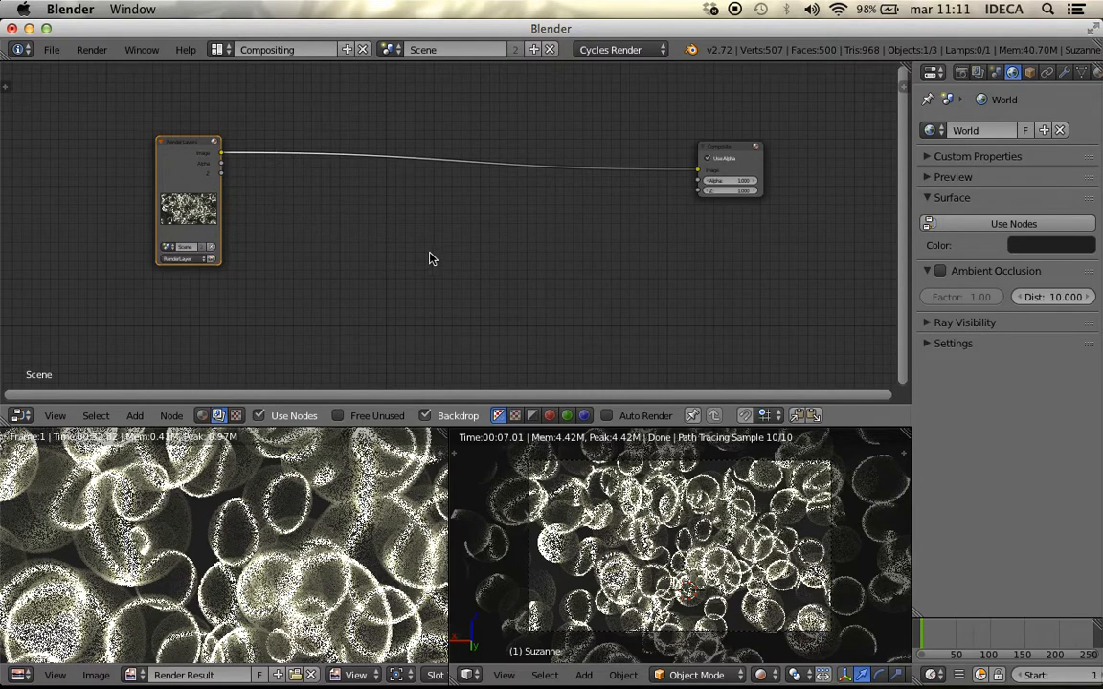
Add a Viewer node below the Composite node and connect the Render Layers Image output to it.
key(shift+a)
mouse_move(417, 235)
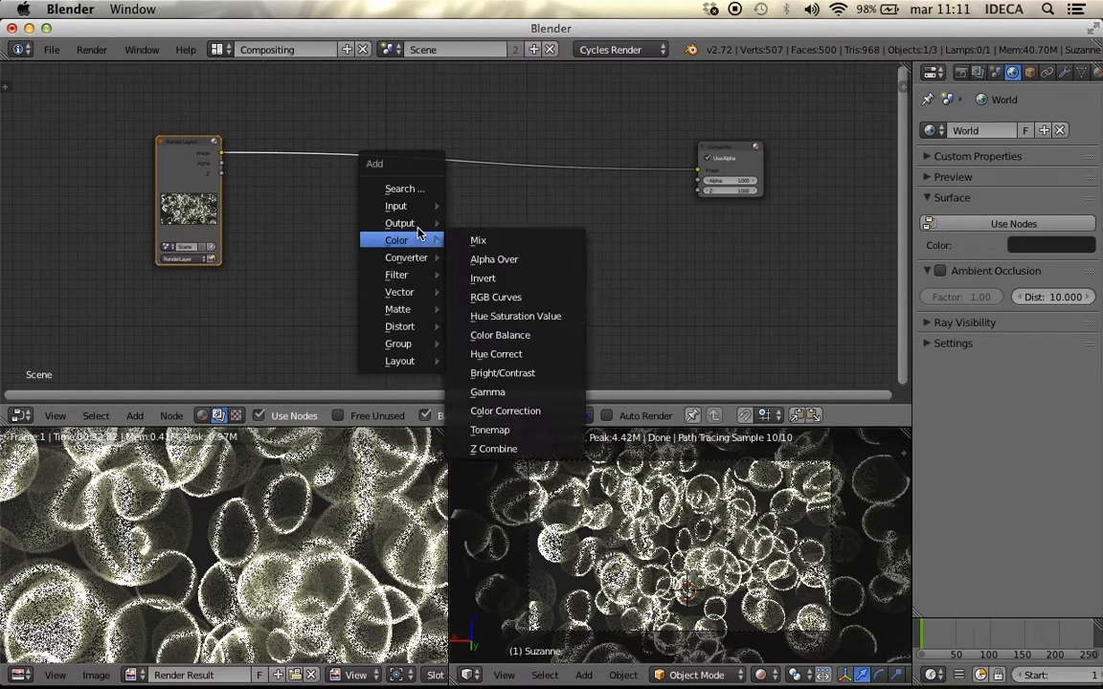
click(489, 239)
click(717, 244)
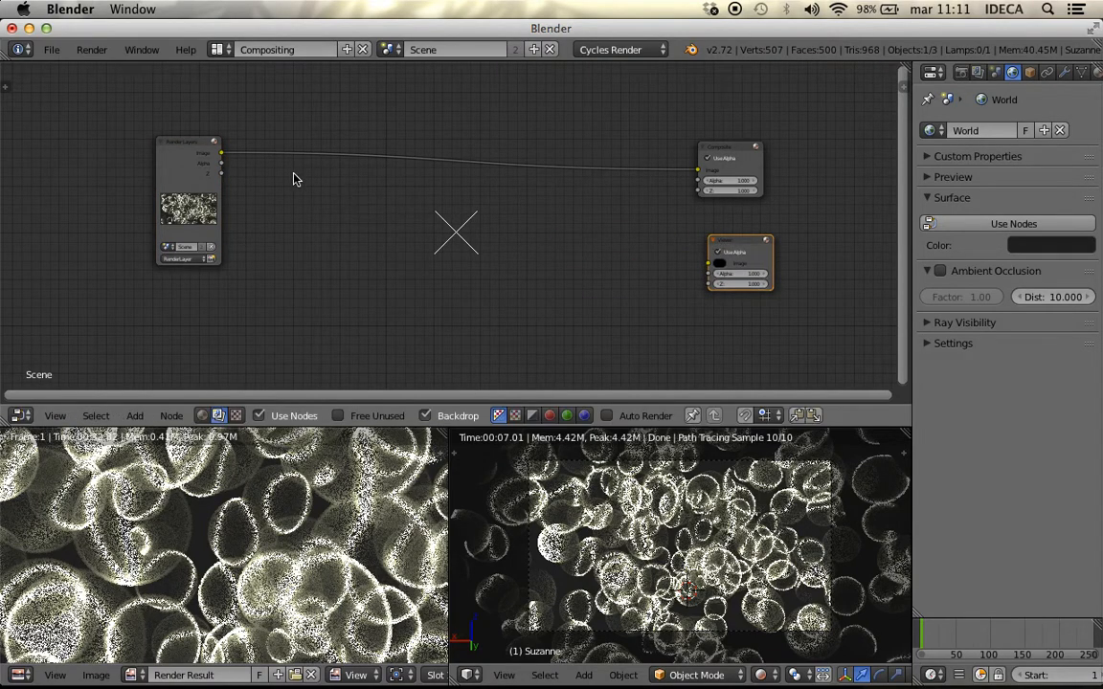
drag(221, 153, 714, 269)
scroll(507, 289, down, 2)
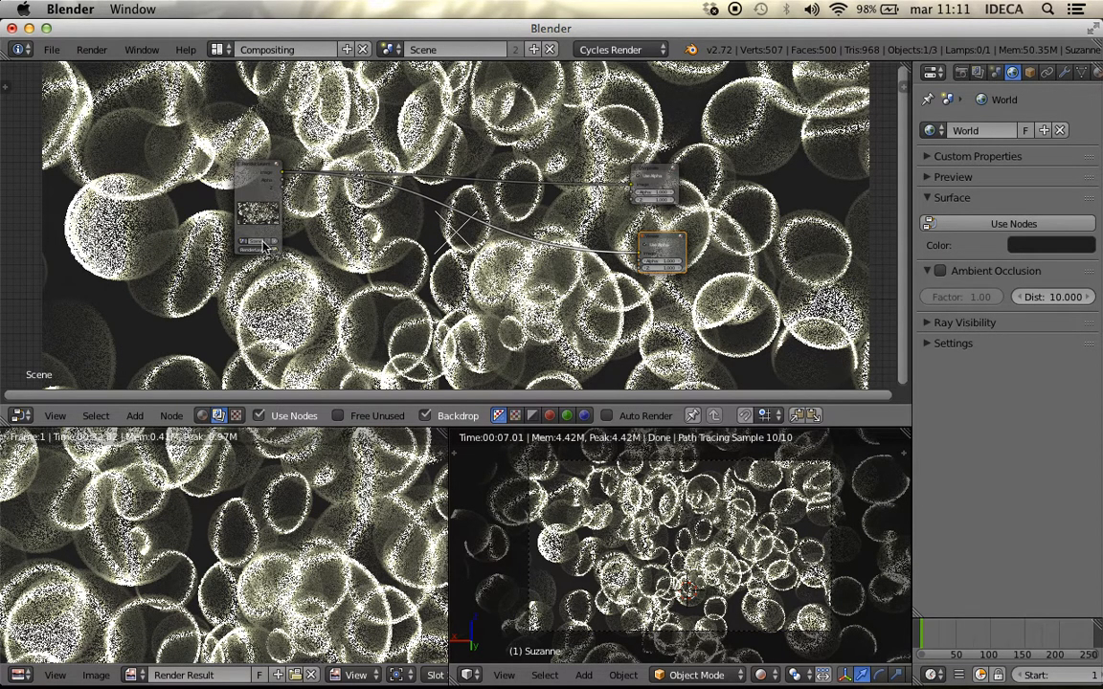
Compare the compositing nodes without and with the backdrop, and maximize the node editor.
click(424, 416)
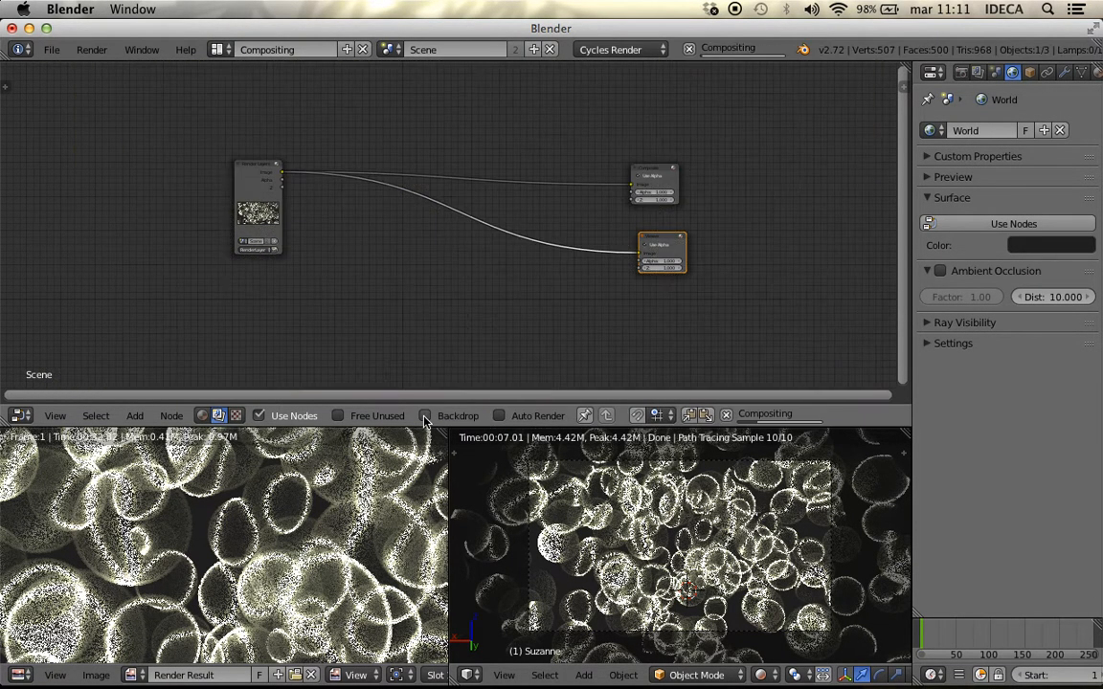
click(425, 416)
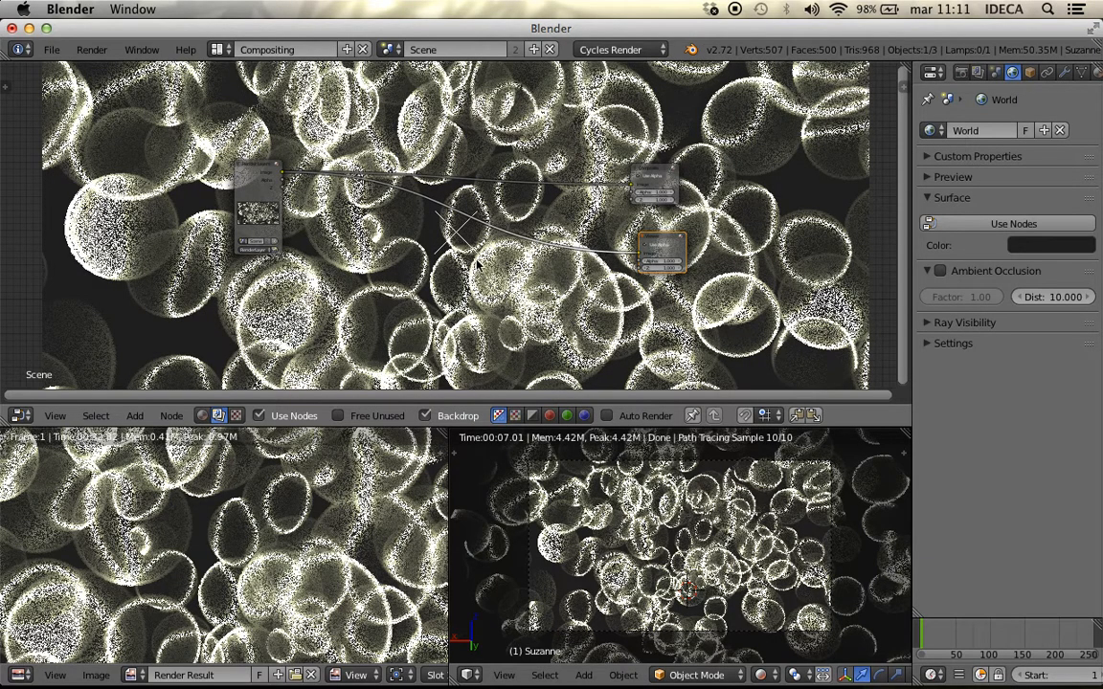
key(shift+space)
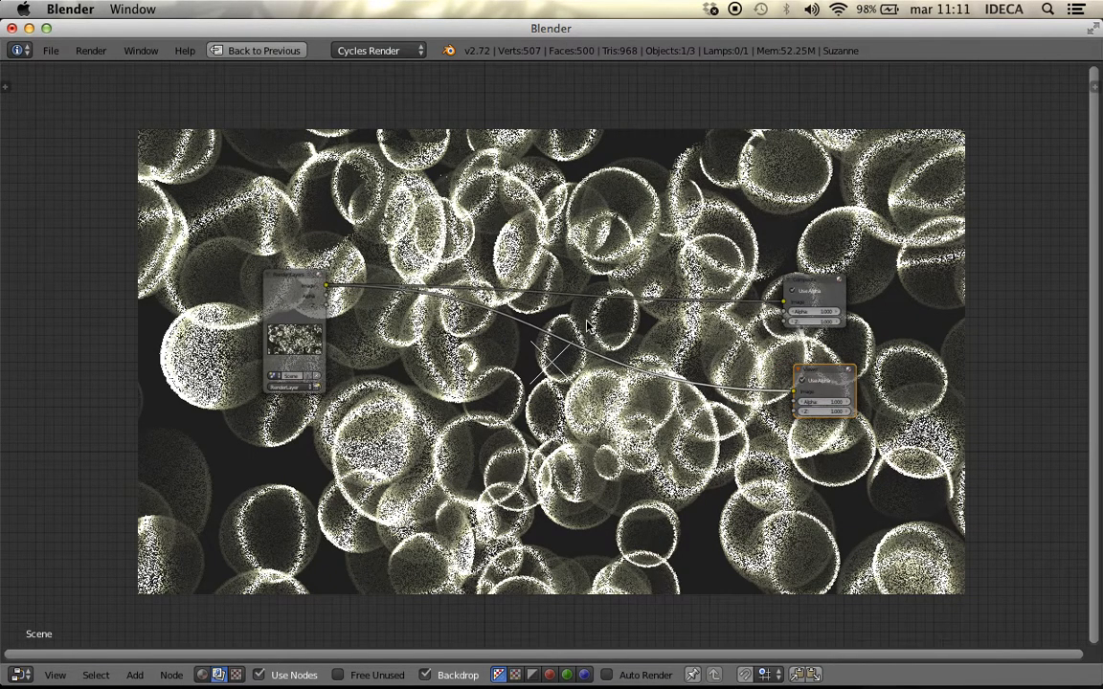
scroll(512, 416, up, 2)
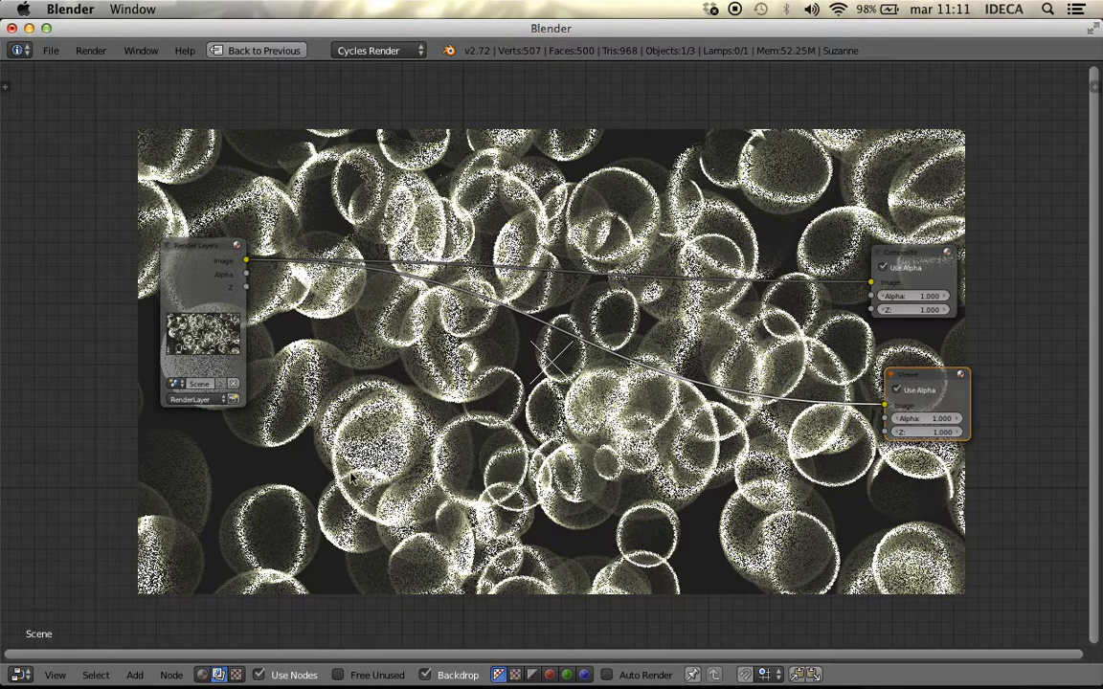
Insert a Glare filter node into the link between Render Layers and Viewer, placing it close to Render Layers.
key(shift+a)
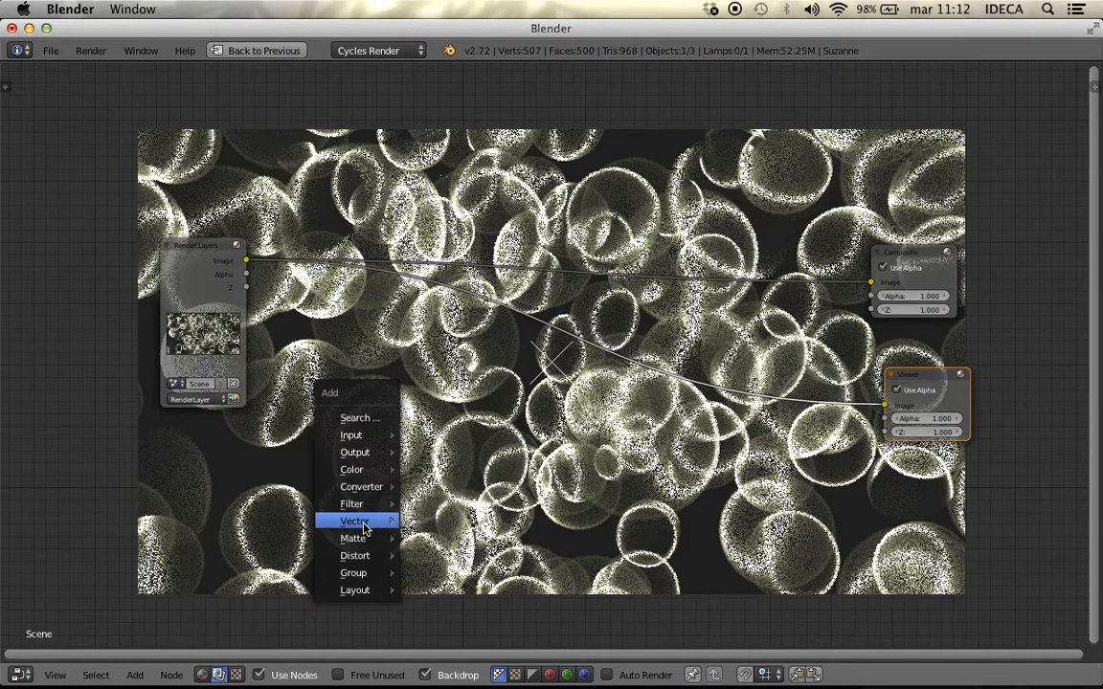
mouse_move(360, 507)
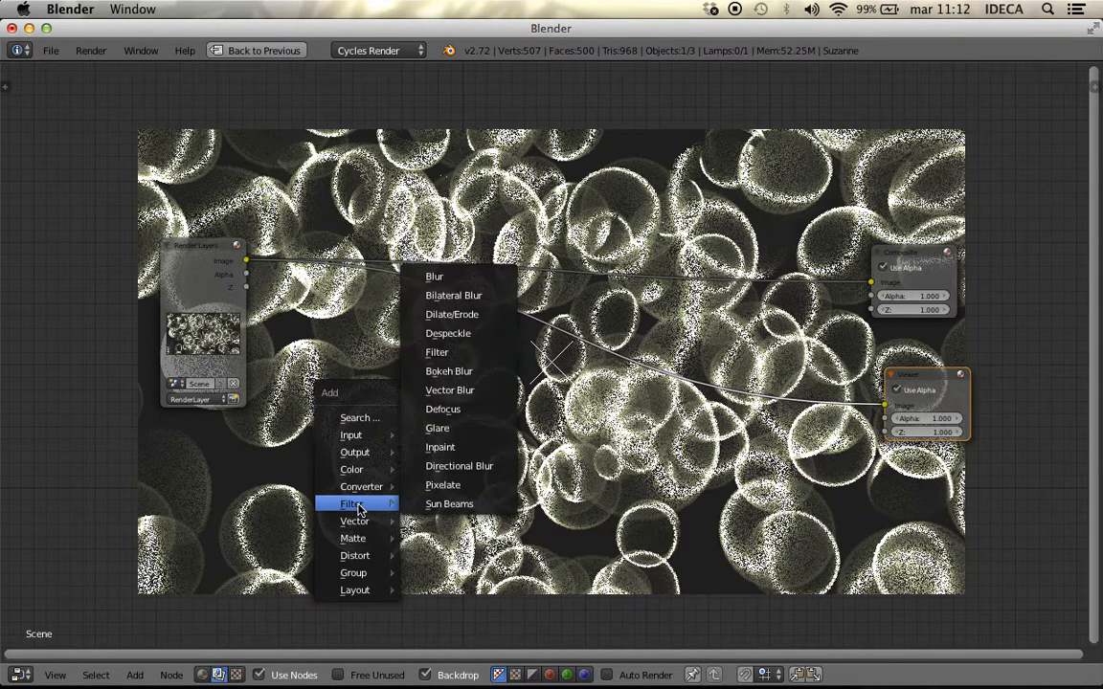
click(446, 428)
click(499, 324)
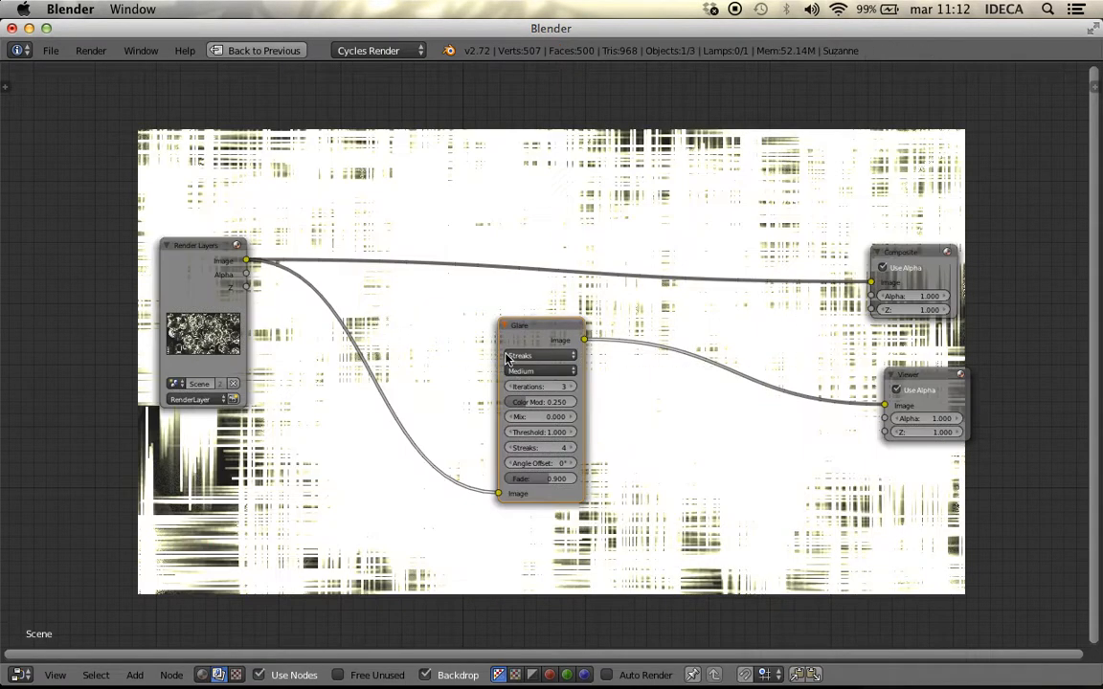
drag(531, 335, 356, 341)
click(356, 341)
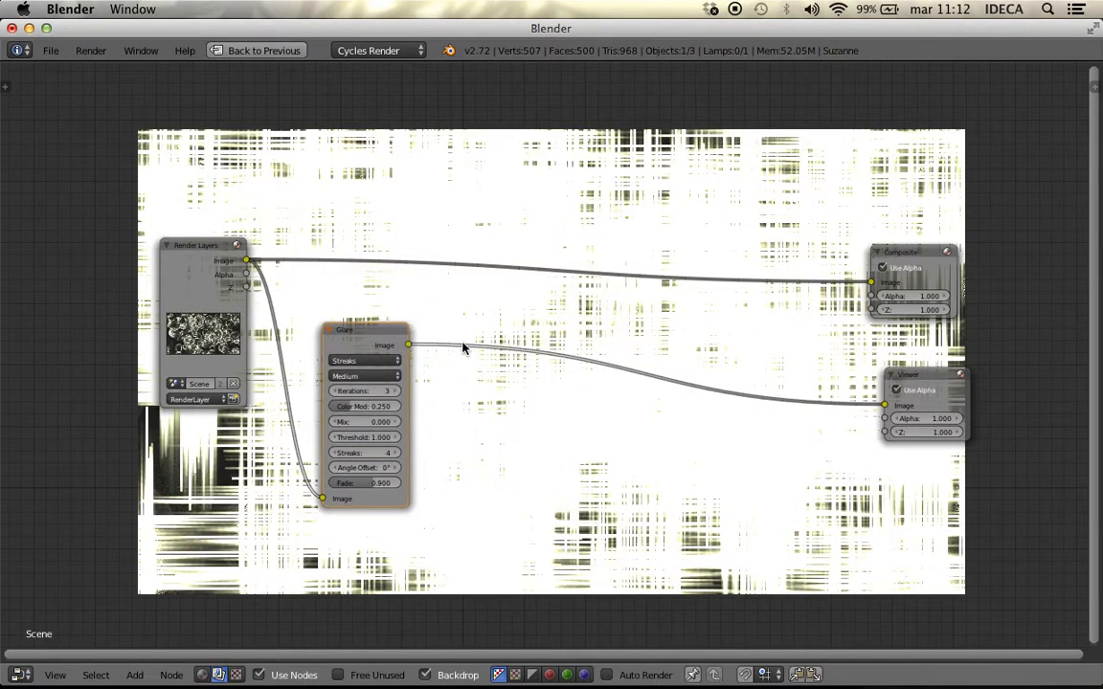
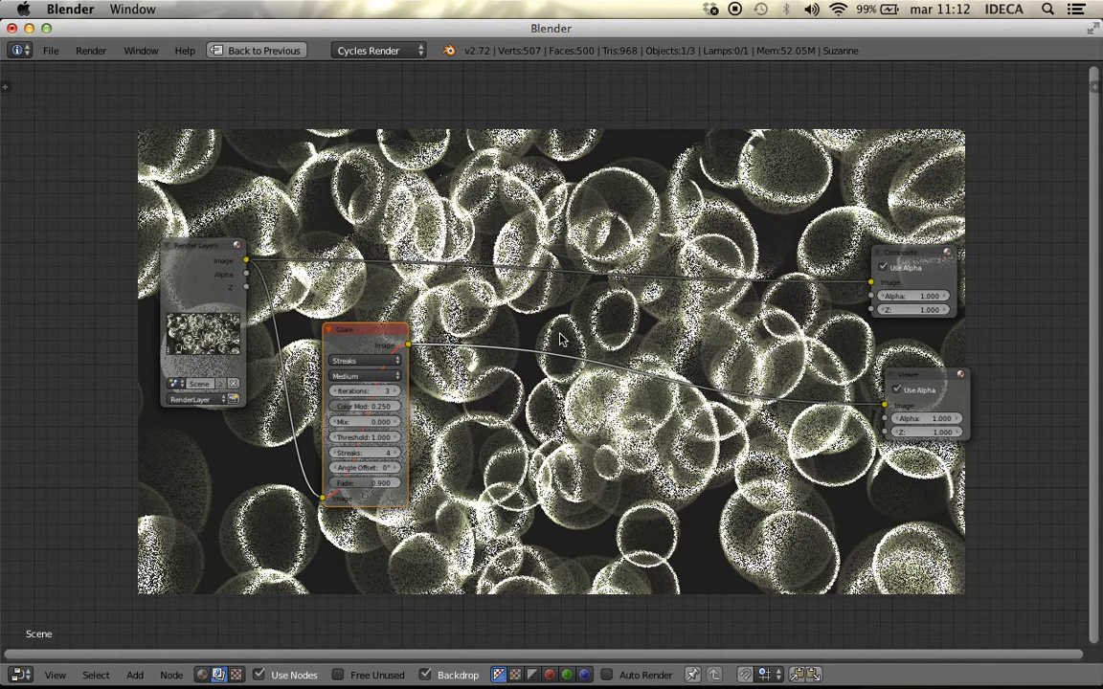
Check the material's node tree around the Emission node and return to the maximized compositing nodes.
key(shift+space)
click(202, 414)
key(shift+space)
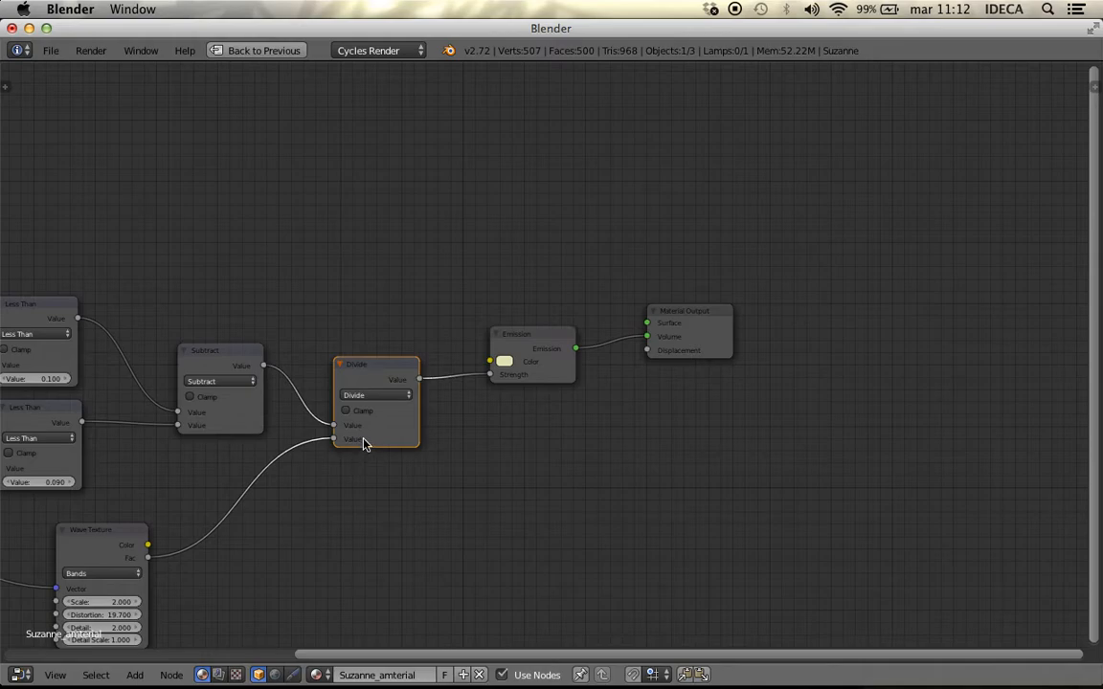
key(shift+space)
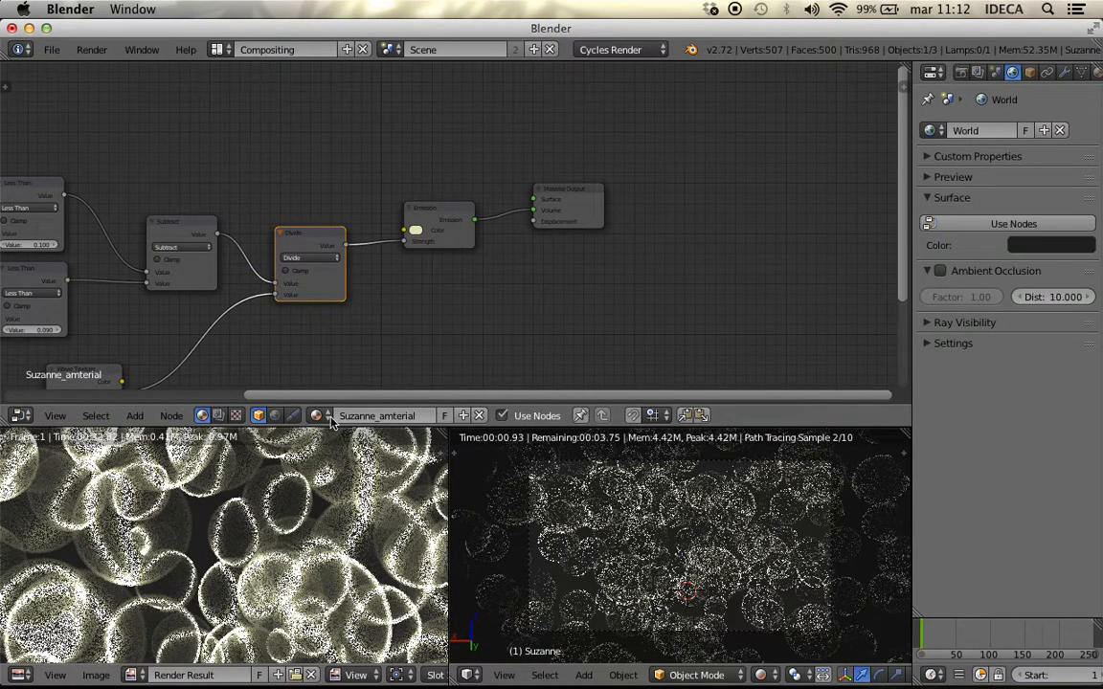
click(218, 415)
key(shift+space)
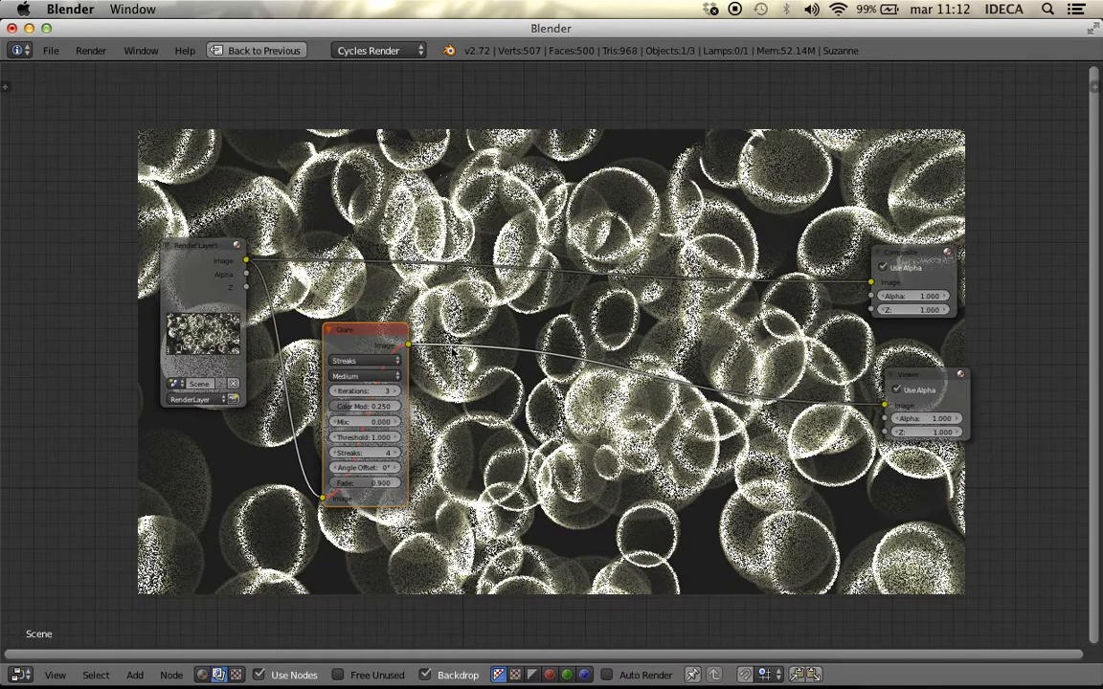
Change the Glare node's type to Fog Glow.
scroll(421, 359, up, 1)
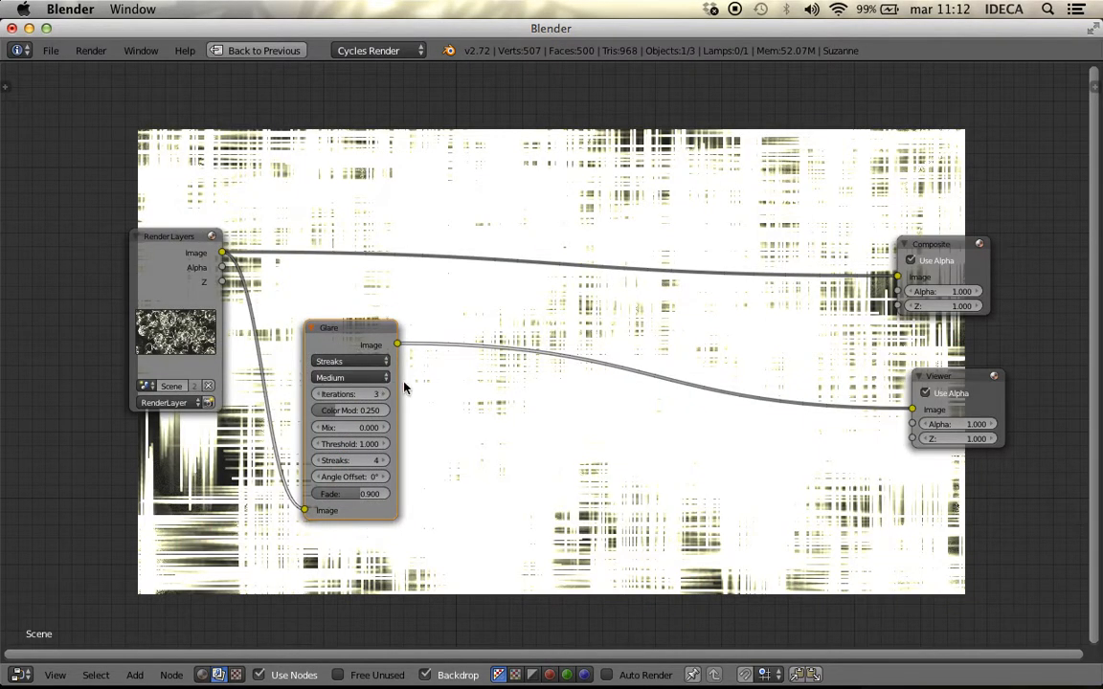
middle_drag(405, 387, 513, 364)
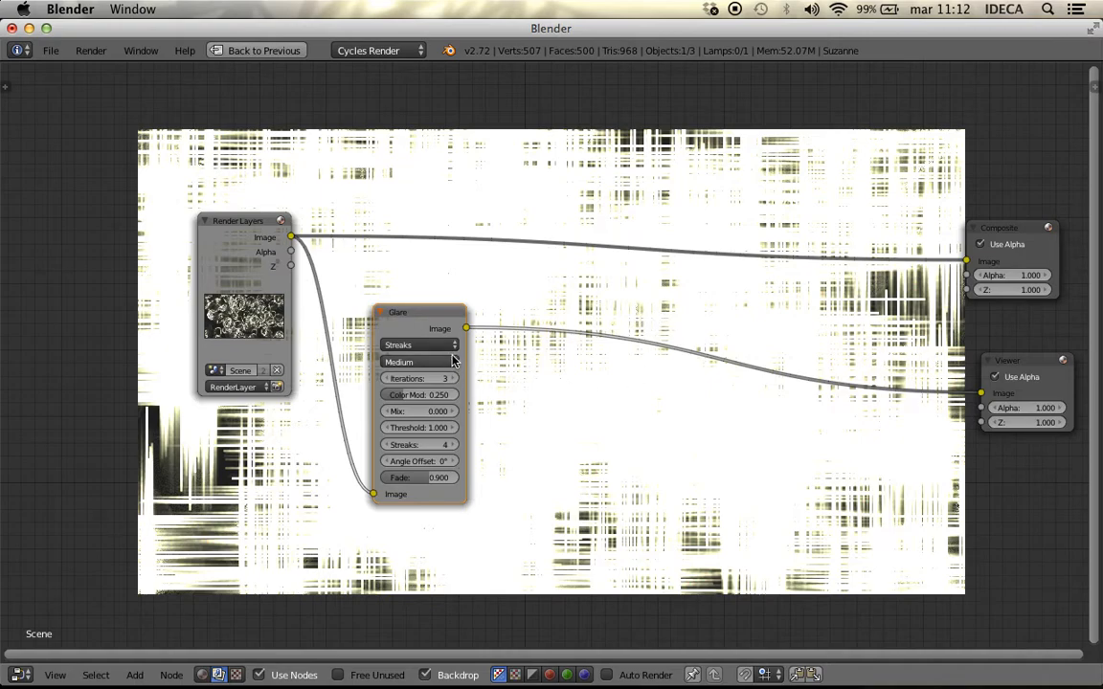
click(420, 344)
click(422, 303)
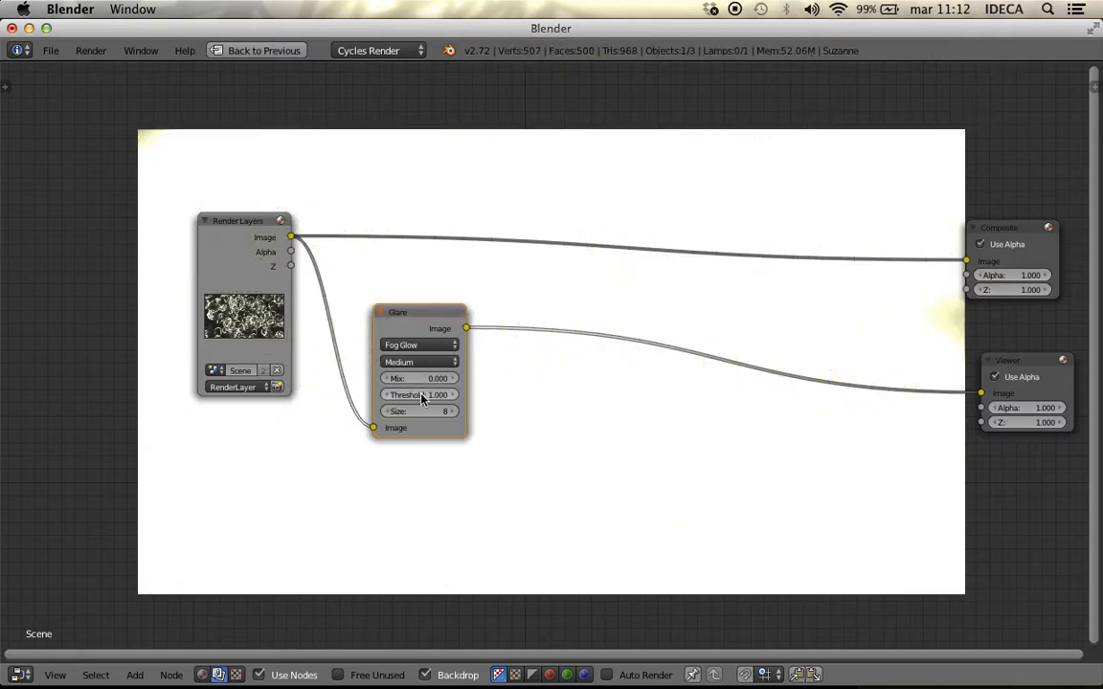
Try the Glare node's Threshold at 0 and set it back to 1.
drag(436, 395, 383, 395)
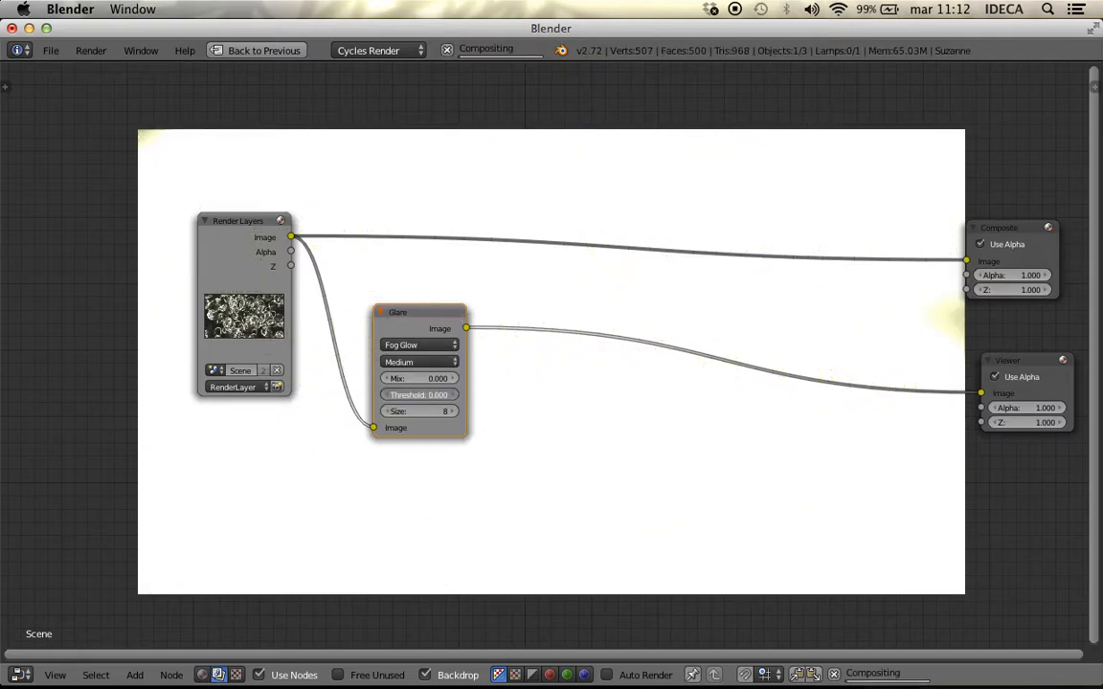
click(411, 393)
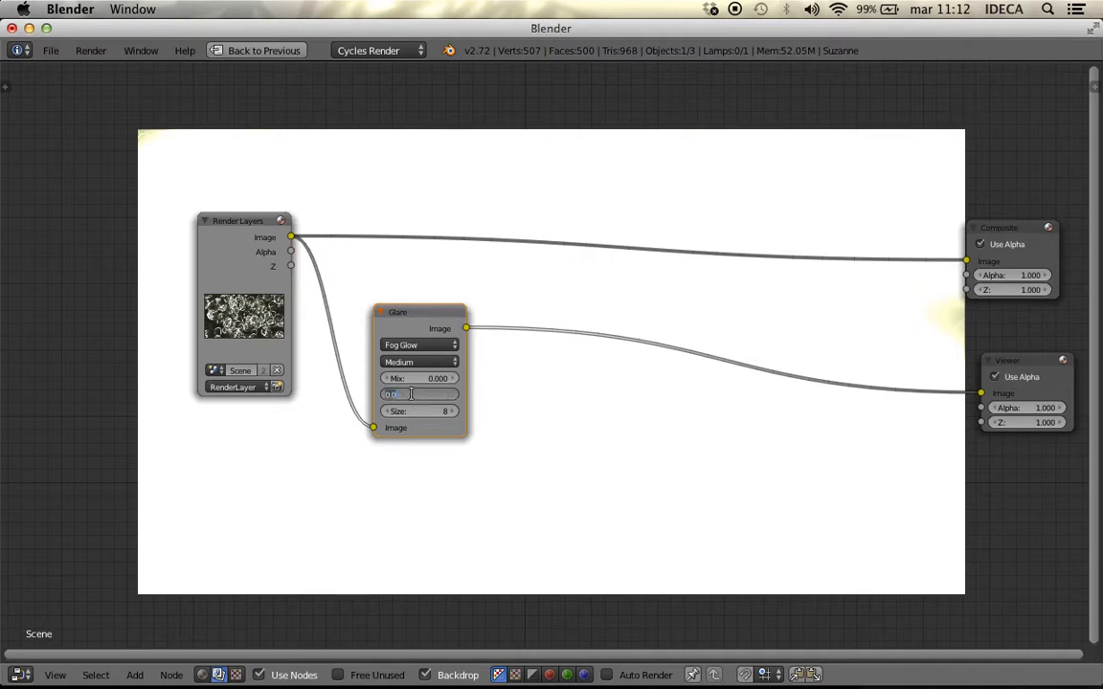
text(1)
key(Return)
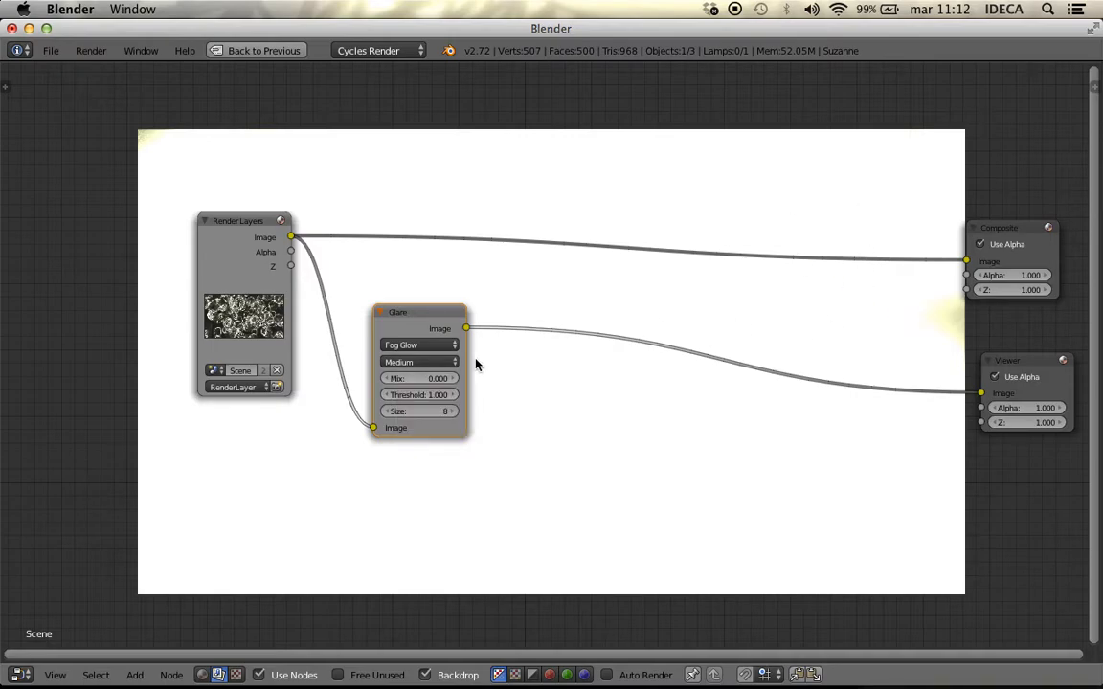
Lower the Glare node's Mix to -0.9.
click(390, 380)
click(389, 380)
click(390, 380)
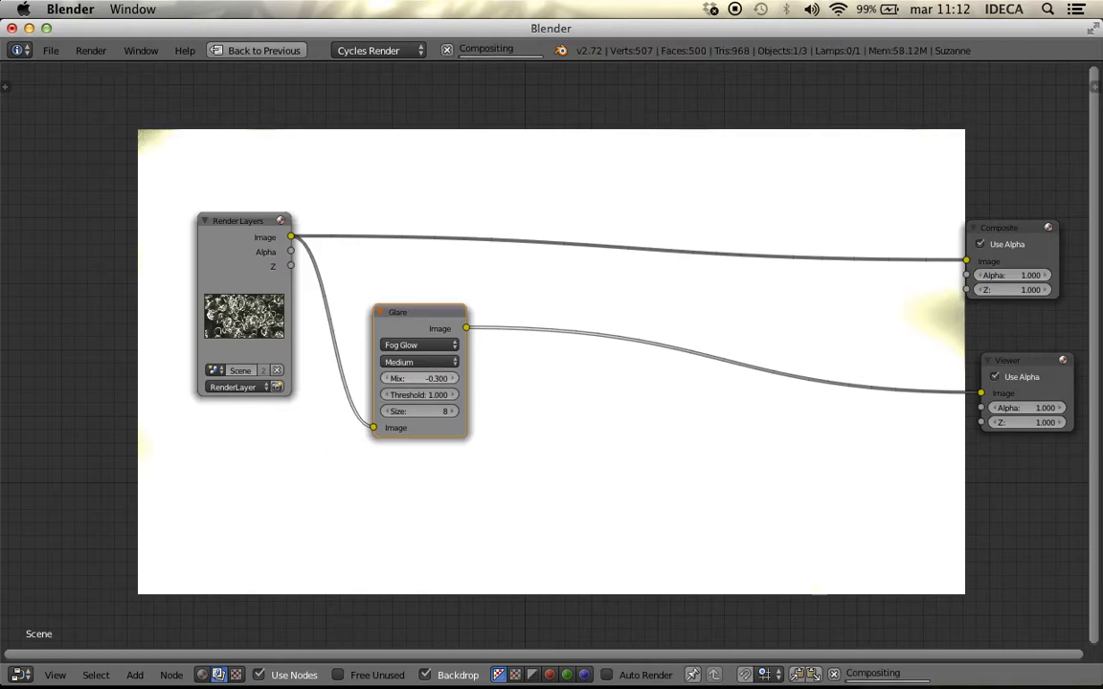
click(390, 380)
click(390, 380)
click(390, 380)
click(389, 380)
click(389, 380)
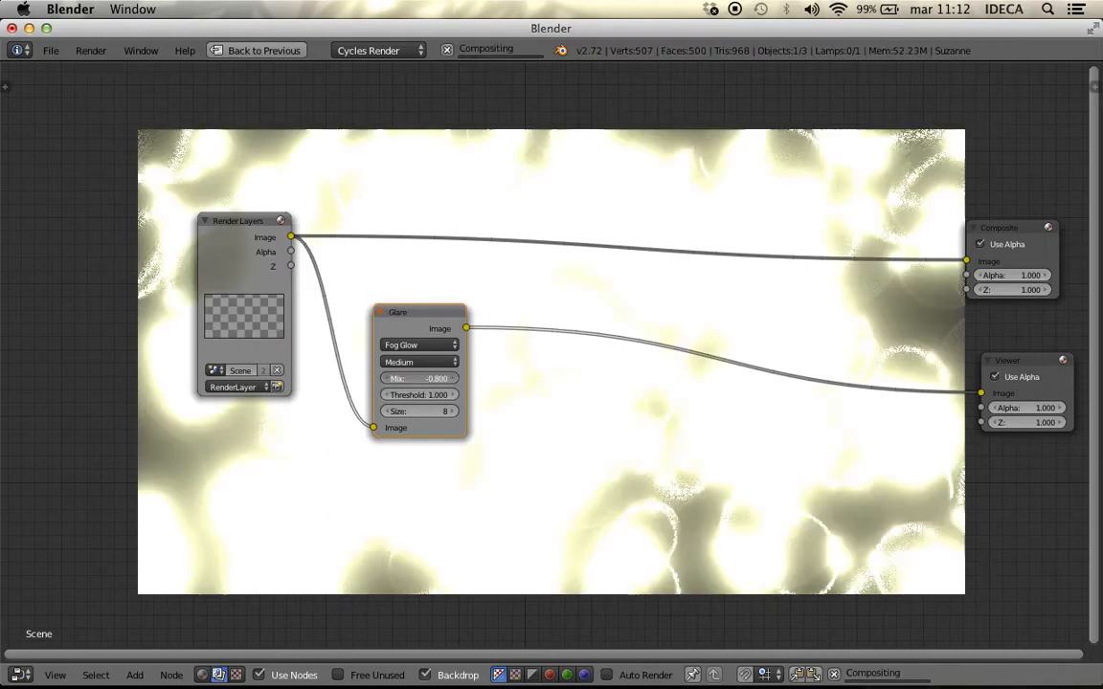
click(390, 380)
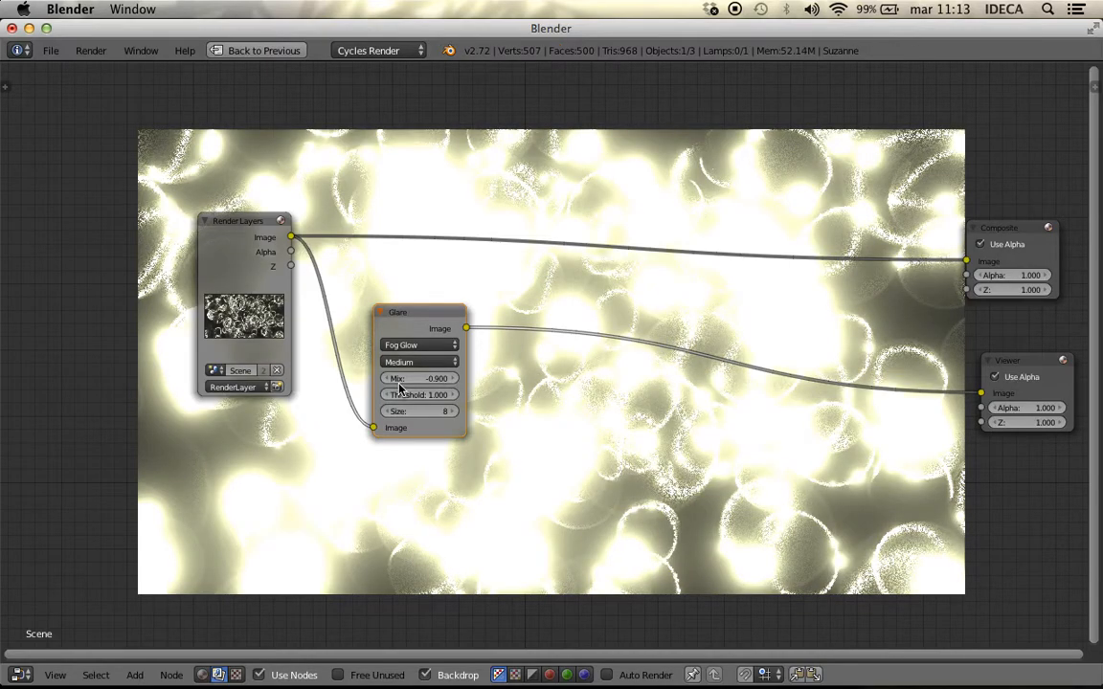
Try the Glare node's Mix at -1, -0.95 and -0.98.
click(390, 380)
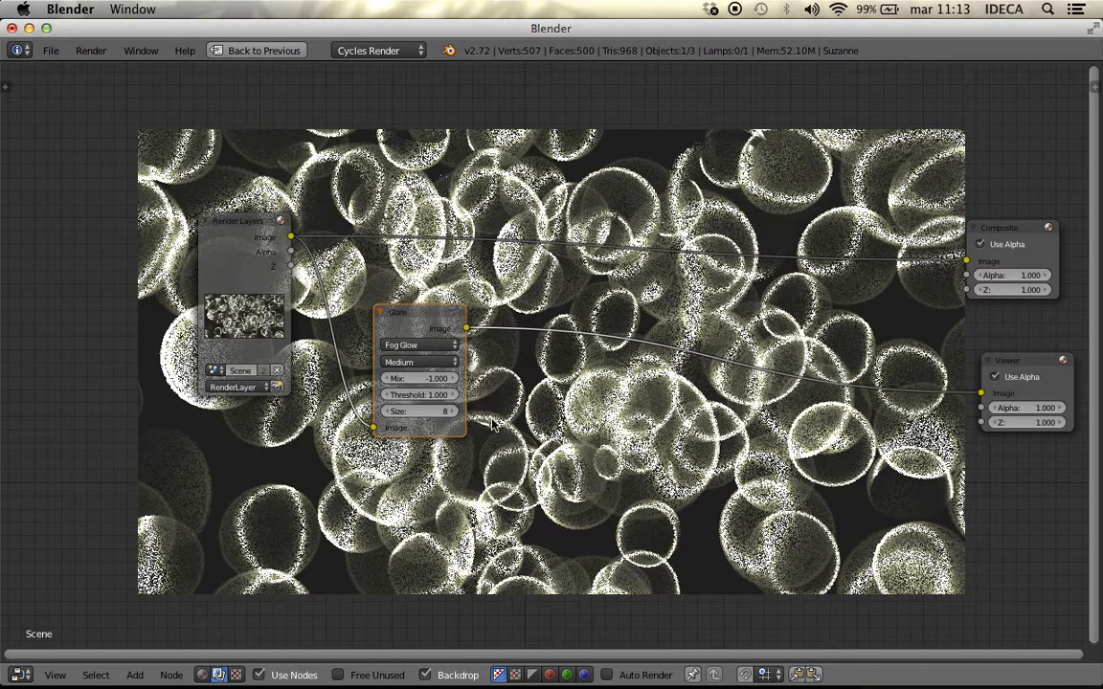
click(433, 381)
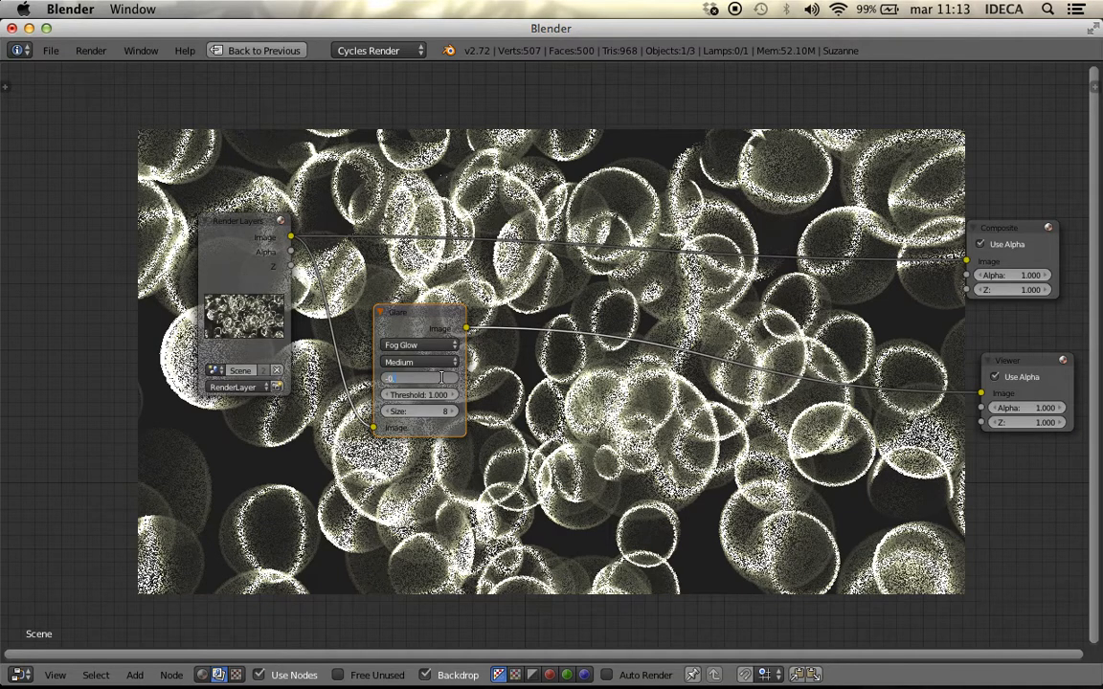
text(-0.95)
key(Return)
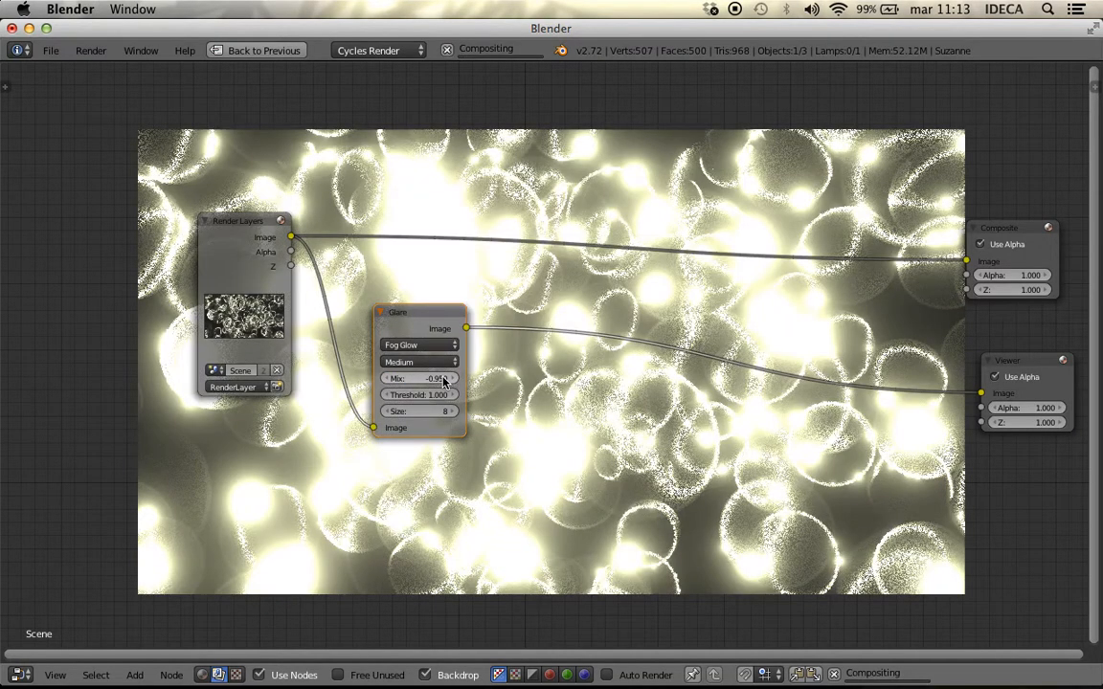
click(445, 379)
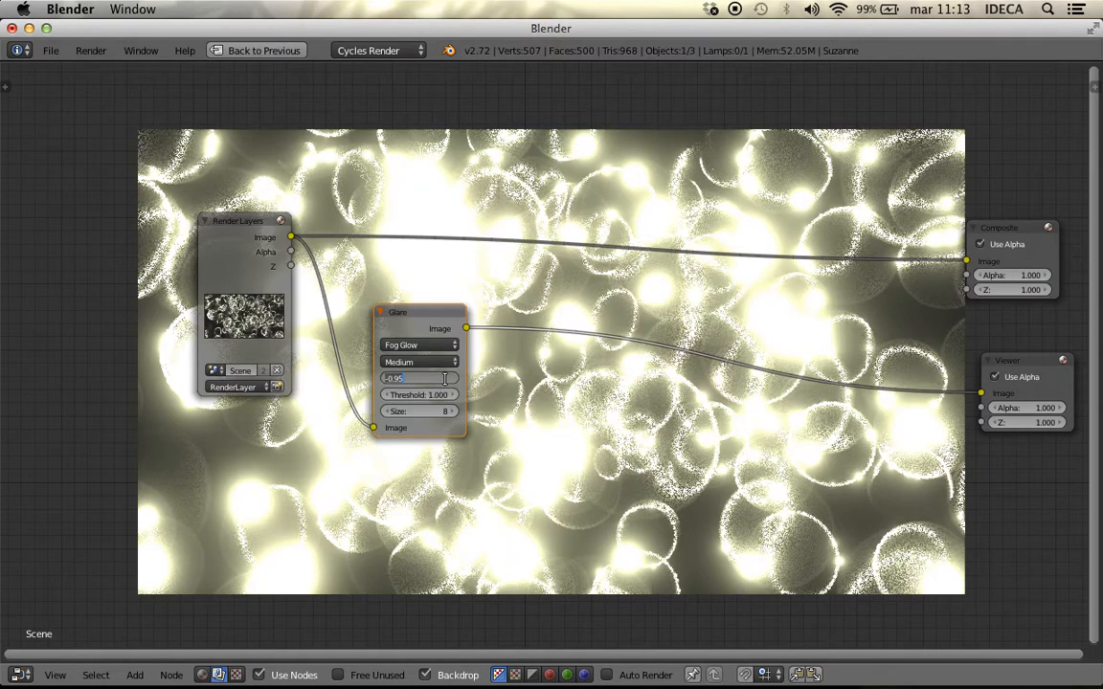
key(Return)
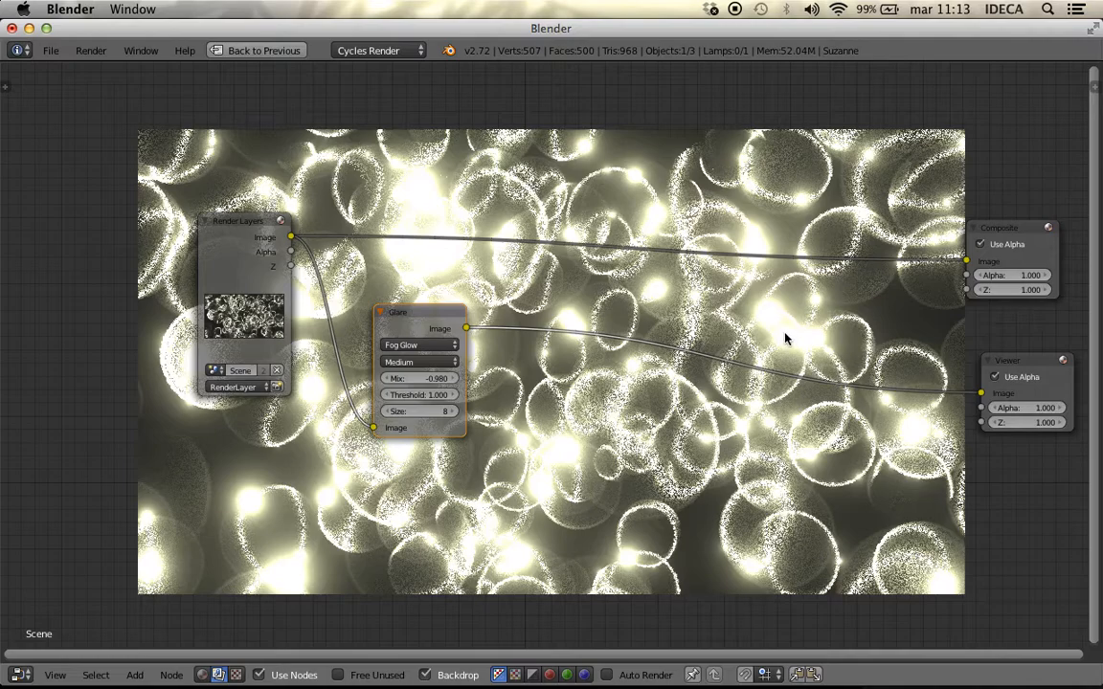
Set the Glare node's Mix to -0.97 and move the node down closer to the Render Layers node.
click(417, 377)
text(-0.97)
key(Return)
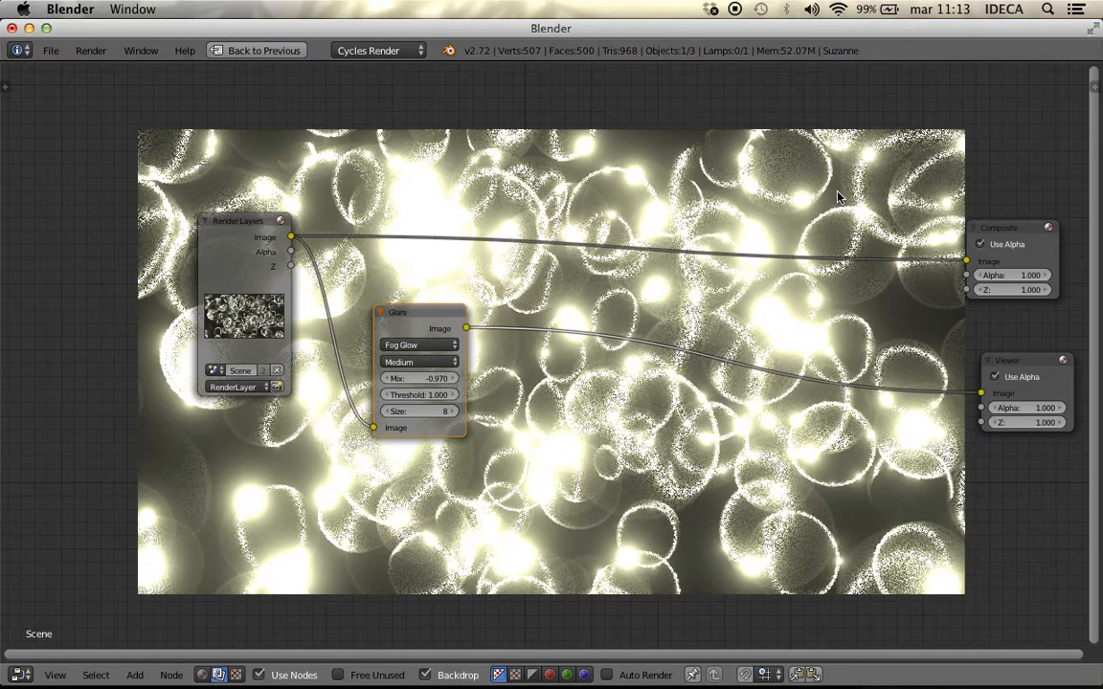
scroll(598, 499, down, 2)
scroll(597, 499, up, 2)
drag(390, 327, 351, 373)
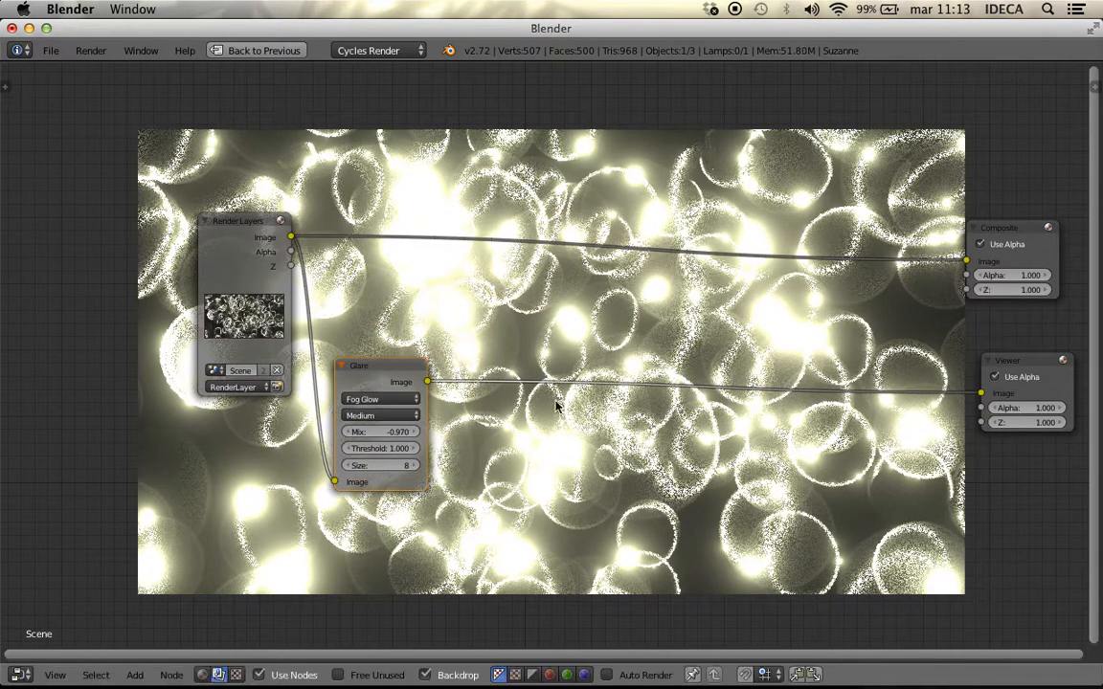
scroll(560, 410, up, 2)
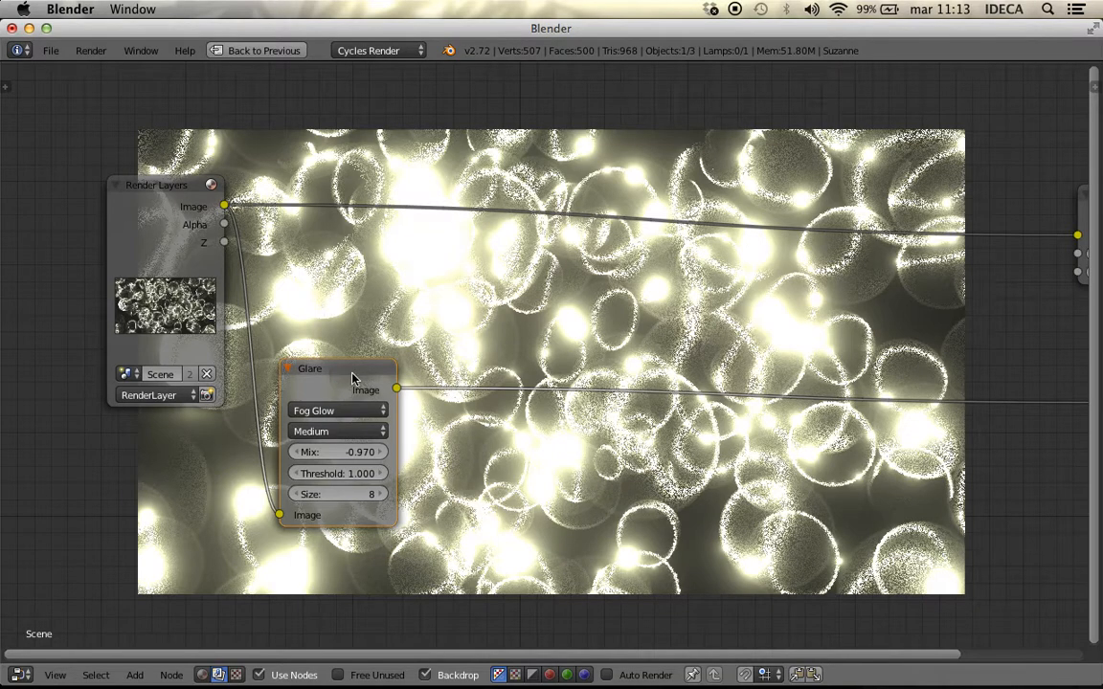
key(shift+a)
mouse_move(515, 371)
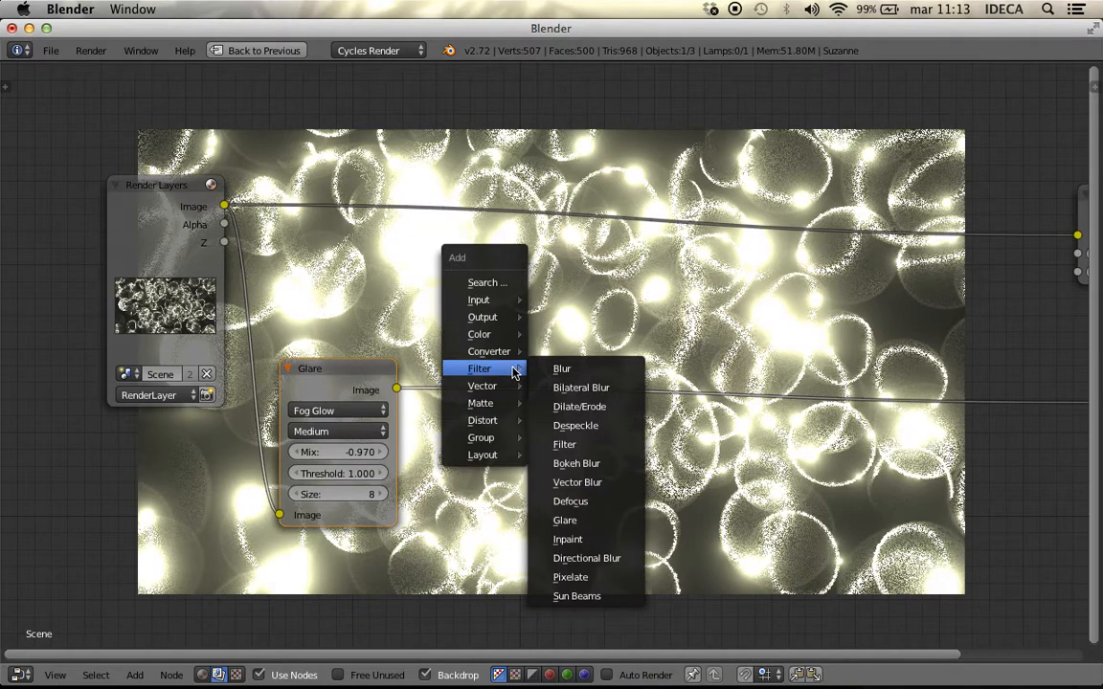
scroll(703, 348, up, 3)
scroll(703, 348, down, 4)
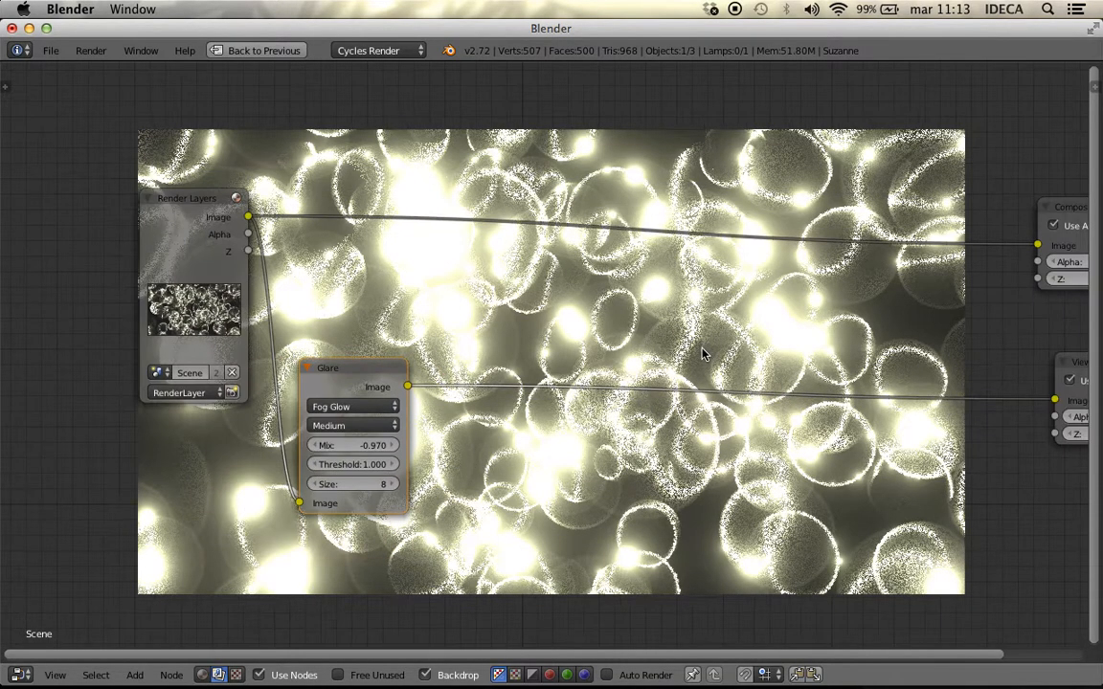
Mute the Glare node to compare the backdrop image without the glow.
key(v)
key(v)
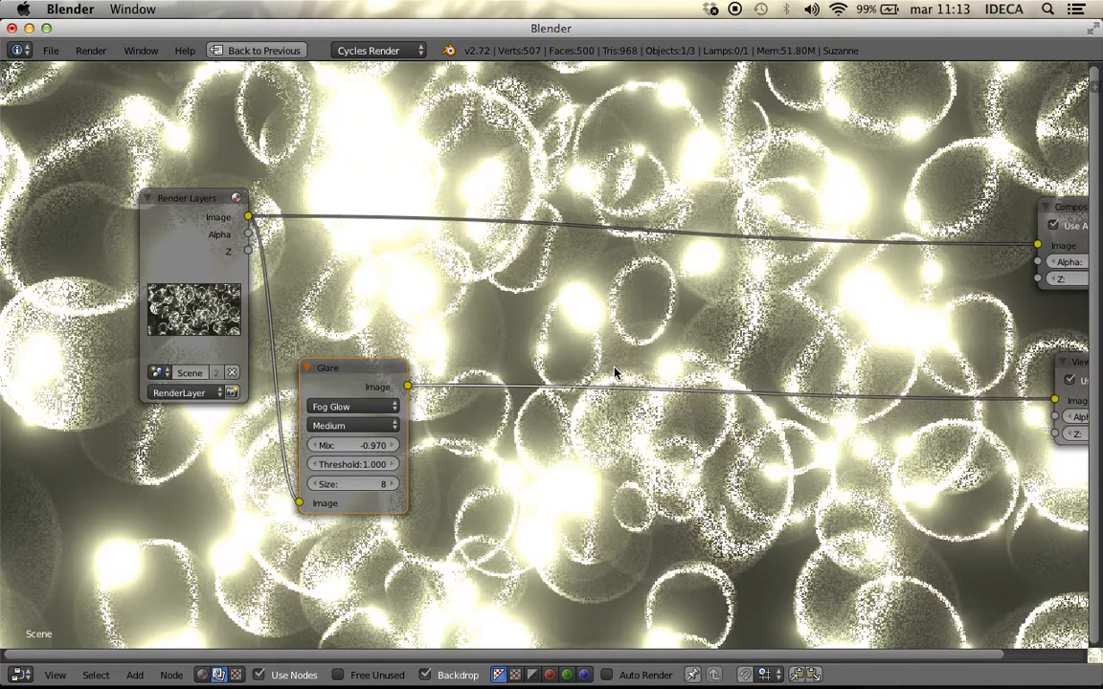
key(m)
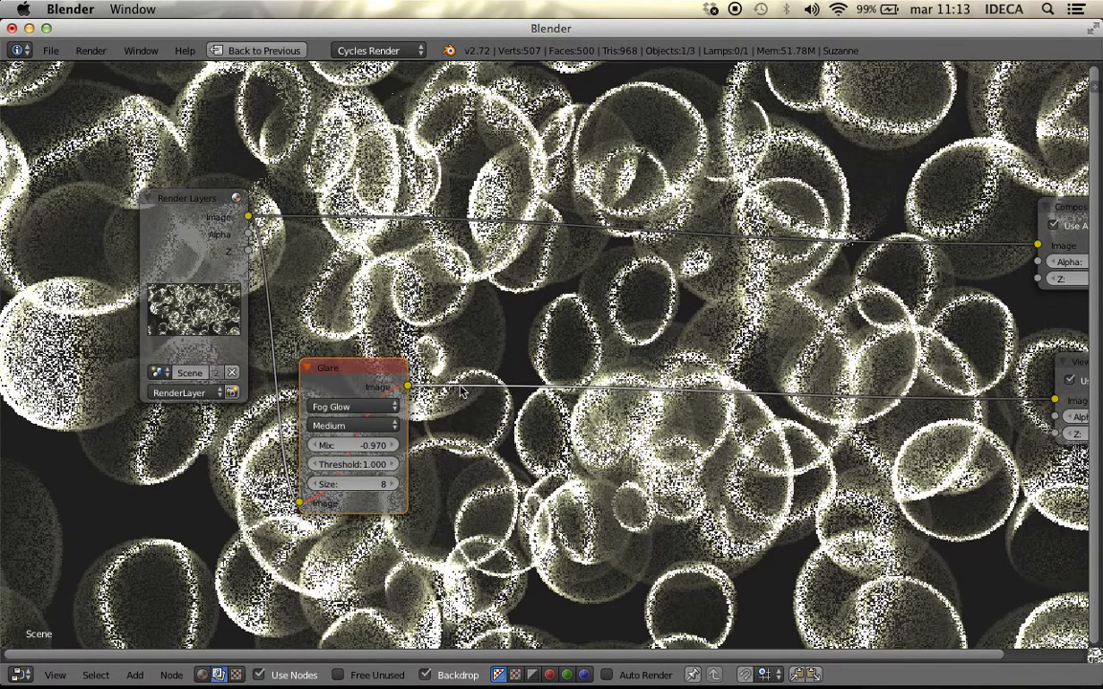
Spread the nodes apart by moving Glare towards the Viewer node and Render Layers away from it.
scroll(344, 386, down, 2)
scroll(561, 405, up, 3)
drag(387, 375, 666, 380)
drag(246, 264, 176, 315)
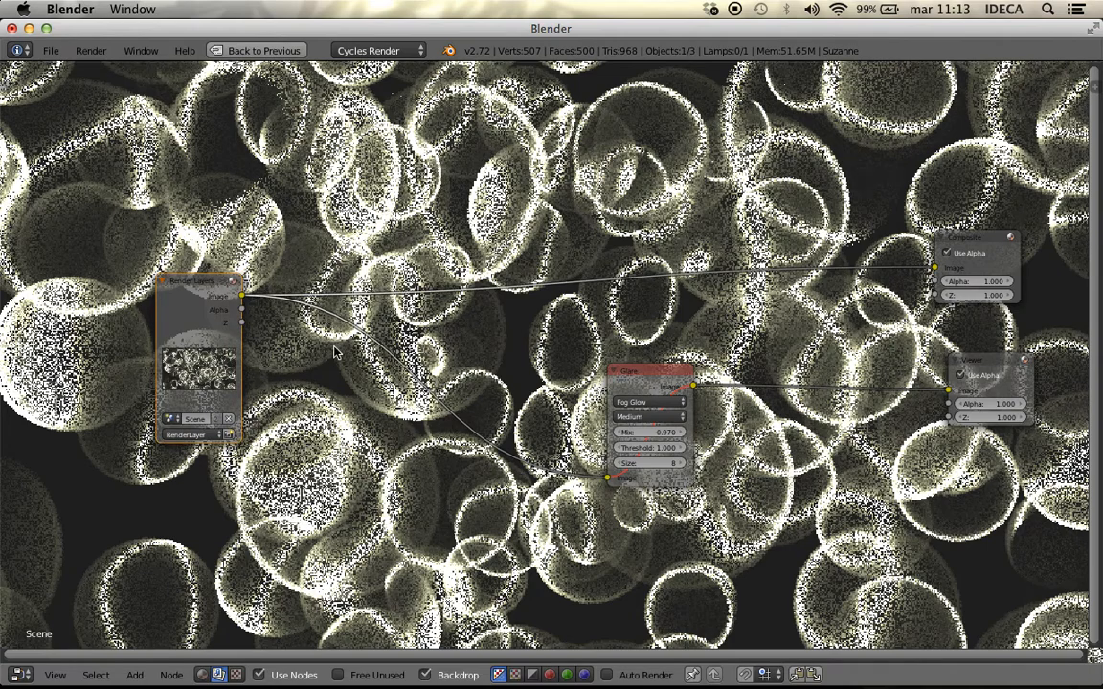
Add a reroute point on the link from Render Layers to Glare and place it below and beside Render Layers.
shift+drag(427, 342, 319, 445)
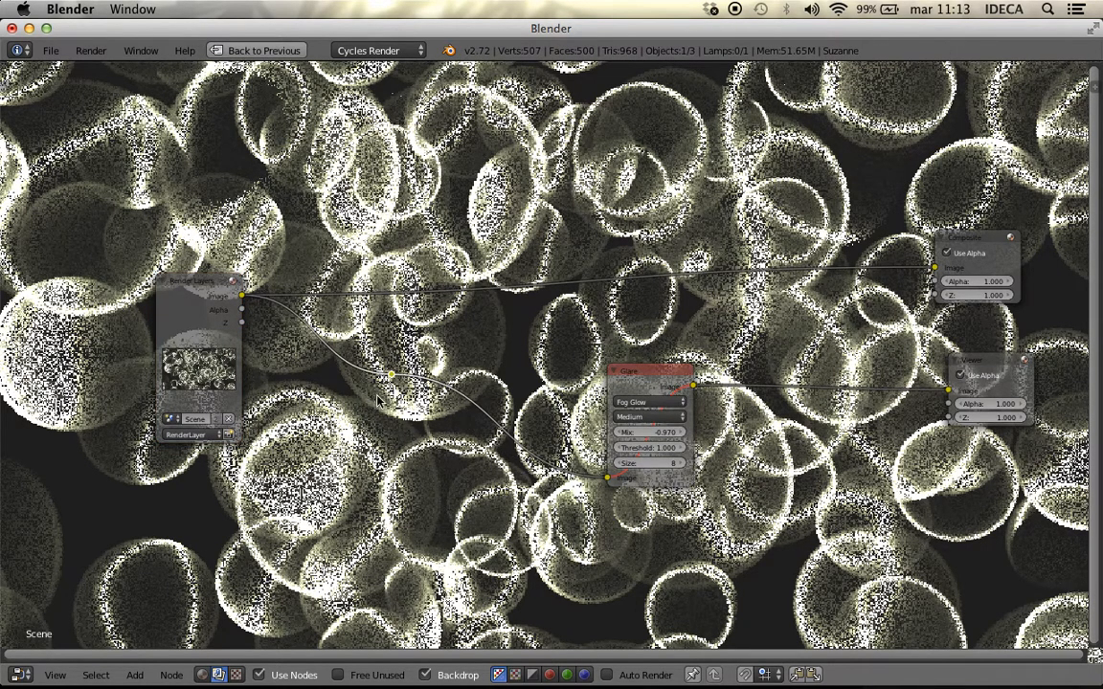
drag(389, 376, 361, 406)
key(g)
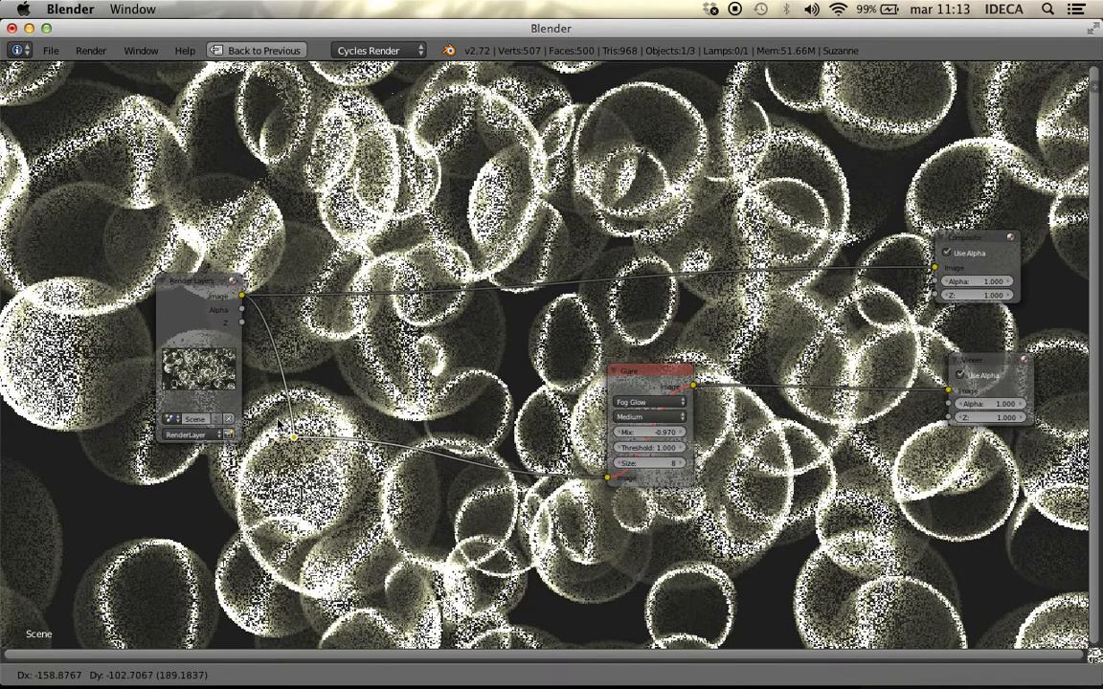
click(290, 474)
middle_drag(374, 515, 398, 469)
scroll(398, 470, up, 2)
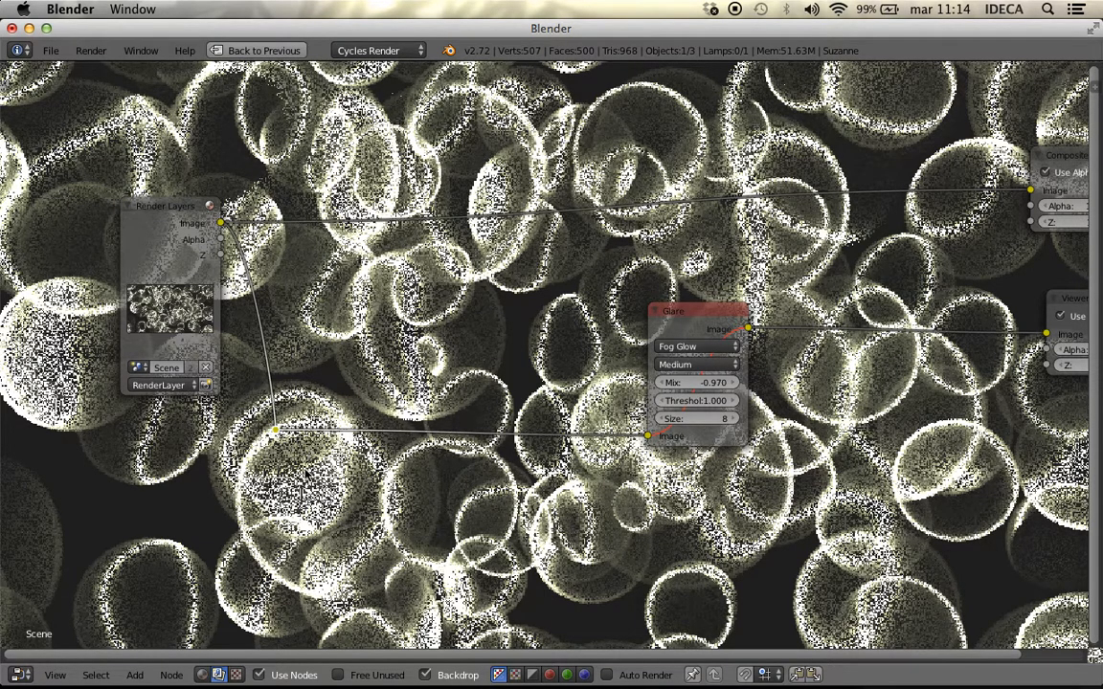
Insert a Gaussian Blur node between the reroute point and the Glare node, with X and Y set to 2.
key(shift+a)
mouse_move(270, 466)
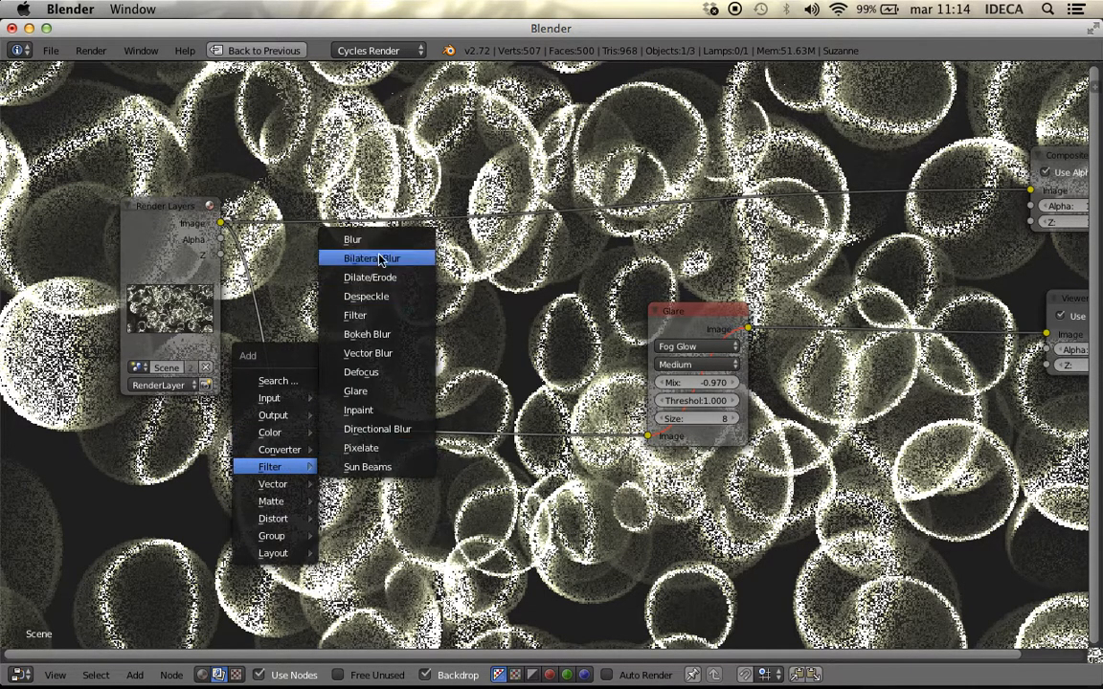
click(353, 239)
click(382, 487)
click(383, 488)
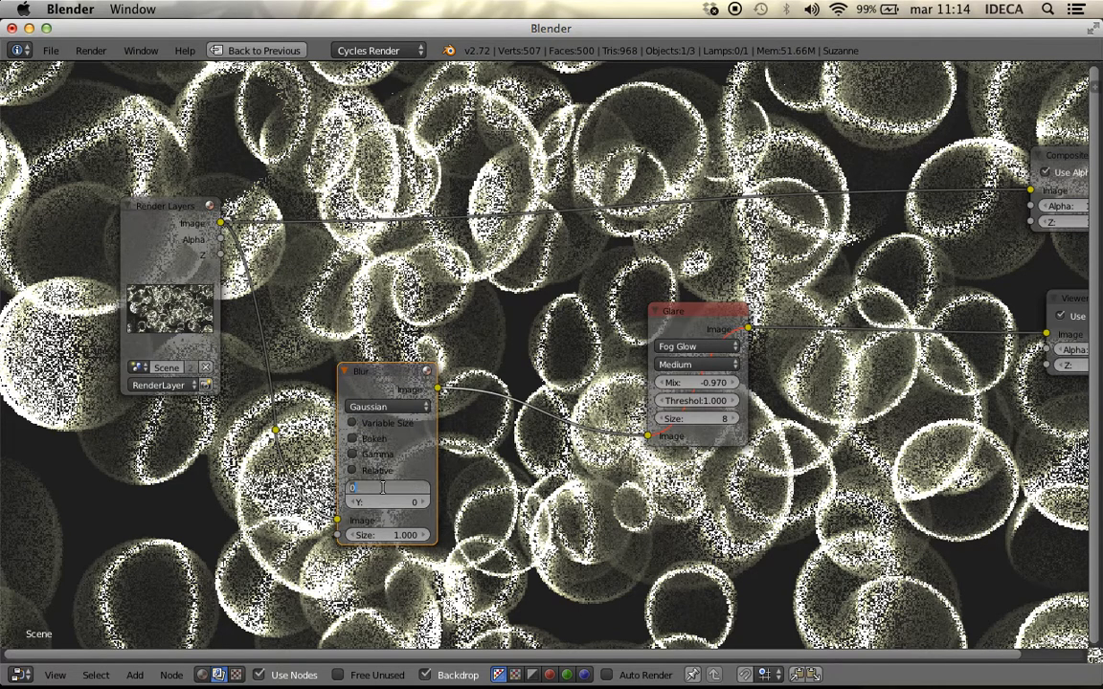
text(2)
key(Tab)
text(2)
key(Tab)
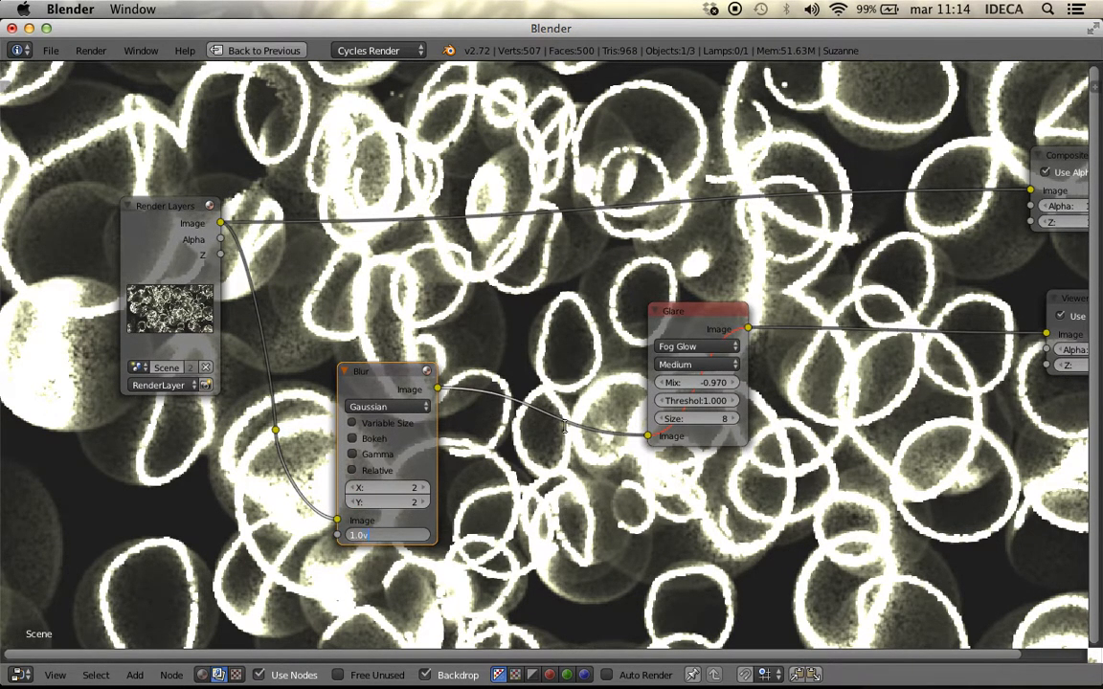
key(Return)
Replace the Blur node with a Bokeh Blur node between the reroute point and the Glare node.
key(v)
key(v)
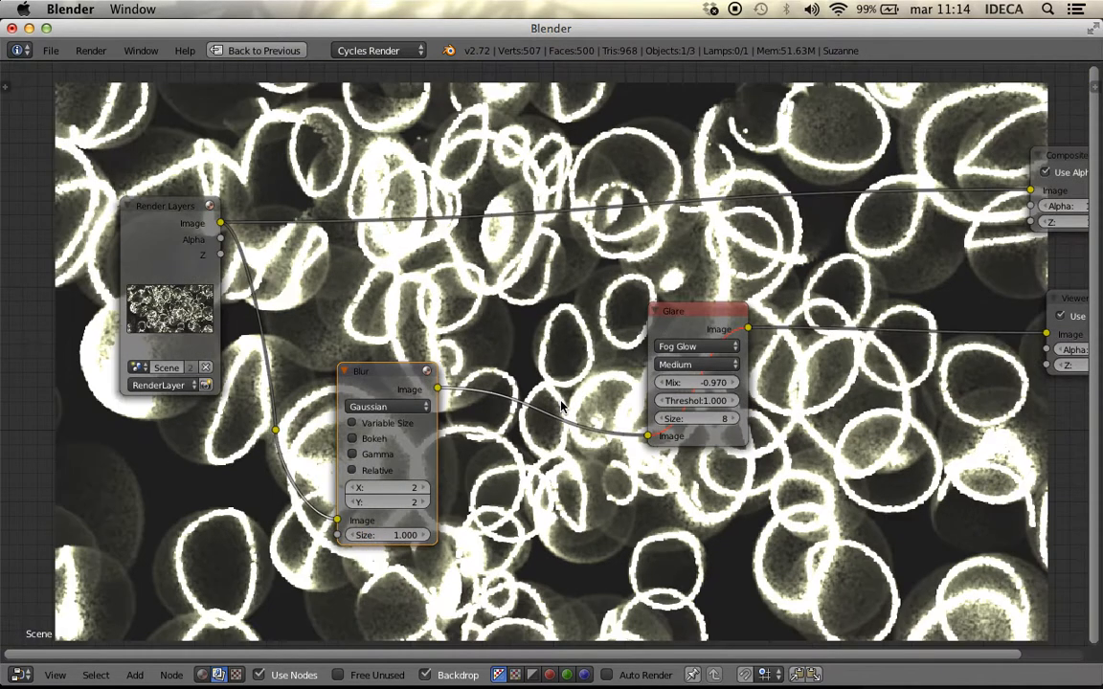
scroll(542, 392, up, 2)
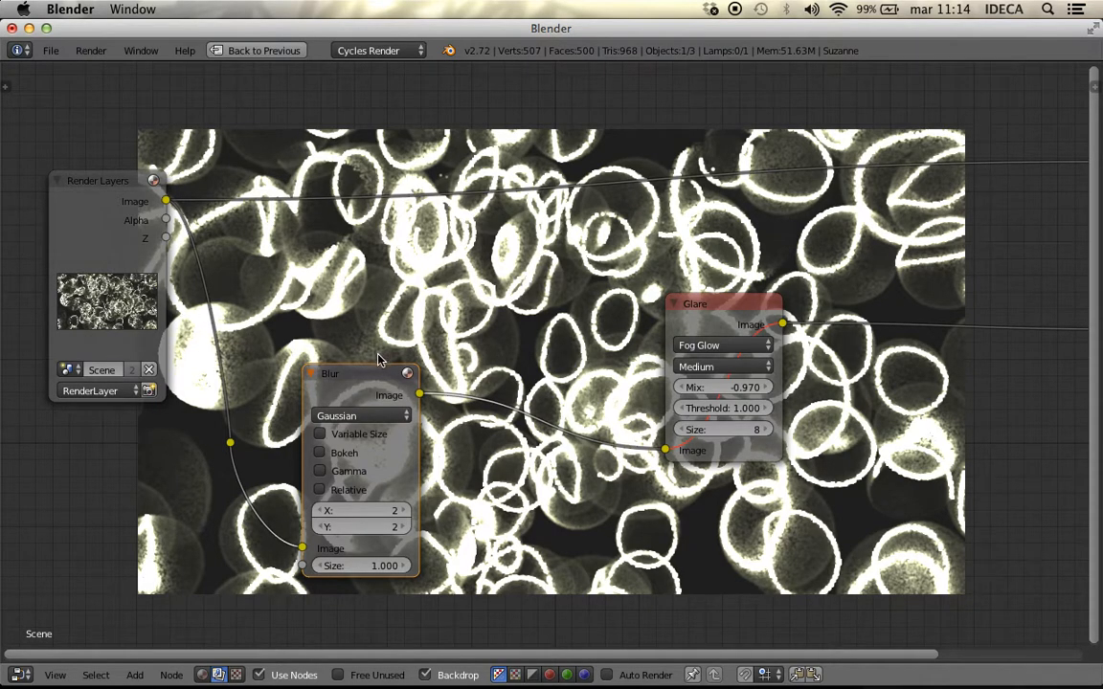
key(x)
key(shift+a)
mouse_move(375, 373)
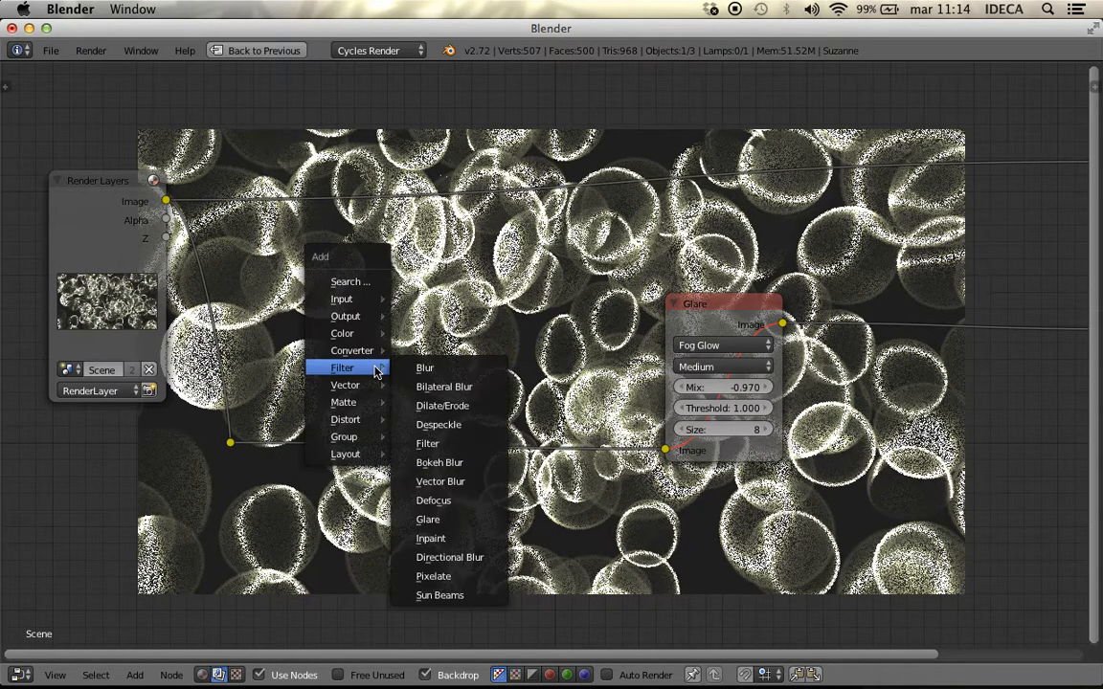
click(436, 463)
click(311, 496)
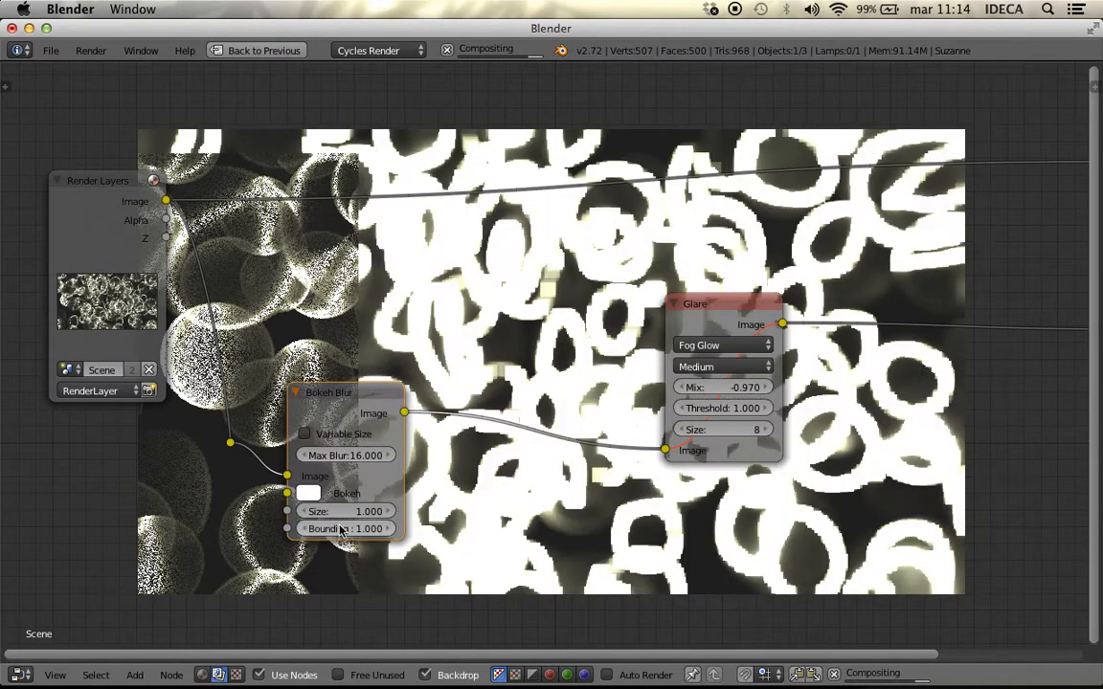
Set the Bokeh Blur node's Size to 0.3.
click(332, 509)
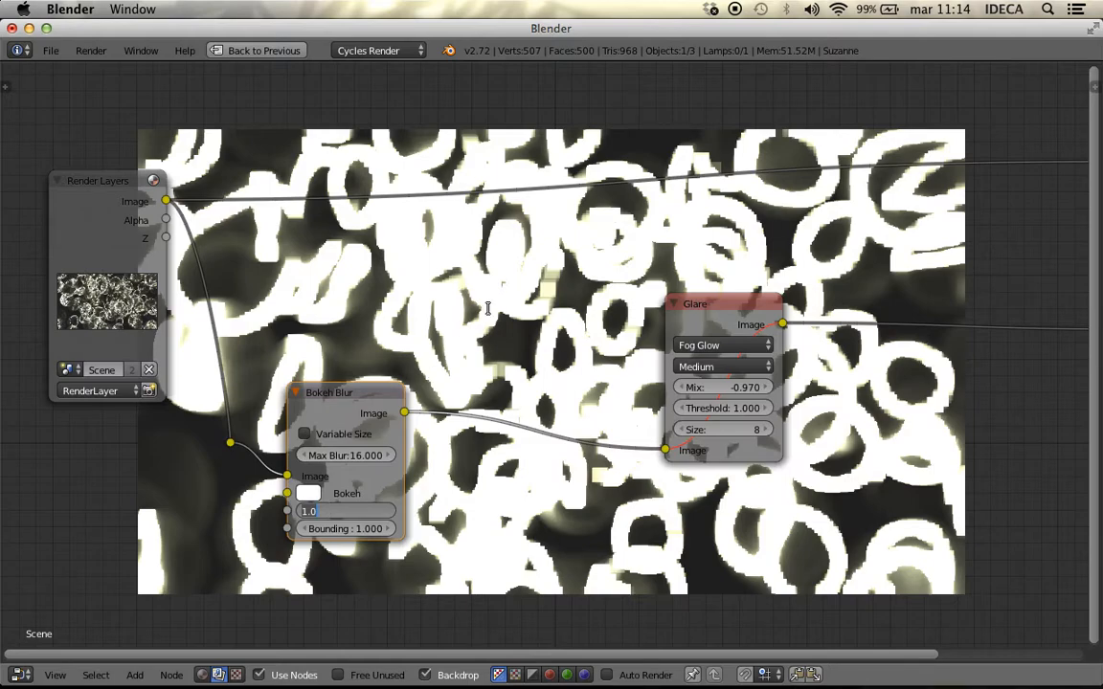
key(Return)
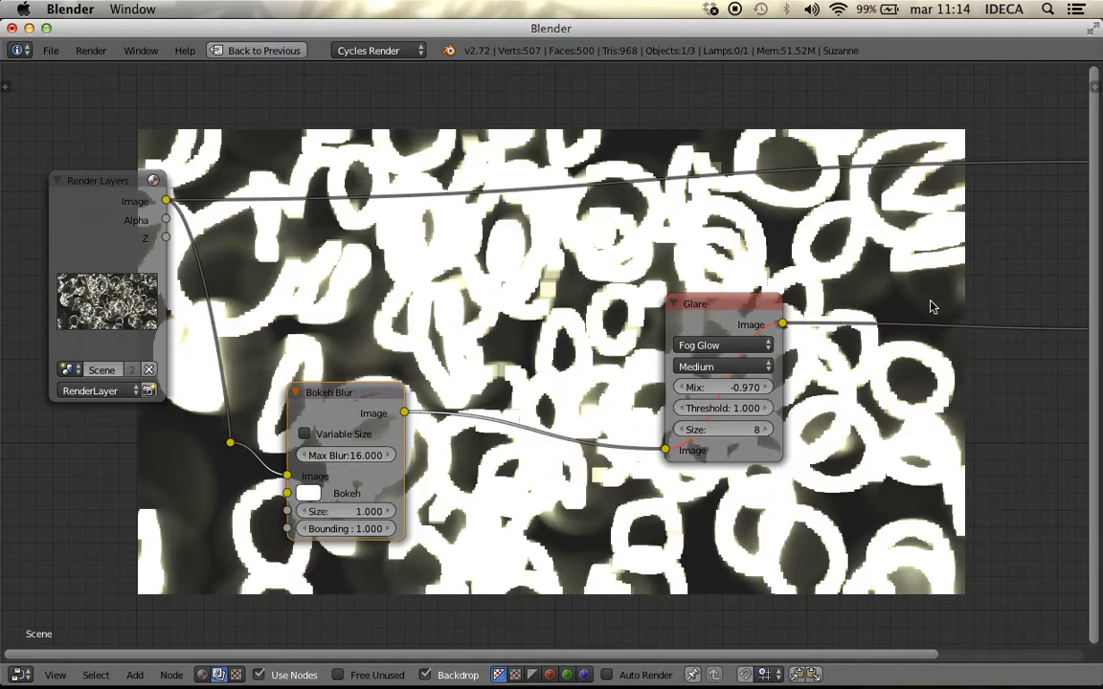
click(352, 510)
key(Return)
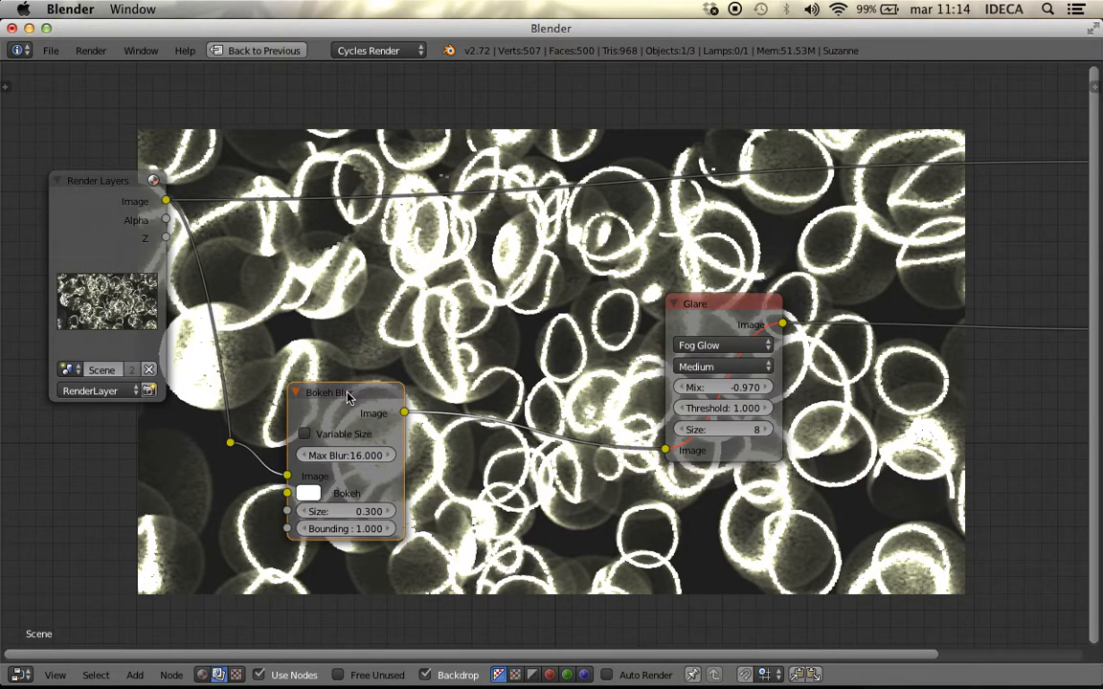
Delete the Bokeh Blur node and reconnect the reroute point to the Glare node's Image input.
key(x)
key(shift+a)
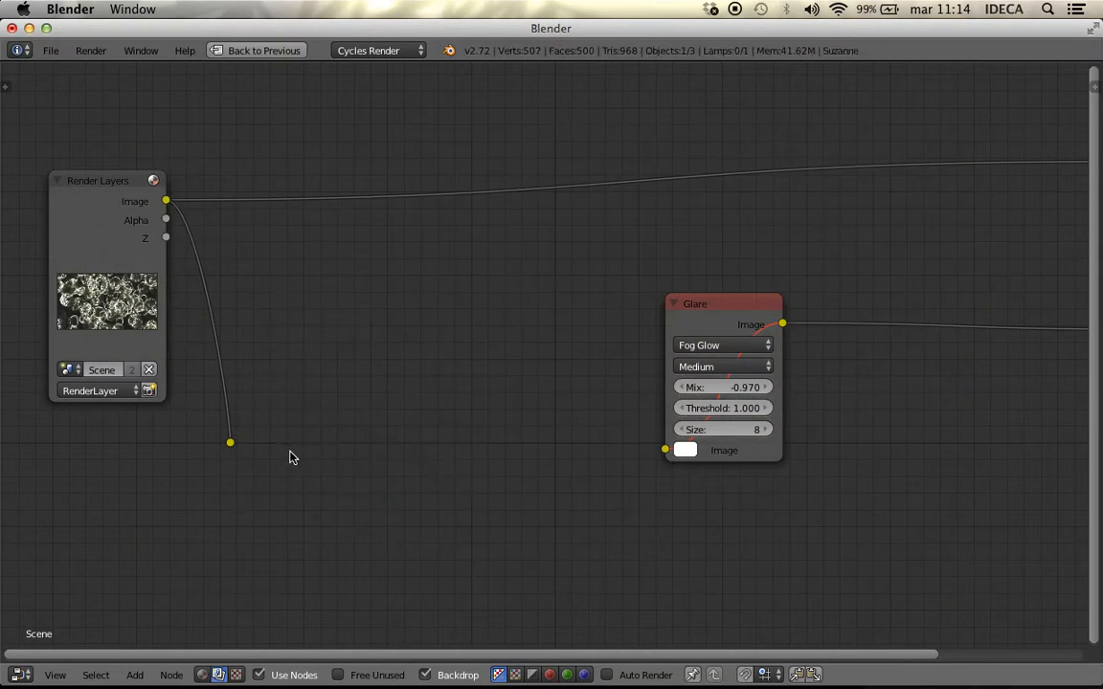
drag(233, 445, 664, 450)
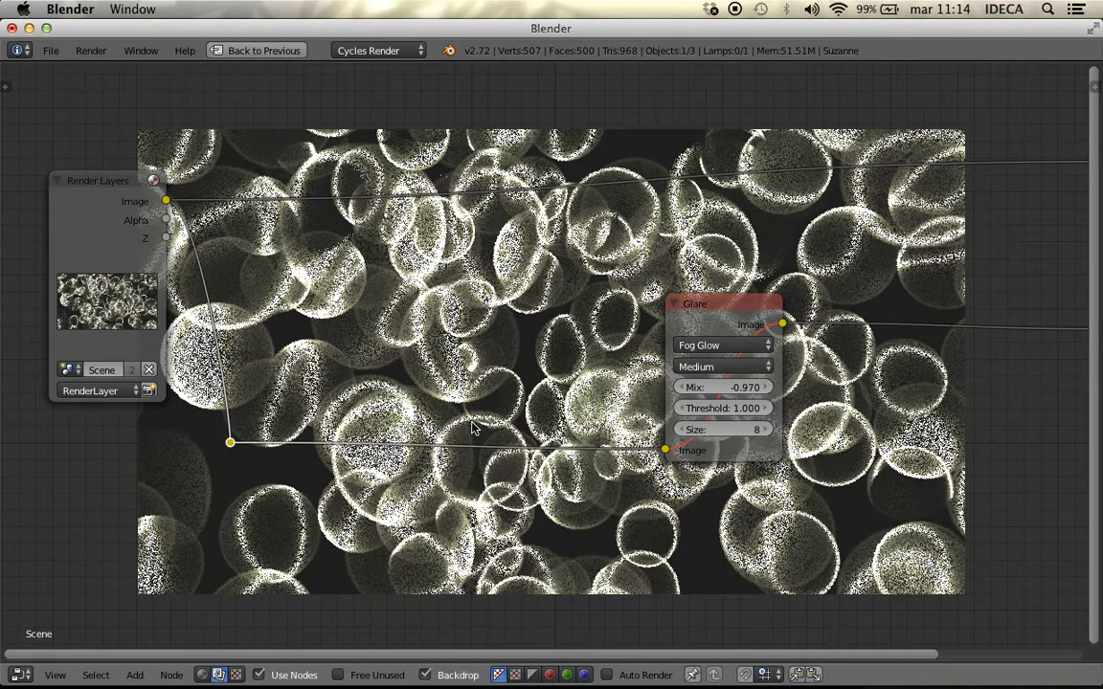
Insert a Filter node of type Soften between the reroute point and the Glare node.
key(shift+a)
mouse_move(424, 384)
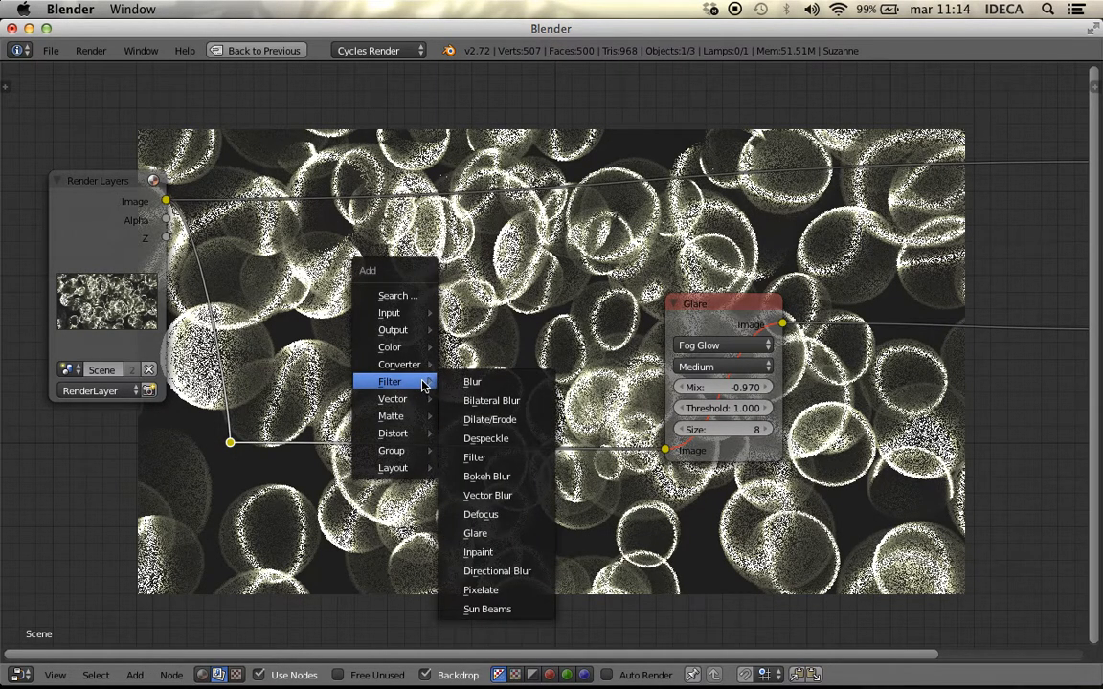
click(517, 458)
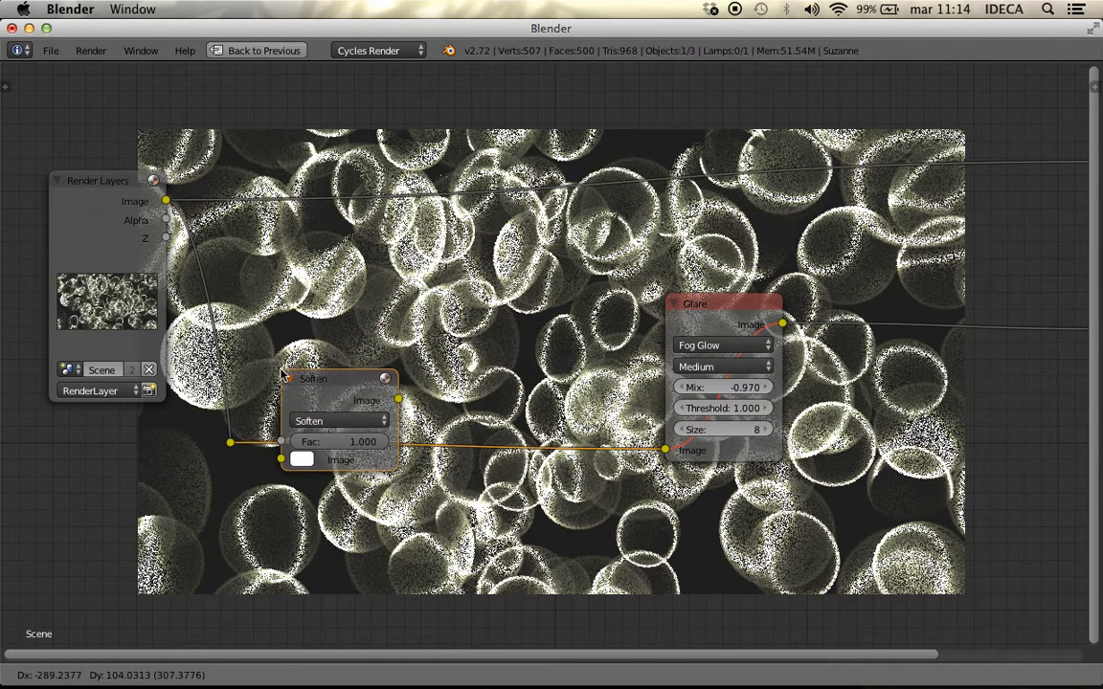
click(279, 408)
drag(378, 450, 407, 447)
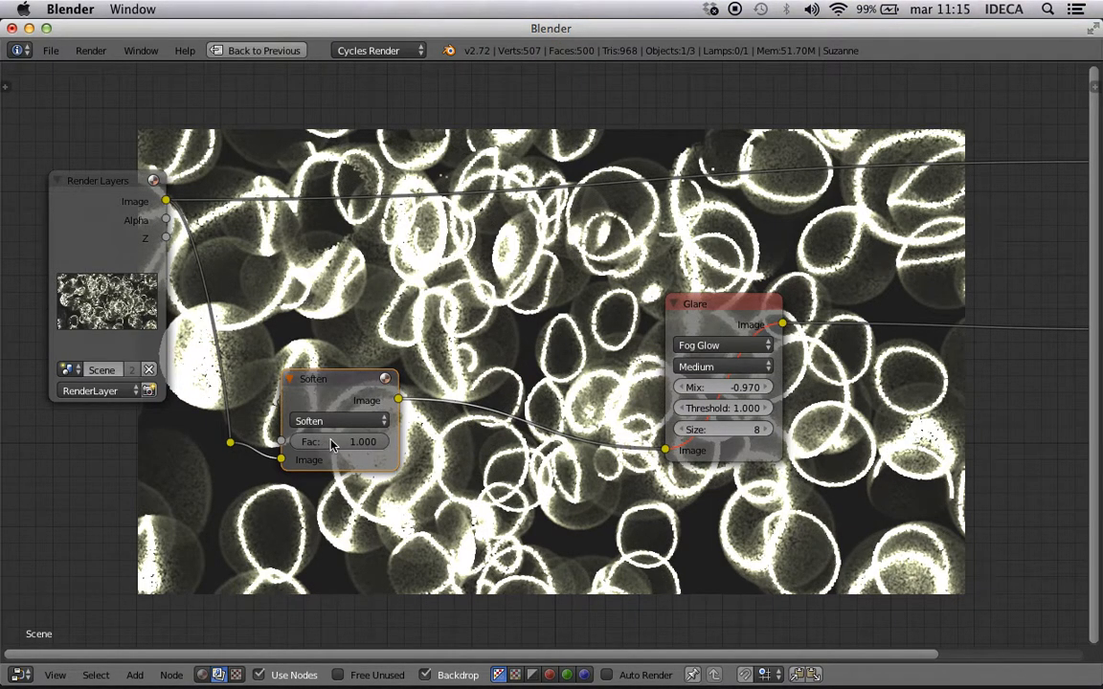
Change the Filter node's type from Soften to Sobel.
scroll(331, 440, up, 2)
middle_drag(366, 449, 467, 433)
click(414, 411)
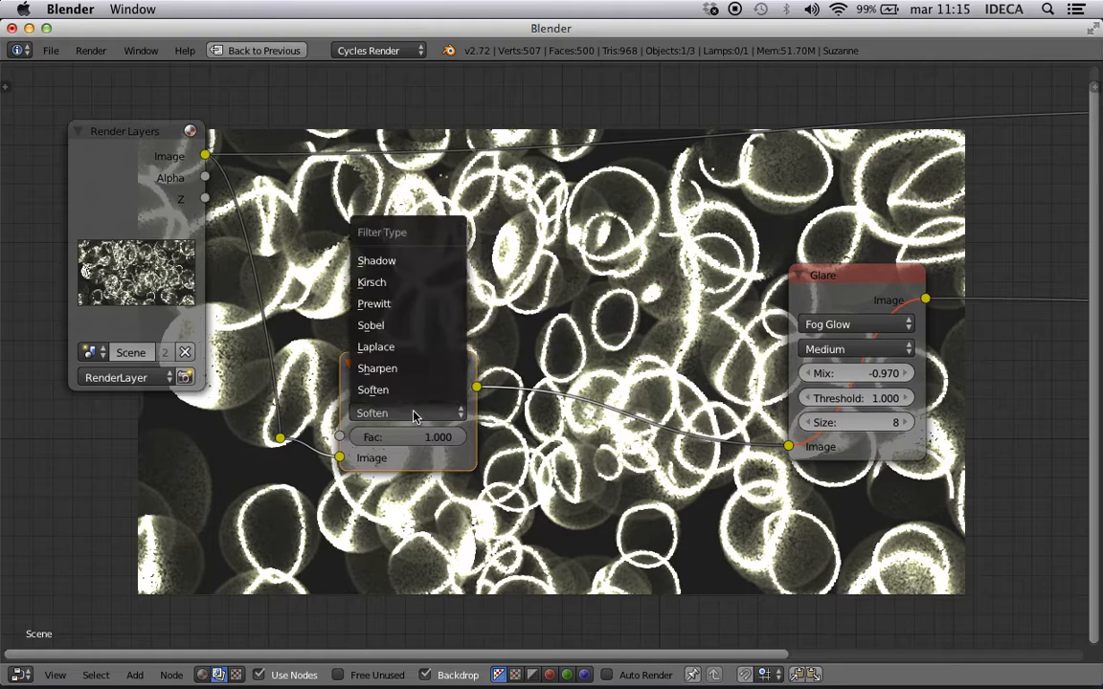
click(362, 390)
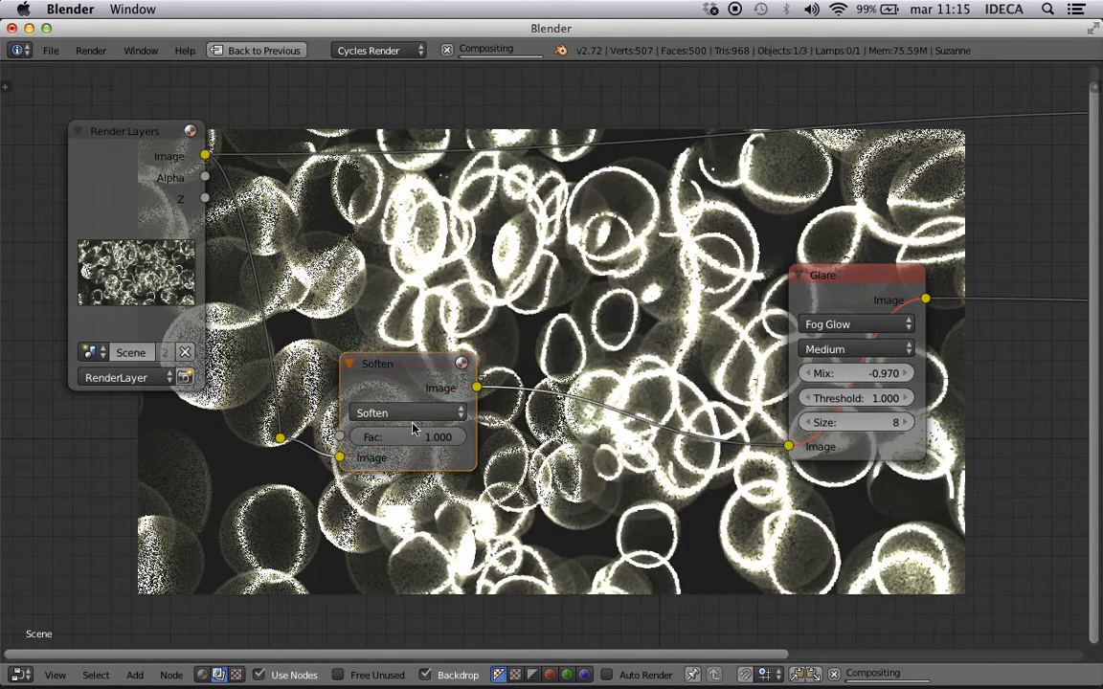
click(407, 413)
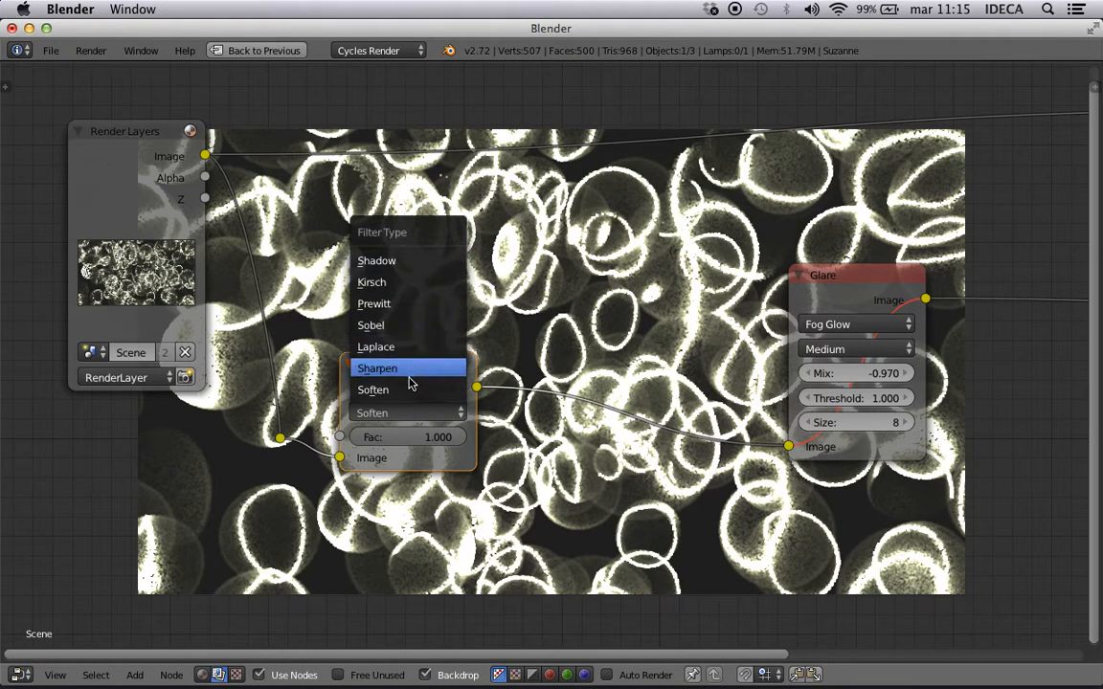
click(385, 324)
scroll(473, 406, up, 2)
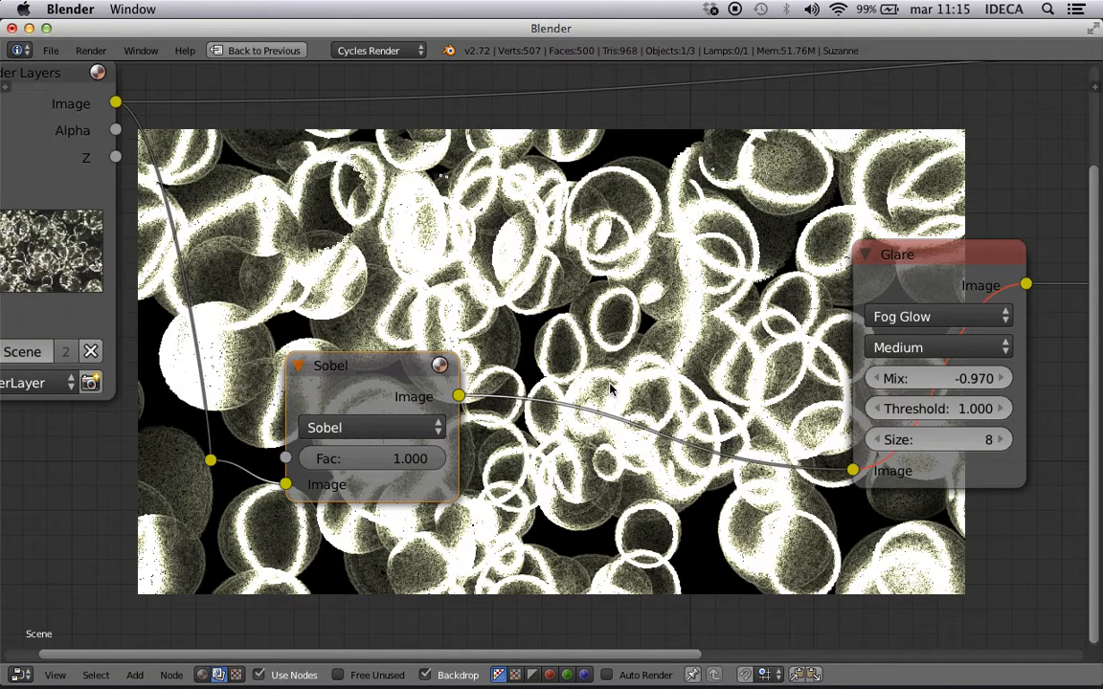
Switch the Filter node before the Glare node to the Kirsch type.
key(alt+v)
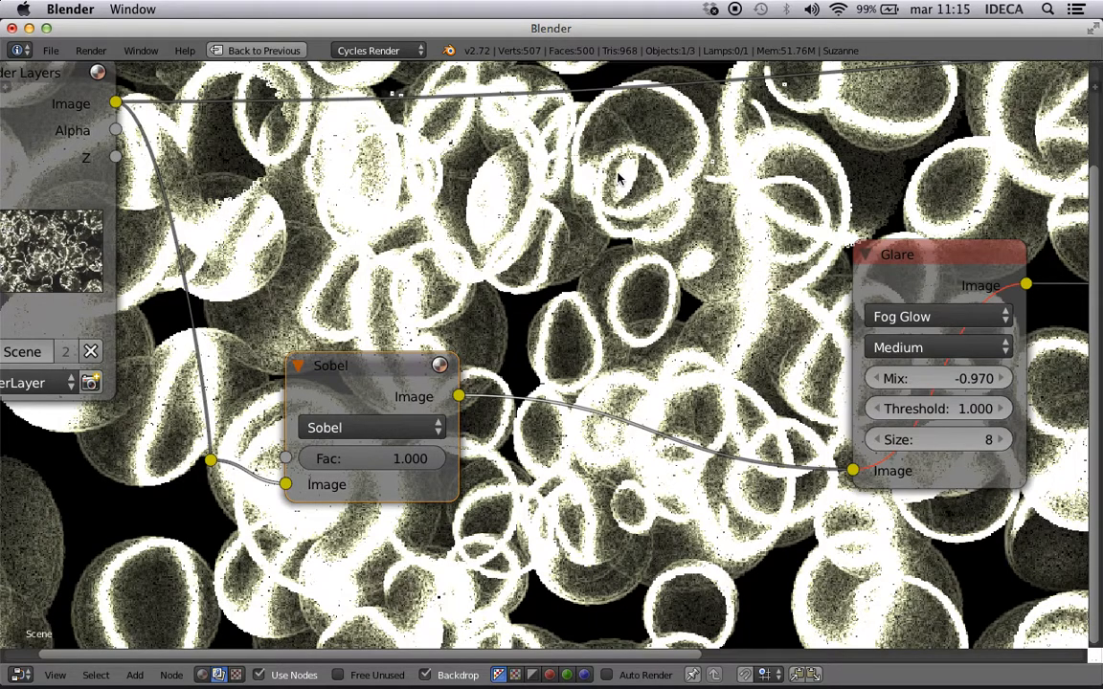
click(342, 428)
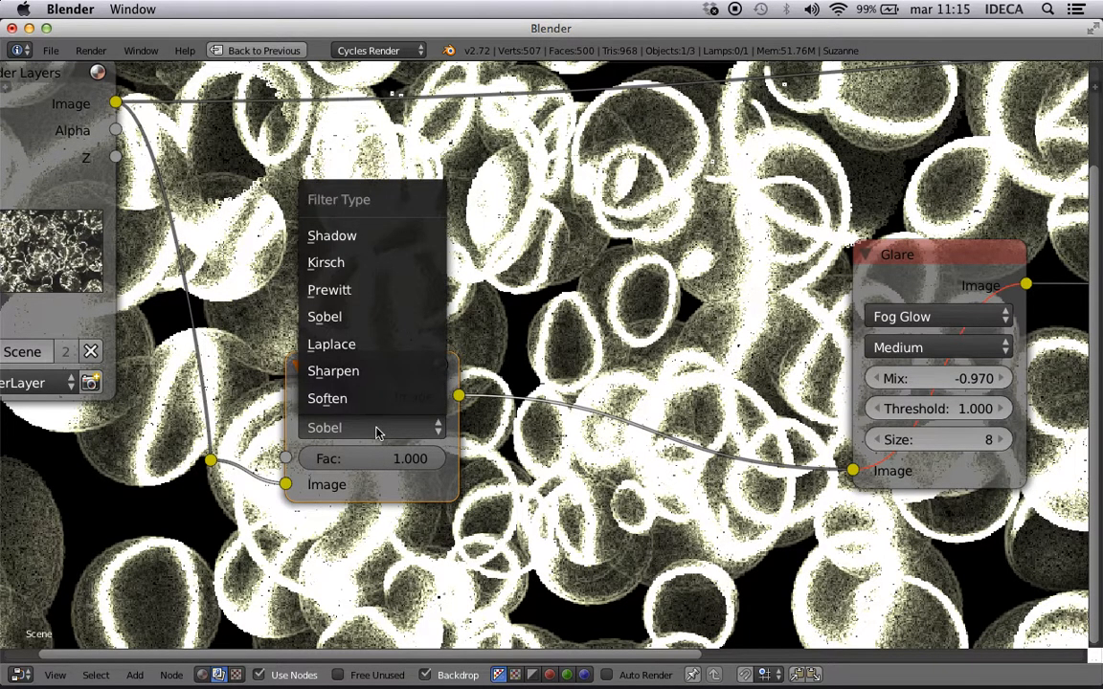
click(350, 264)
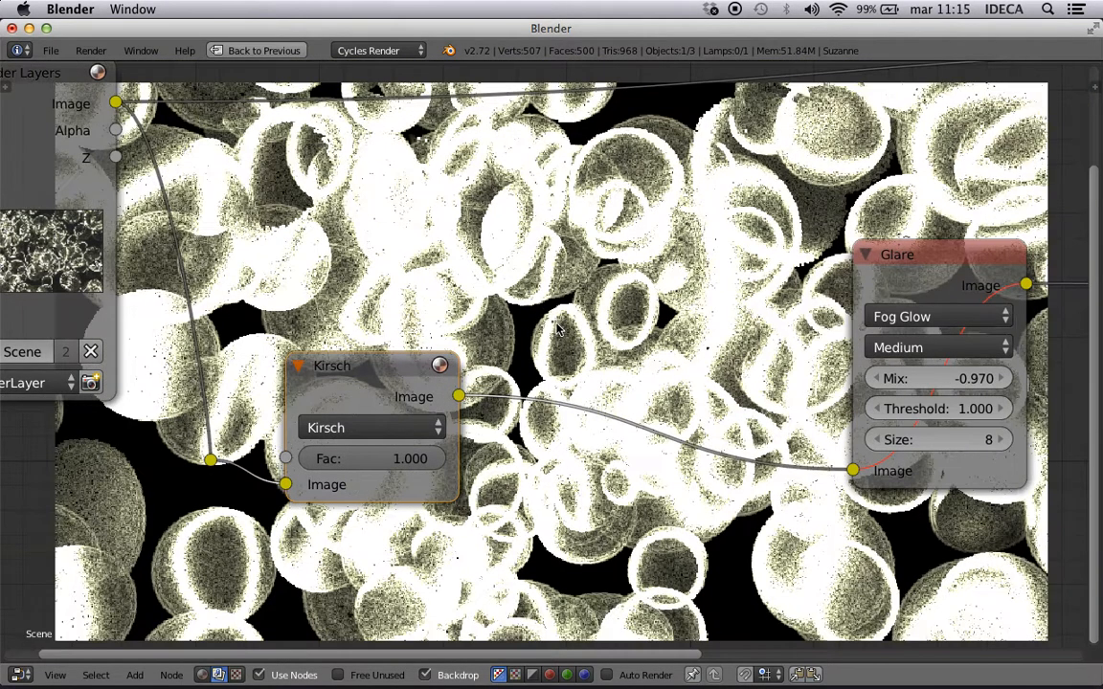
Set the Filter node's factor to 0.991 and change its type to Soften.
key(v)
mouse_move(402, 459)
mouse_down()
mouse_move(345, 464)
mouse_move(388, 465)
mouse_up()
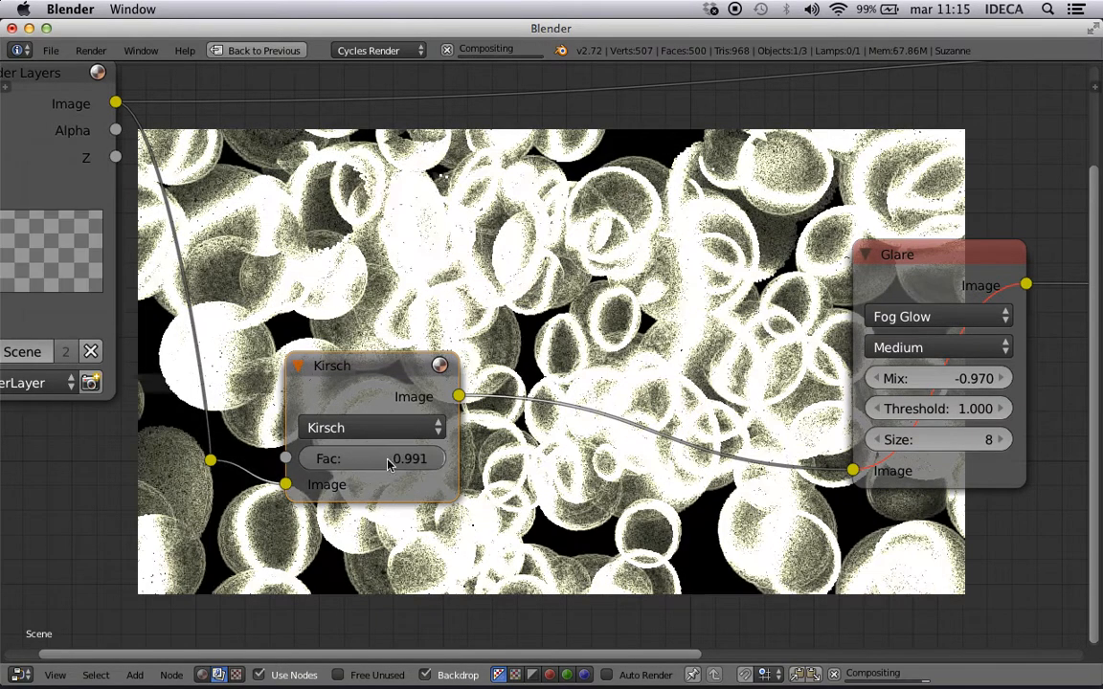
click(378, 428)
click(377, 395)
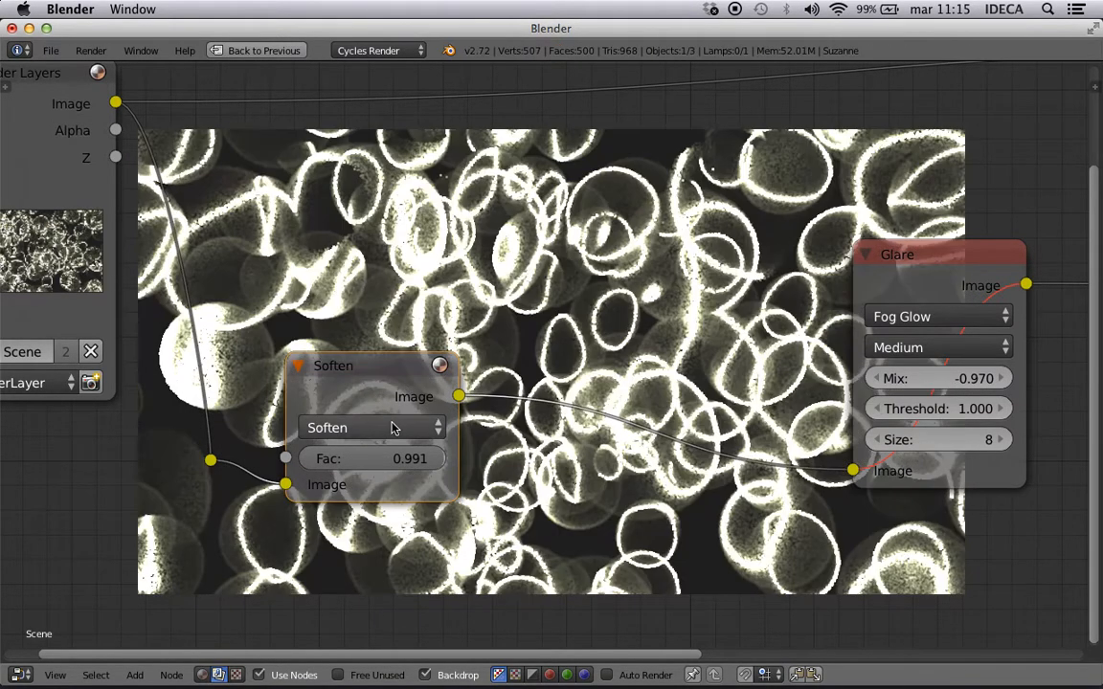
Insert a second Filter node between the Soften node and the Glare node and set its type to Sobel.
key(shift+a)
mouse_move(507, 428)
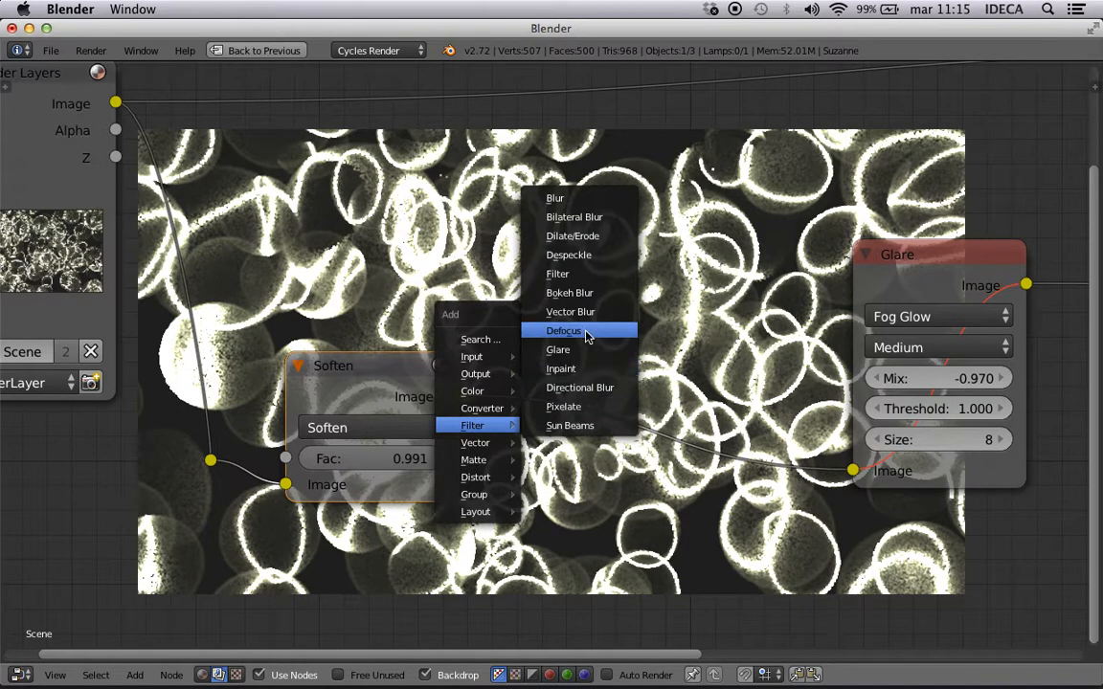
click(558, 274)
click(518, 341)
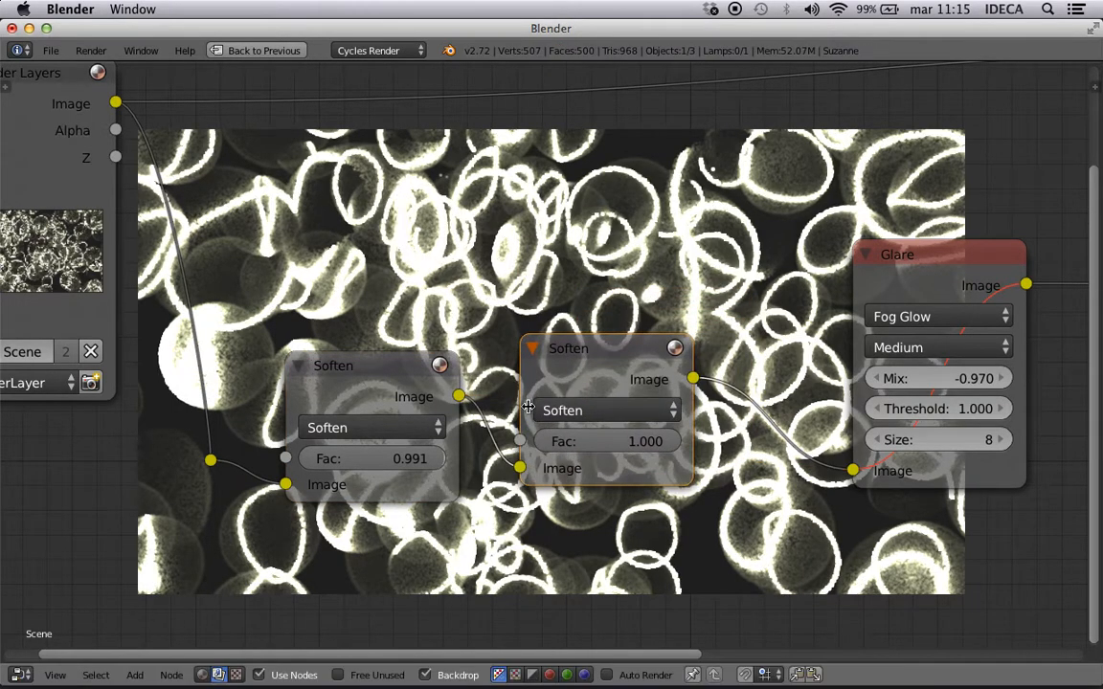
click(564, 411)
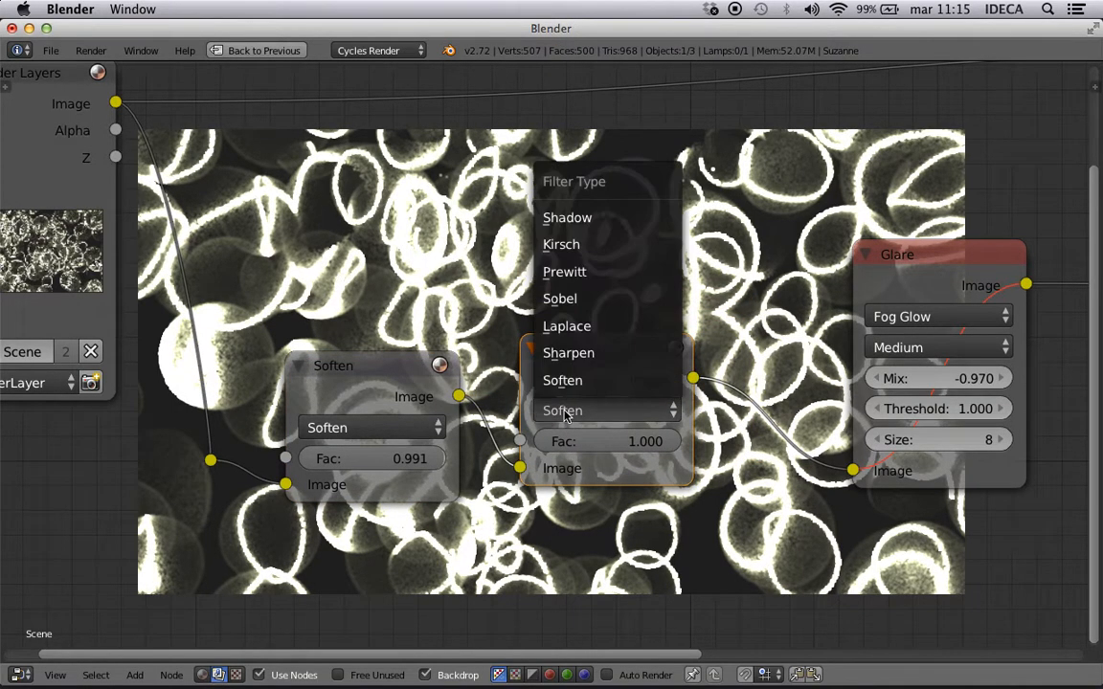
click(579, 298)
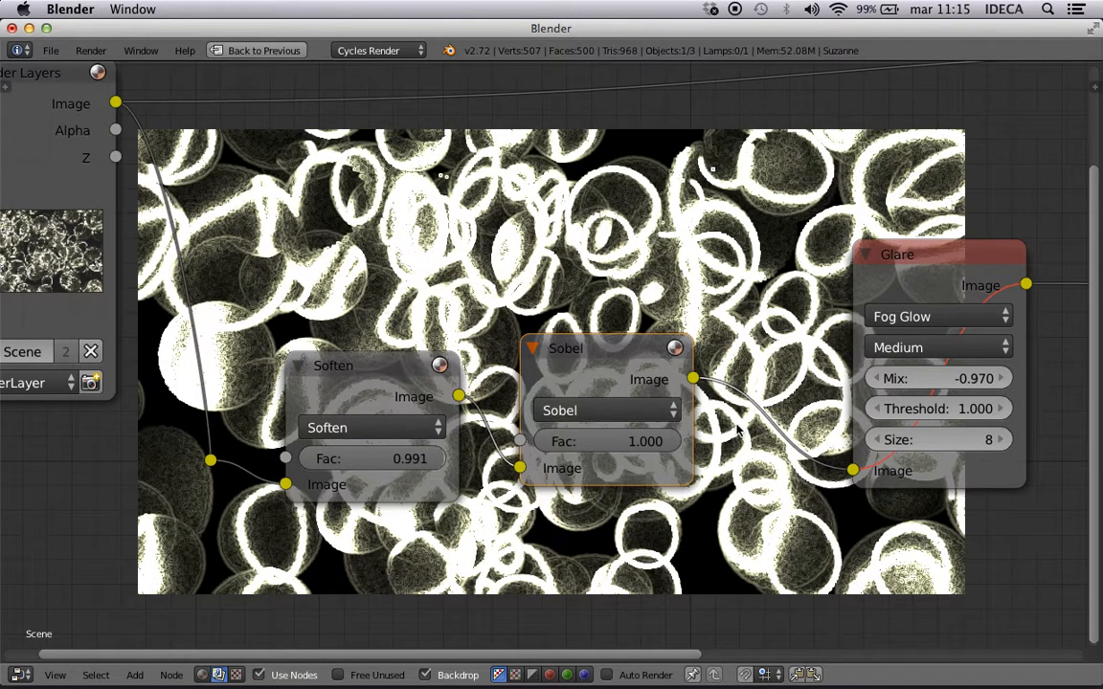
Delete the Sobel and Soften nodes while keeping the reroute point connected to the Glare node.
scroll(866, 287, down, 1)
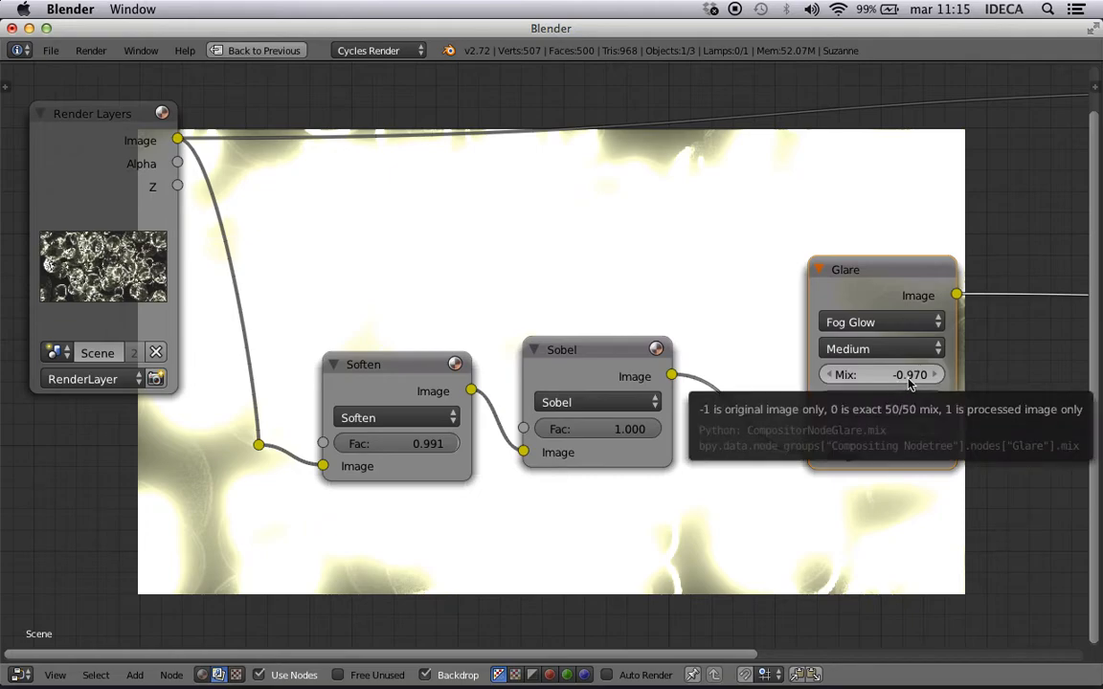
click(624, 354)
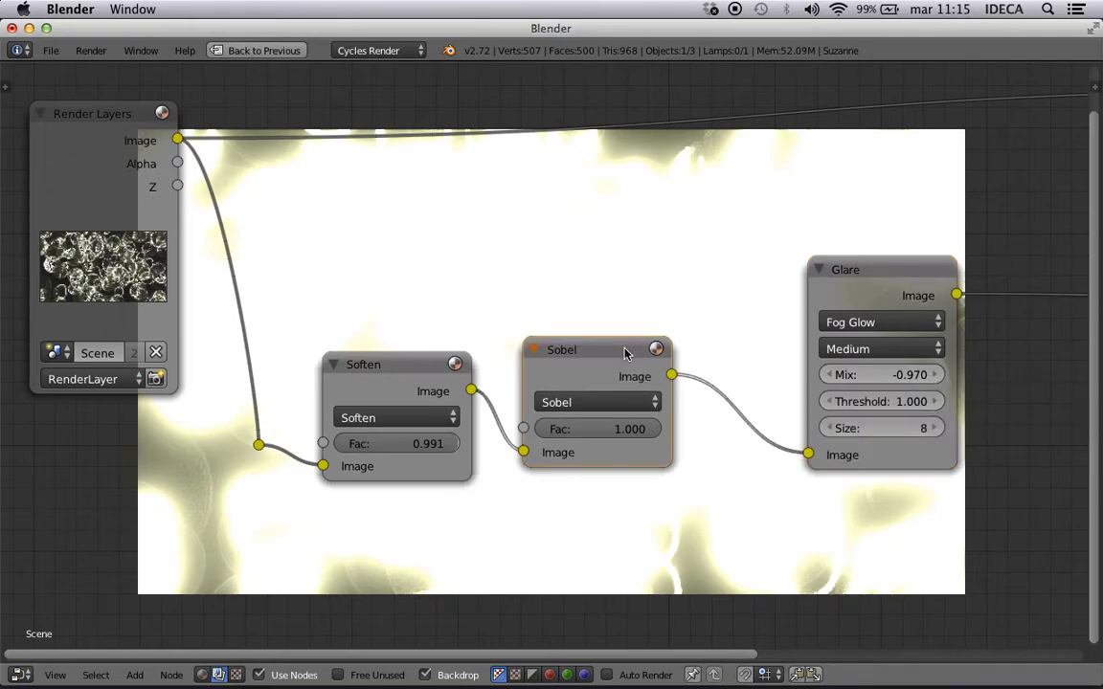
key(ctrl+x)
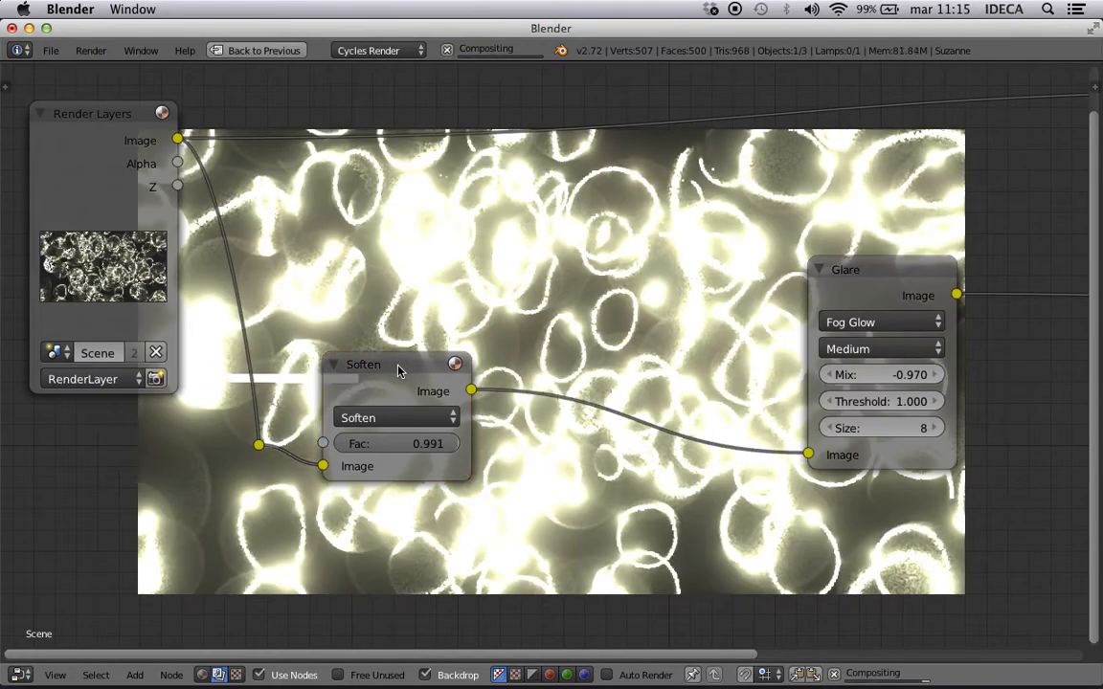
click(399, 365)
key(ctrl+x)
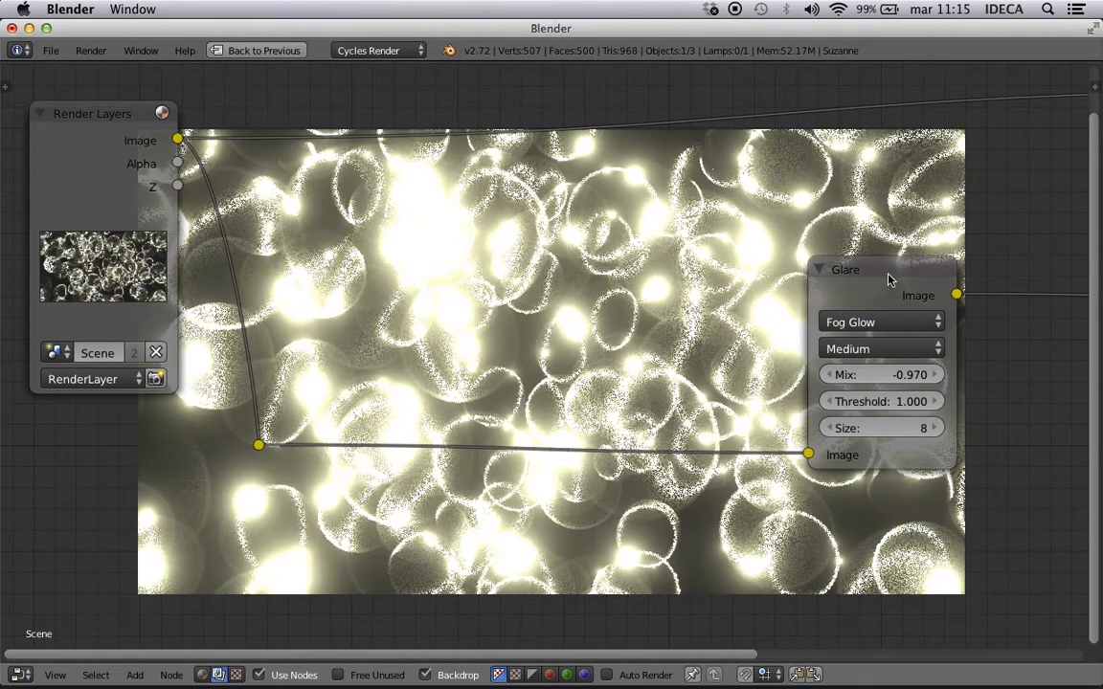
Move the Glare node close to the reroute point and insert a Soften Filter node on its output link.
drag(888, 279, 422, 286)
key(shift+a)
mouse_move(422, 283)
click(473, 359)
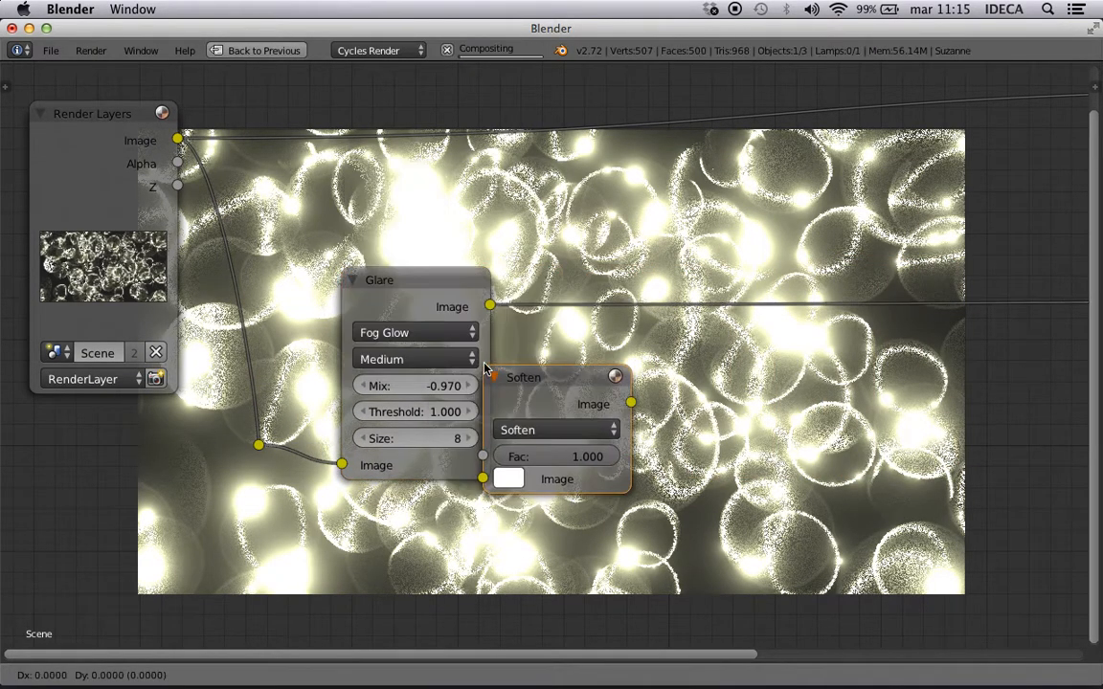
click(591, 331)
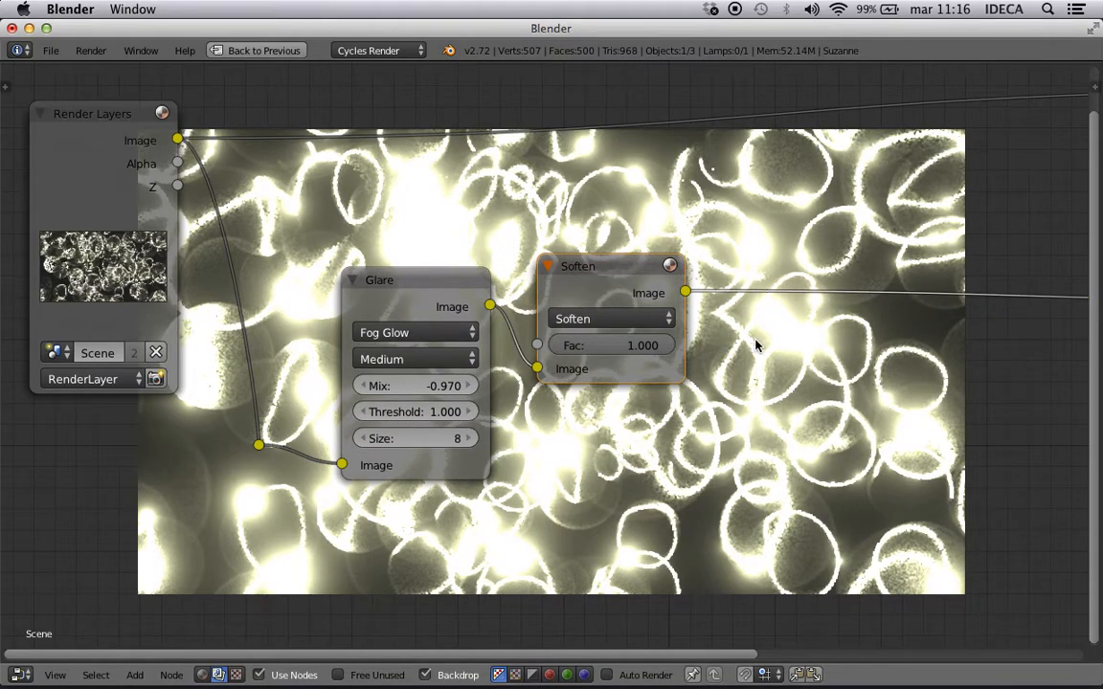
key(shift+a)
mouse_move(727, 342)
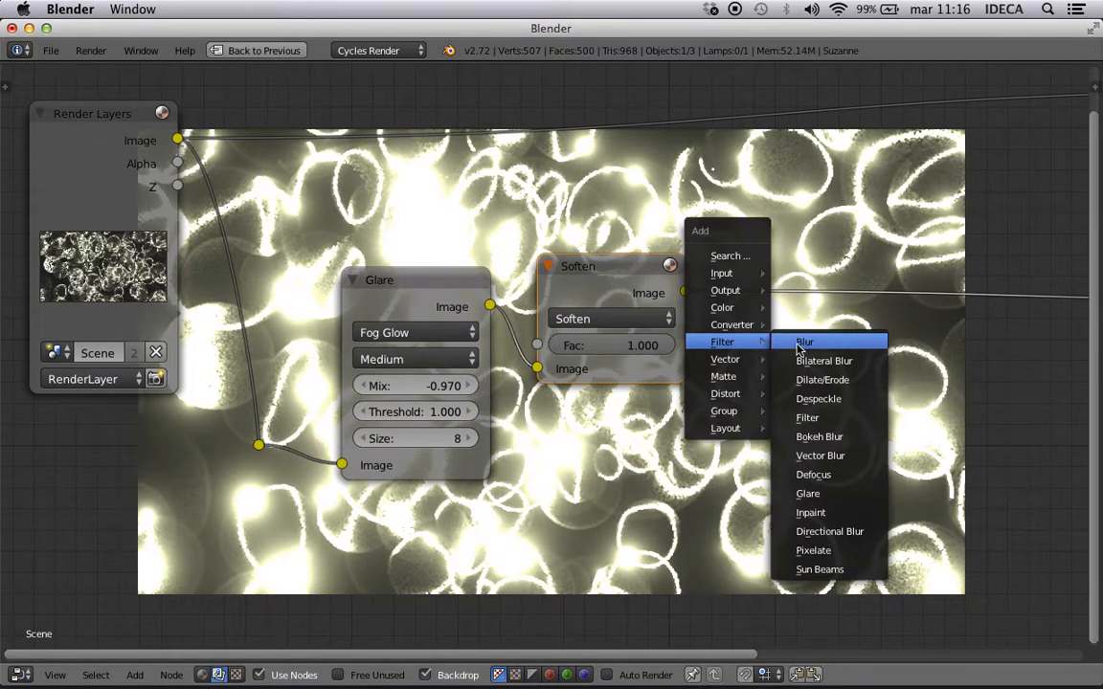
click(805, 494)
click(735, 369)
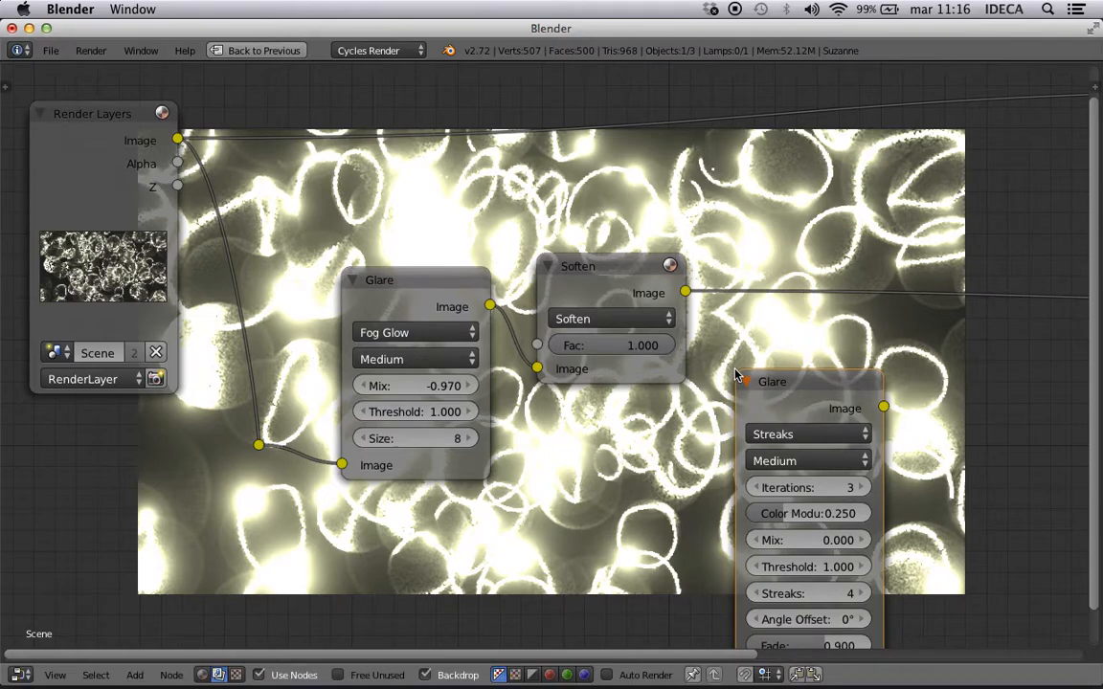
key(x)
Insert another Filter node on the link after the Soften node and set its type to Sobel.
key(shift+a)
mouse_move(736, 370)
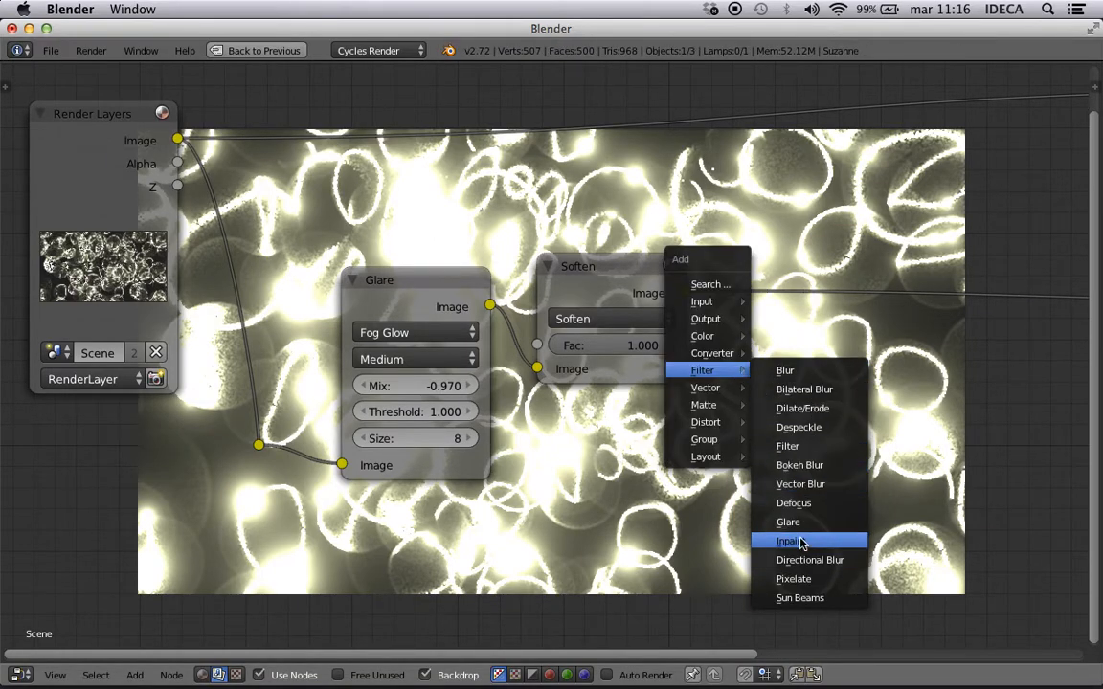
click(787, 446)
click(794, 331)
click(795, 332)
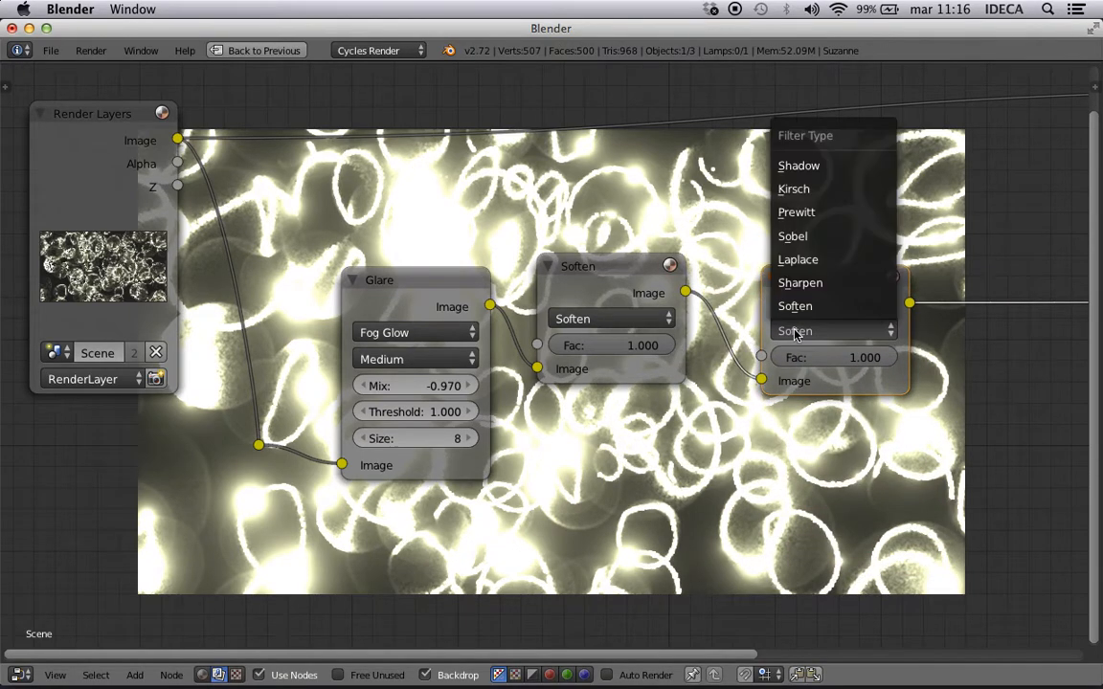
click(805, 241)
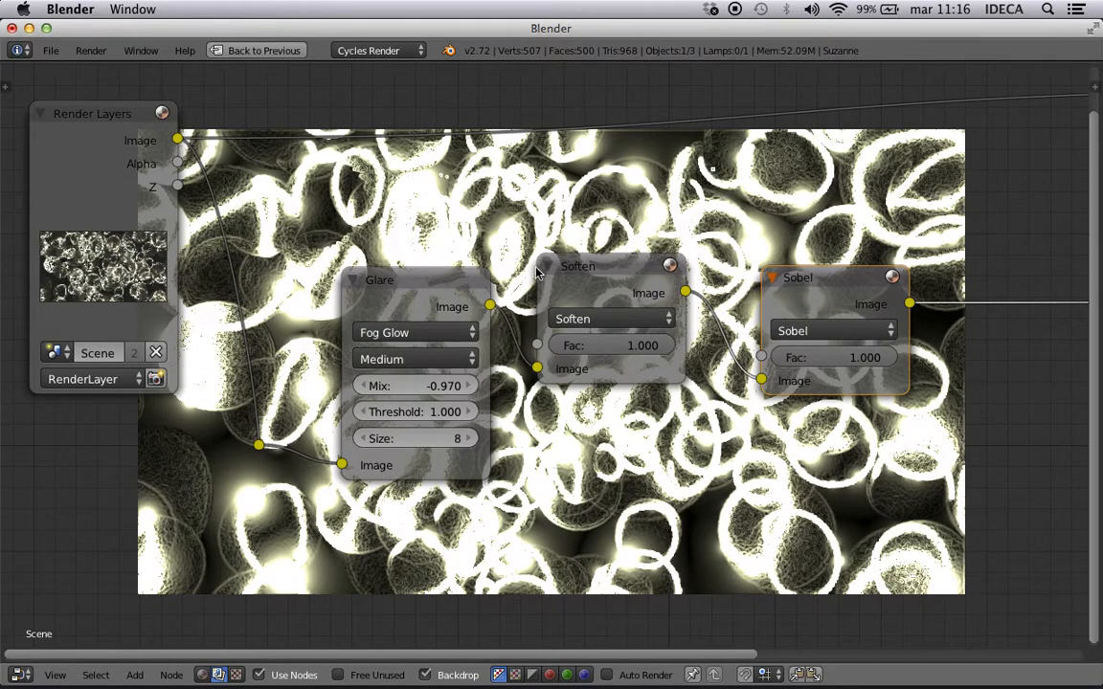
Delete the Sobel and Soften nodes, keeping the Glare node linked to the Viewer, and shift the Glare node slightly down.
scroll(684, 295, down, 5)
middle_drag(634, 312, 487, 271)
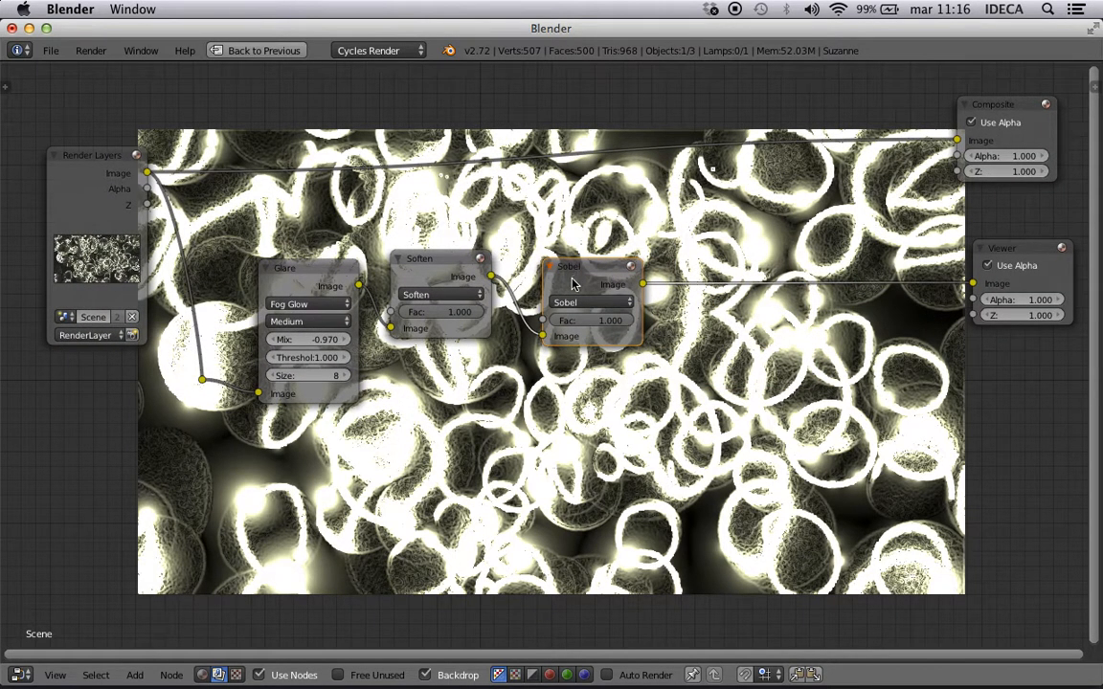
key(ctrl+x)
click(445, 273)
key(ctrl+x)
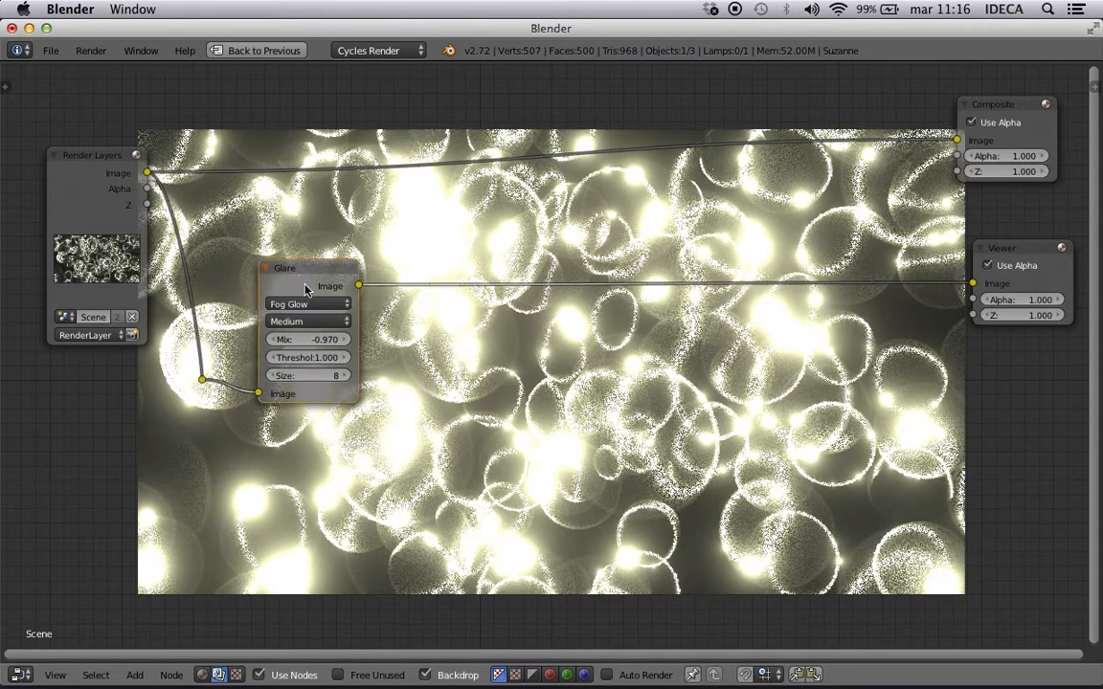
drag(305, 288, 304, 304)
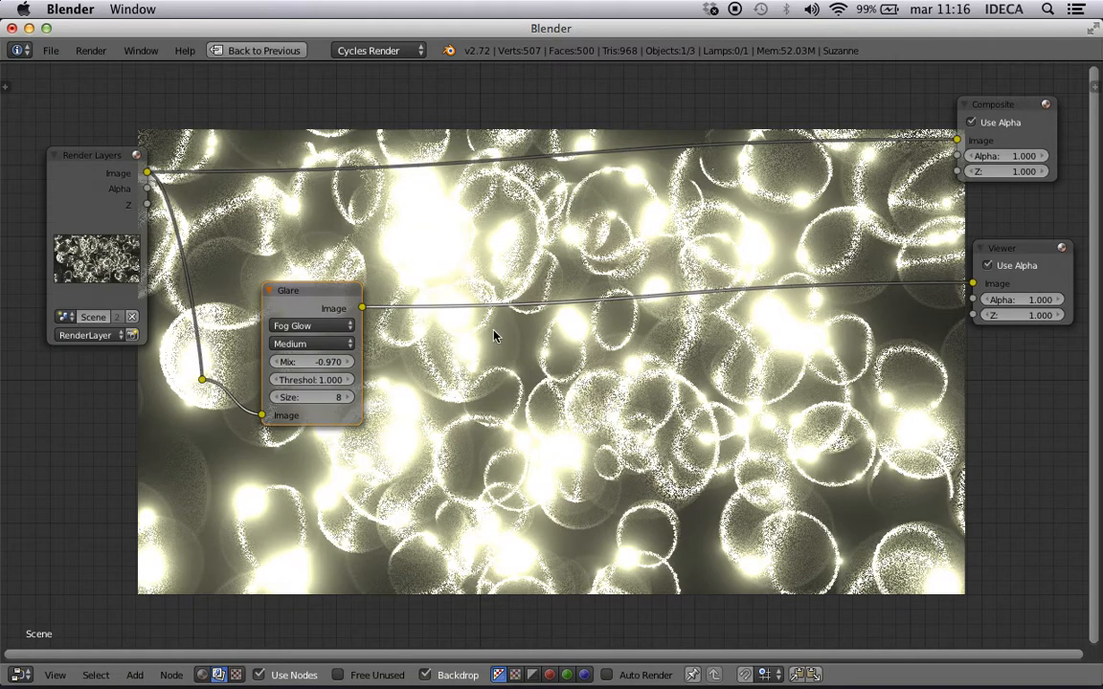
Restore the full compositing layout and set the Cycles render samples to 30.
key(ctrl+Up)
click(962, 73)
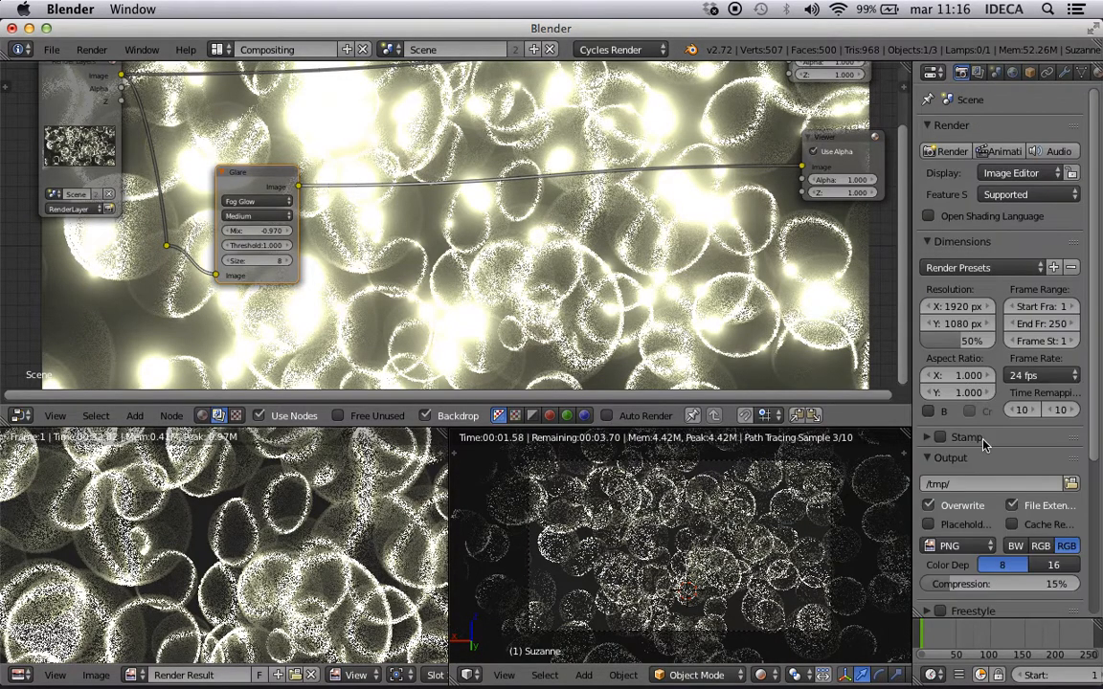
scroll(977, 383, down, 15)
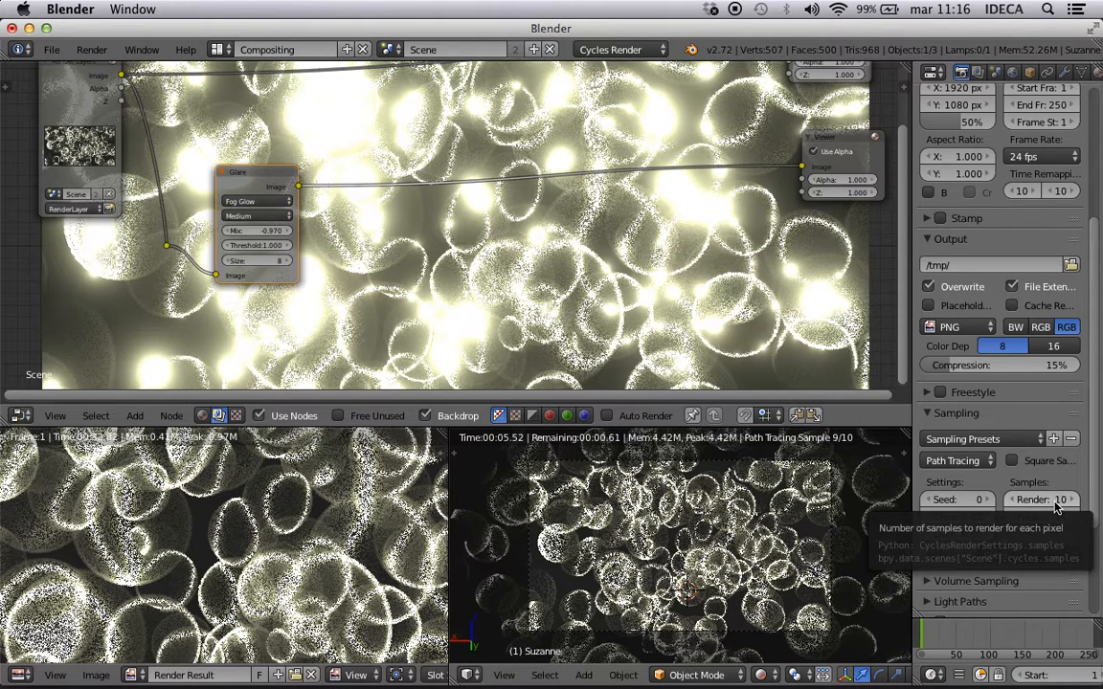
scroll(598, 308, up, 1)
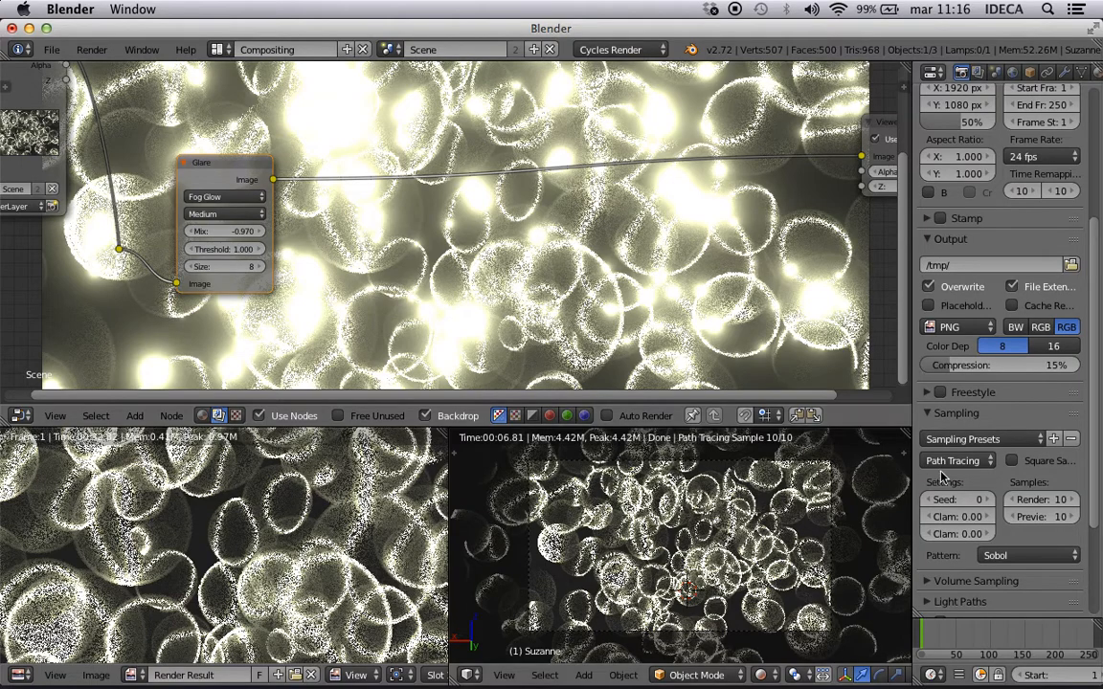
click(1046, 499)
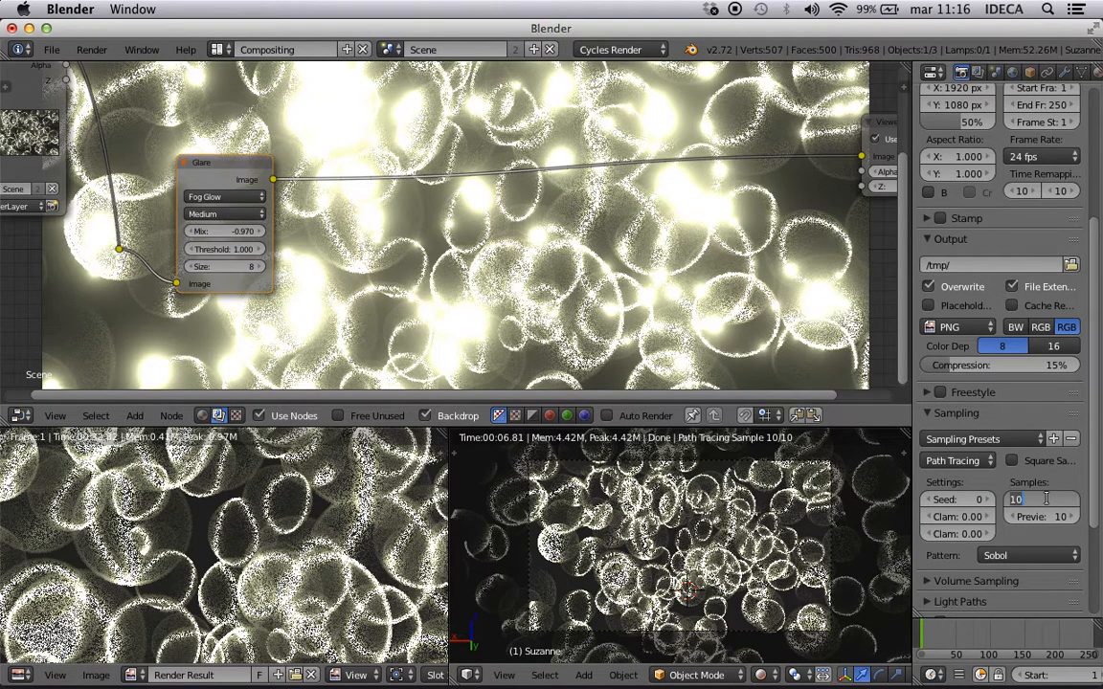
text(30)
key(Return)
Set the render resolution percentage to 25%.
scroll(962, 191, up, 3)
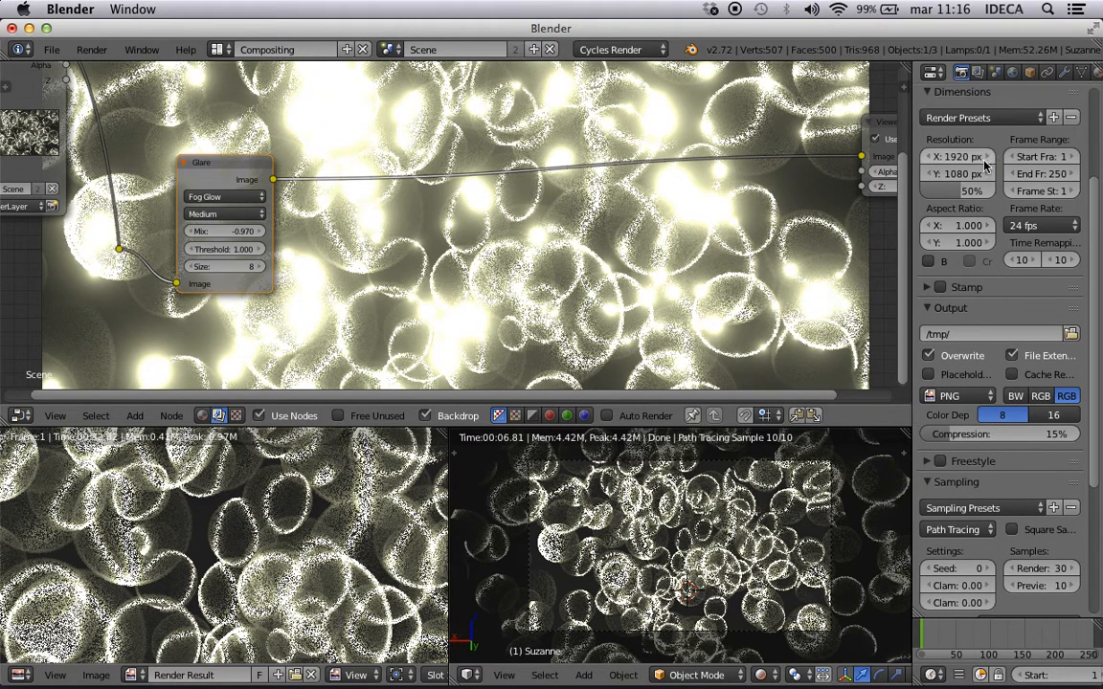
drag(963, 189, 944, 189)
click(969, 190)
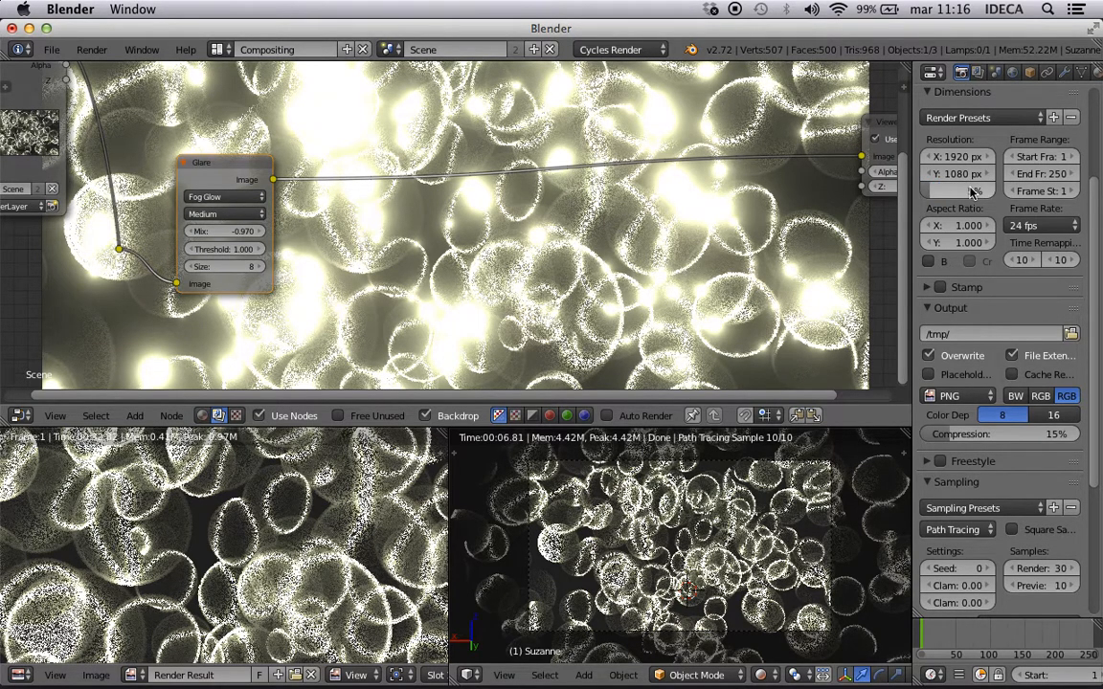
text(25)
key(Return)
Render the frame and check the noise on the shells, first in the full-size render view, then enlarged in the image editor.
key(F12)
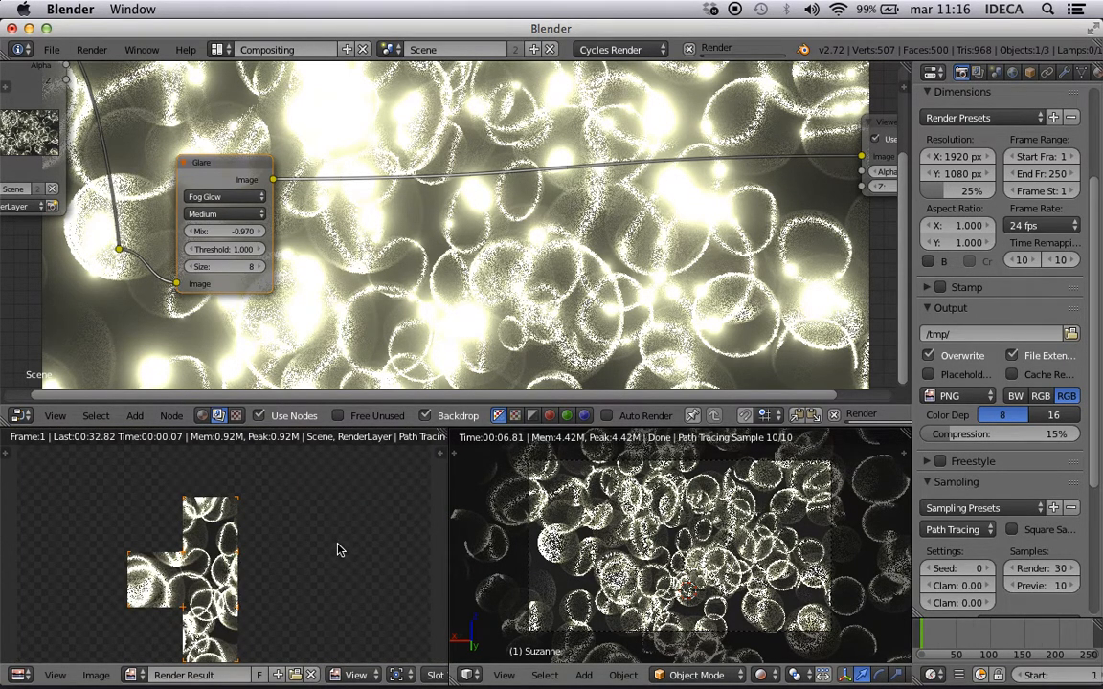
key(F11)
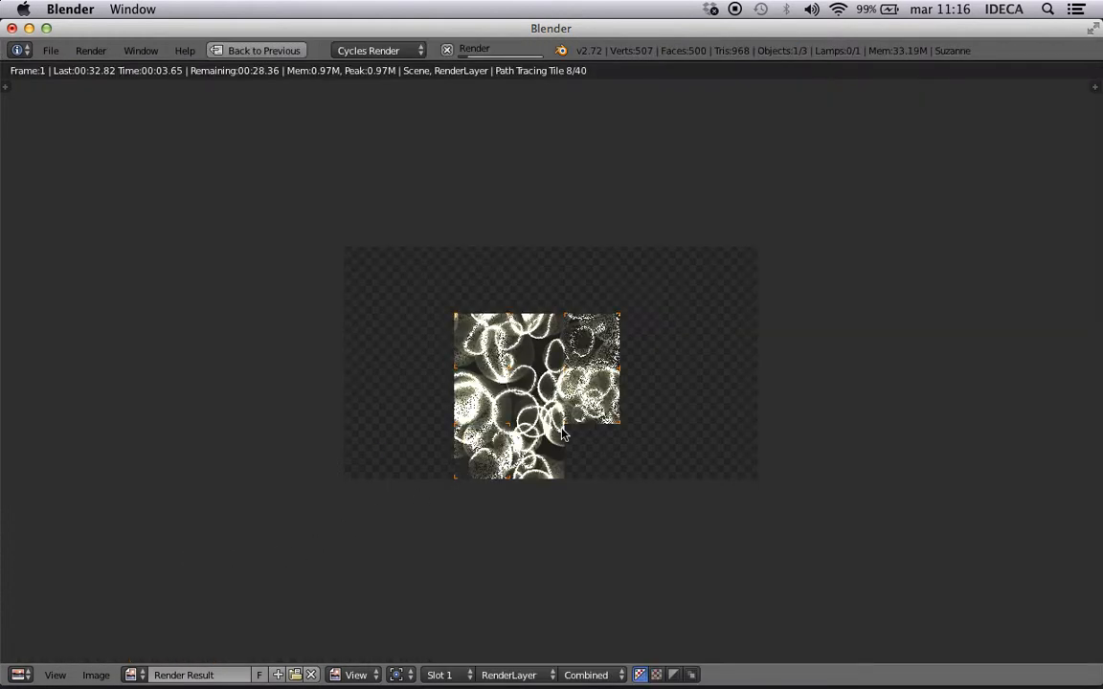
scroll(572, 431, up, 5)
scroll(555, 428, down, 3)
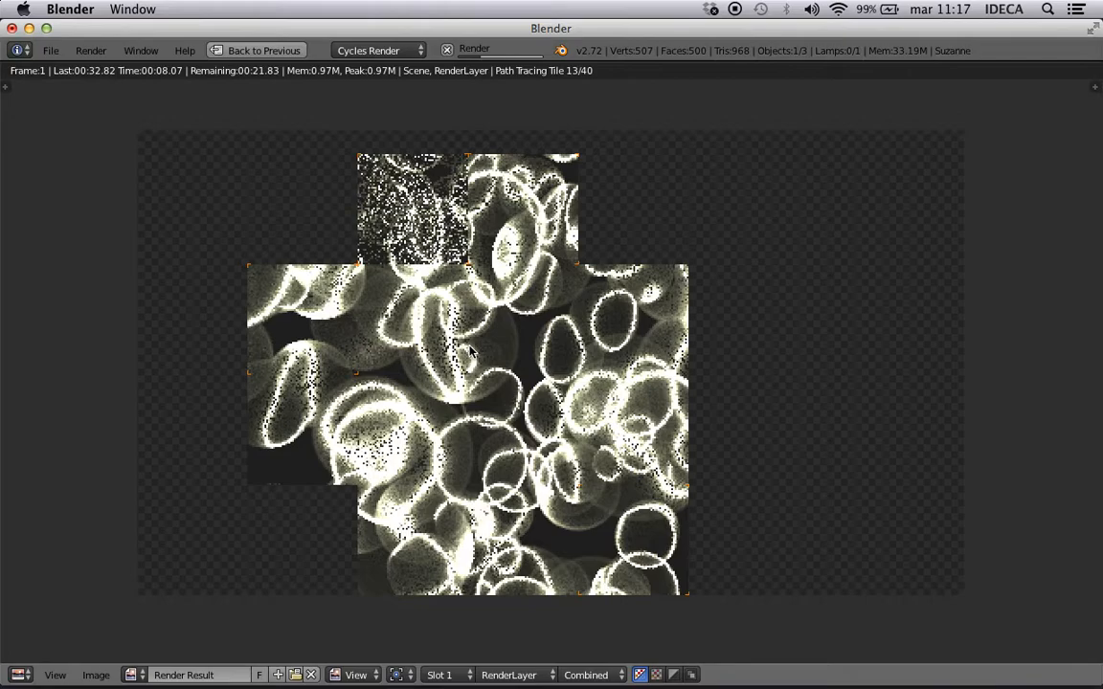
key(F11)
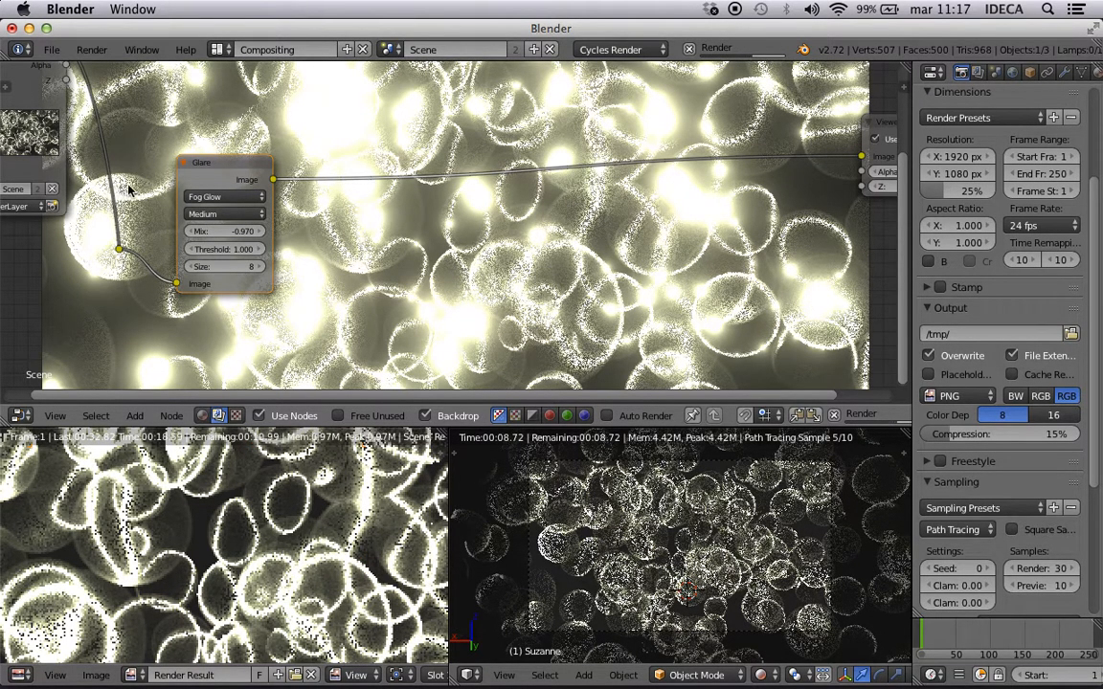
scroll(204, 544, up, 3)
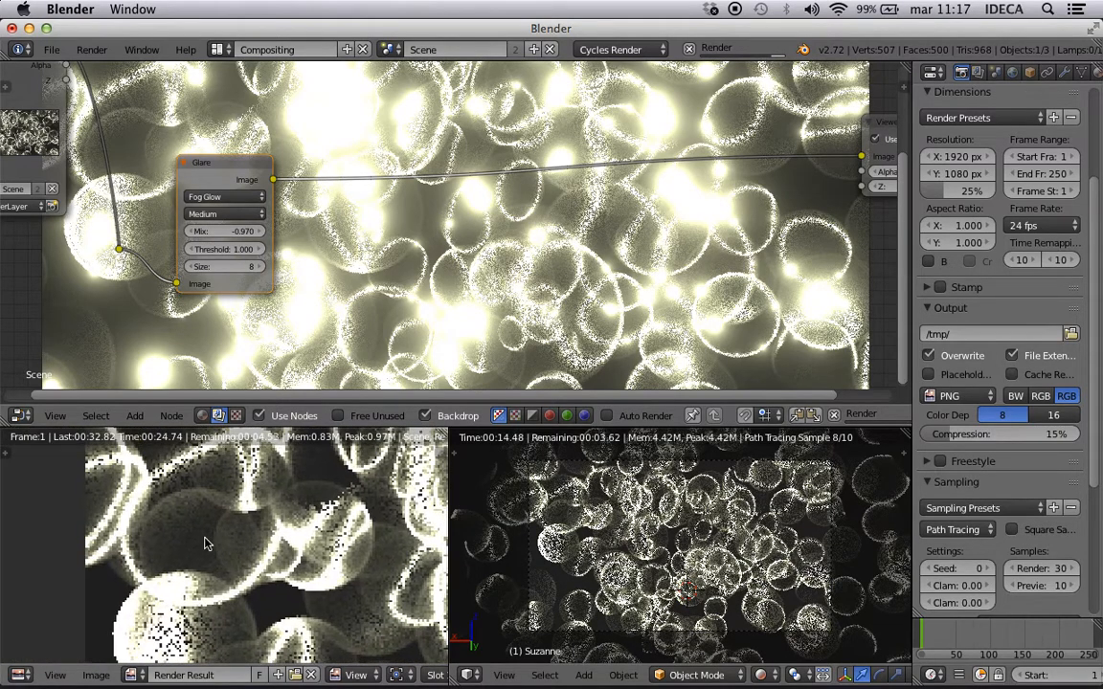
middle_drag(256, 549, 259, 445)
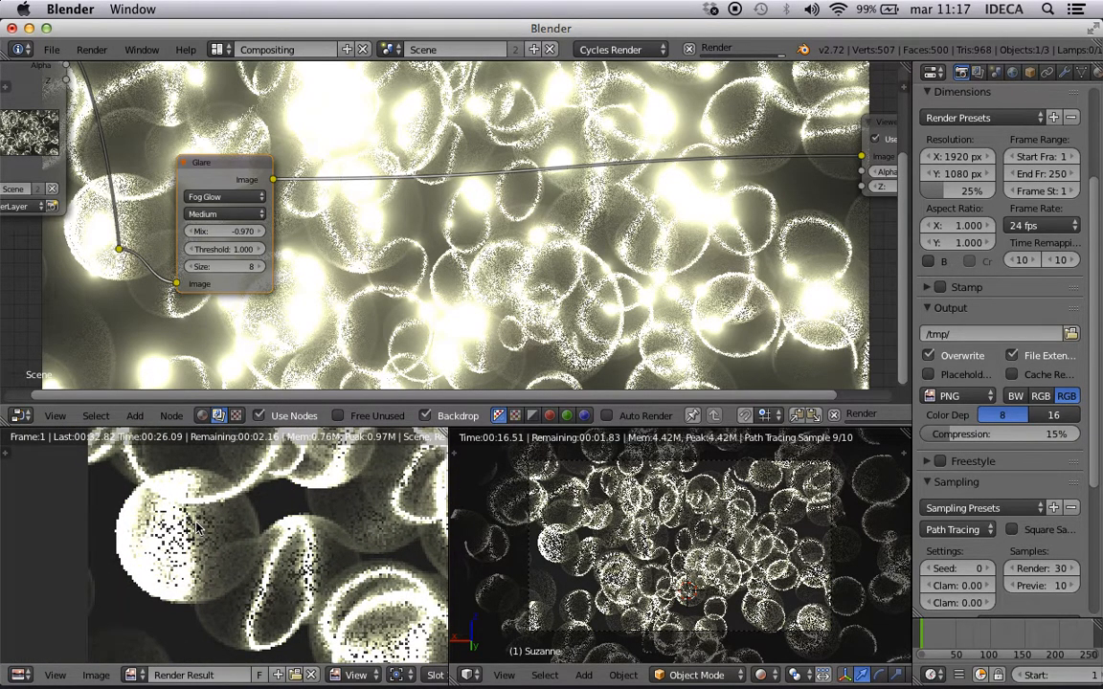
Enlarge the backdrop image of the compositor and maximize the node editor to fill the window.
scroll(387, 278, up, 1)
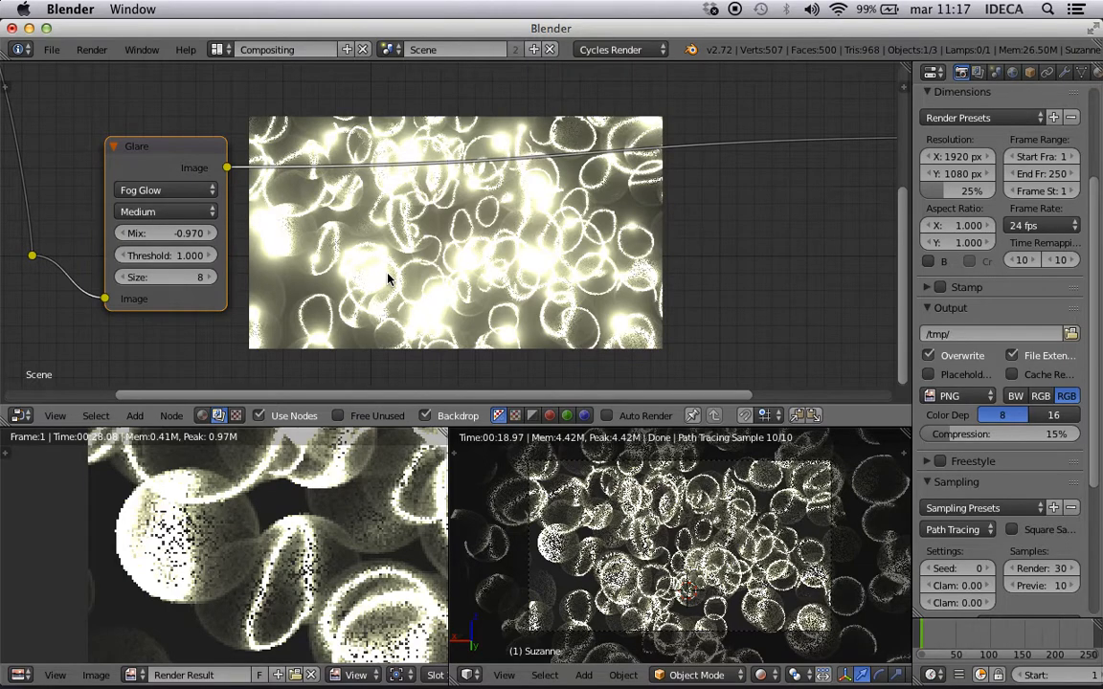
key(alt+v)
key(alt+v)
key(alt+v)
key(alt+v)
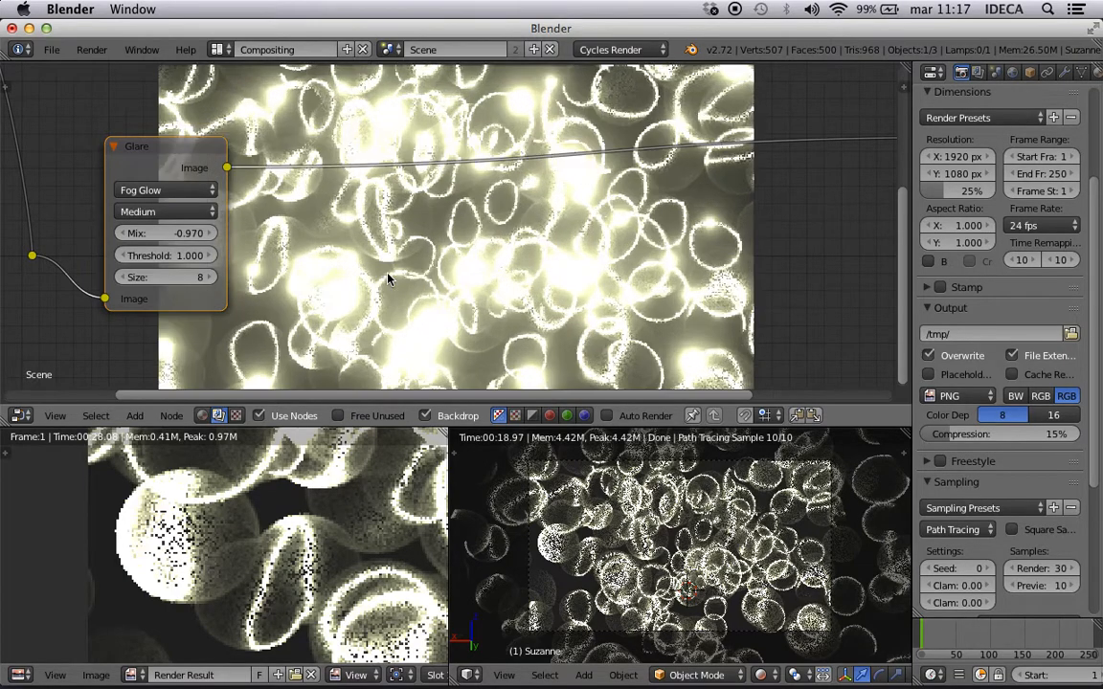
key(shift+space)
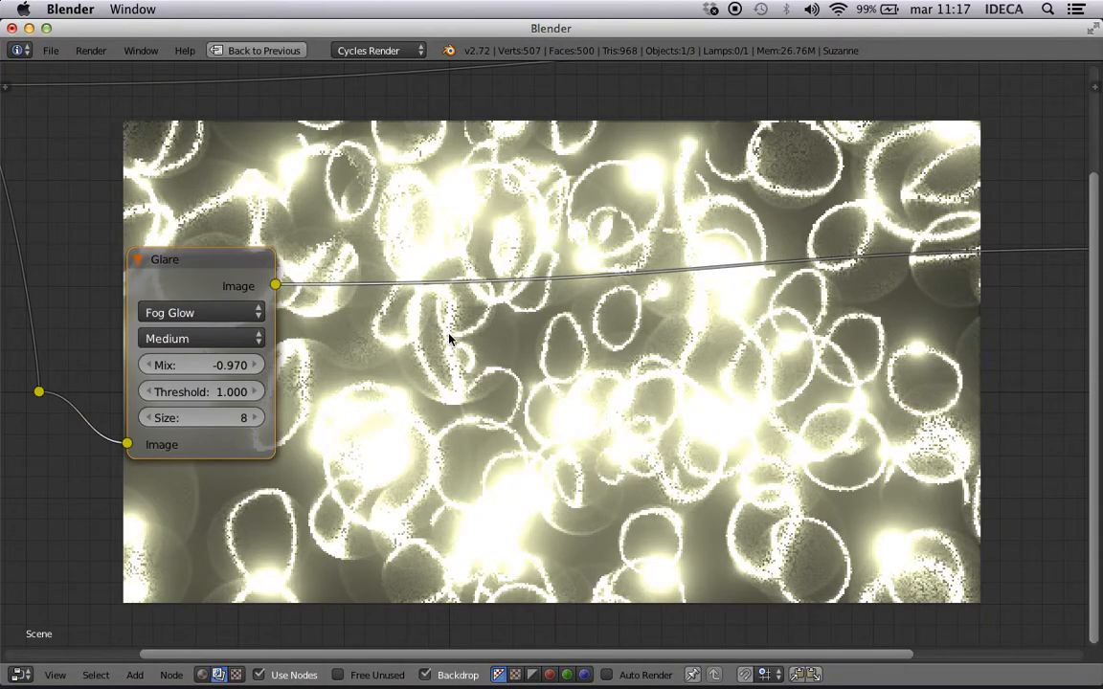
Add a Mix color node and insert it into the link between the Glare node and the Viewer.
scroll(441, 337, down, 2)
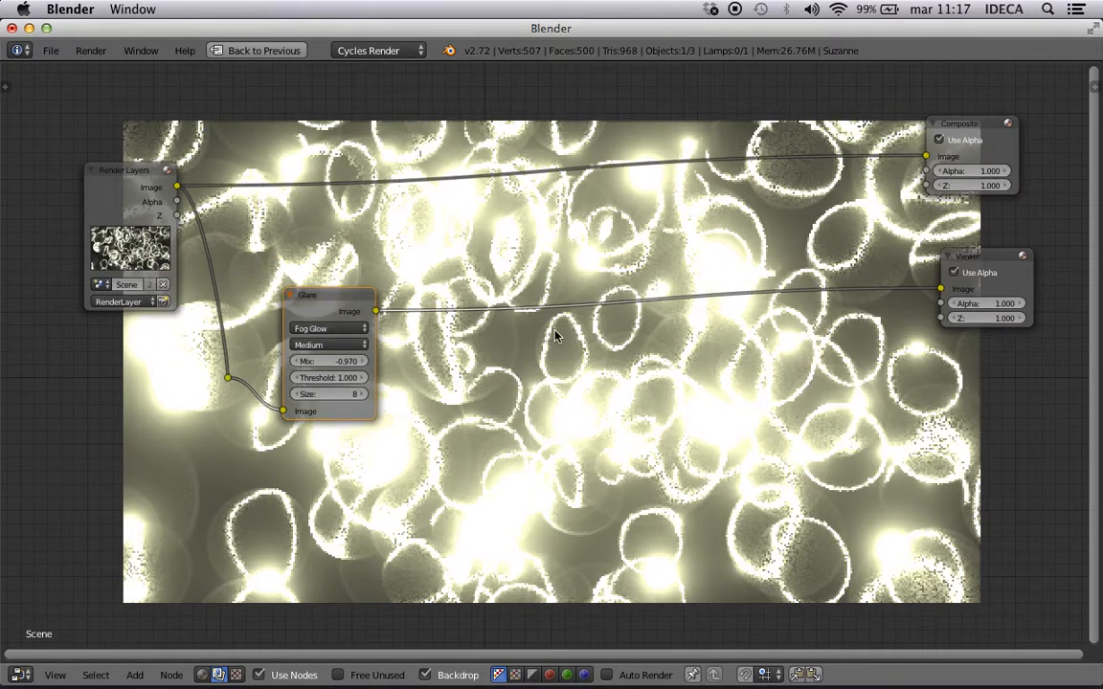
scroll(604, 378, up, 1)
key(shift+a)
mouse_move(558, 364)
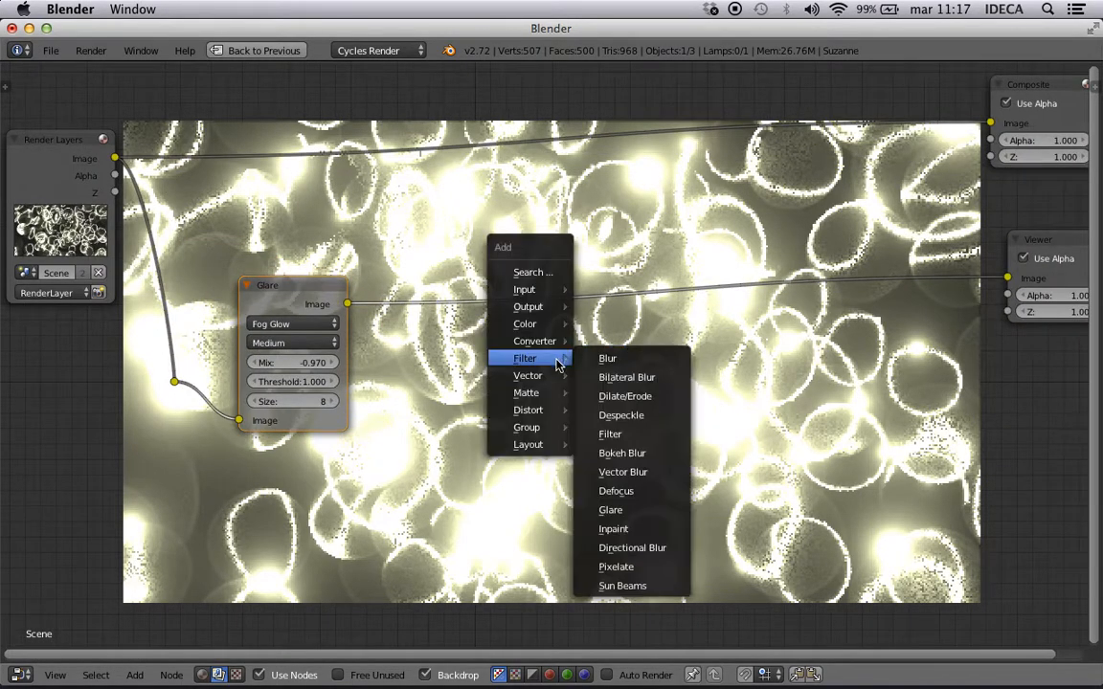
mouse_move(538, 329)
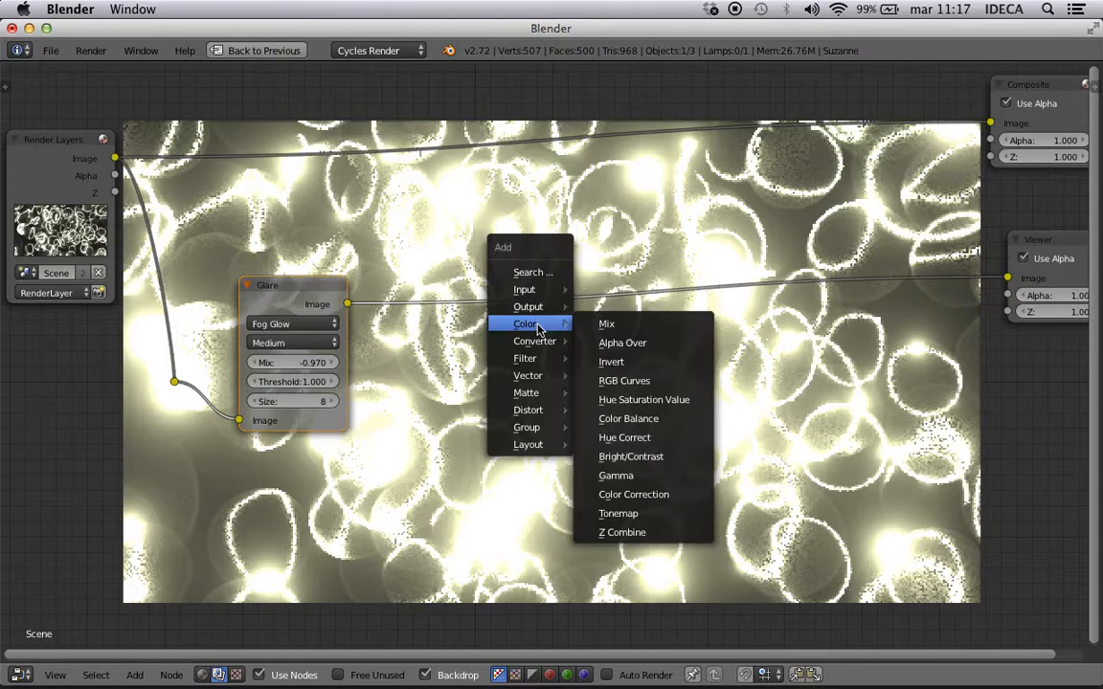
click(606, 324)
click(575, 316)
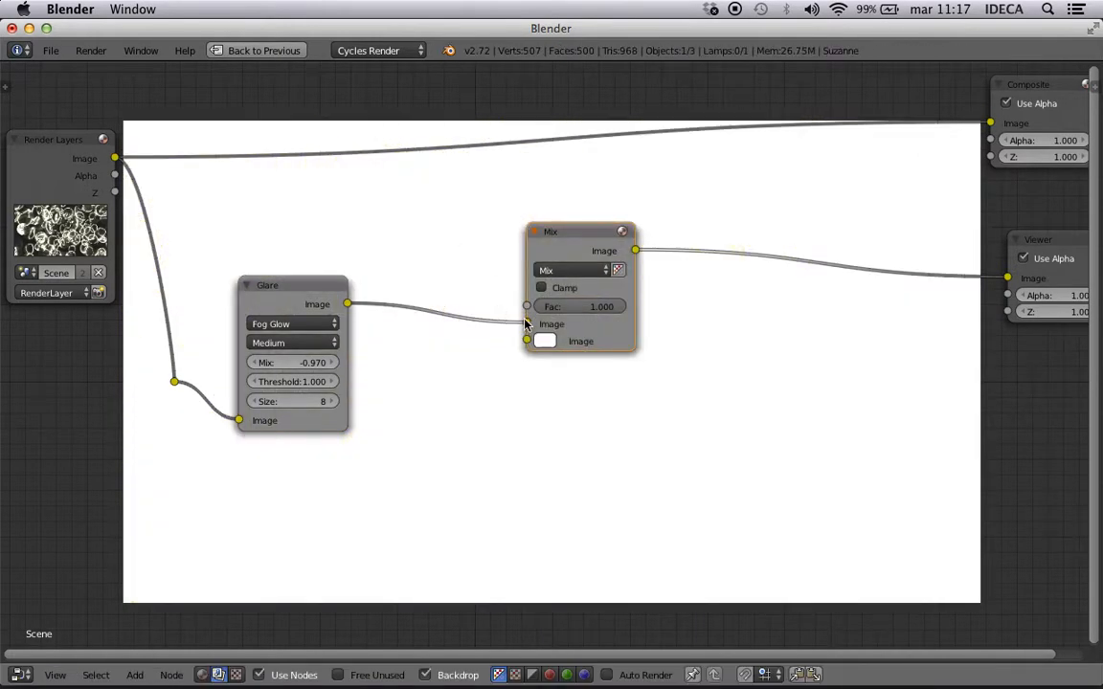
Link the Render Layers image to the Mix node's first image input and the Glare output to its second, with factor 0.382.
drag(526, 324, 450, 321)
drag(347, 303, 529, 341)
drag(114, 158, 526, 327)
drag(608, 312, 665, 308)
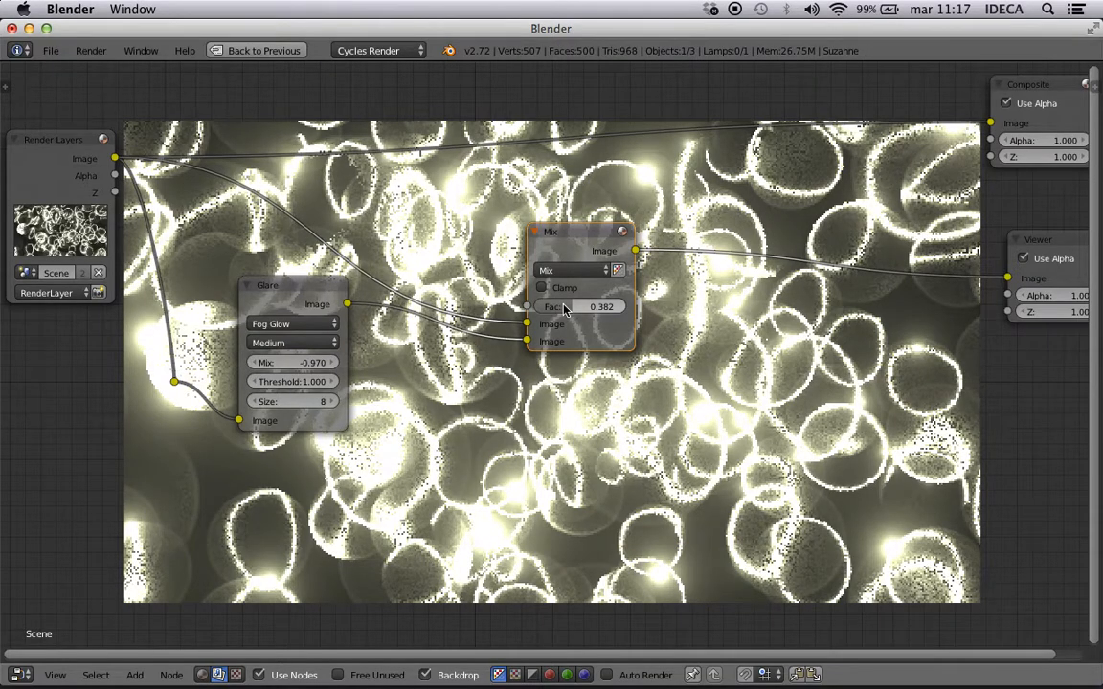
scroll(741, 444, down, 2)
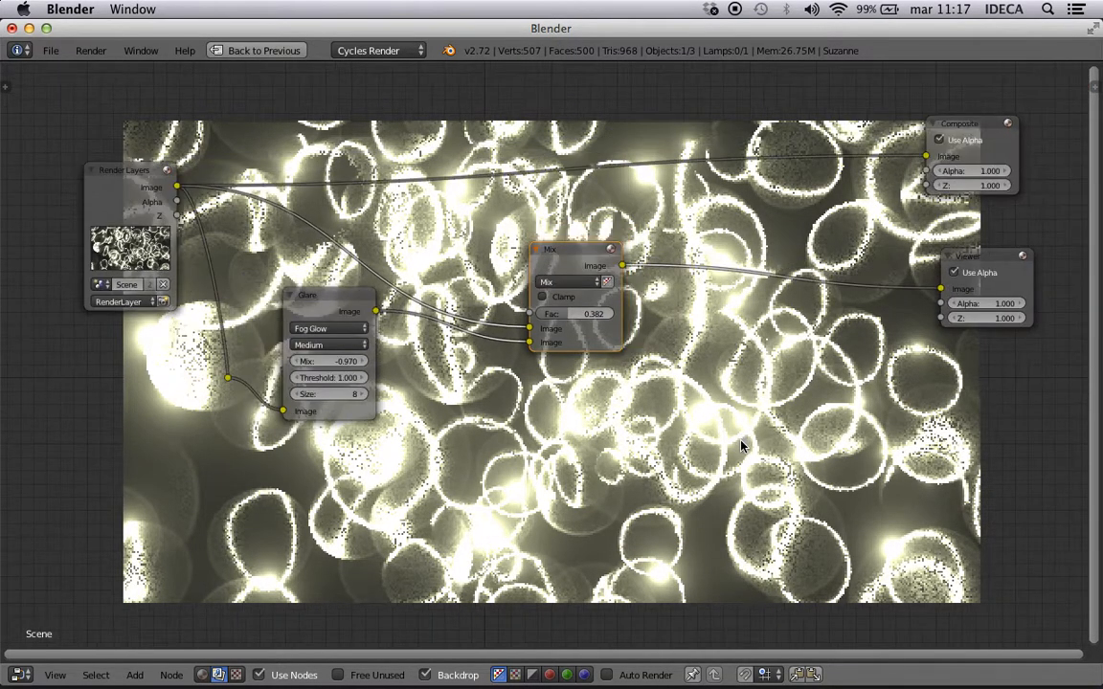